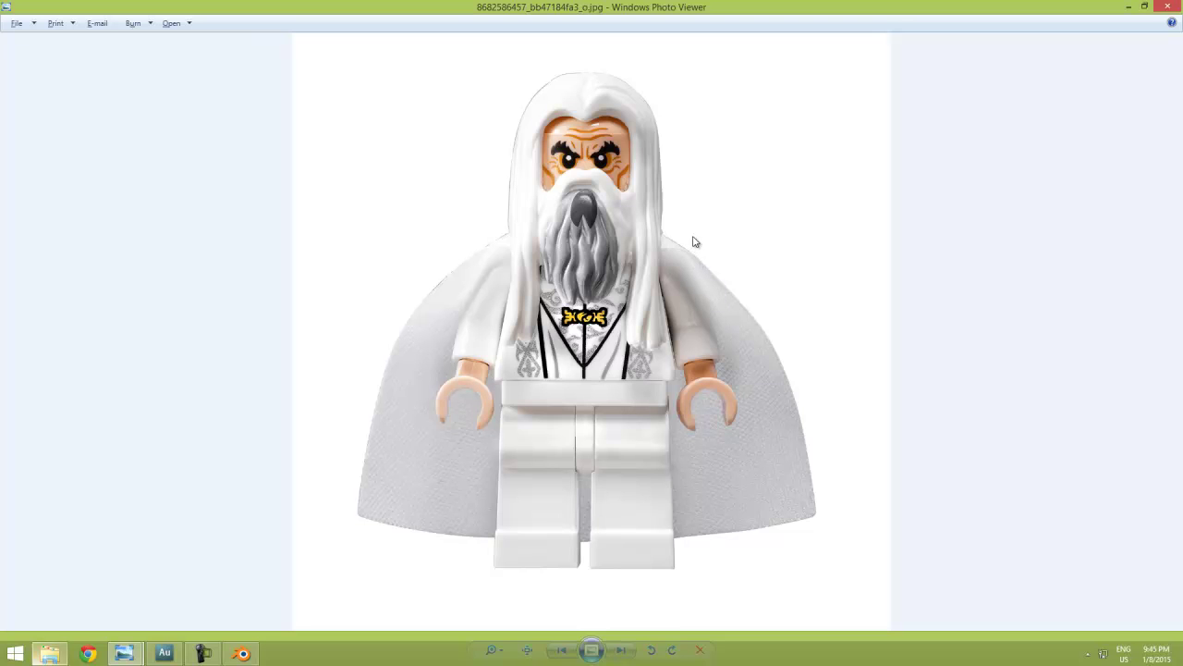
# Switch from the Saruman reference photo to the Saruman Flesh.png decal image, then head toward Blender.
pyautogui.hotkey('alt', 'Tab')
pyautogui.hotkey('alt', 'Tab')
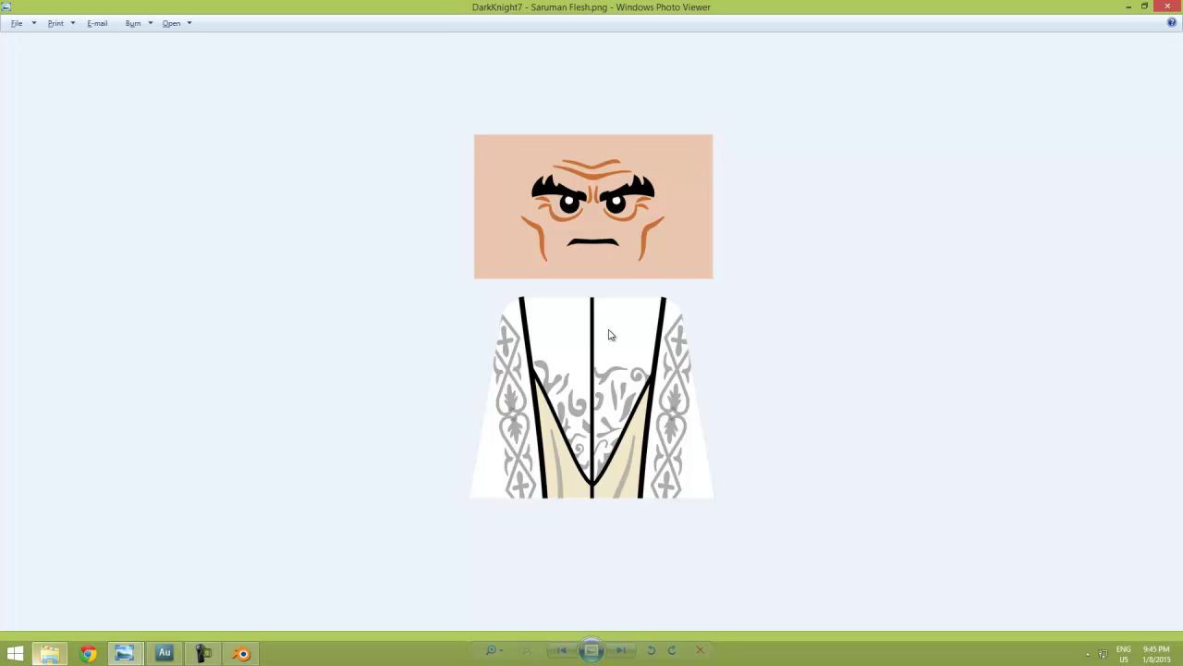
pyautogui.hotkey('alt', 'Tab')
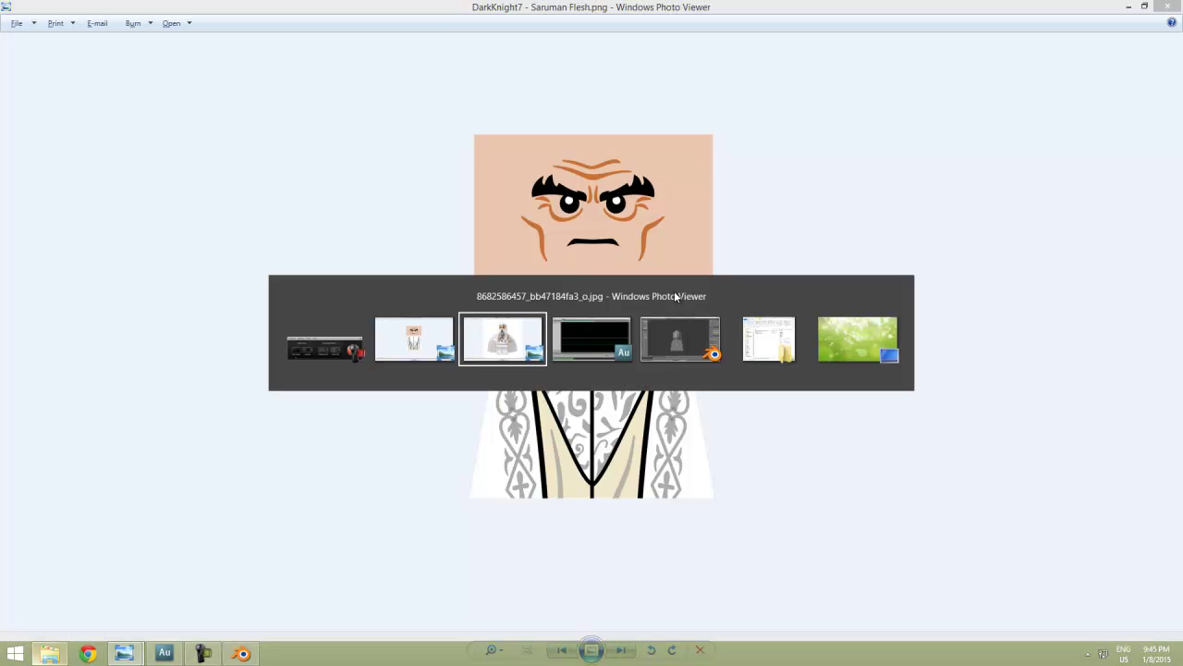
# Orbit Blender's view to see the head and torso at an angle and select the head.
pyautogui.click(681, 339)
pyautogui.scroll(-1, 596, 304)
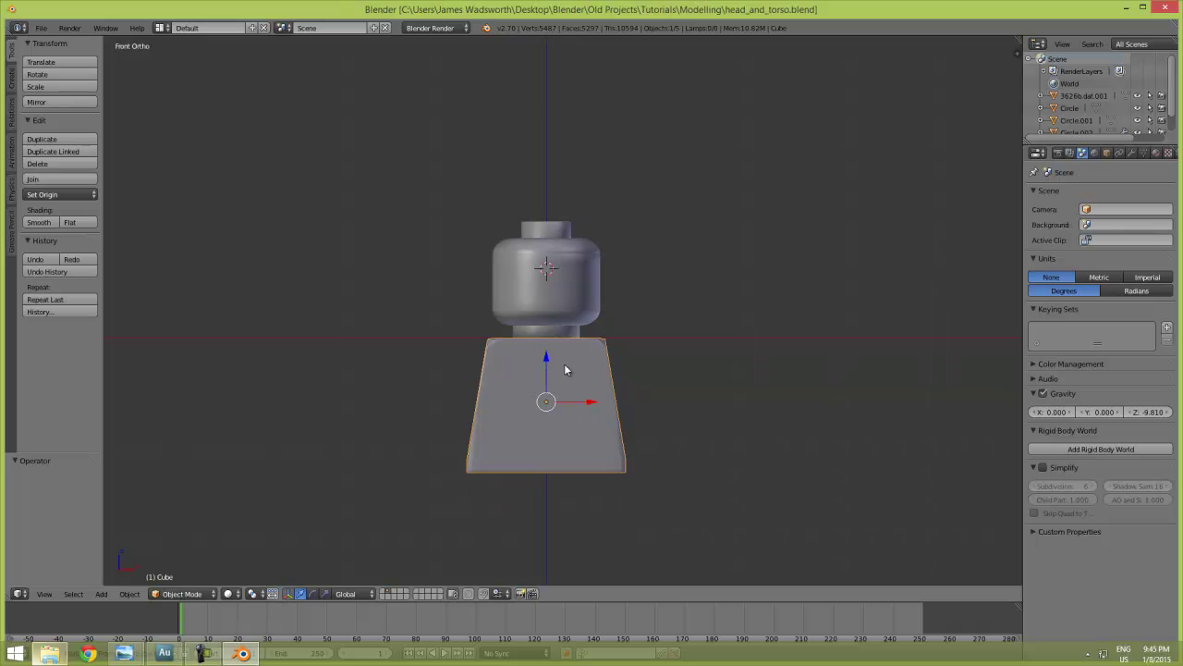
pyautogui.moveTo(526, 380); pyautogui.dragTo(555, 383, button='middle')
pyautogui.rightClick(527, 282)
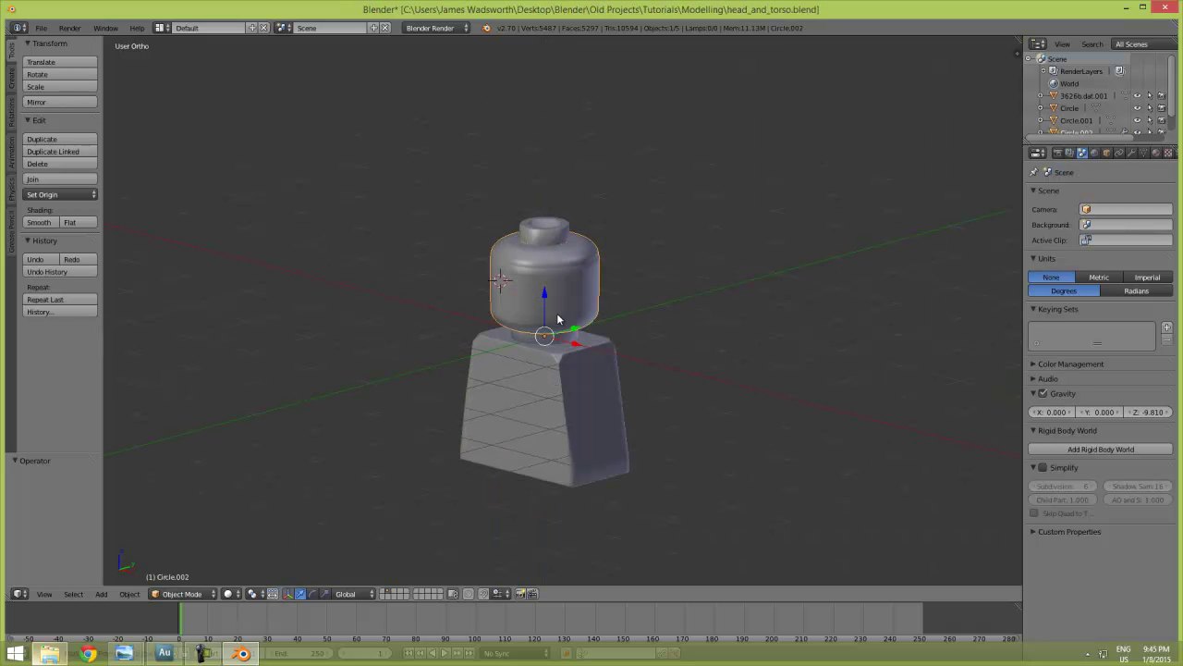
# Leave Blender and bring up the Windows Start screen to launch LDraw.
pyautogui.hotkey('alt', 'Tab')
pyautogui.hotkey('alt', 'Tab')
pyautogui.press('Escape')
pyautogui.press('super')
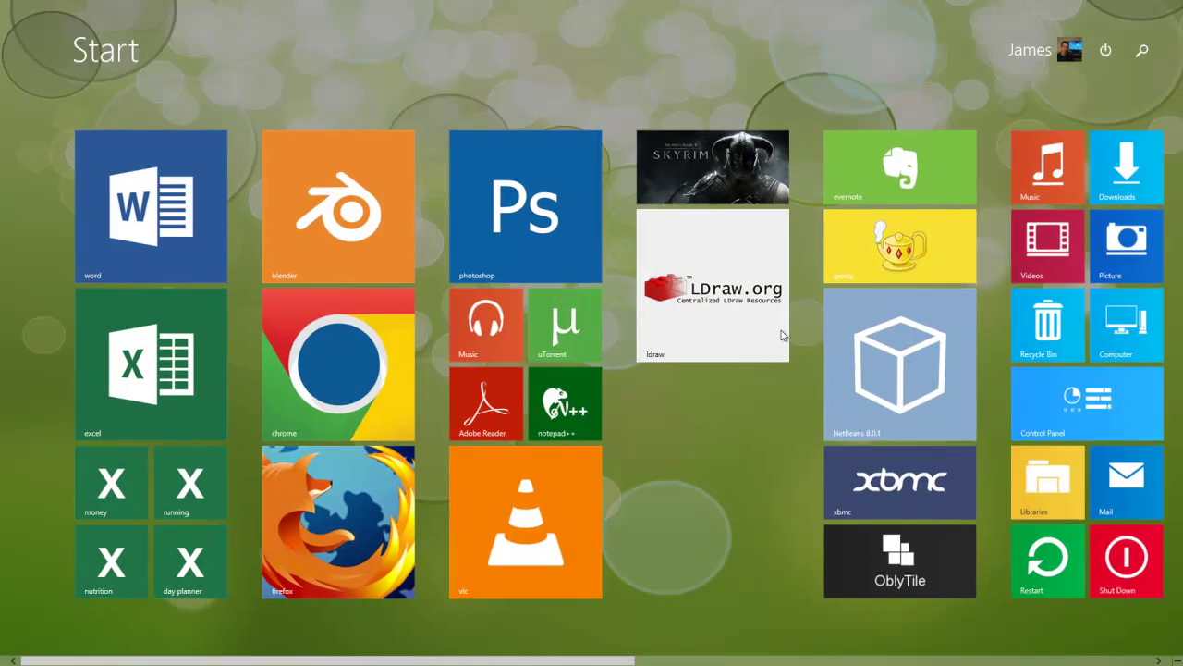
# Launch MLCad's Minifig Generator and set a blank Females face with a Castle torso.
pyautogui.click(731, 315)
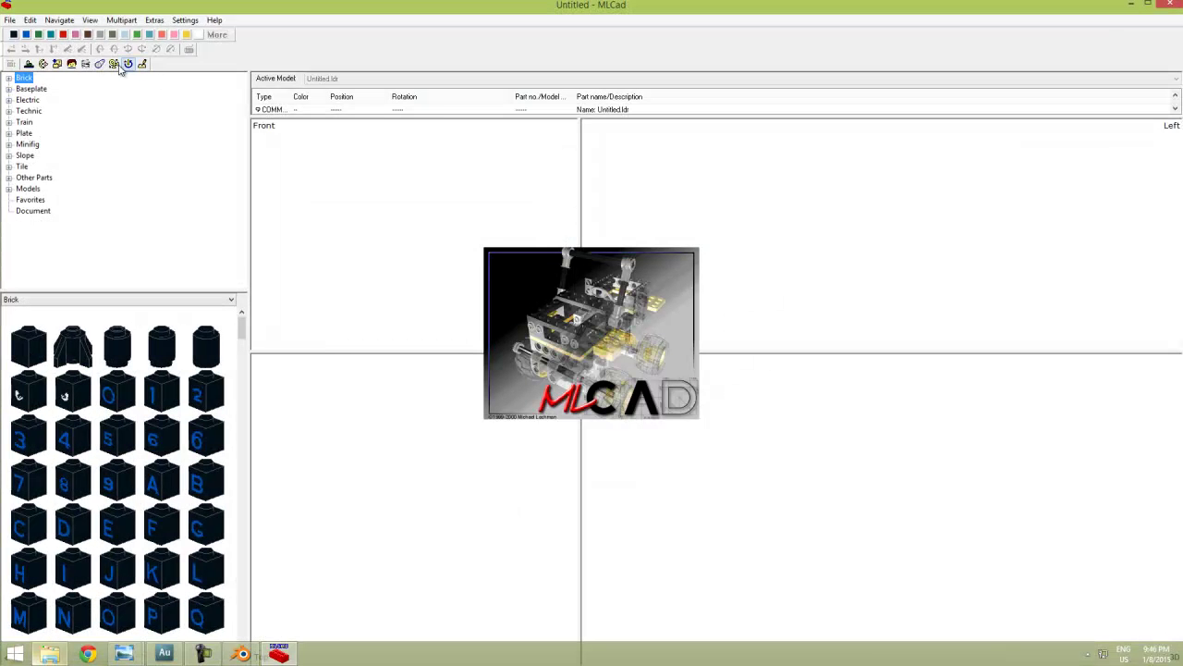
pyautogui.click(71, 65)
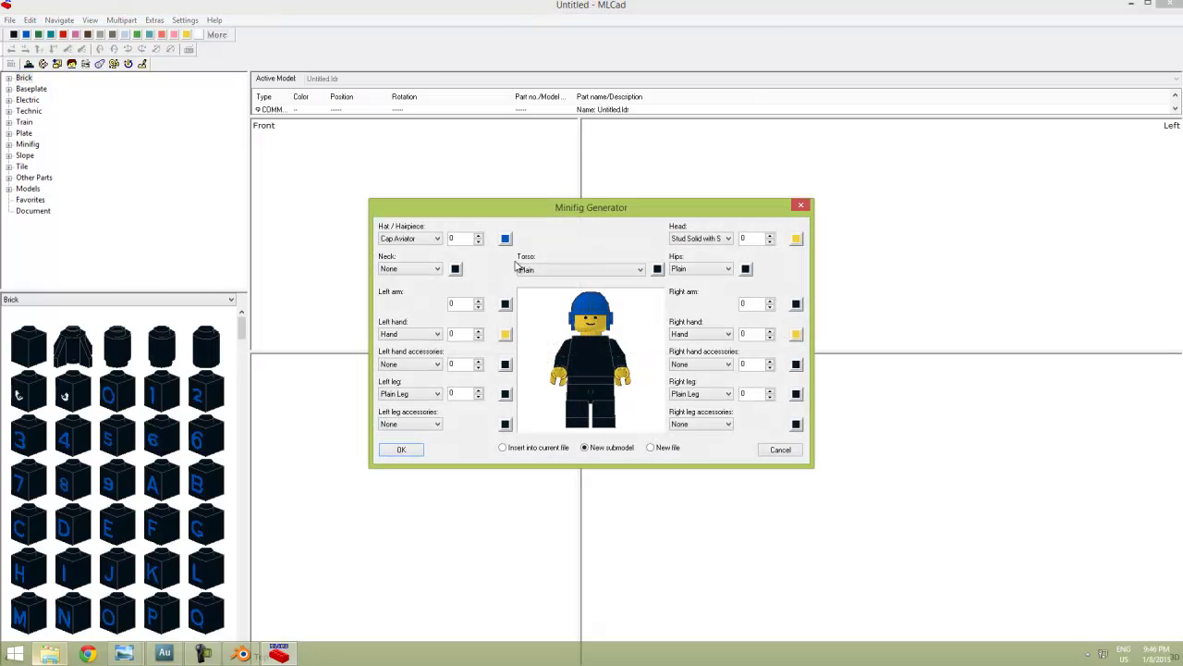
pyautogui.click(421, 239)
pyautogui.click(679, 240)
pyautogui.scroll(-1, 730, 443)
pyautogui.click(731, 480)
pyautogui.click(555, 269)
pyautogui.click(537, 275)
# Choose the Lord of the Rings Saruman hair piece and colour it white.
pyautogui.click(409, 241)
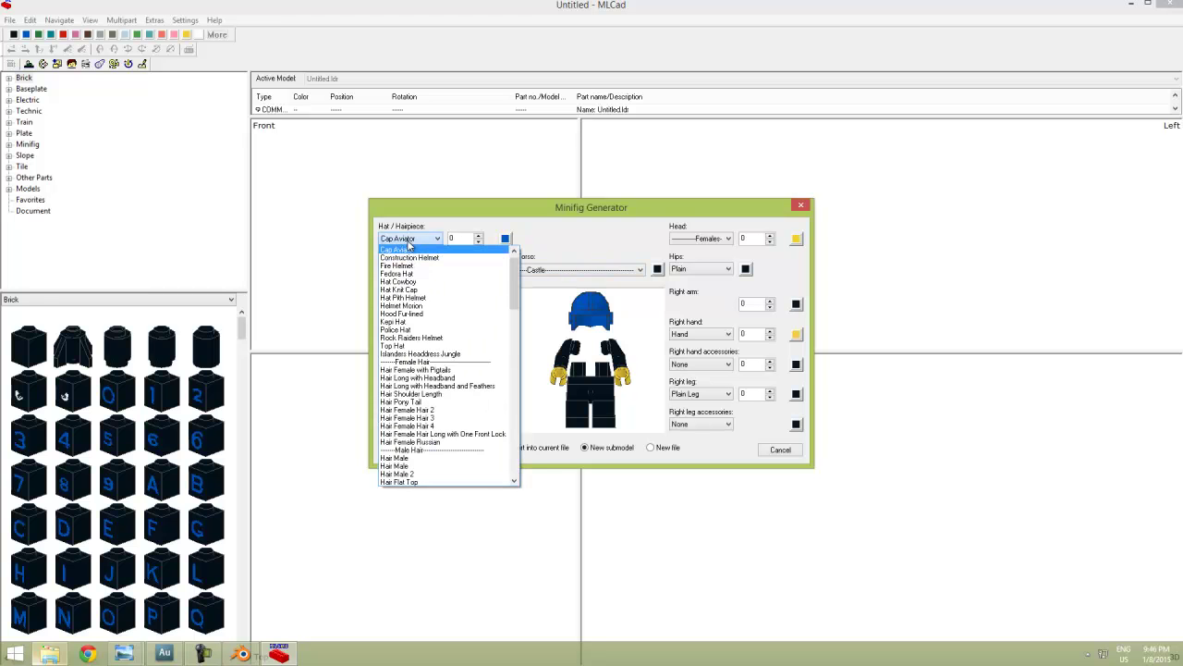
pyautogui.press('Down')
pyautogui.press('Down')
pyautogui.press('Down')
pyautogui.press('Down')
pyautogui.press('Down')
pyautogui.press('Down')
pyautogui.press('Down')
pyautogui.press('Down')
pyautogui.press('Down')
pyautogui.press('Down')
pyautogui.press('Down')
pyautogui.press('Down')
pyautogui.press('Down')
pyautogui.press('Down')
pyautogui.press('Down')
pyautogui.press('Down')
pyautogui.press('Down')
pyautogui.press('Down')
pyautogui.press('Down')
pyautogui.press('Down')
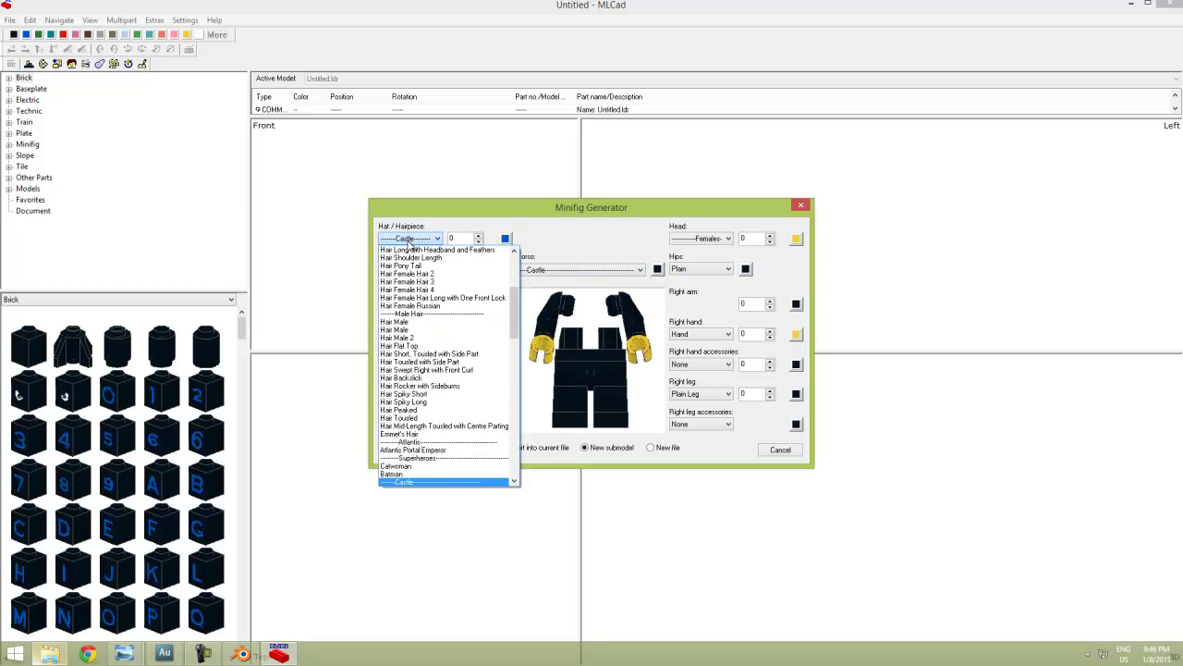
pyautogui.press('Down')
pyautogui.press('Down')
pyautogui.press('Down')
pyautogui.press('Down')
pyautogui.press('Down')
pyautogui.press('Down')
pyautogui.press('Down')
pyautogui.press('Down')
pyautogui.press('Down')
pyautogui.press('Down')
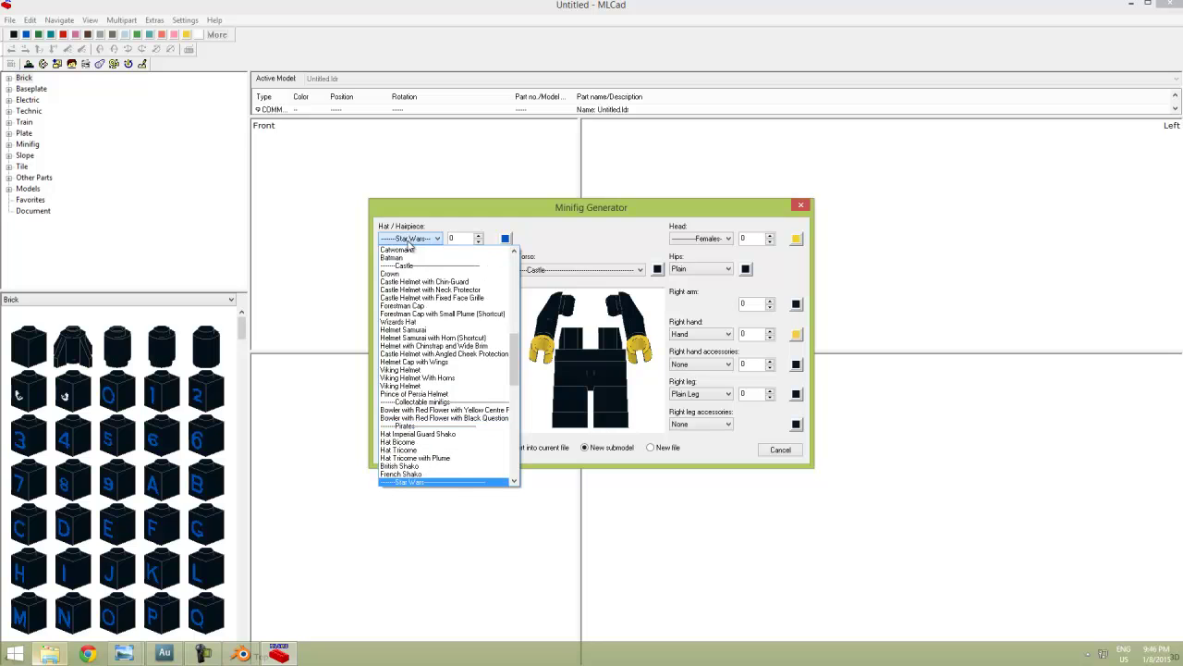
pyautogui.press('Down')
pyautogui.press('Down')
pyautogui.press('Down')
pyautogui.press('Down')
pyautogui.press('Down')
pyautogui.press('Down')
pyautogui.press('Down')
pyautogui.press('Down')
pyautogui.press('Down')
pyautogui.press('Down')
pyautogui.press('Down')
pyautogui.press('Down')
pyautogui.press('Down')
pyautogui.press('Down')
pyautogui.press('Down')
pyautogui.press('Down')
pyautogui.press('Down')
pyautogui.press('Down')
pyautogui.press('Down')
pyautogui.press('Down')
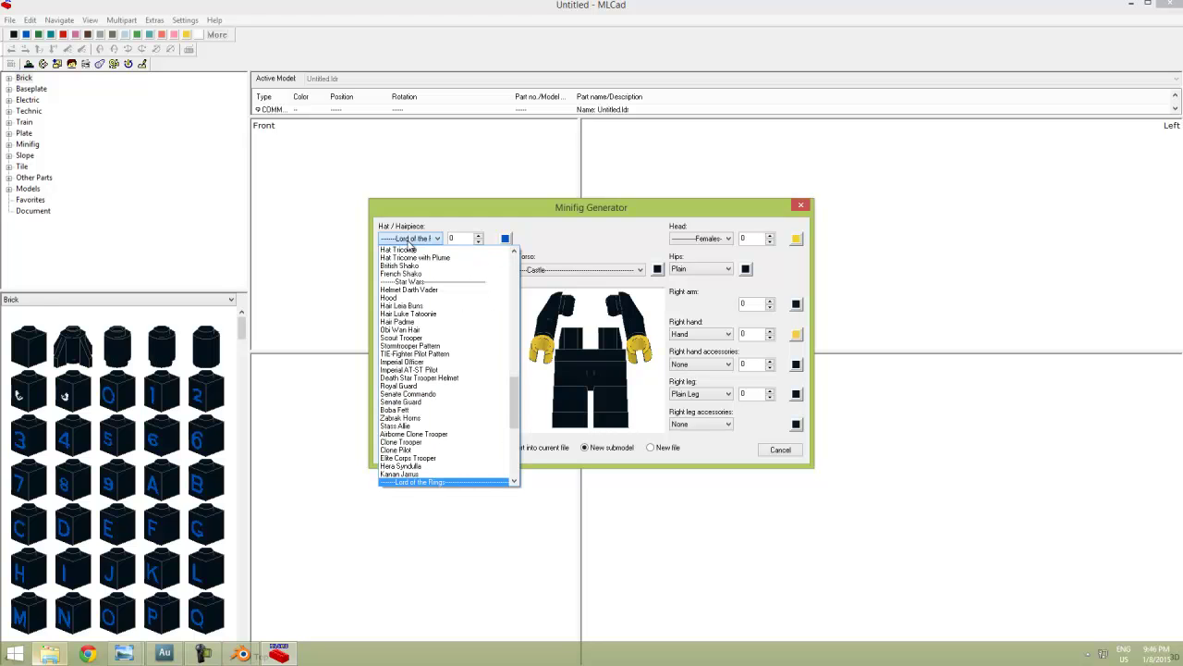
pyautogui.press('Return')
pyautogui.press('Down')
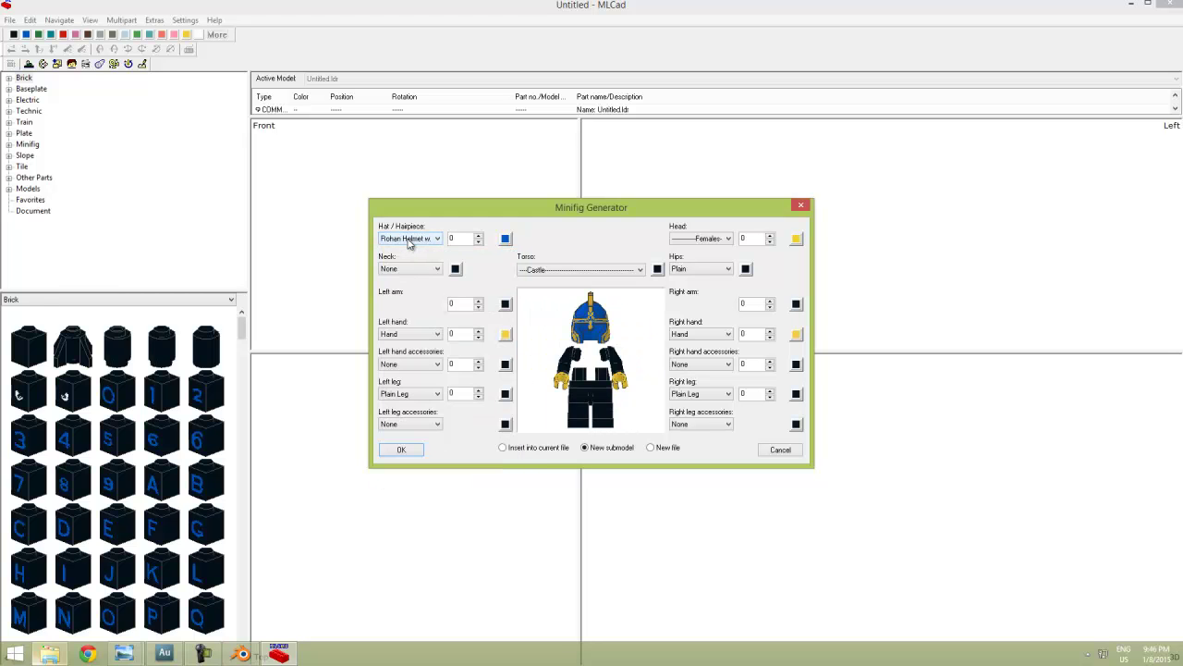
pyautogui.press('Down')
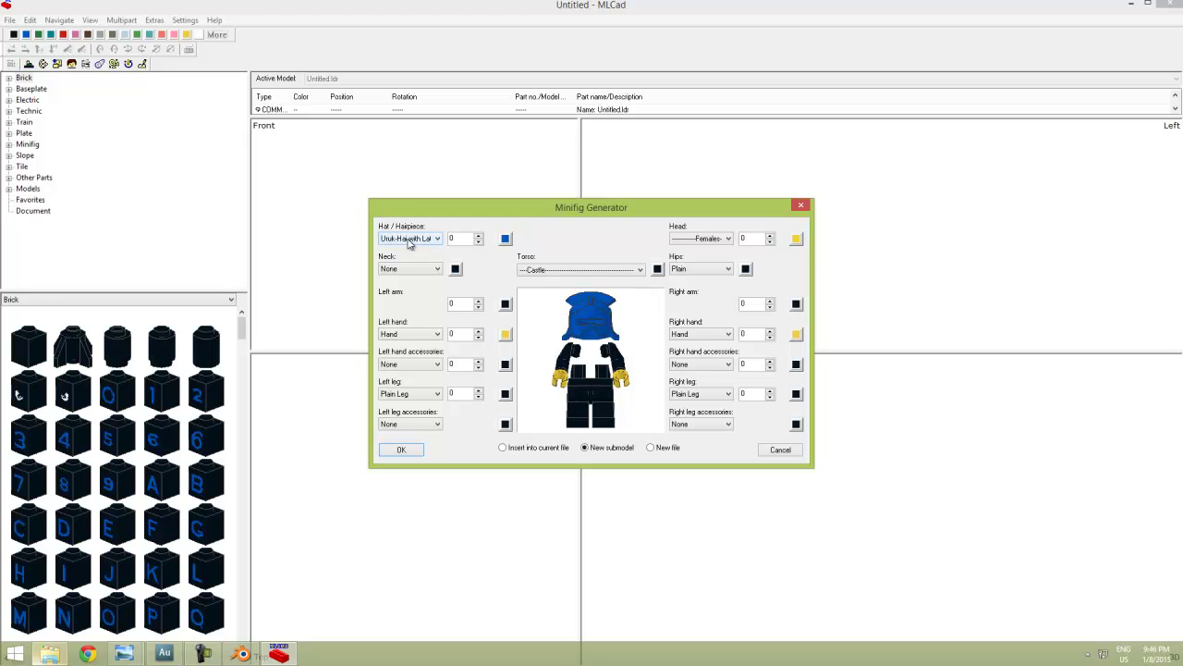
pyautogui.press('Down')
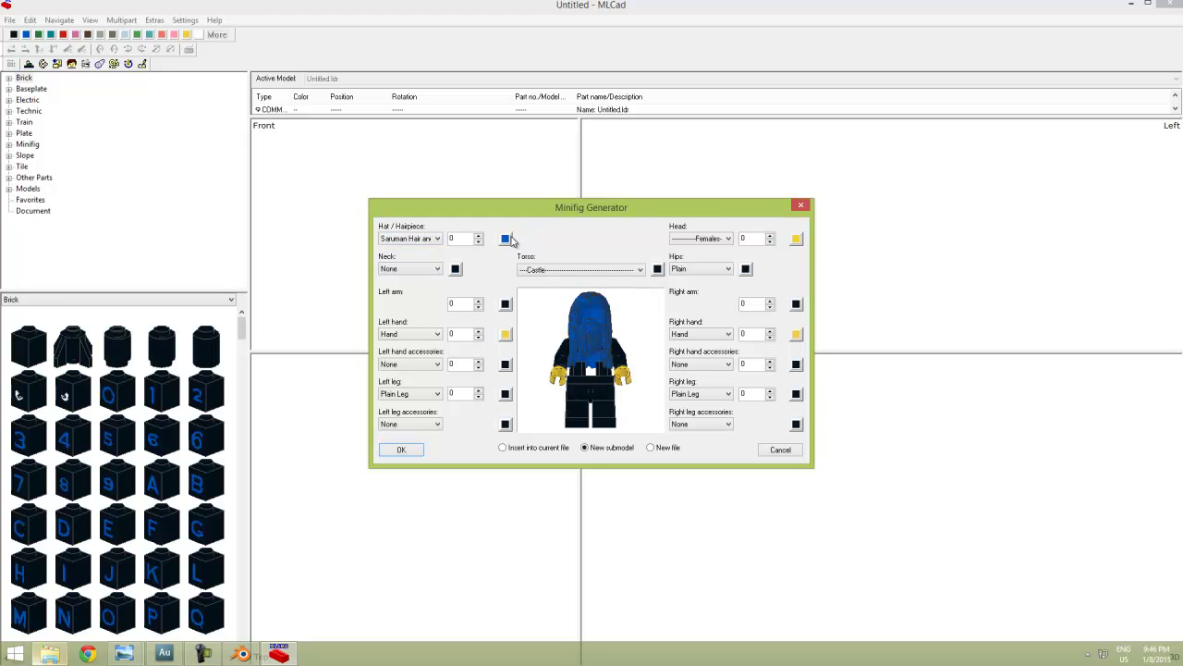
pyautogui.click(506, 239)
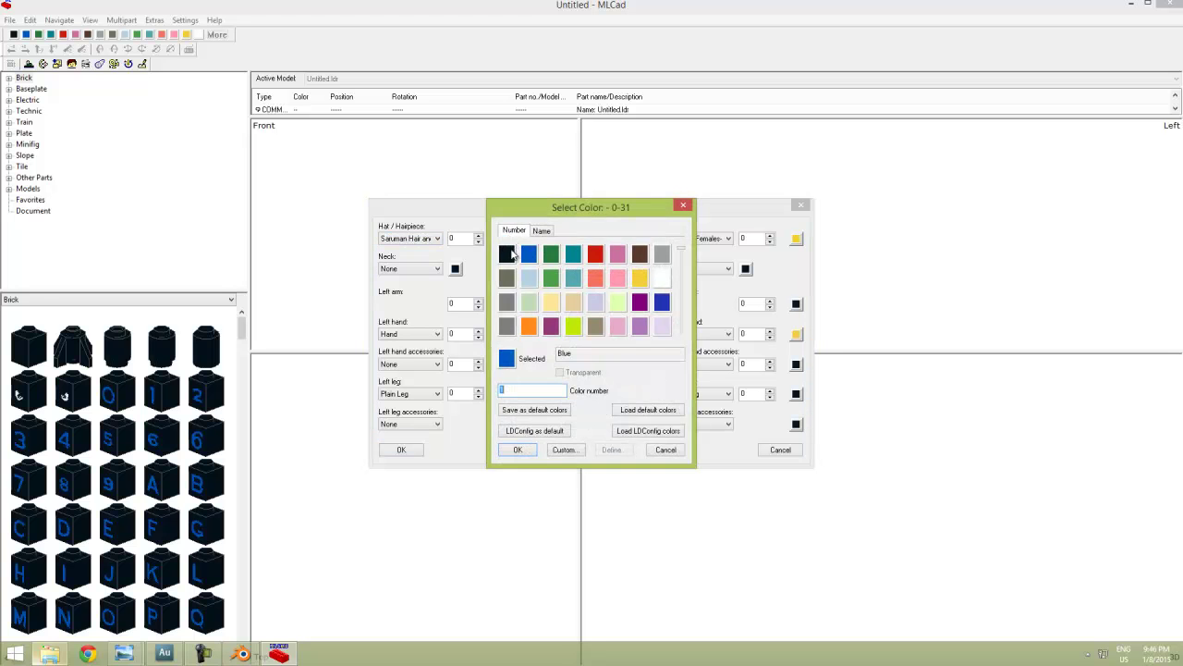
pyautogui.click(661, 282)
pyautogui.click(525, 447)
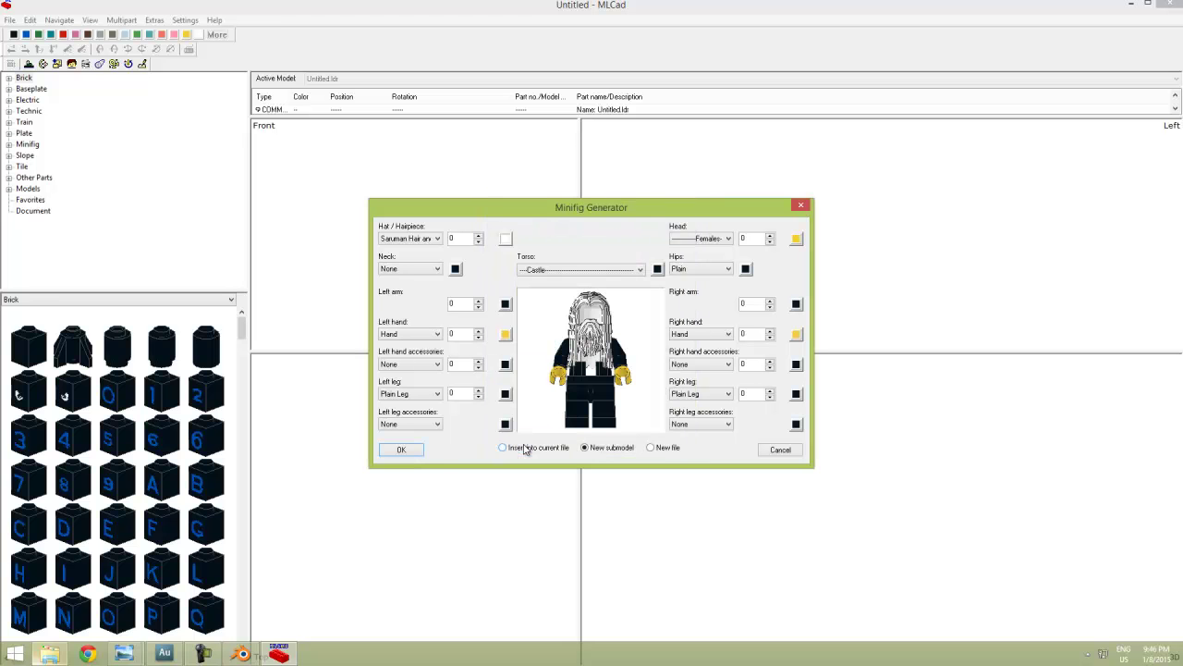
# Add the generated minifig to the model and export it.
pyautogui.click(402, 453)
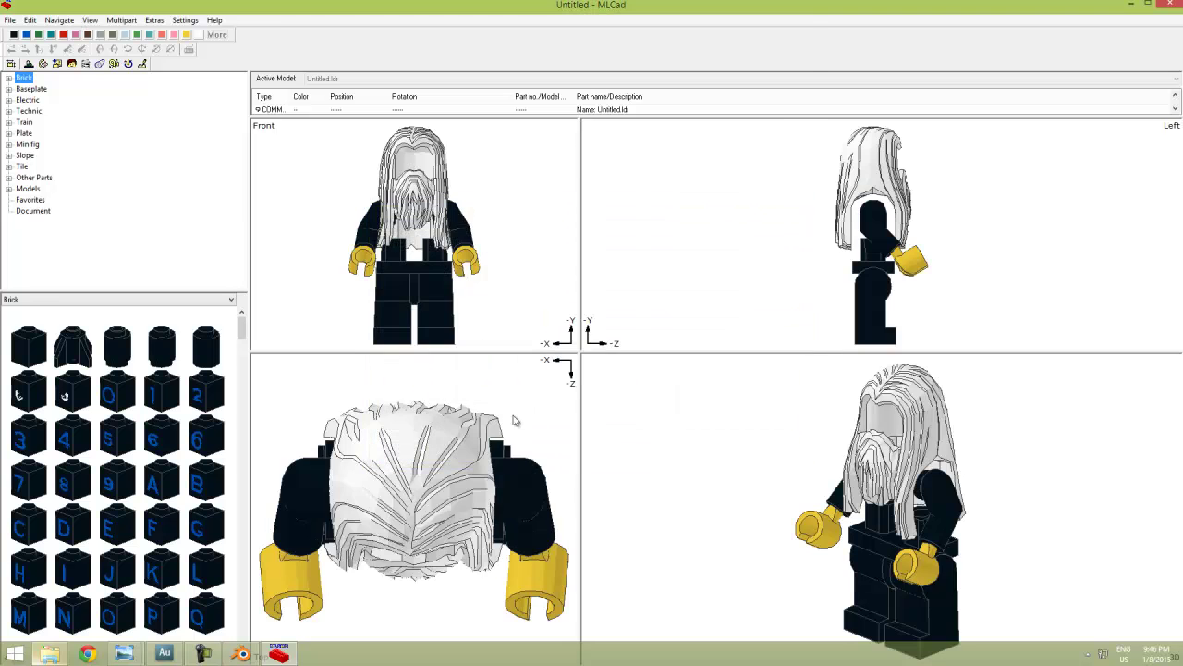
pyautogui.click(7, 19)
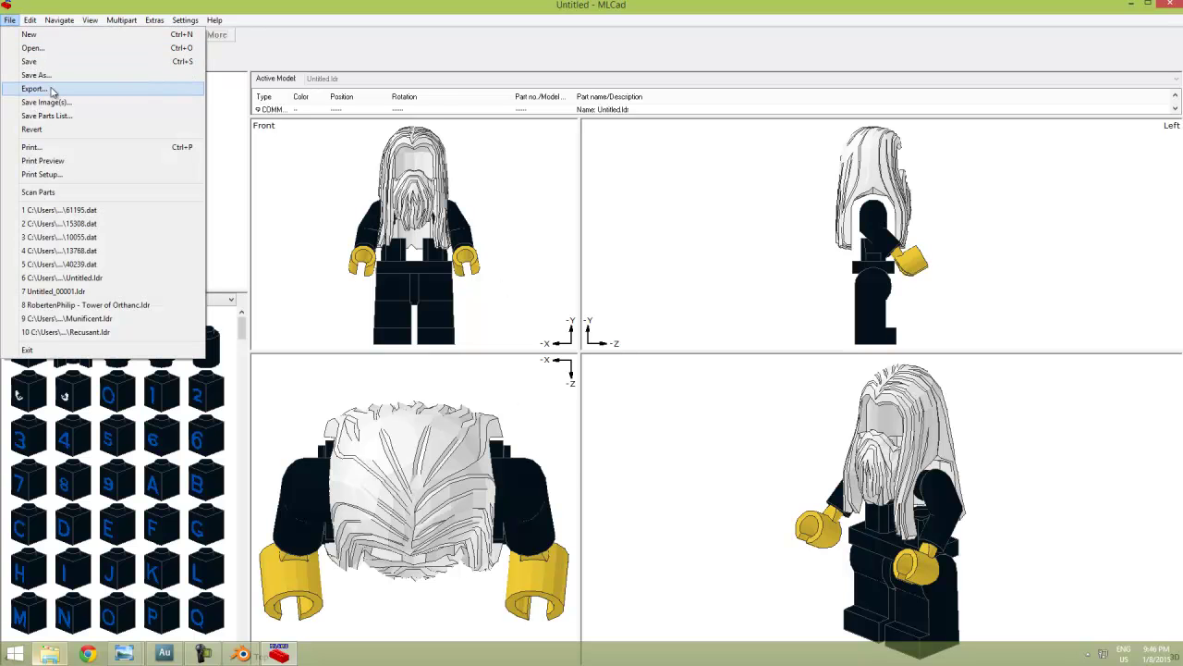
pyautogui.click(48, 87)
pyautogui.click(566, 458)
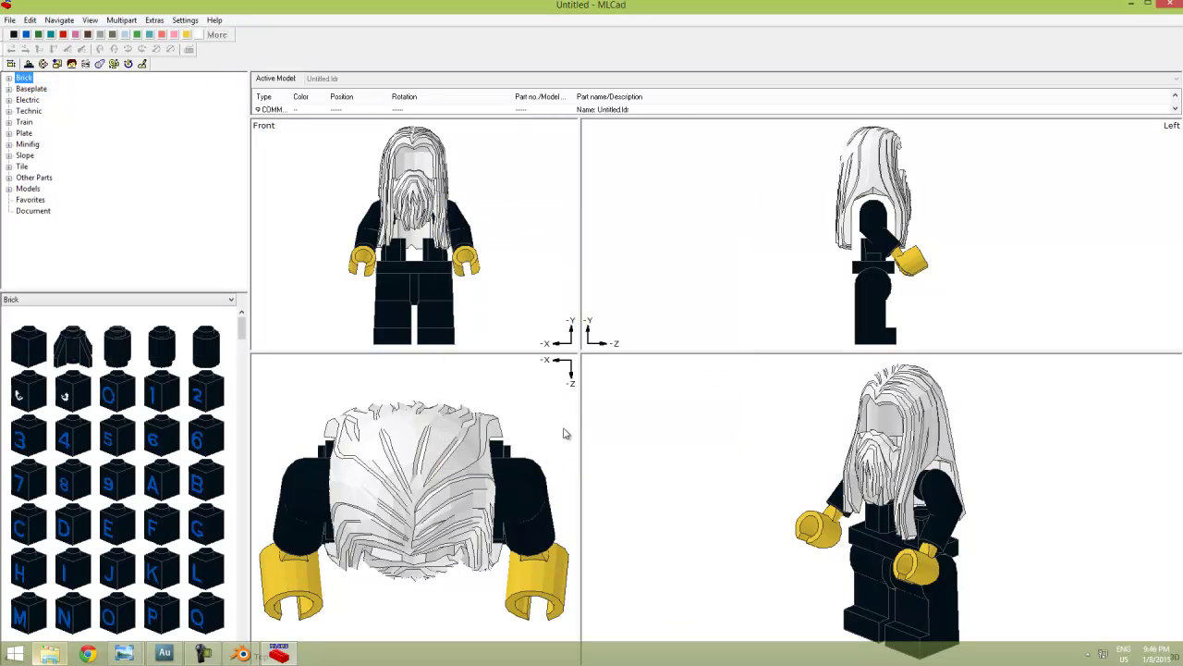
# Back in Blender, clear the old scene and dismiss the library append browser.
pyautogui.hotkey('alt', 'Tab')
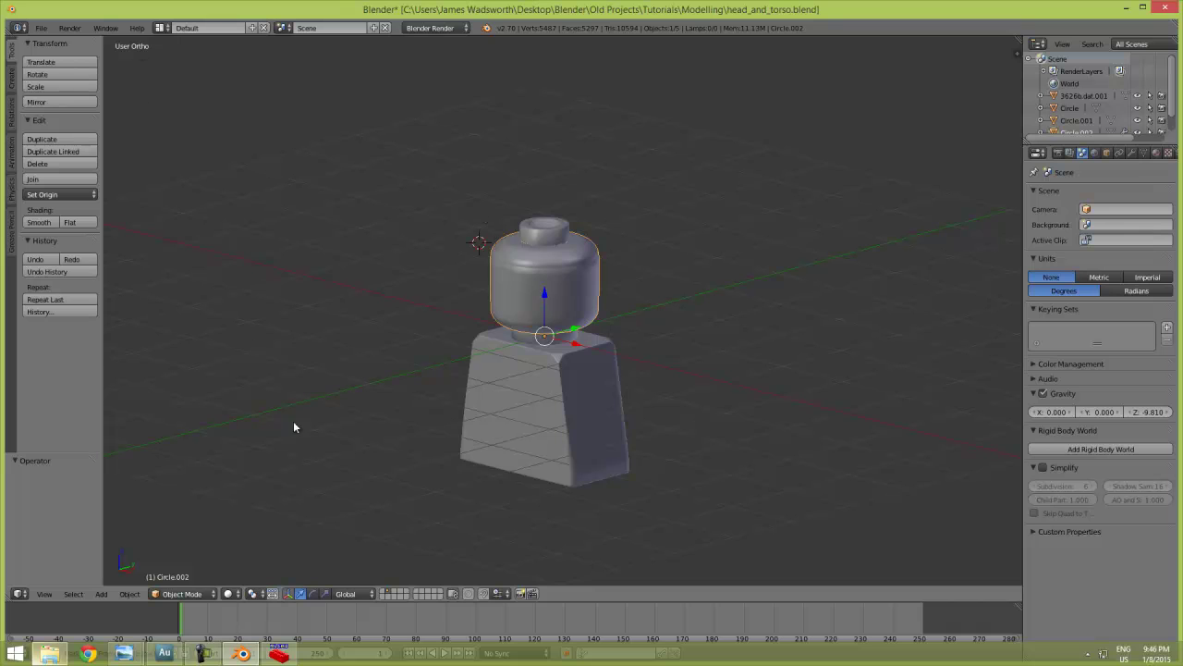
pyautogui.hotkey('ctrl', 'z')
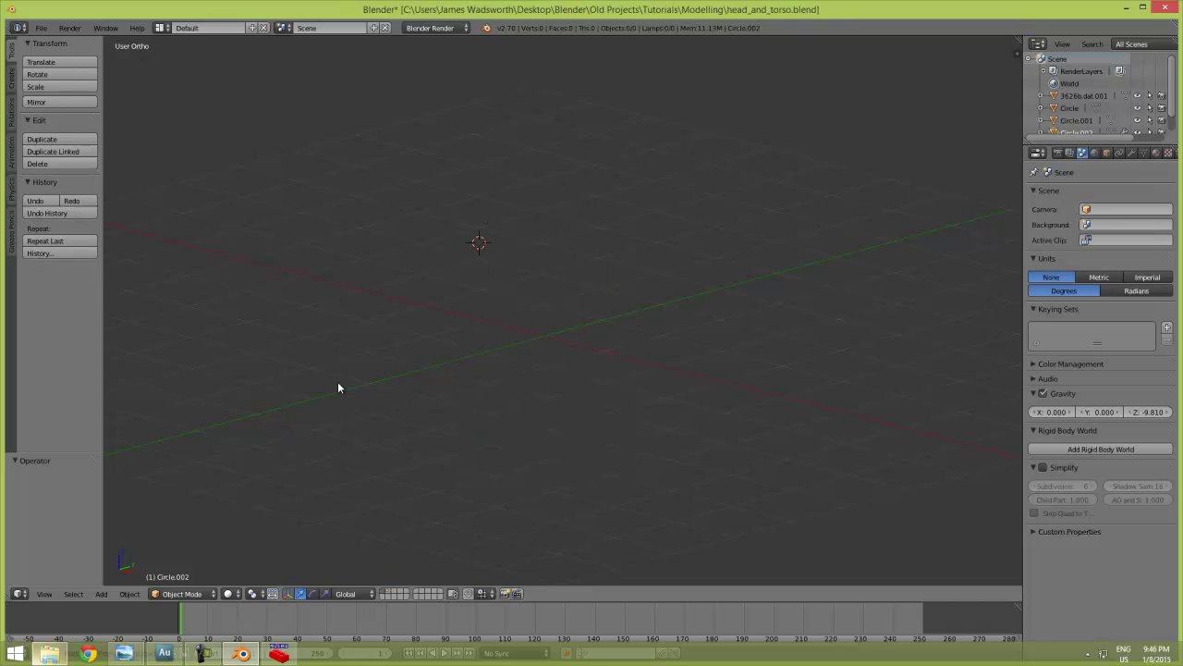
pyautogui.hotkey('shift', 'F1')
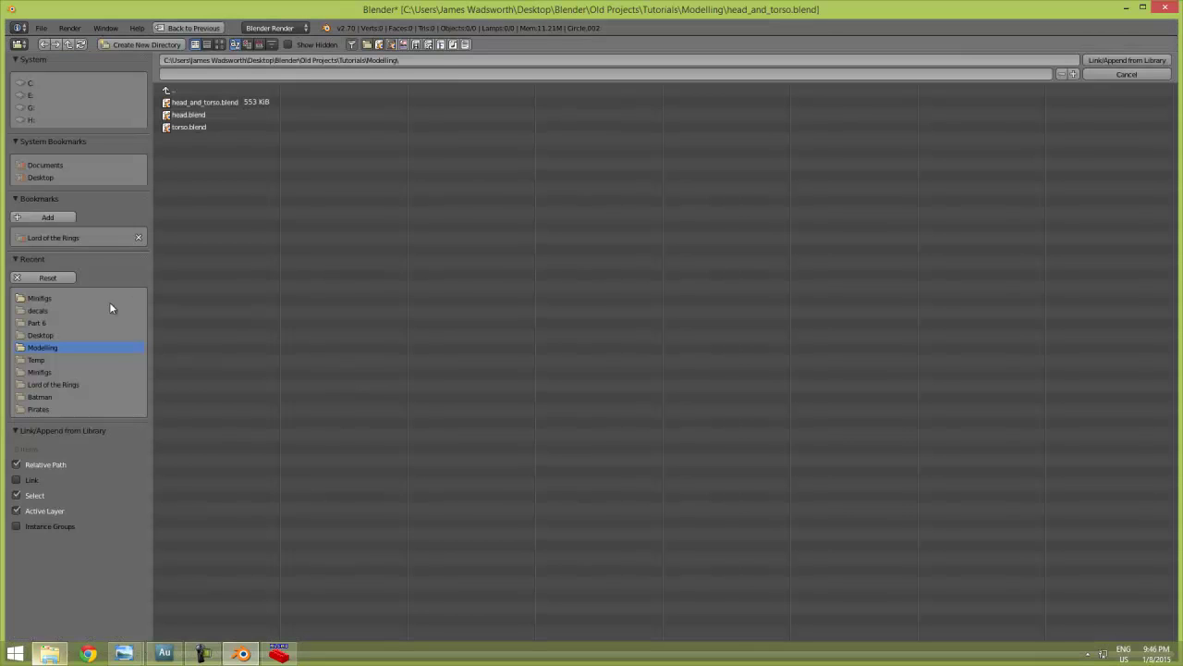
pyautogui.click(1149, 78)
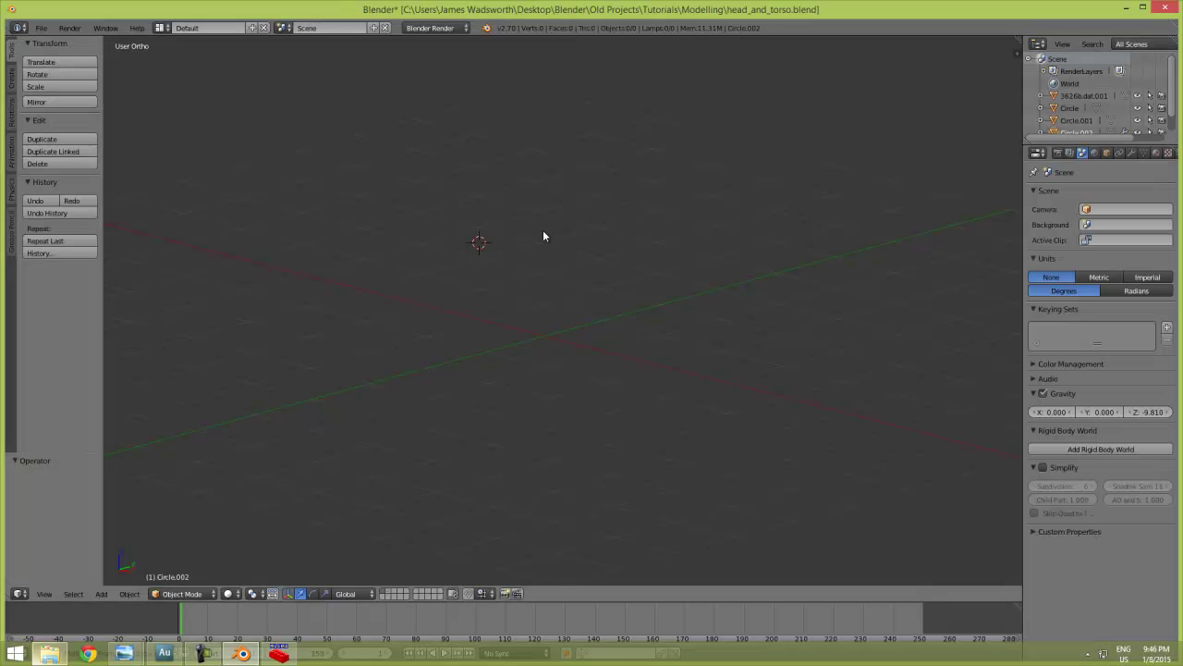
# Start an LDraw import and pick Untitled_00001.ldr from the Desktop.
pyautogui.click(41, 28)
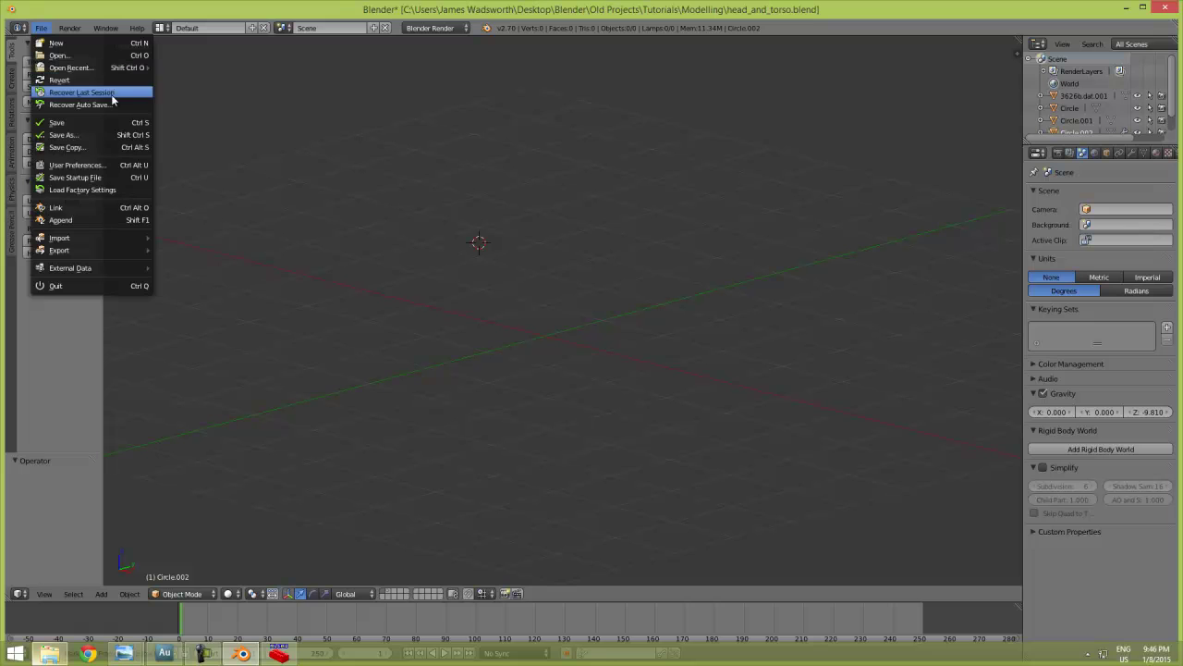
pyautogui.moveTo(118, 238)
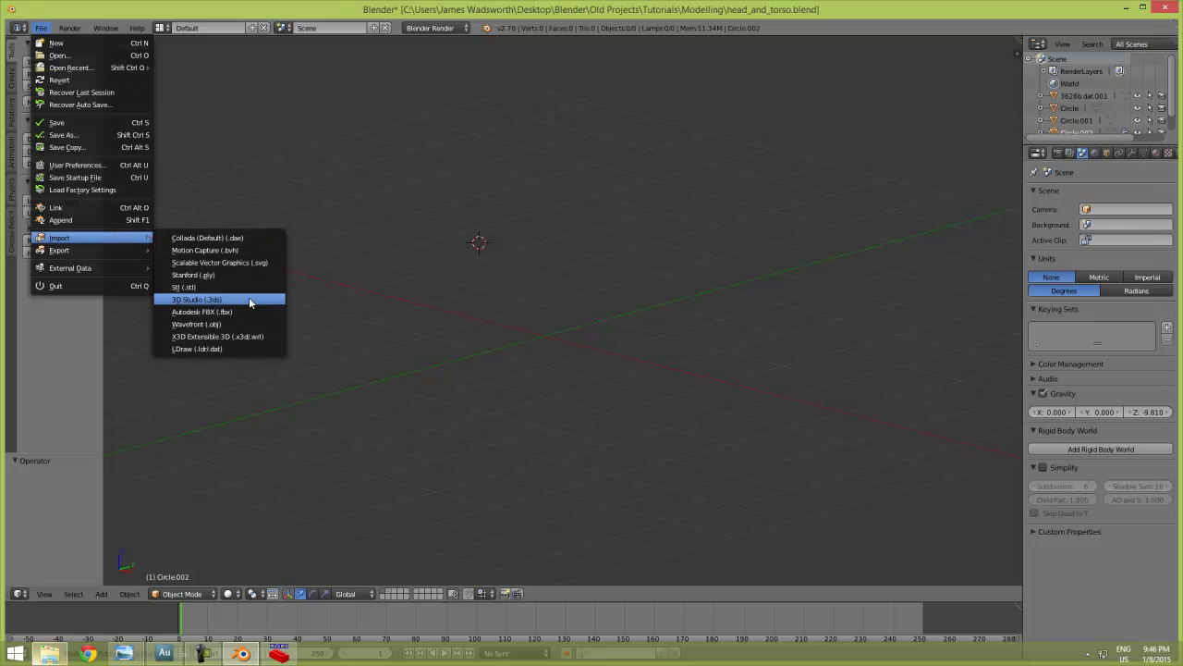
pyautogui.click(245, 348)
pyautogui.click(89, 334)
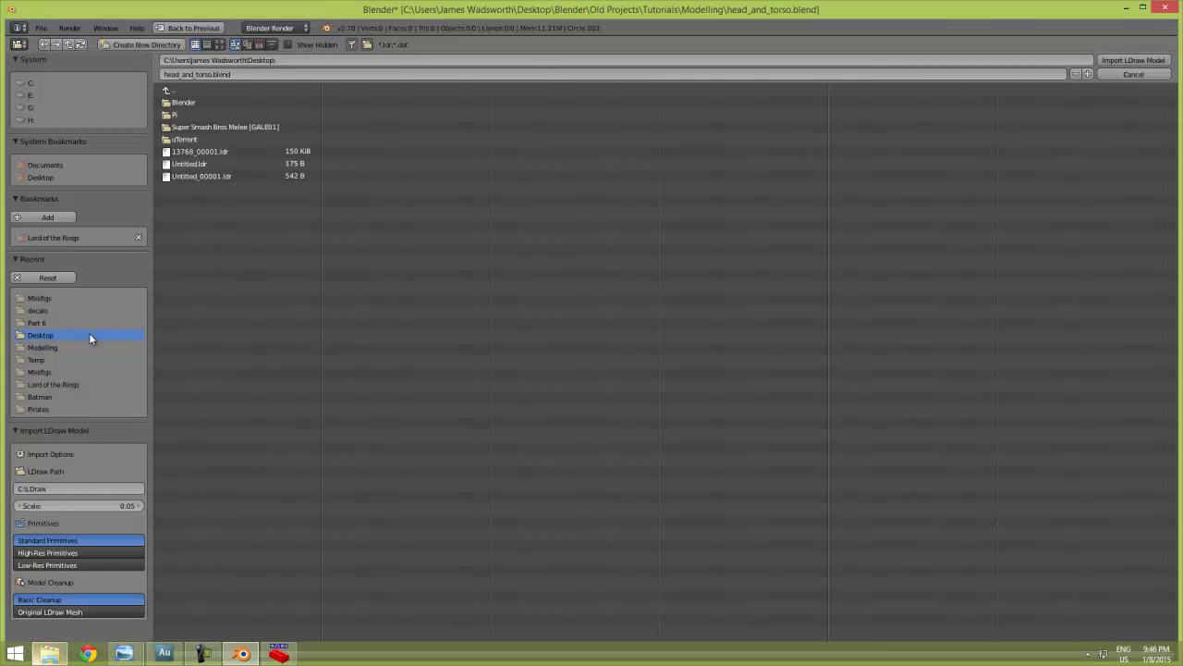
pyautogui.click(240, 177)
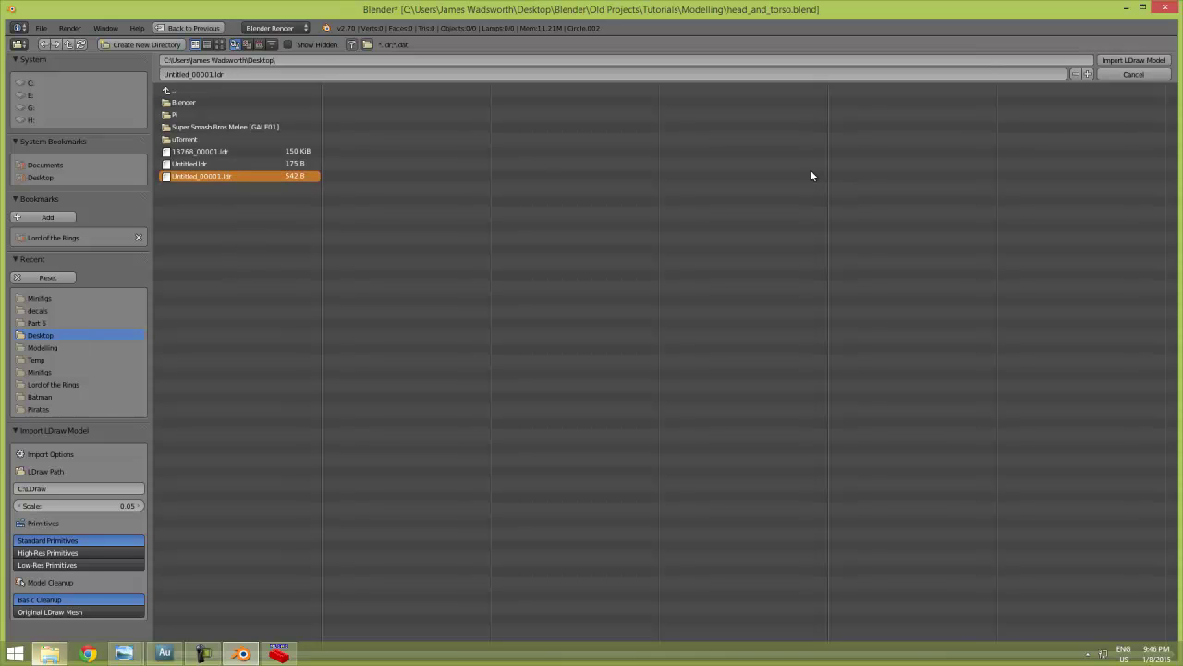
# Import the minifig and view it in wireframe from the right side.
pyautogui.click(1137, 61)
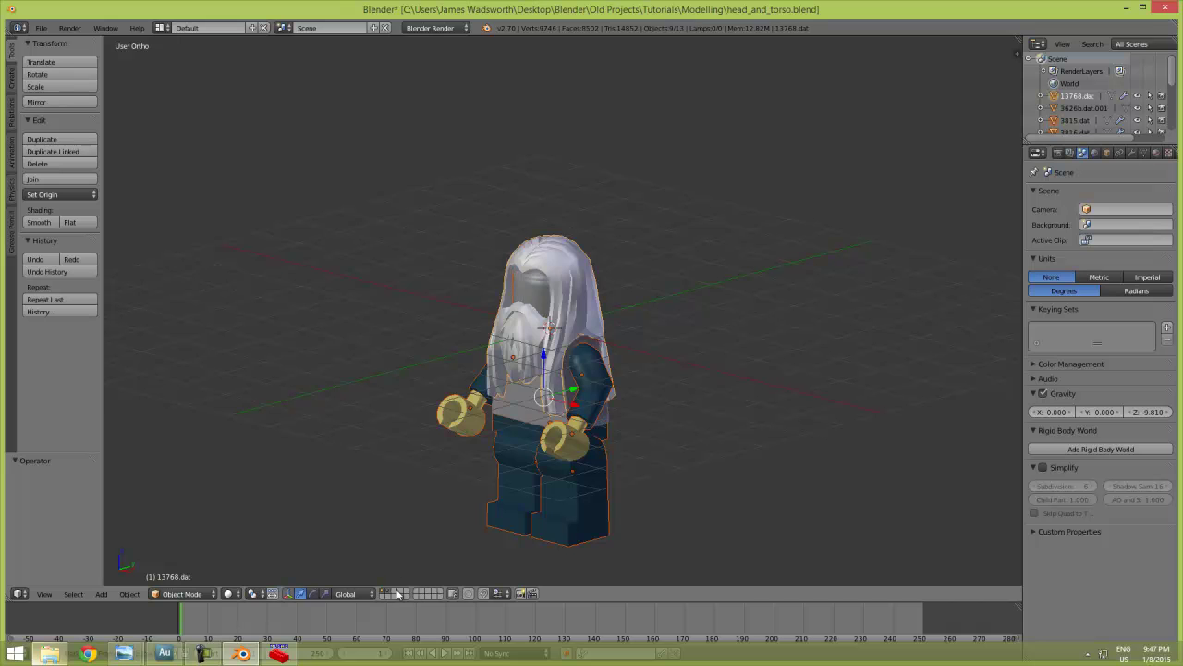
pyautogui.press('z')
pyautogui.press('KP_3')
pyautogui.scroll(4, 606, 244)
# Delete the head cylinder, then undo back to restore it.
pyautogui.rightClick(558, 225)
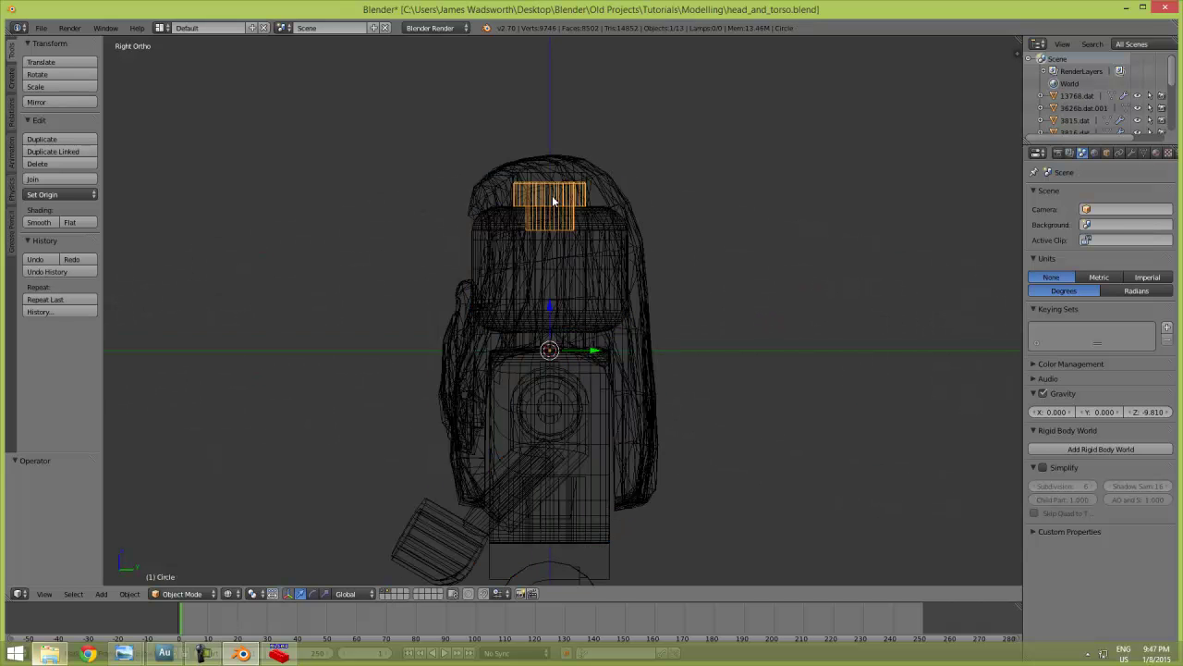
pyautogui.press('x')
pyautogui.click(546, 197)
pyautogui.rightClick(552, 344)
pyautogui.hotkey('ctrl', 'z')
pyautogui.hotkey('ctrl', 'z')
pyautogui.hotkey('ctrl', 'z')
pyautogui.hotkey('ctrl', 'shift', 'z')
pyautogui.scroll(3, 550, 349)
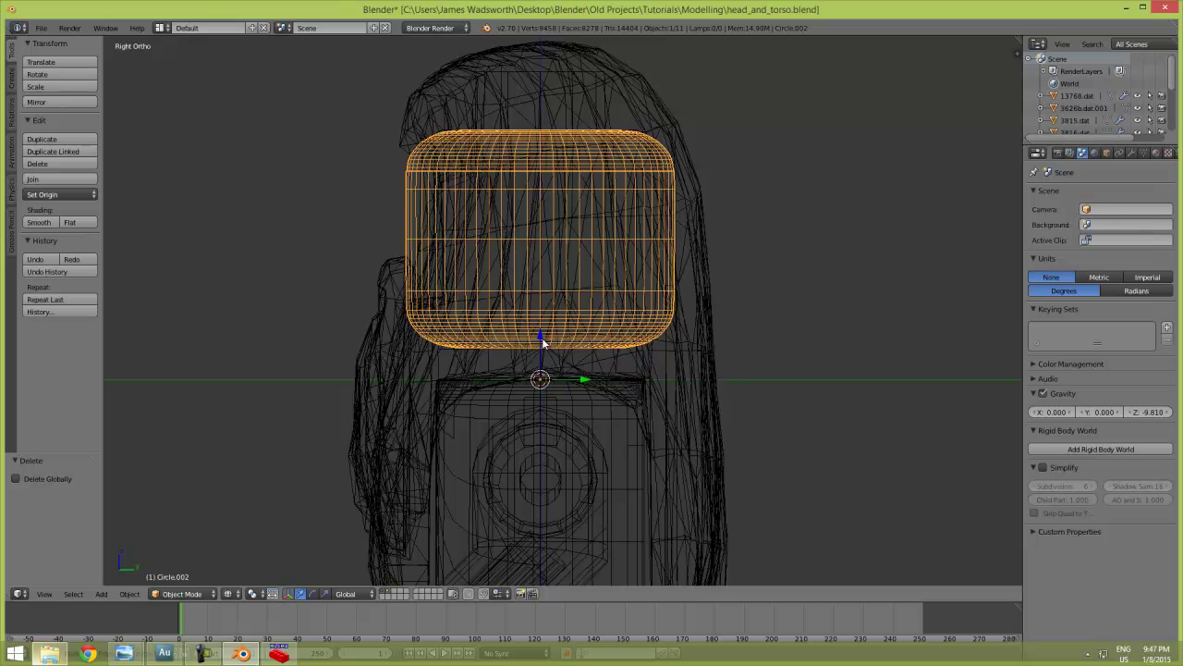
pyautogui.hotkey('ctrl', 'z')
pyautogui.hotkey('ctrl', 'z')
pyautogui.hotkey('ctrl', 'z')
pyautogui.hotkey('ctrl', 'z')
pyautogui.hotkey('ctrl', 'z')
pyautogui.hotkey('ctrl', 'z')
# Raise the head cylinder slightly and select the small top cylinder and neck band.
pyautogui.keyDown('shift'); pyautogui.rightClick(406, 194); pyautogui.keyUp('shift')
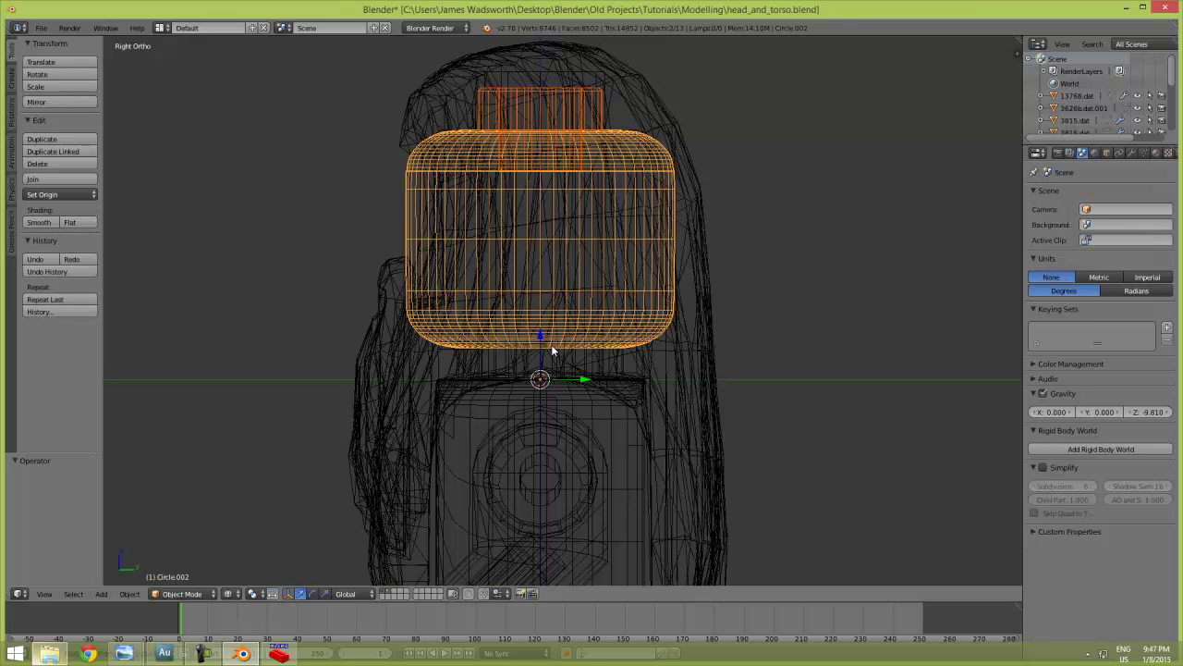
pyautogui.moveTo(544, 352); pyautogui.dragTo(541, 335)
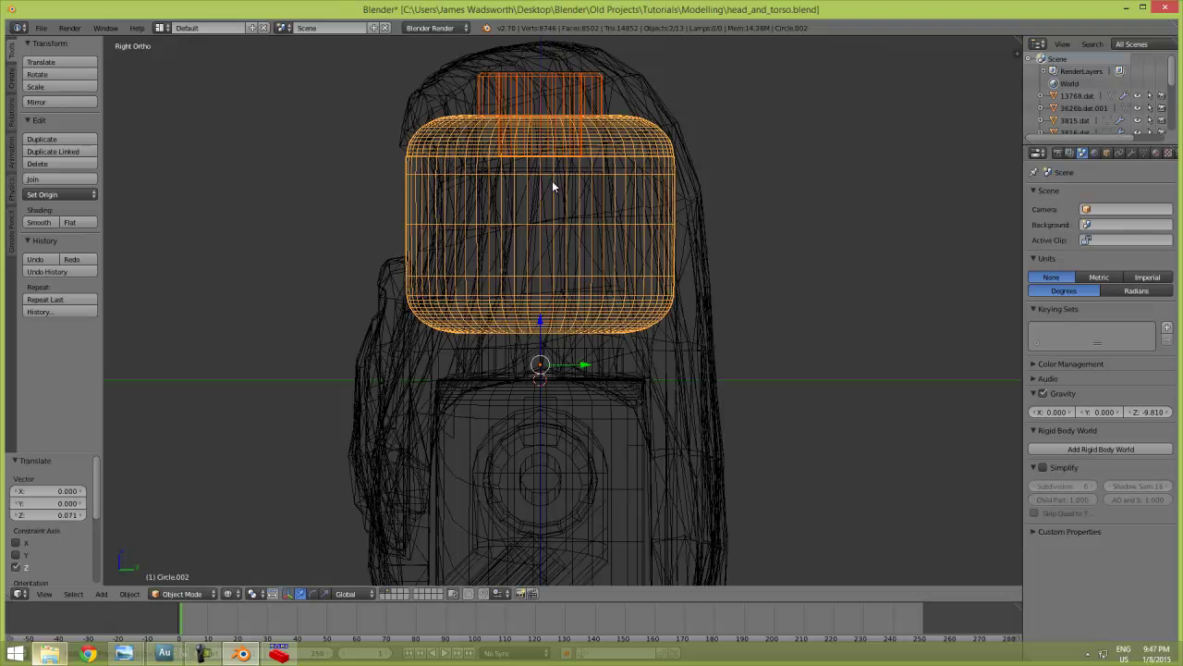
pyautogui.rightClick(547, 90)
pyautogui.keyDown('shift'); pyautogui.rightClick(579, 343); pyautogui.keyUp('shift')
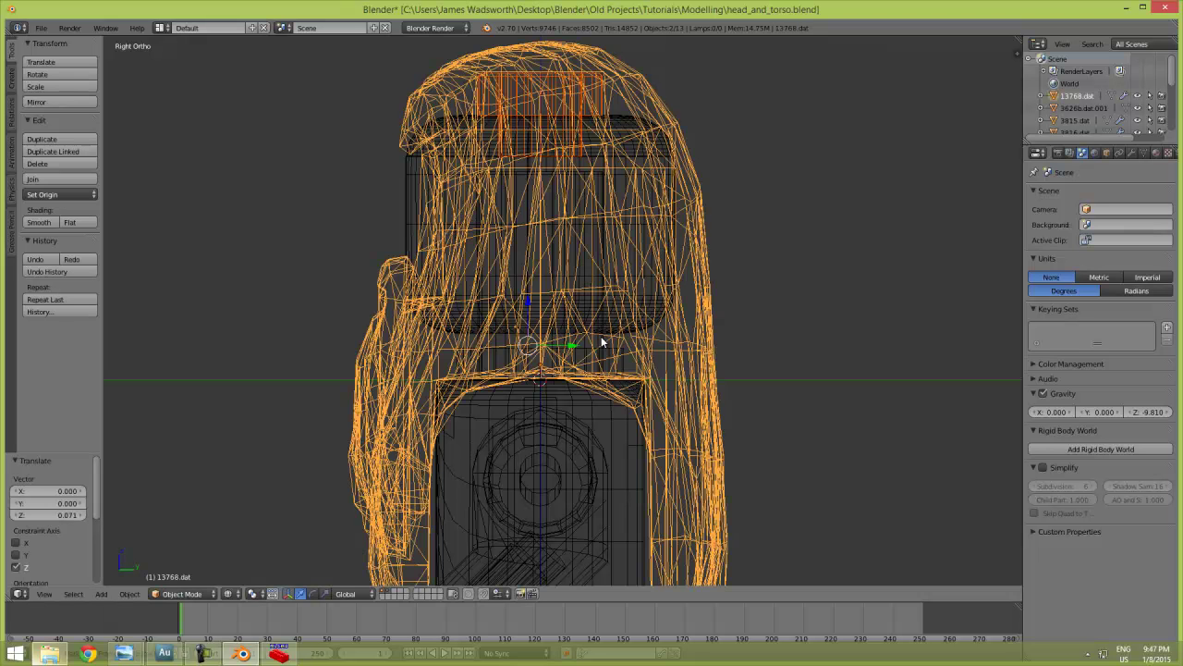
pyautogui.keyDown('shift'); pyautogui.rightClick(605, 342); pyautogui.keyUp('shift')
pyautogui.keyDown('shift'); pyautogui.rightClick(722, 407); pyautogui.keyUp('shift')
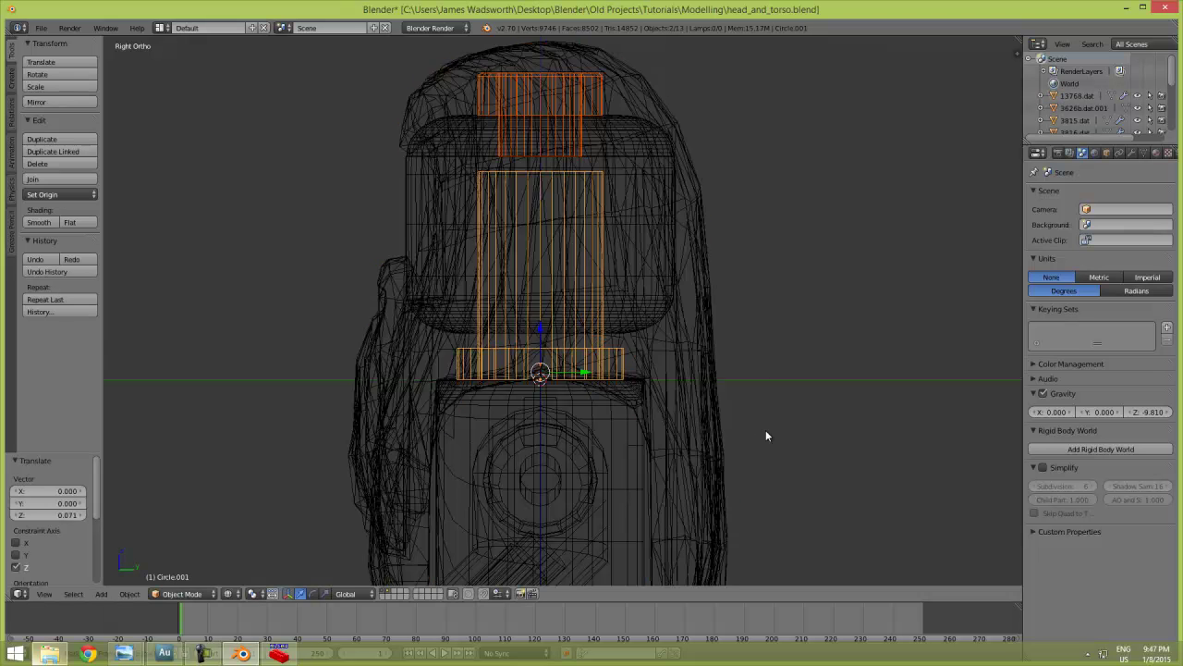
# Delete the neck band and top cylinder, then start a new empty MLCad model.
pyautogui.press('x')
pyautogui.click(756, 365)
pyautogui.click(277, 655)
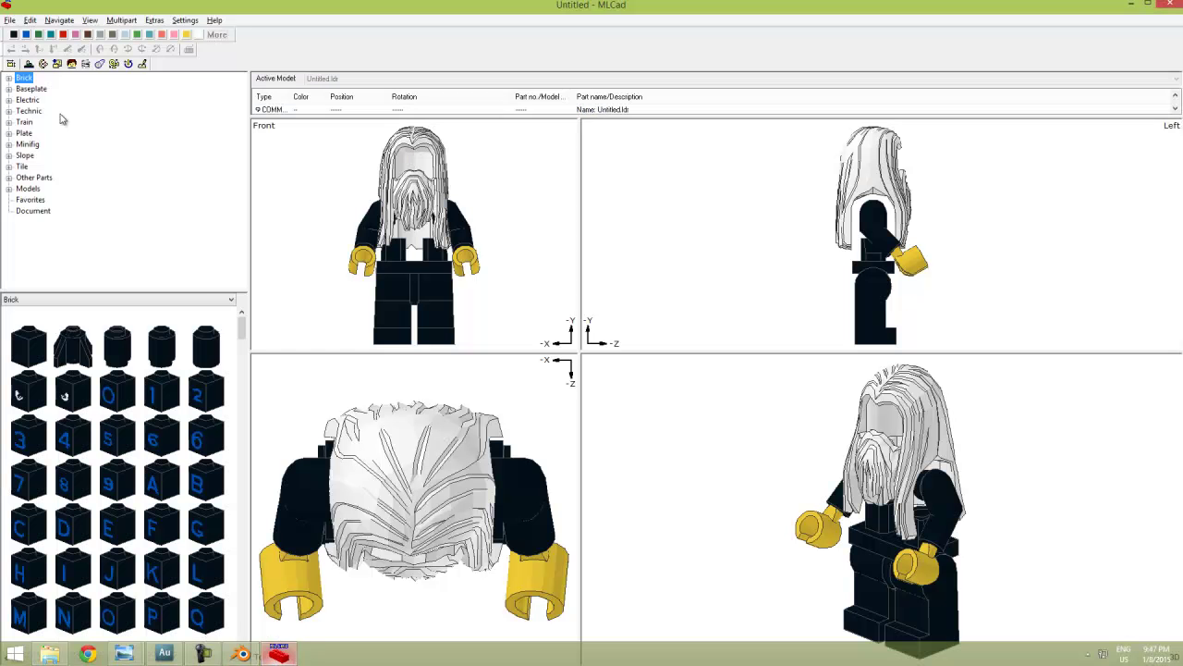
pyautogui.click(29, 19)
pyautogui.click(9, 34)
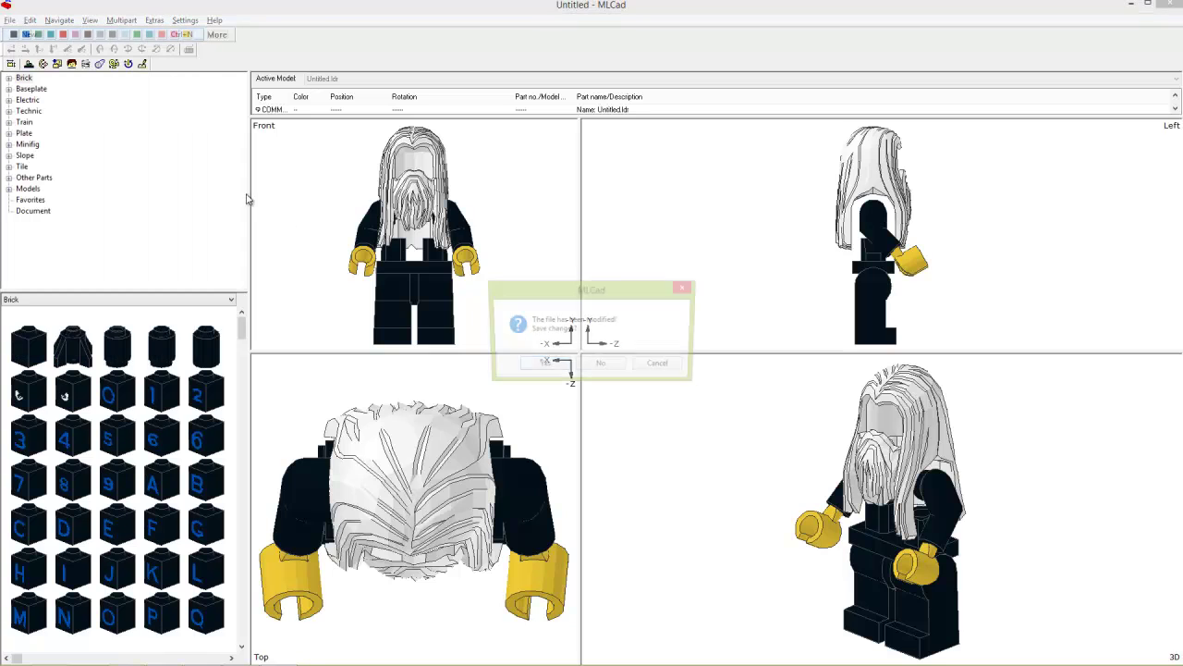
pyautogui.click(612, 370)
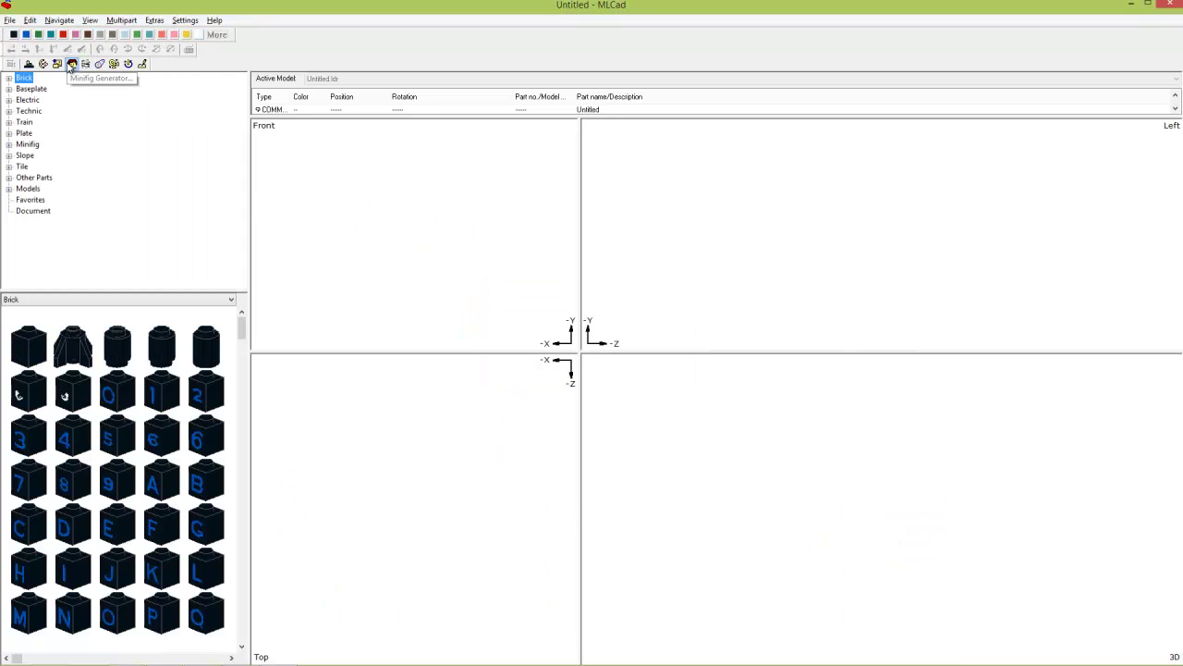
# Generate a minifig with Cape Cloth as its neck piece and insert it.
pyautogui.click(71, 64)
pyautogui.click(412, 270)
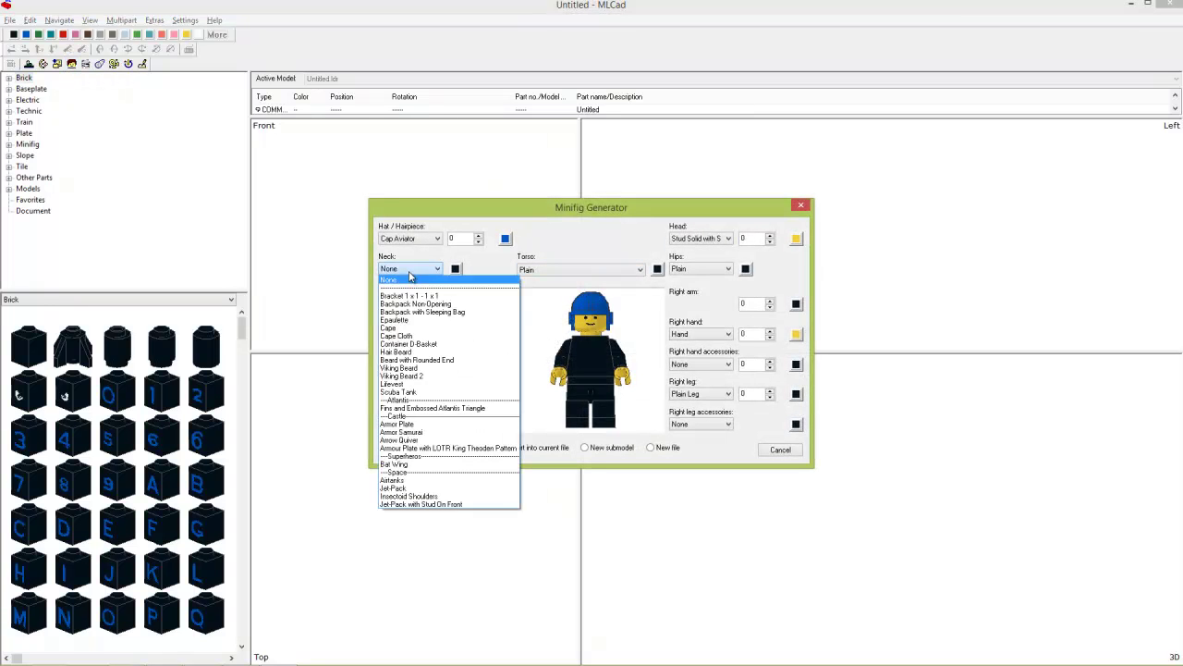
pyautogui.click(445, 328)
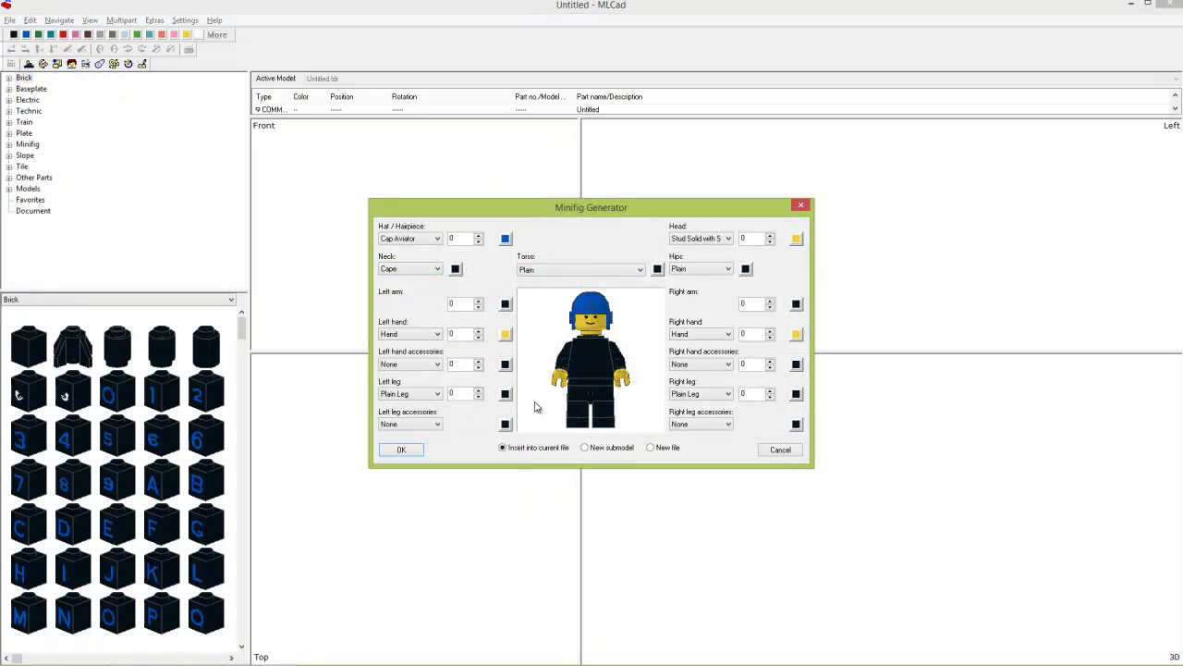
pyautogui.click(418, 270)
pyautogui.click(416, 336)
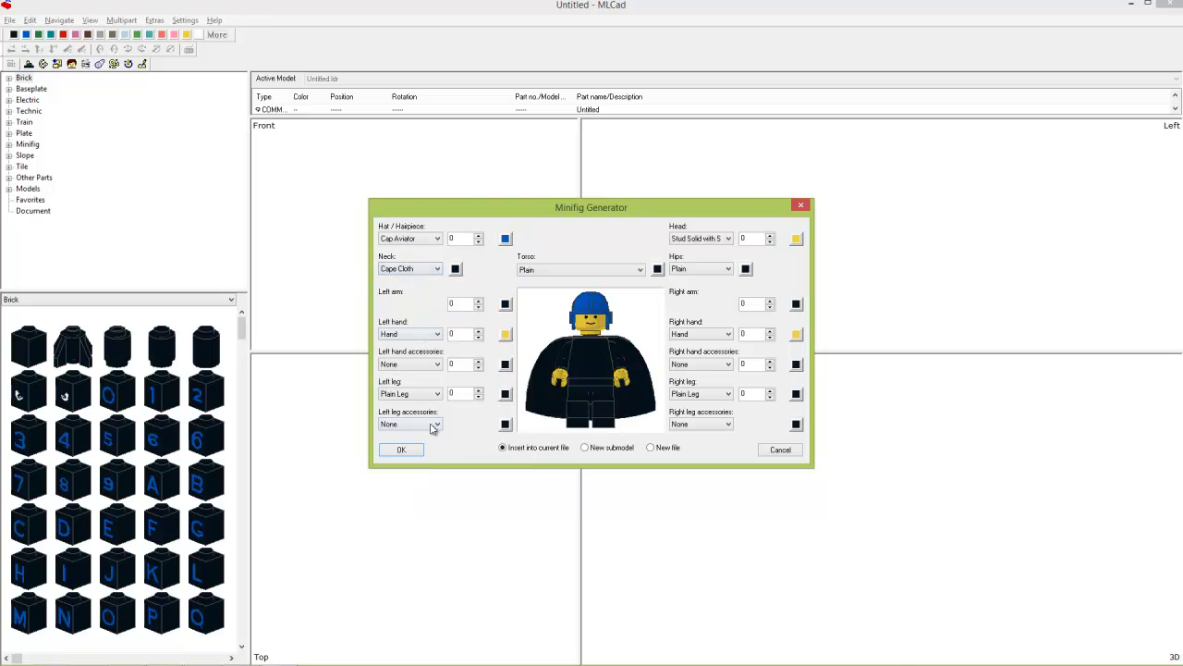
pyautogui.click(399, 448)
# Delete torso, legs, arms, hands and head, leaving only the cape, and begin exporting.
pyautogui.click(427, 277)
pyautogui.press('Delete')
pyautogui.click(415, 272)
pyautogui.press('Delete')
pyautogui.click(400, 301)
pyautogui.press('Delete')
pyautogui.click(443, 300)
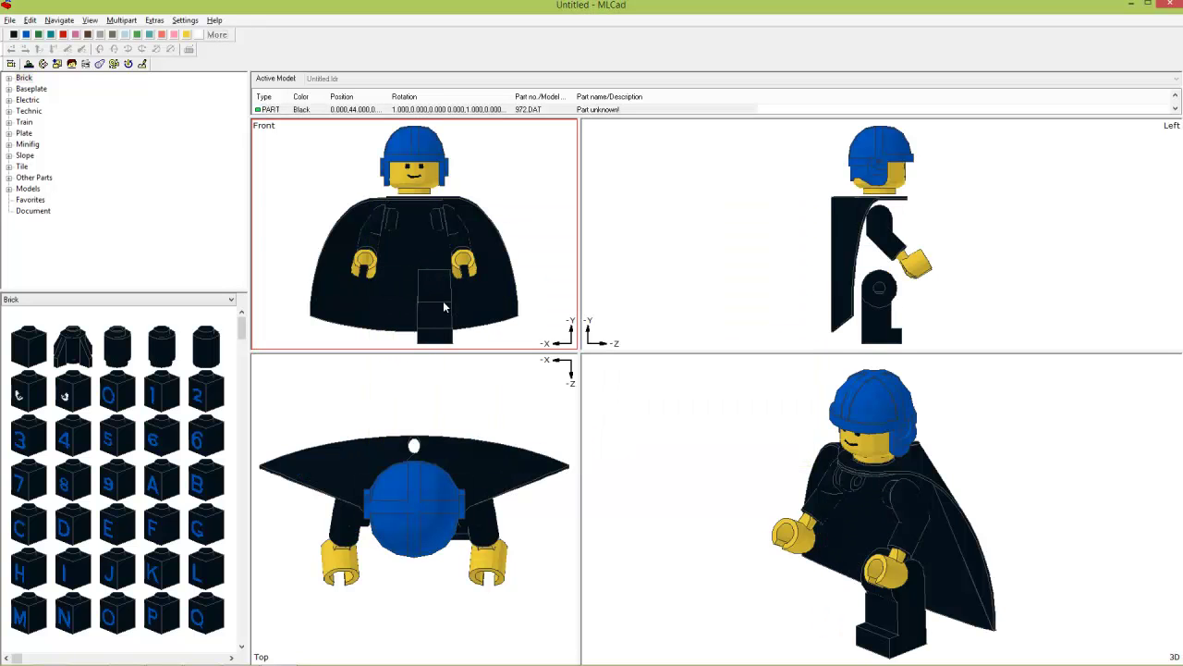
pyautogui.press('Delete')
pyautogui.click(383, 243)
pyautogui.press('Delete')
pyautogui.click(364, 266)
pyautogui.press('Delete')
pyautogui.click(464, 265)
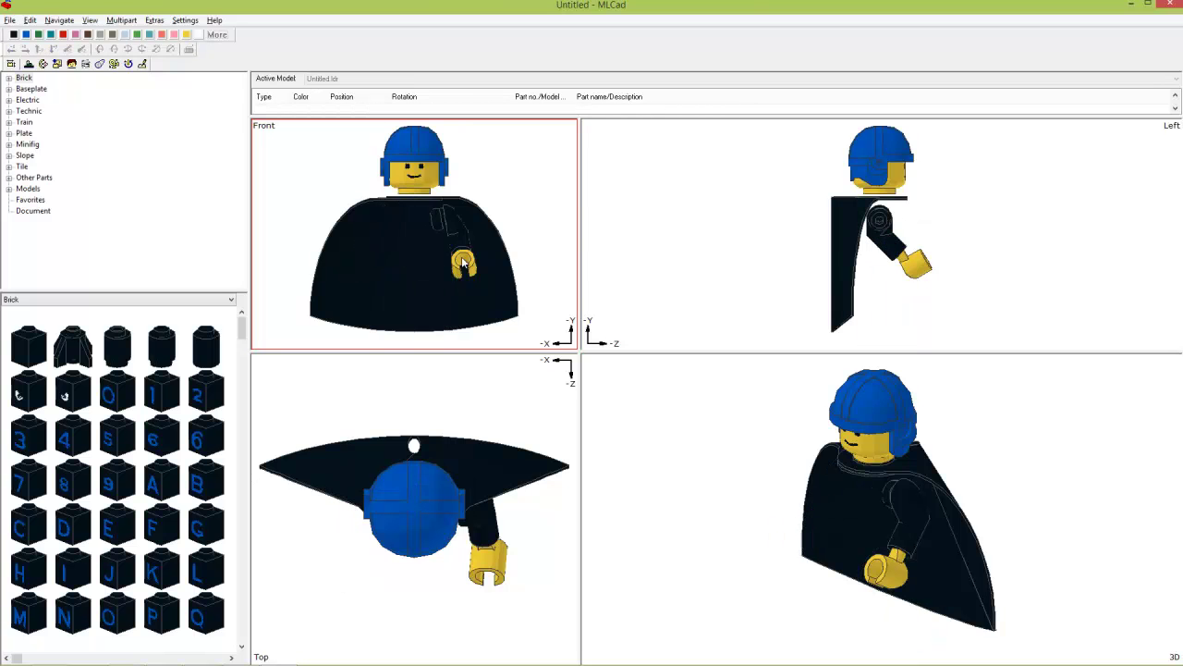
pyautogui.press('Delete')
pyautogui.click(457, 230)
pyautogui.press('Delete')
pyautogui.click(435, 166)
pyautogui.press('Delete')
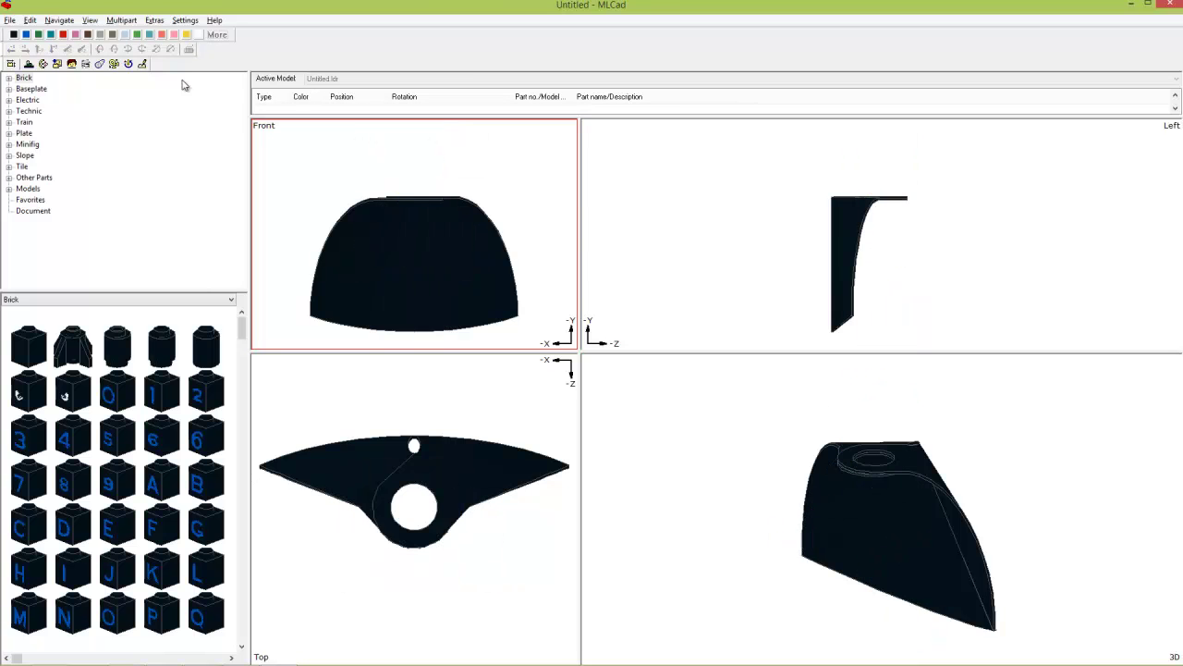
pyautogui.click(11, 20)
pyautogui.click(37, 89)
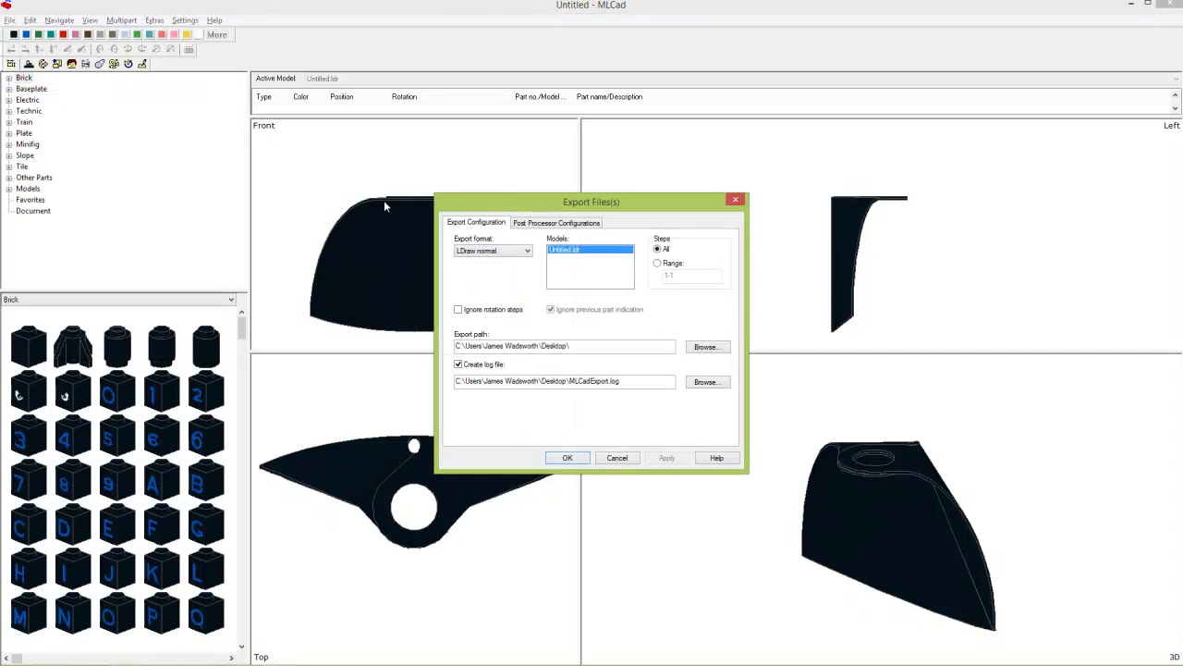
# Finish the cape export and import Untitled_00001.ldr into the Blender scene.
pyautogui.click(563, 458)
pyautogui.hotkey('alt', 'Tab')
pyautogui.click(40, 28)
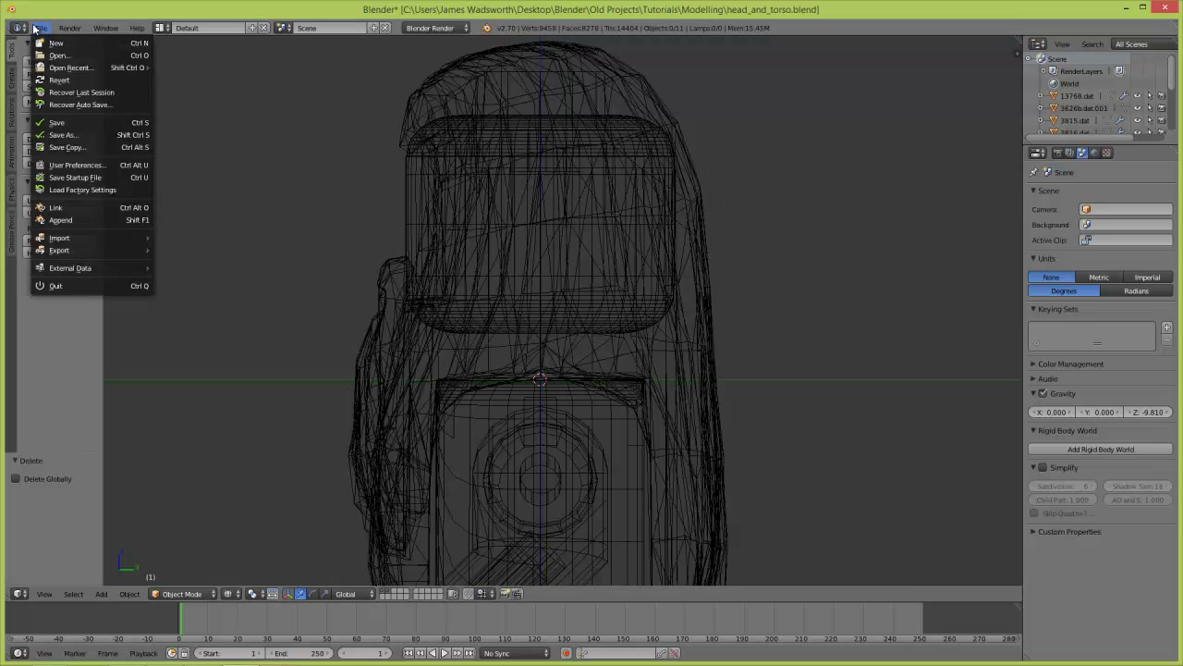
pyautogui.moveTo(116, 238)
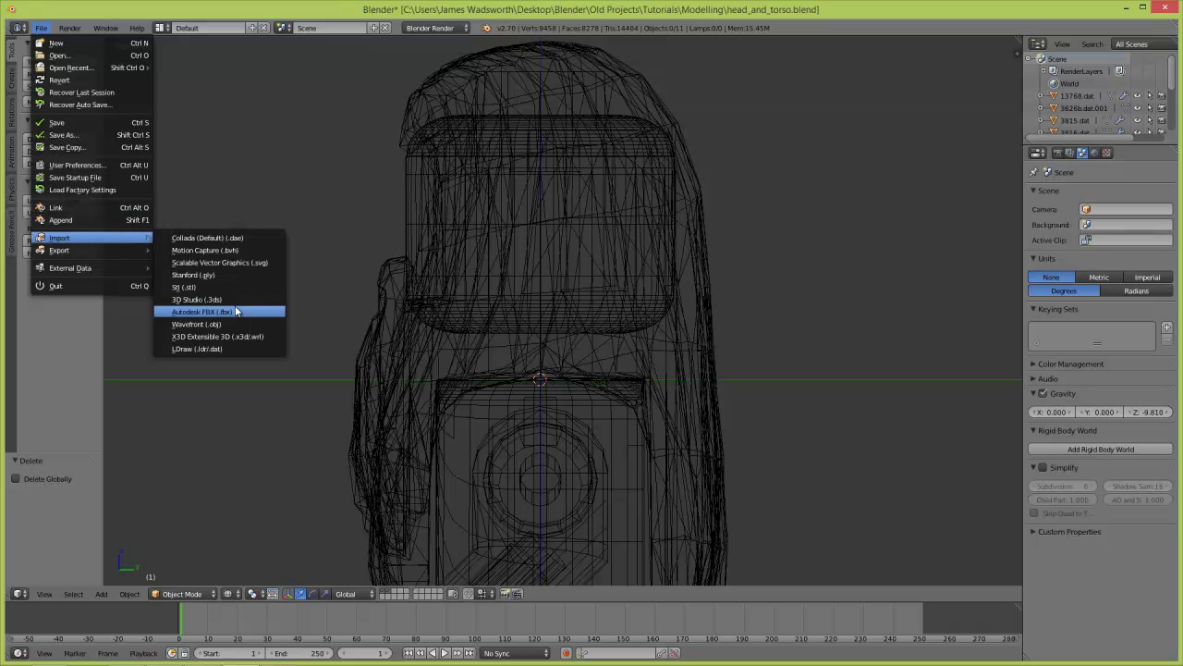
pyautogui.click(237, 349)
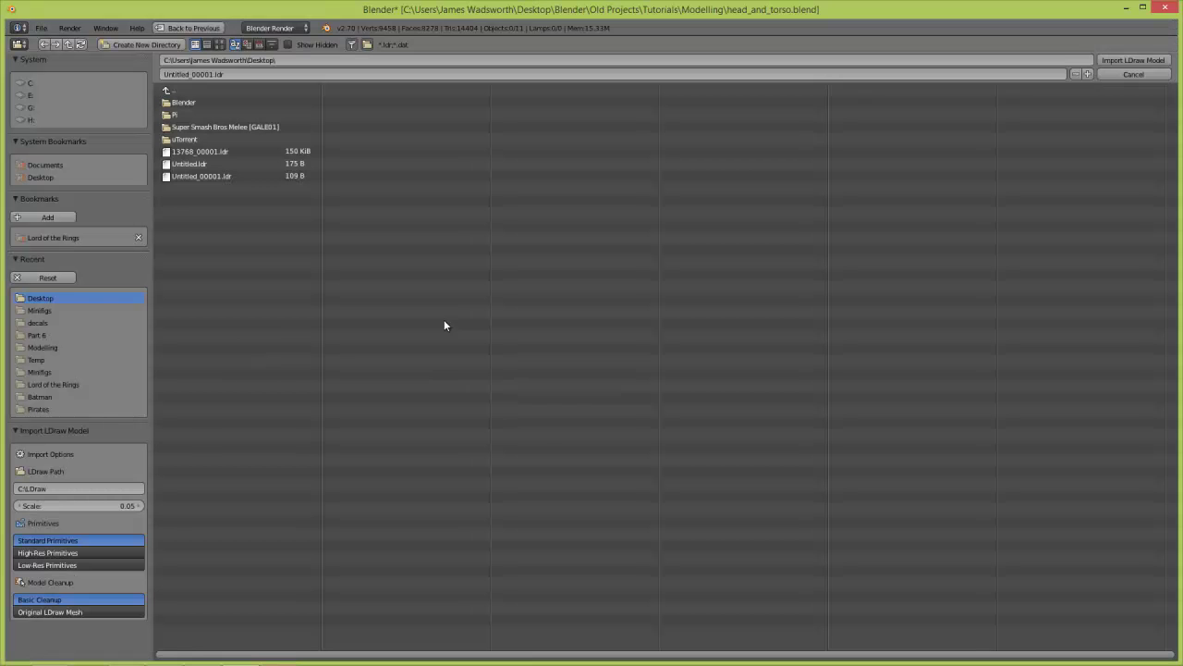
pyautogui.click(211, 177)
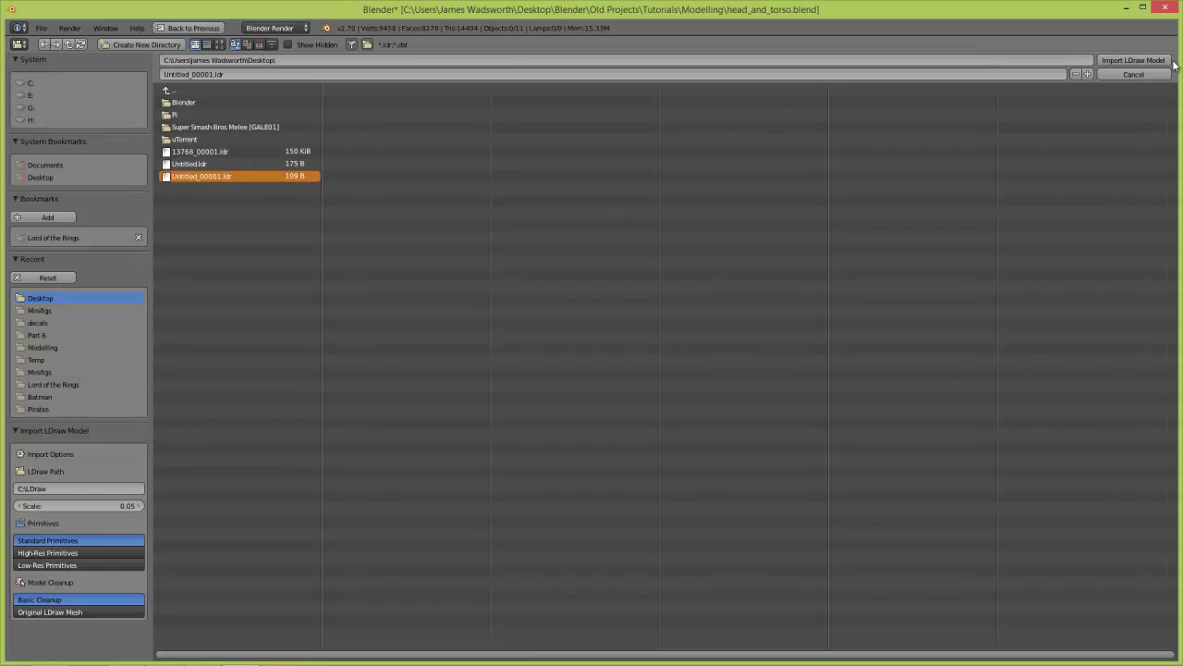
pyautogui.click(1134, 60)
# Lower the imported cape slightly along Z to sit on the shoulders.
pyautogui.moveTo(836, 376)
pyautogui.mouseDown(button='middle')
pyautogui.moveTo(708, 374)
pyautogui.moveTo(805, 375)
pyautogui.moveTo(781, 375)
pyautogui.mouseUp(button='middle')
pyautogui.press('z')
pyautogui.press('z')
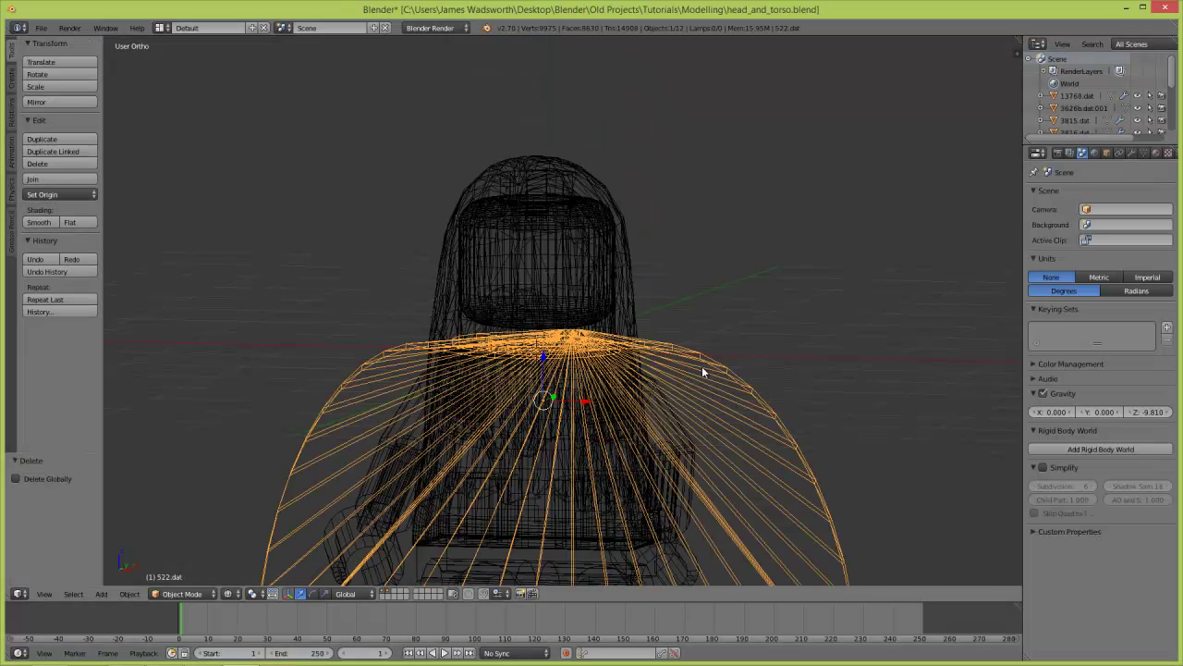
pyautogui.moveTo(701, 364)
pyautogui.mouseDown(button='middle')
pyautogui.moveTo(693, 317)
pyautogui.moveTo(592, 313)
pyautogui.mouseUp(button='middle')
pyautogui.press('z')
pyautogui.press('g')
# Raise the hair and head 0.087 on Z, then check the hair's fit from the front.
pyautogui.press('z')
pyautogui.click(677, 280)
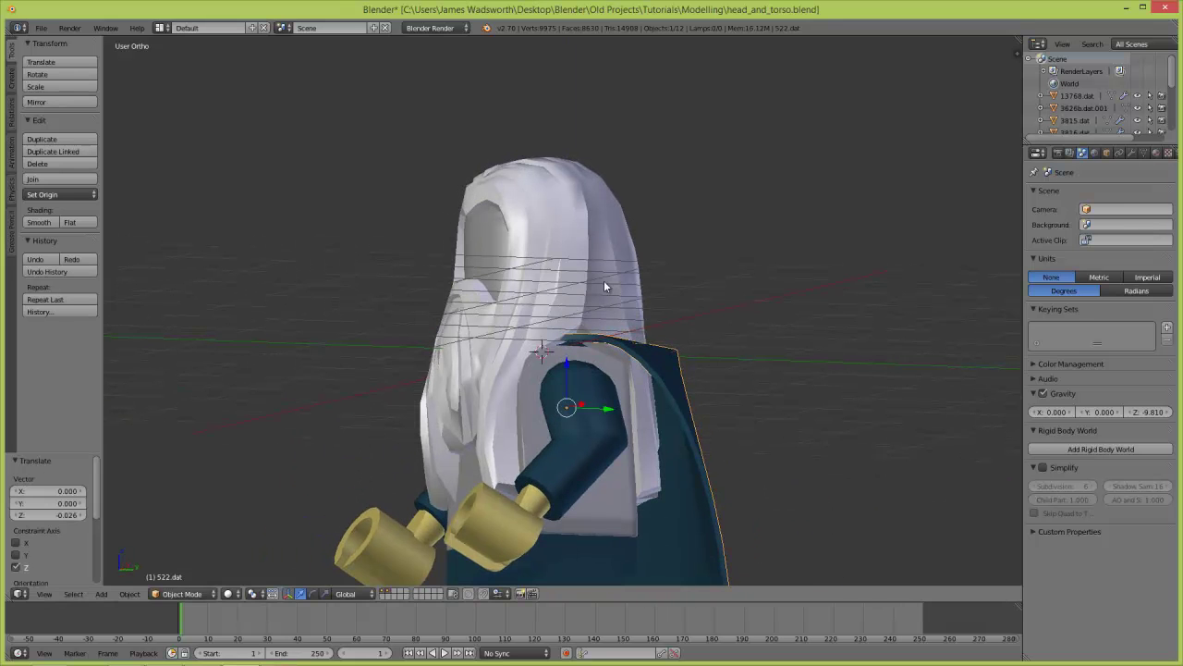
pyautogui.keyDown('shift'); pyautogui.rightClick(487, 270); pyautogui.keyUp('shift')
pyautogui.press('g')
pyautogui.press('z')
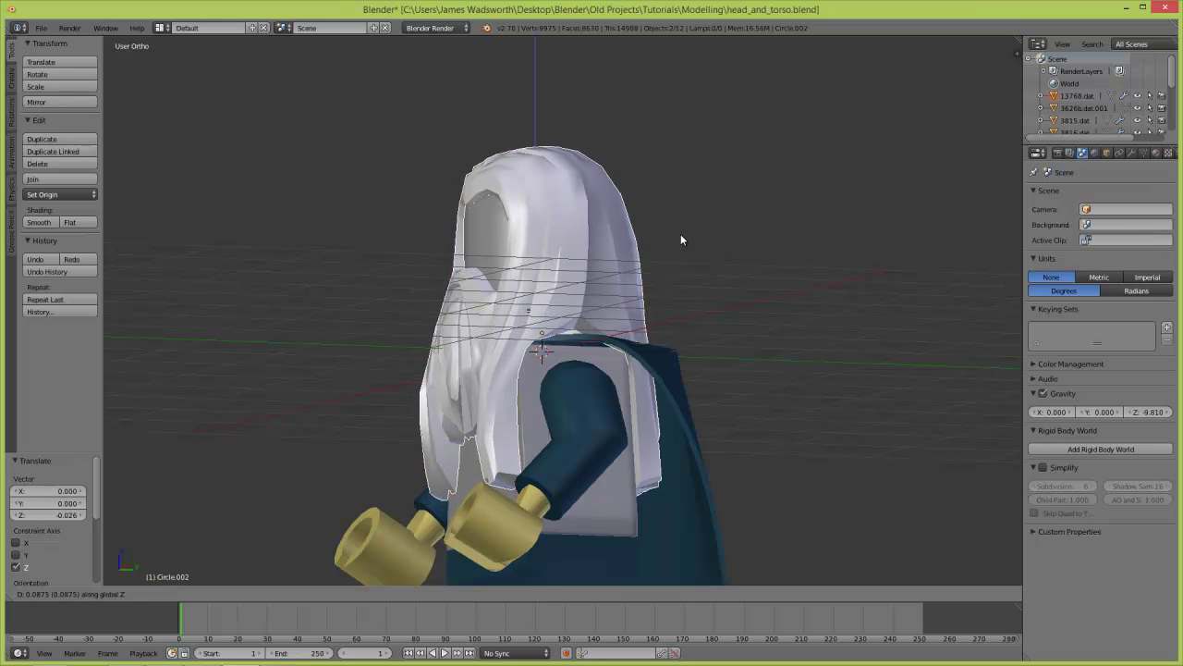
pyautogui.click(680, 234)
pyautogui.moveTo(677, 237); pyautogui.dragTo(455, 366, button='middle')
pyautogui.rightClick(510, 388)
pyautogui.press('z')
pyautogui.press('z')
pyautogui.press('KP_1')
# Rename the hair's material to White.
pyautogui.scroll(-5, 543, 331)
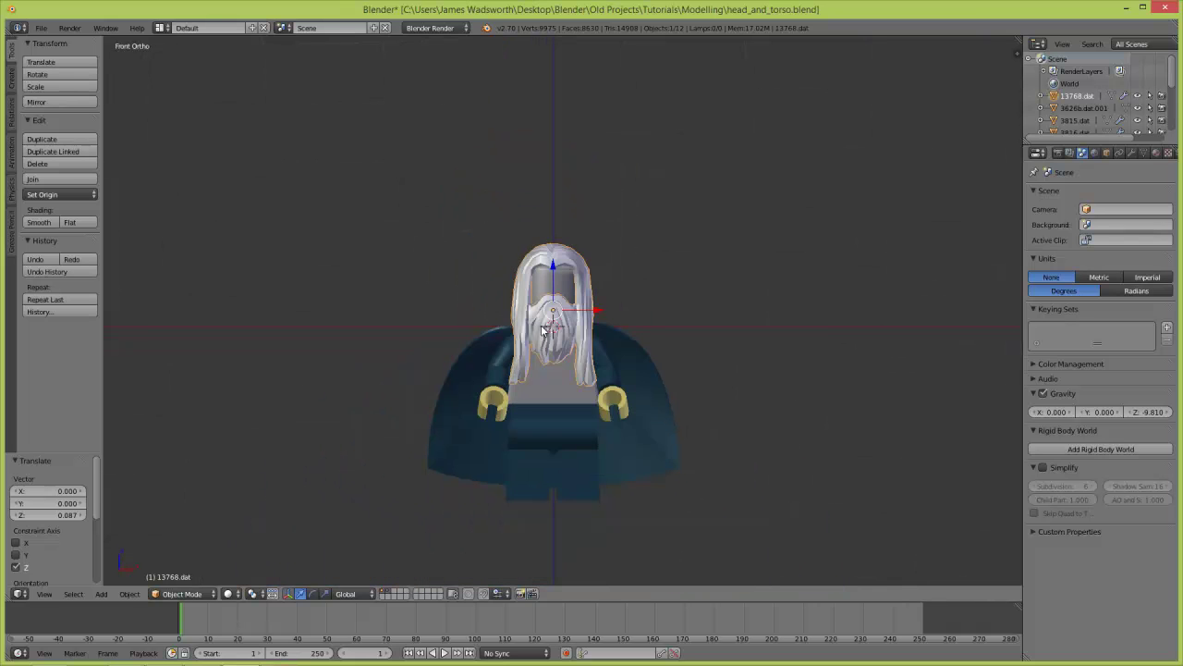
pyautogui.rightClick(644, 357)
pyautogui.scroll(2, 588, 278)
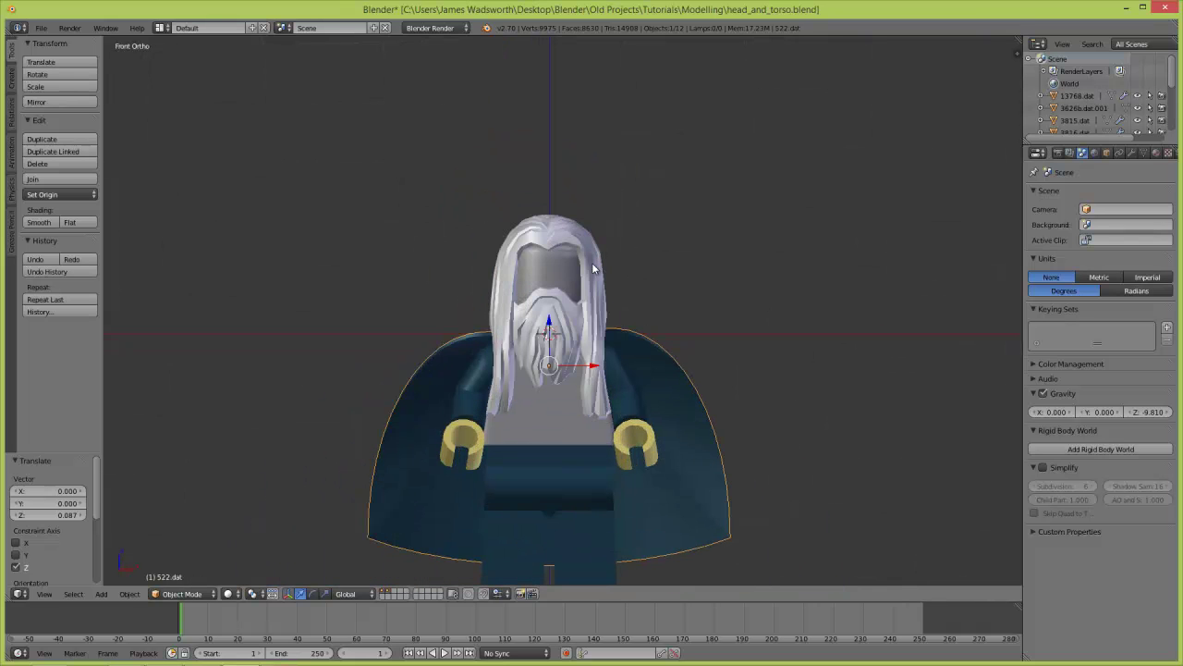
pyautogui.rightClick(595, 268)
pyautogui.click(1156, 152)
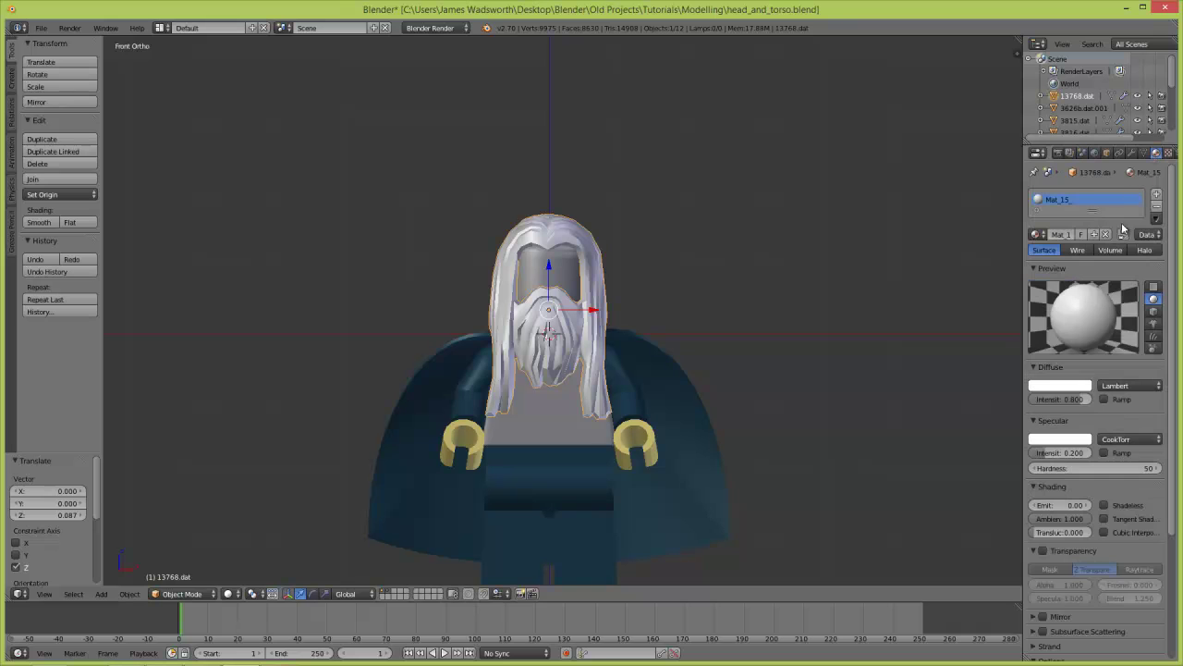
pyautogui.moveTo(1024, 204); pyautogui.dragTo(822, 205)
pyautogui.click(892, 233)
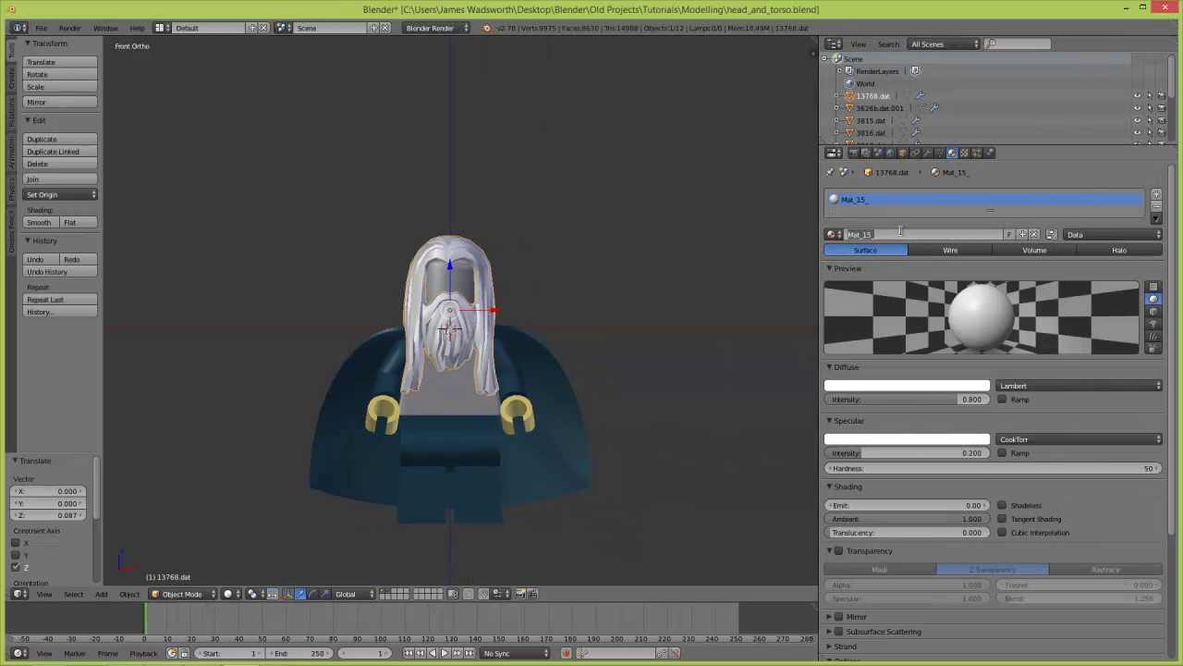
pyautogui.write('White')
pyautogui.press('Return')
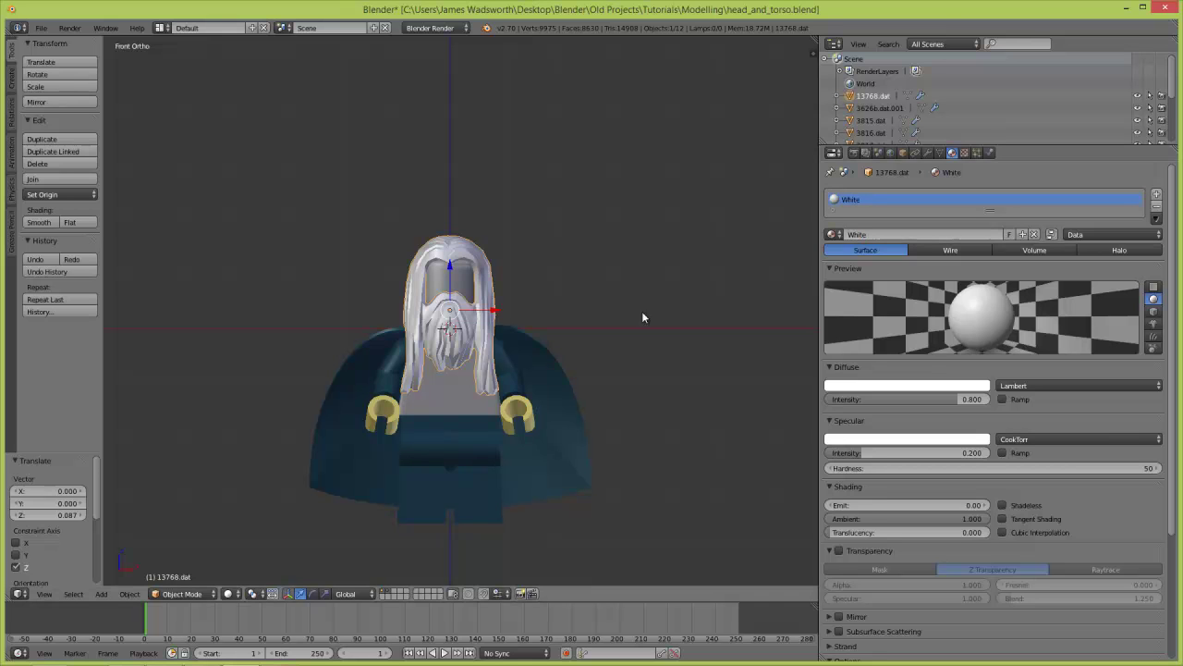
# Link the White material from the hair to the cape, torso, hips and legs.
pyautogui.rightClick(542, 390)
pyautogui.rightClick(467, 396)
pyautogui.keyDown('shift'); pyautogui.rightClick(467, 440); pyautogui.keyUp('shift')
pyautogui.keyDown('shift'); pyautogui.rightClick(418, 442); pyautogui.keyUp('shift')
pyautogui.keyDown('shift'); pyautogui.rightClick(420, 423); pyautogui.keyUp('shift')
pyautogui.keyDown('shift'); pyautogui.rightClick(396, 377); pyautogui.keyUp('shift')
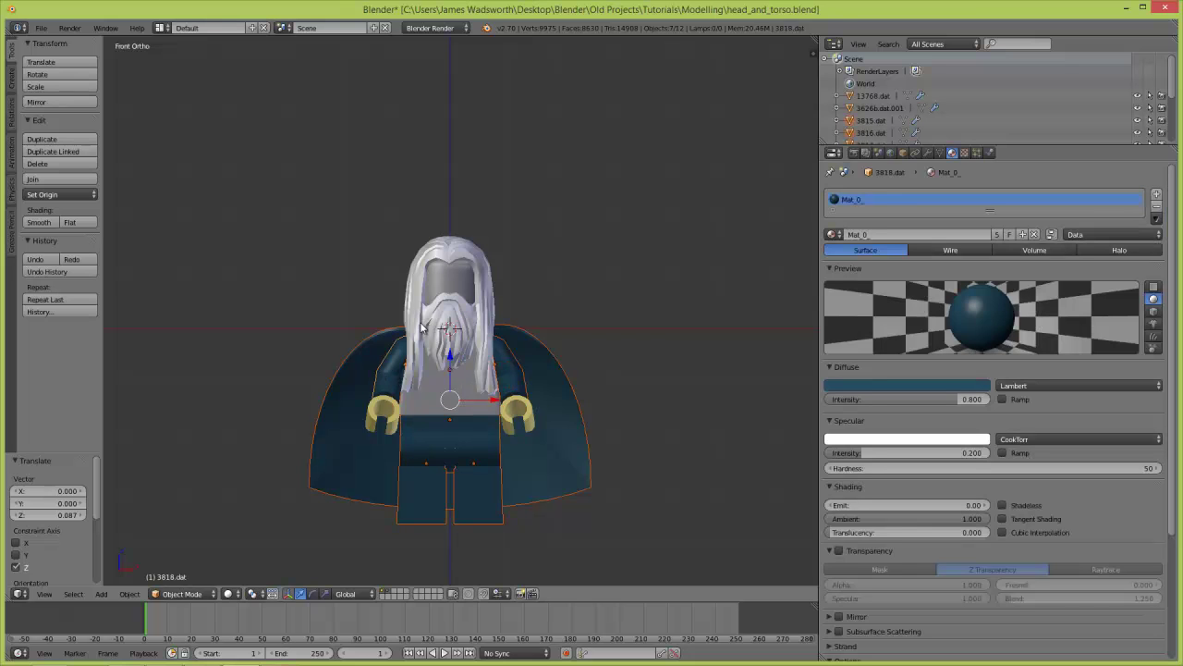
pyautogui.keyDown('shift'); pyautogui.rightClick(412, 311); pyautogui.keyUp('shift')
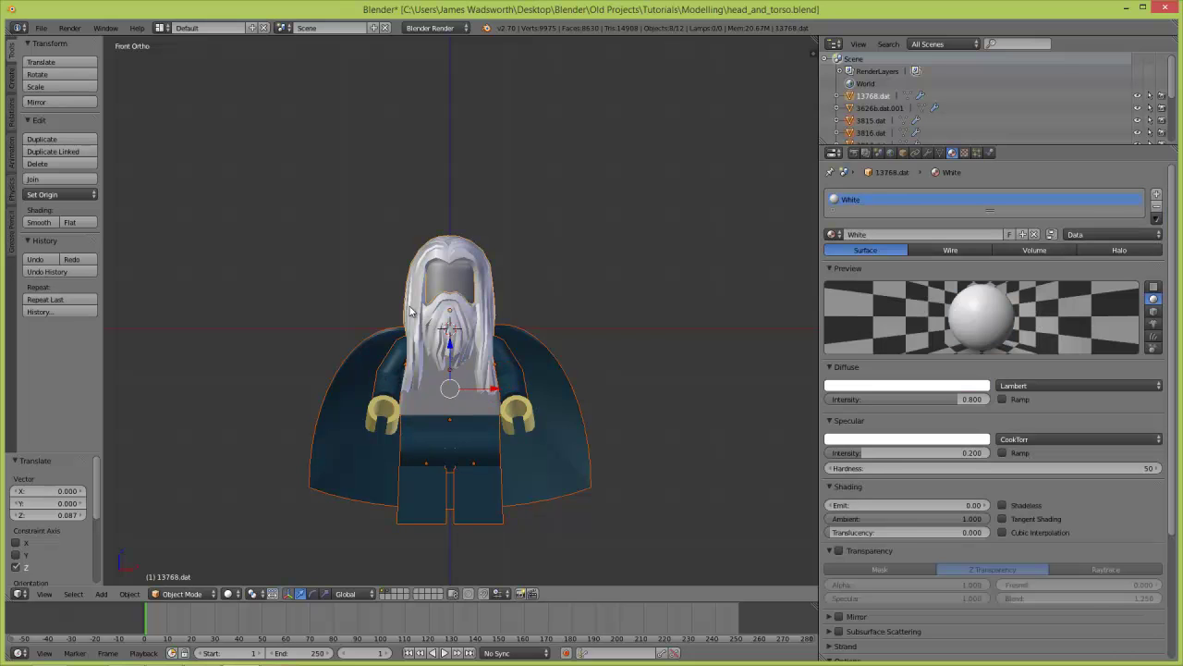
pyautogui.hotkey('ctrl', 'l')
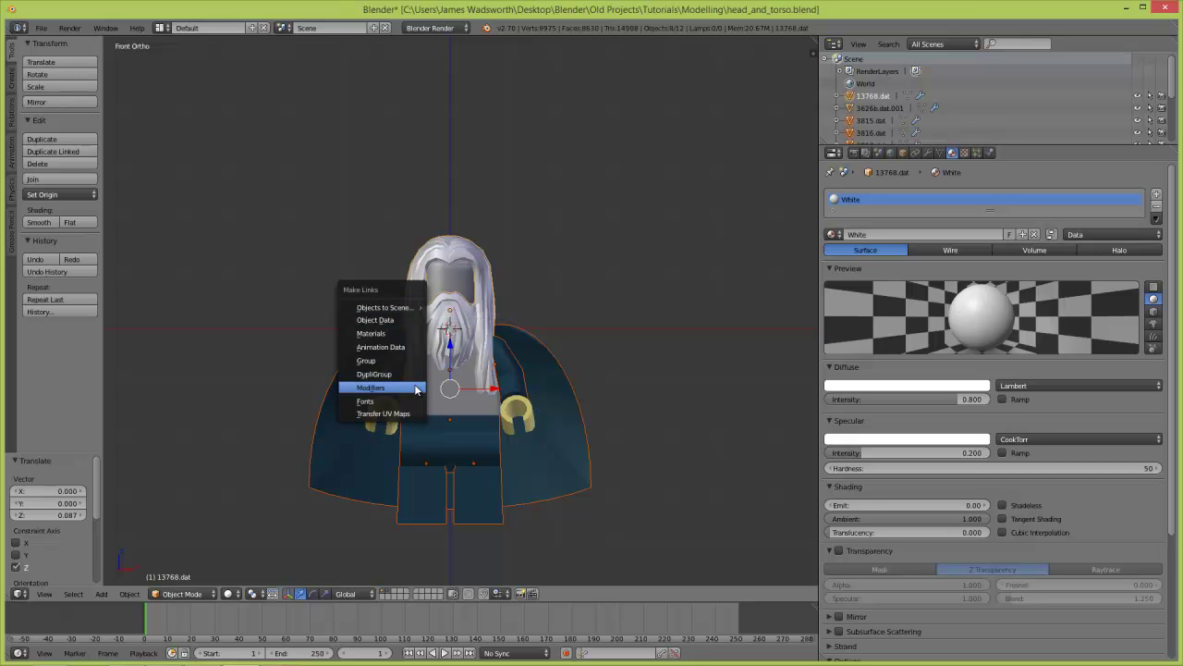
pyautogui.click(403, 334)
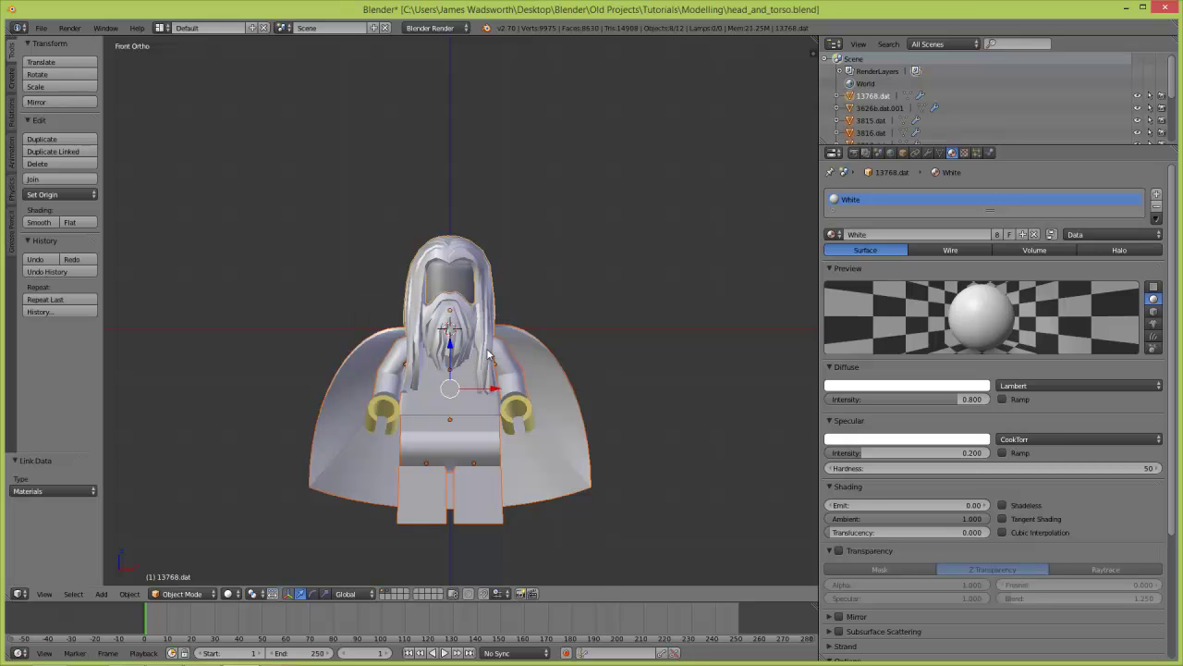
# Rename the right hand's material to Flesh.
pyautogui.scroll(2, 490, 359)
pyautogui.rightClick(541, 453)
pyautogui.click(907, 234)
pyautogui.press('BackSpace')
pyautogui.write('Flesh')
pyautogui.press('Return')
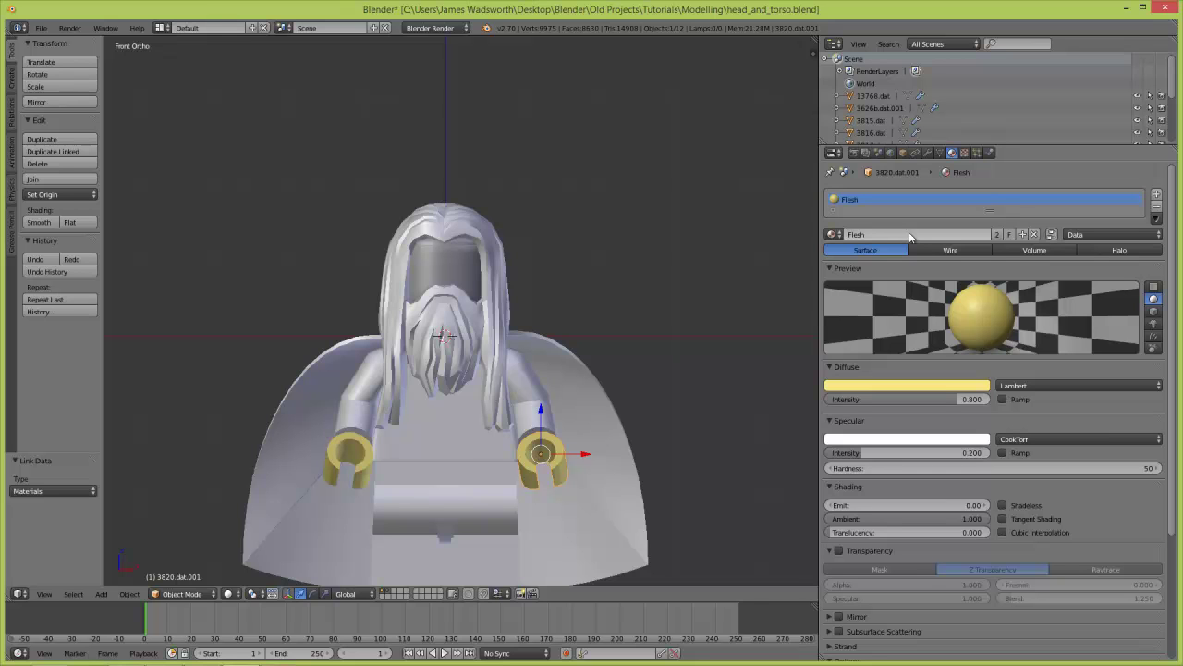
# Set the Flesh material's diffuse colour to hex E8C6AF.
pyautogui.click(950, 386)
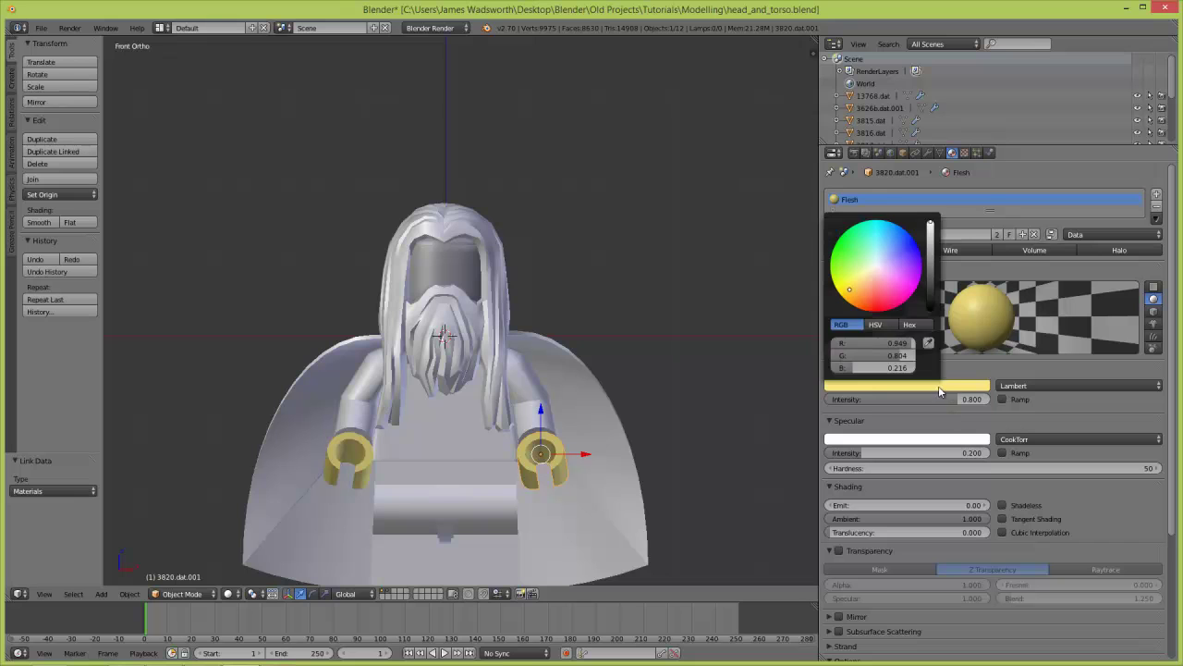
pyautogui.click(914, 324)
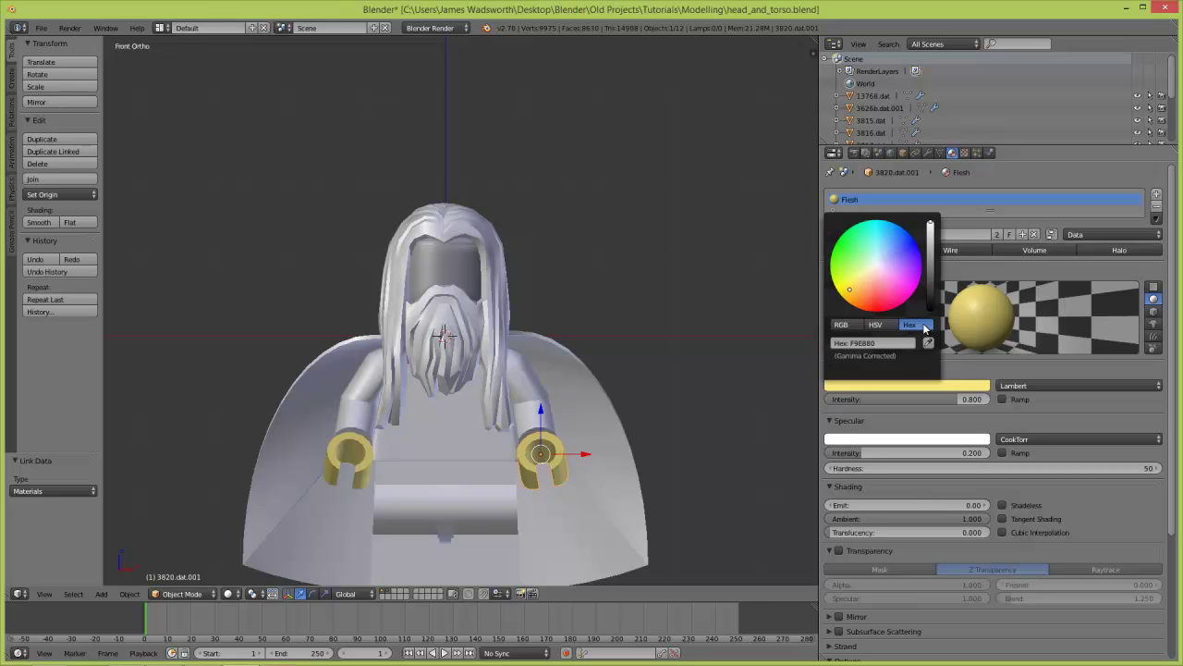
pyautogui.click(890, 343)
pyautogui.press('BackSpace')
pyautogui.write('E8C6AF')
pyautogui.press('Return')
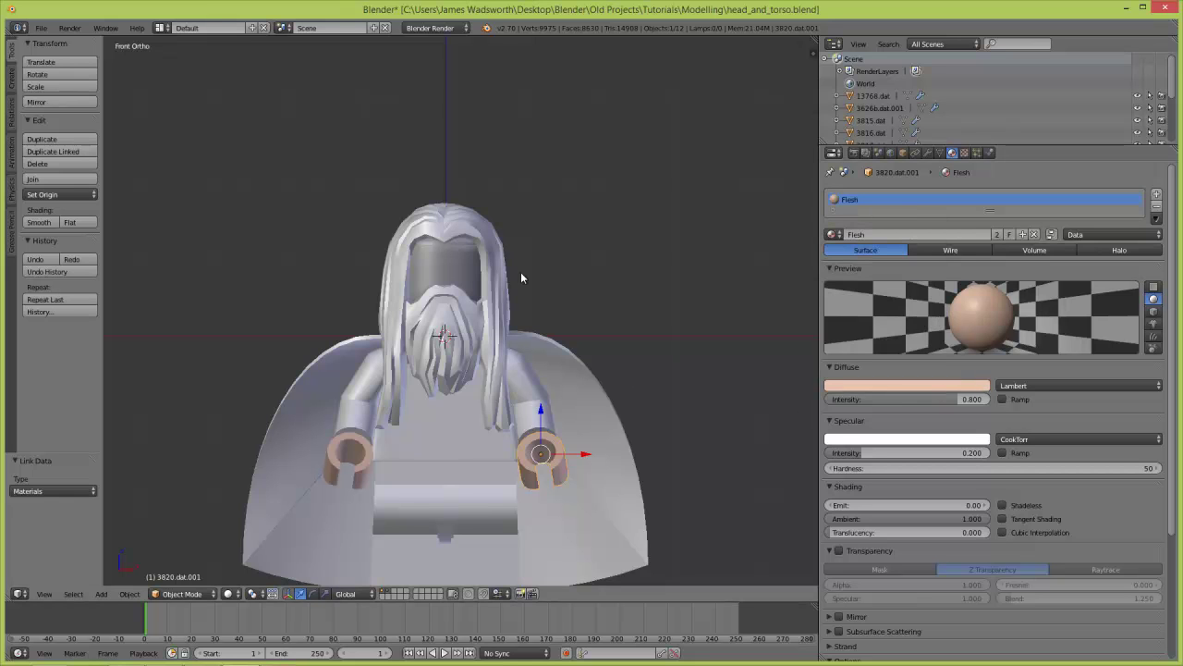
# Link the hand's Flesh material to the head, leaving only the hand selected.
pyautogui.rightClick(502, 386)
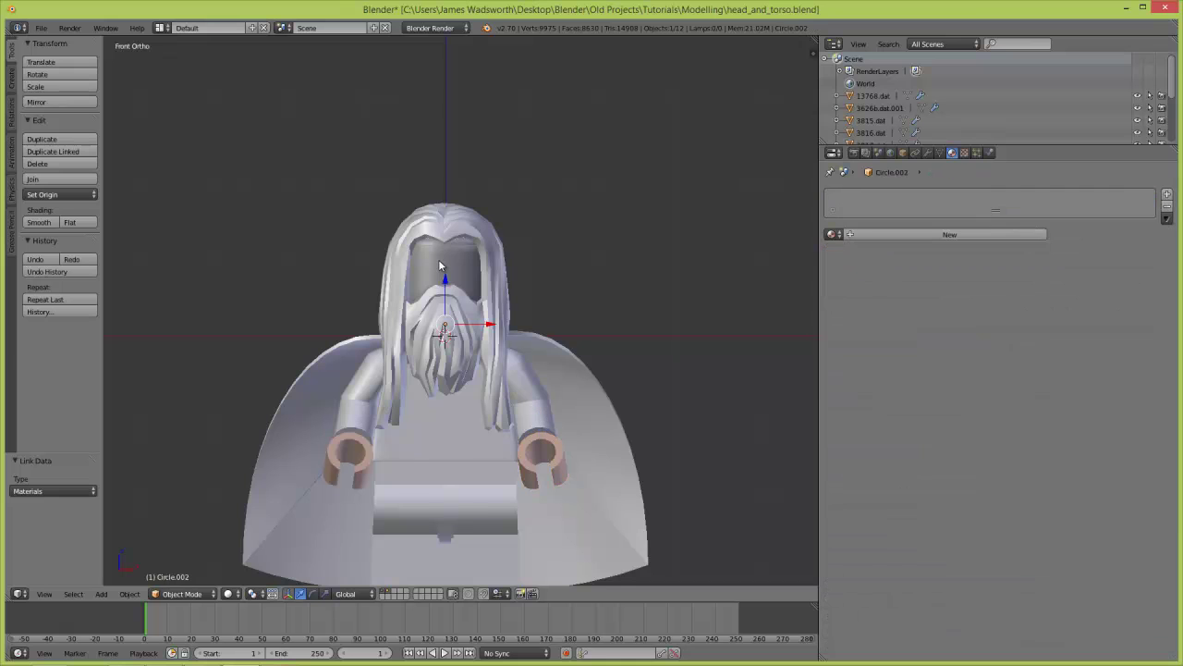
pyautogui.rightClick(528, 455)
pyautogui.hotkey('ctrl', 'l')
pyautogui.click(595, 475)
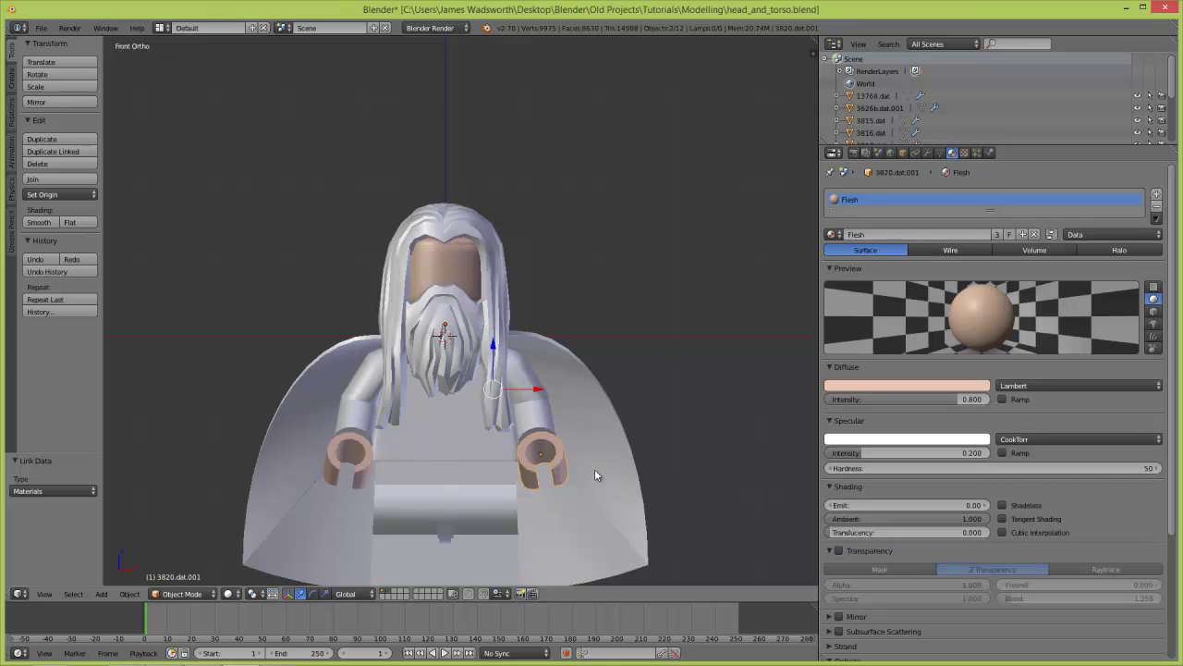
pyautogui.rightClick(558, 457)
pyautogui.rightClick(559, 457)
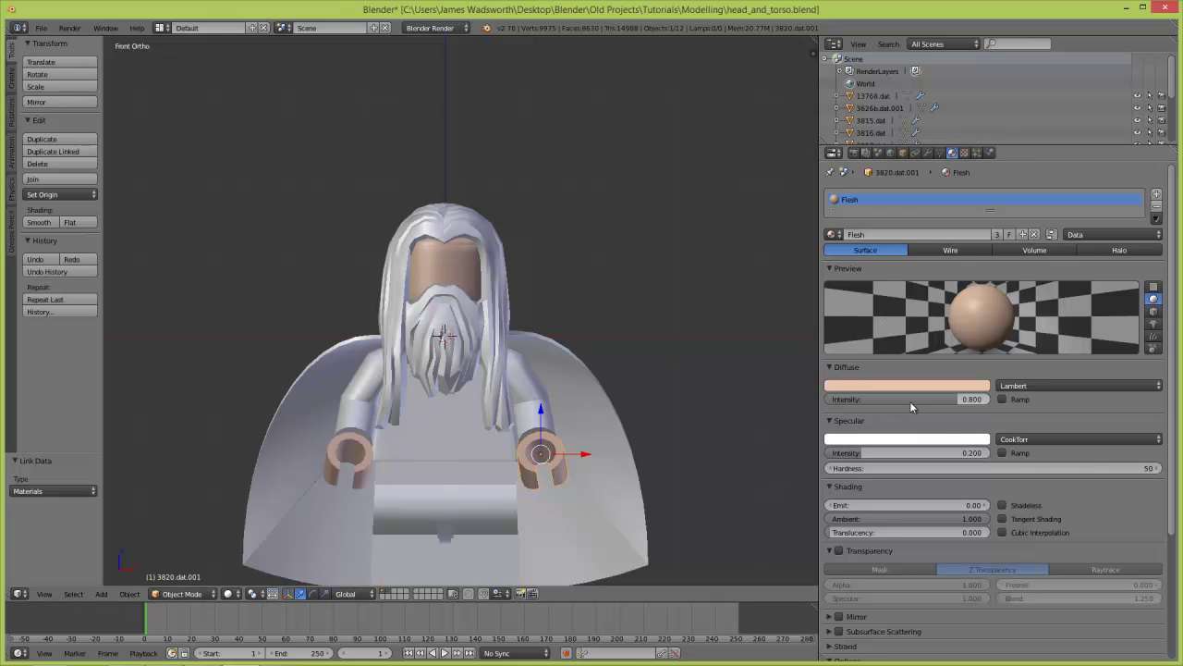
# Raise the Flesh diffuse intensity to 1.0 and set specular intensity to 0.5.
pyautogui.moveTo(910, 400); pyautogui.dragTo(980, 401)
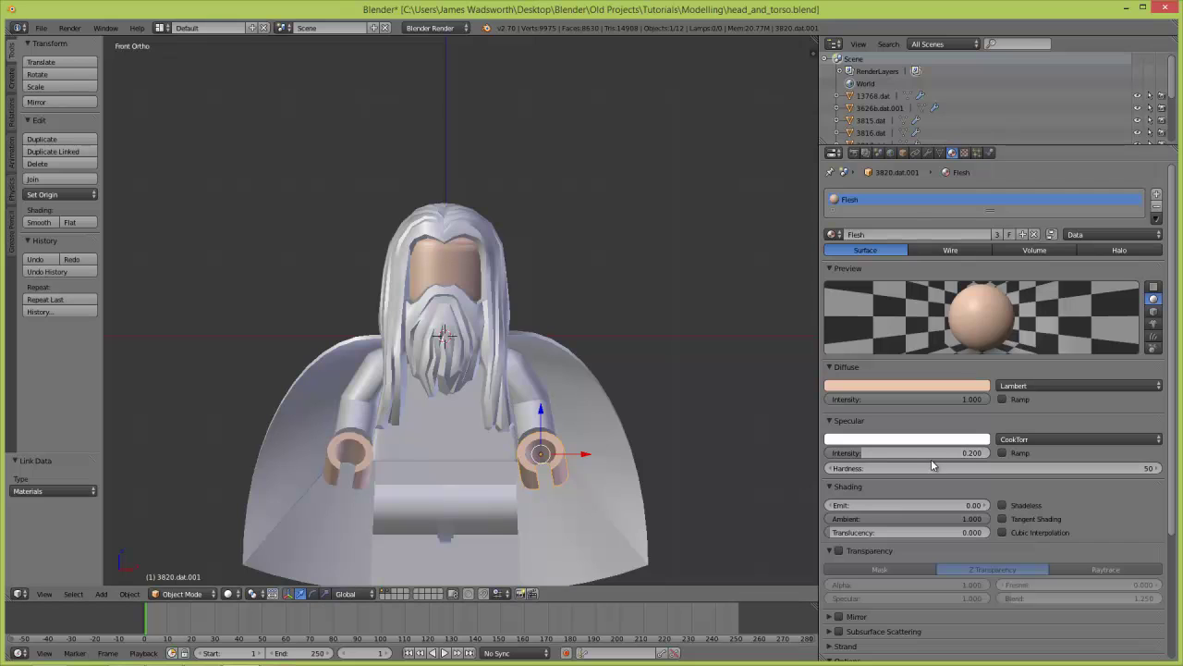
pyautogui.click(899, 453)
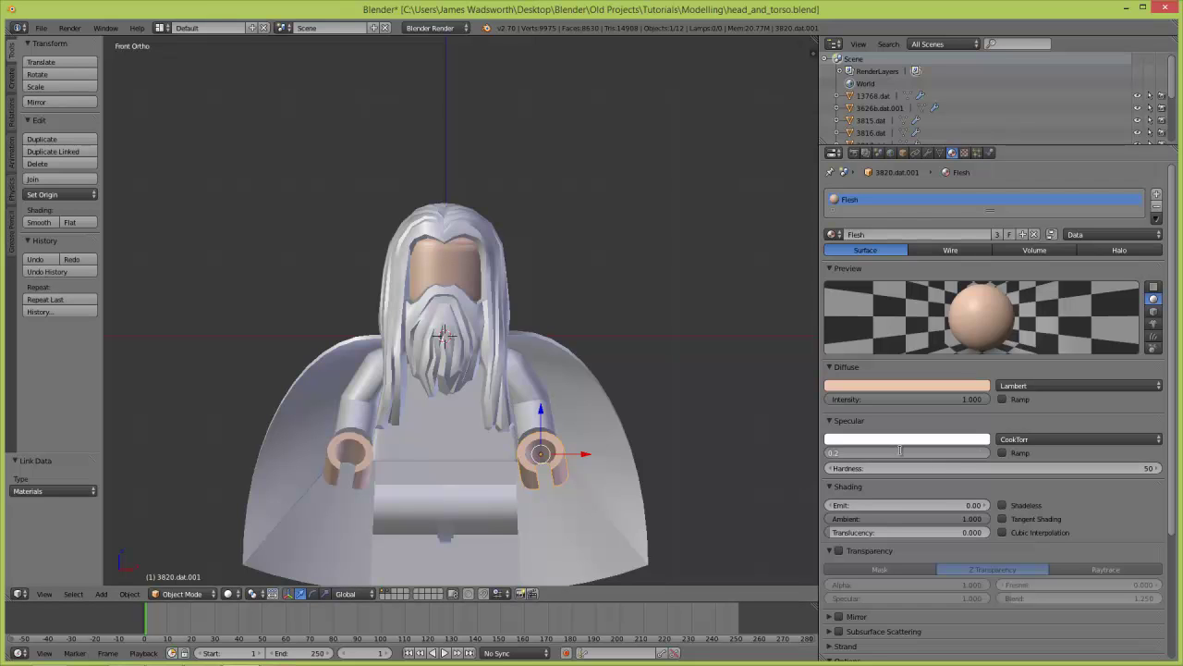
pyautogui.write('0.5')
pyautogui.press('Return')
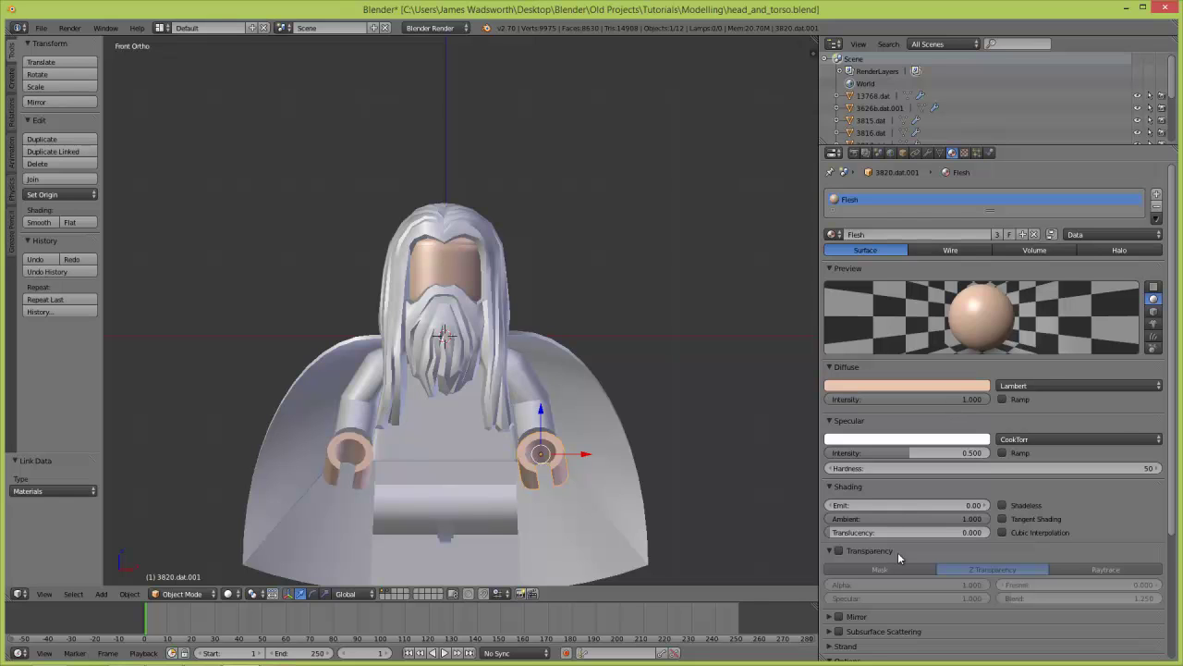
# Enable mirror reflection on the Flesh material with reflectivity 0.1.
pyautogui.scroll(-4, 974, 520)
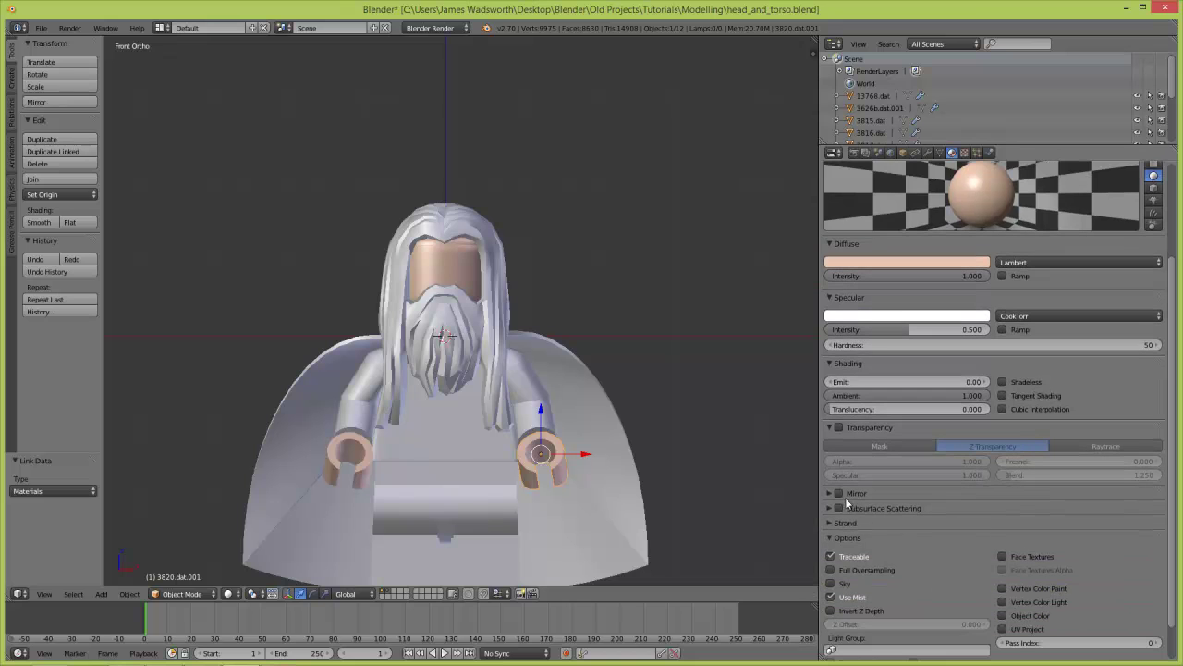
pyautogui.click(838, 493)
pyautogui.click(831, 493)
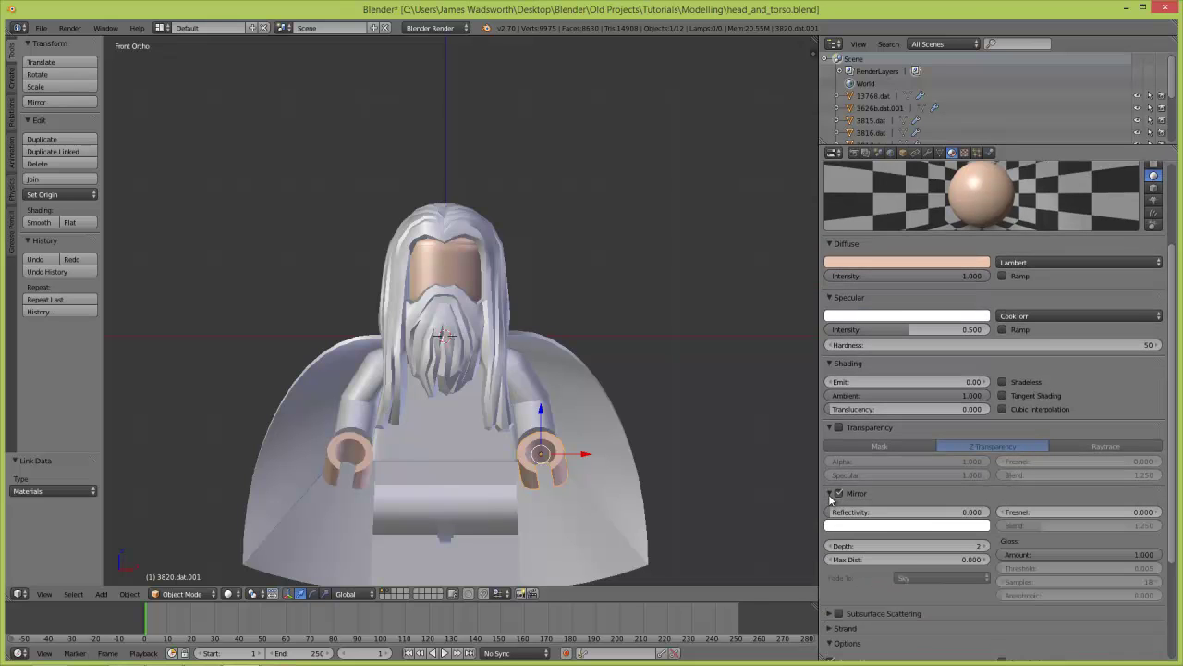
pyautogui.click(918, 510)
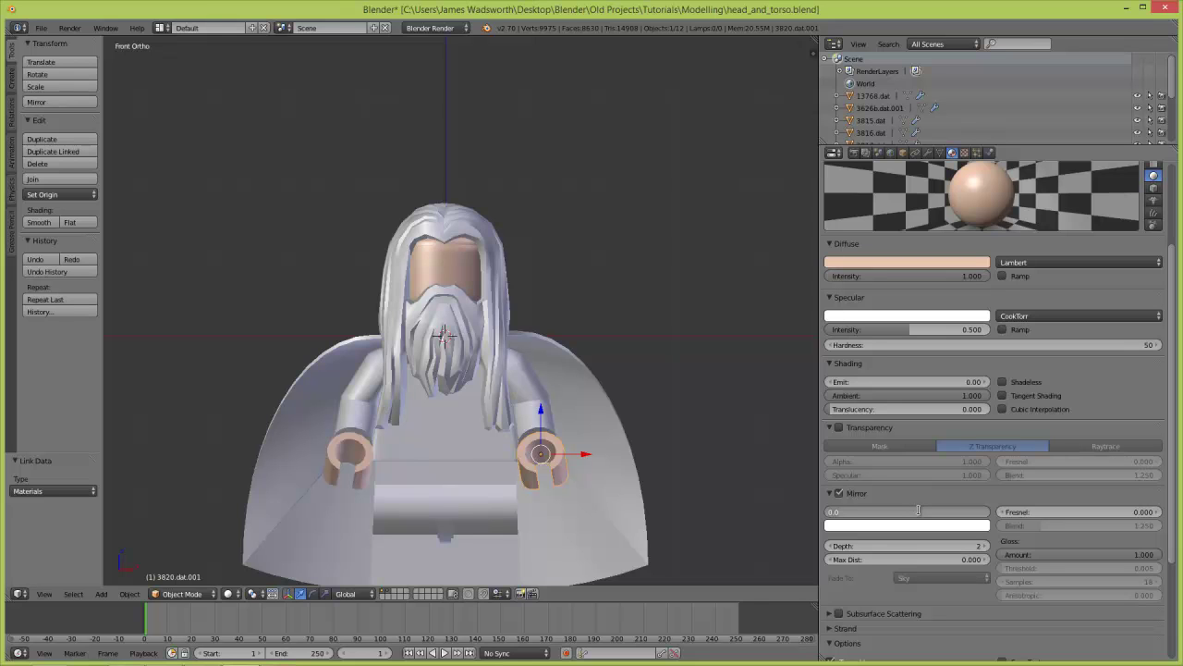
pyautogui.write('0.1')
pyautogui.press('Return')
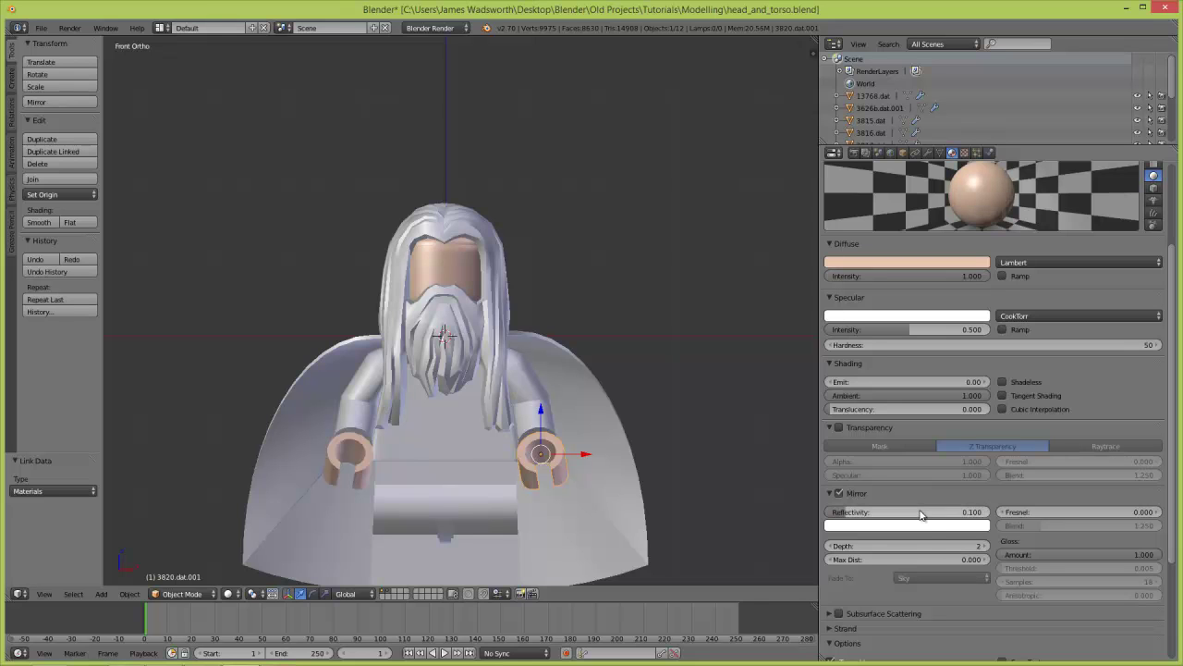
pyautogui.click(925, 544)
pyautogui.press('BackSpace')
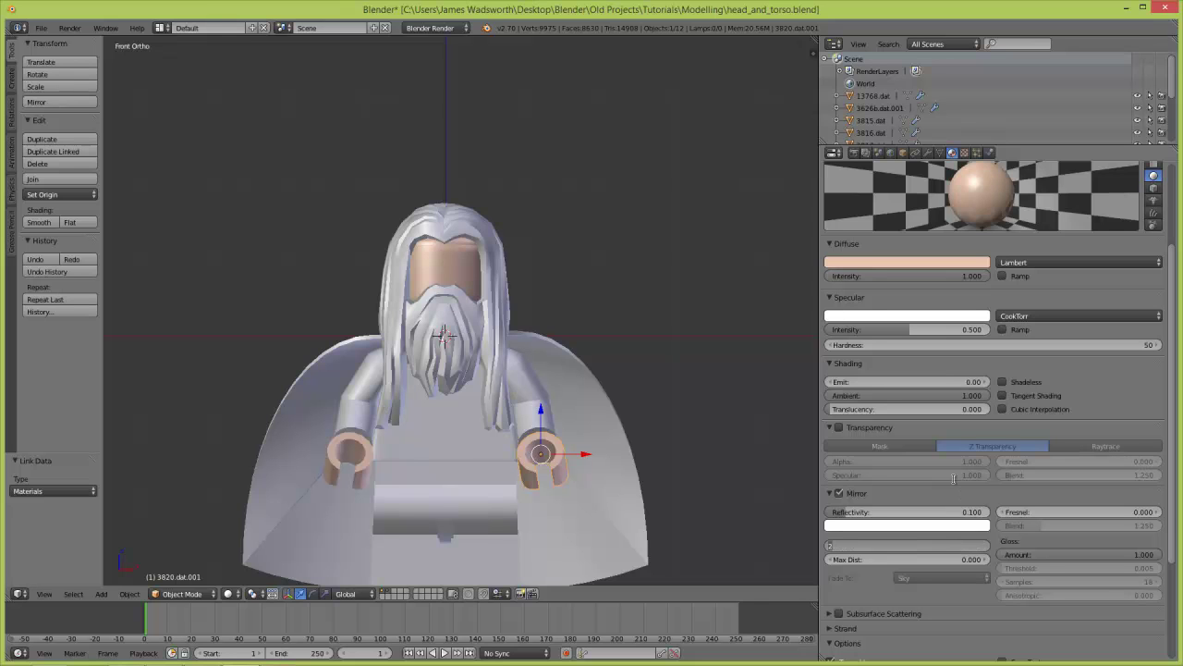
pyautogui.press('Escape')
# Set mirror Fresnel to 1.05, gloss to 0.9 and gloss samples to 10.
pyautogui.click(1083, 508)
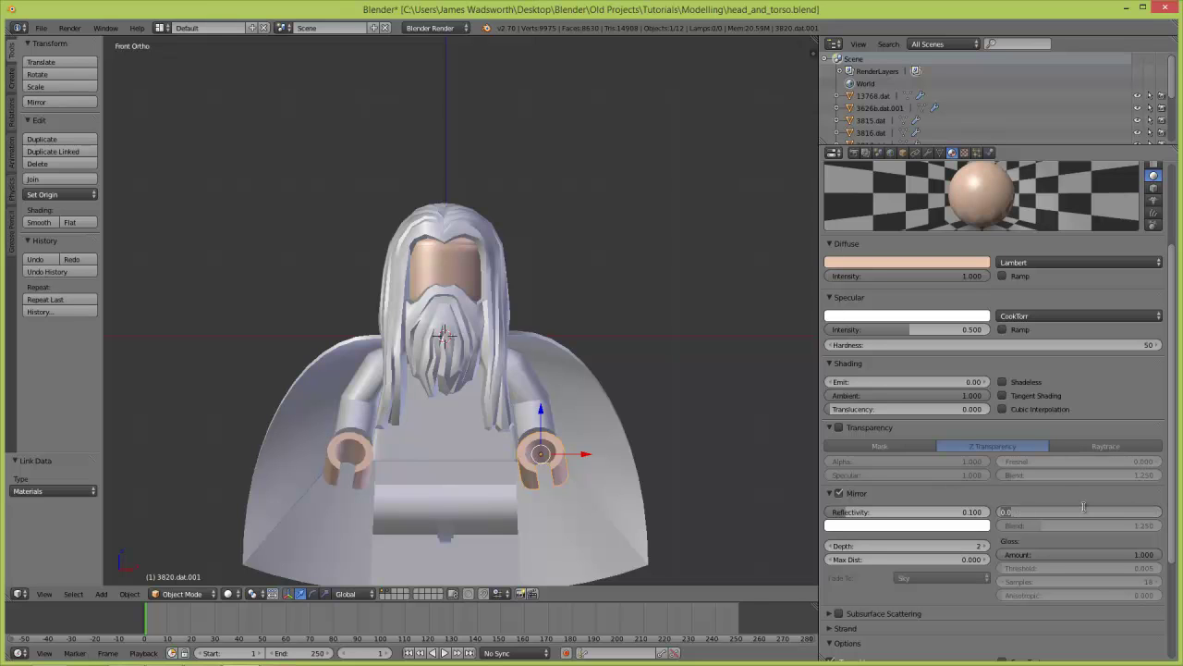
pyautogui.write('1.05')
pyautogui.press('Return')
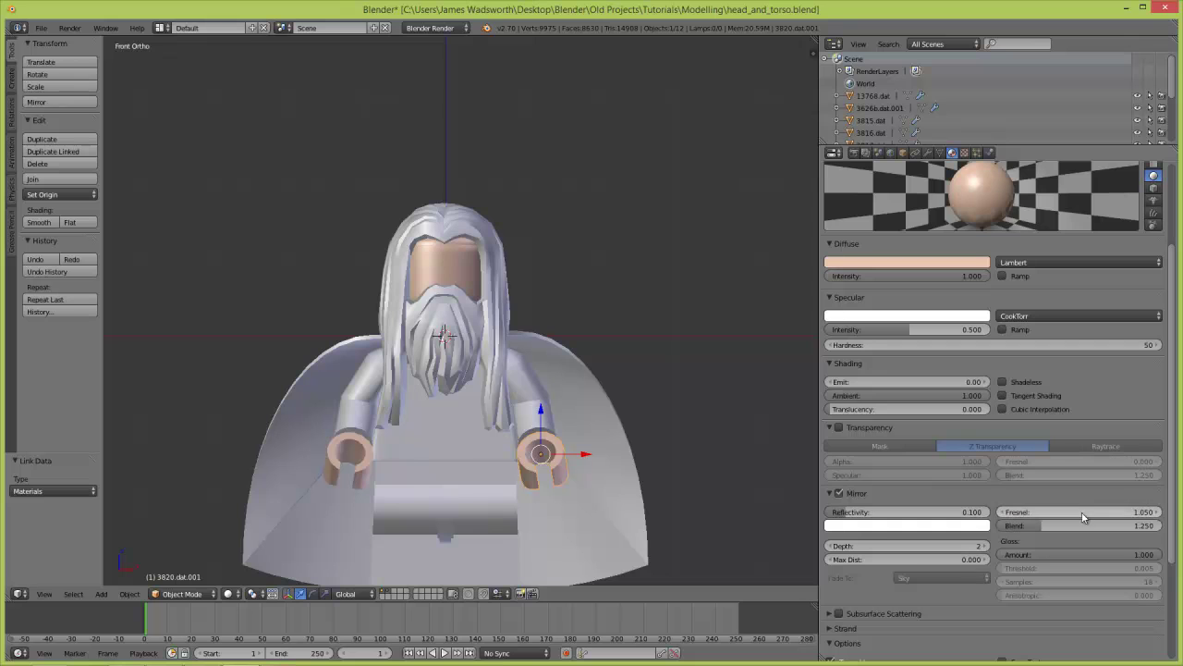
pyautogui.click(1066, 552)
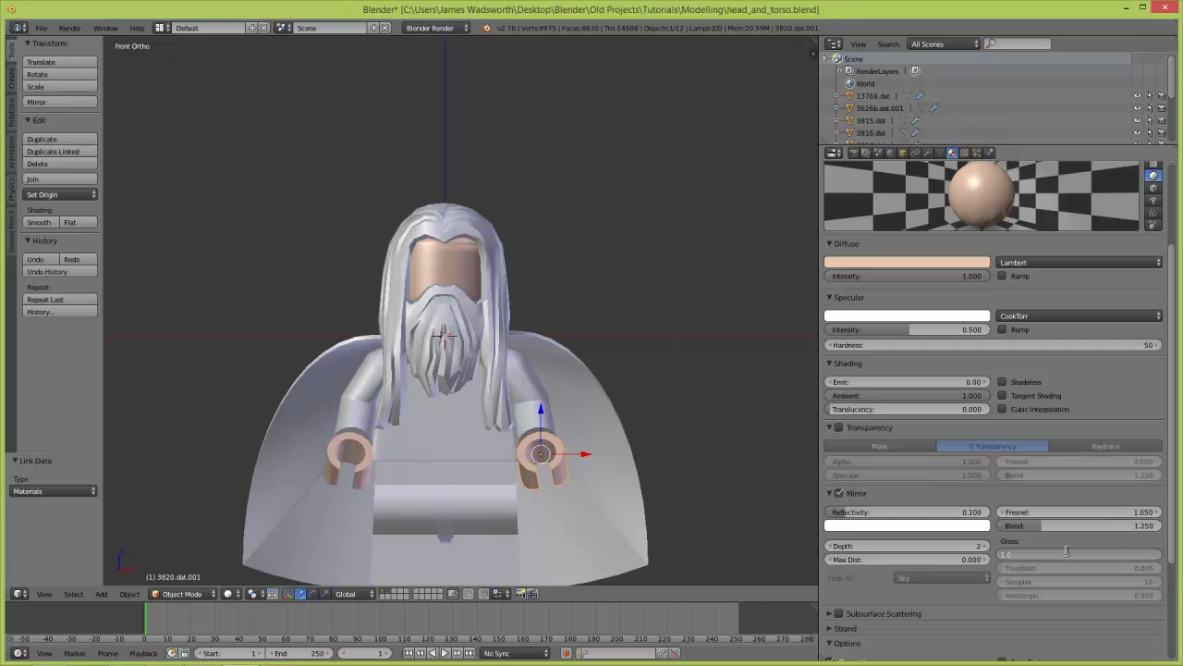
pyautogui.write('.9')
pyautogui.press('Return')
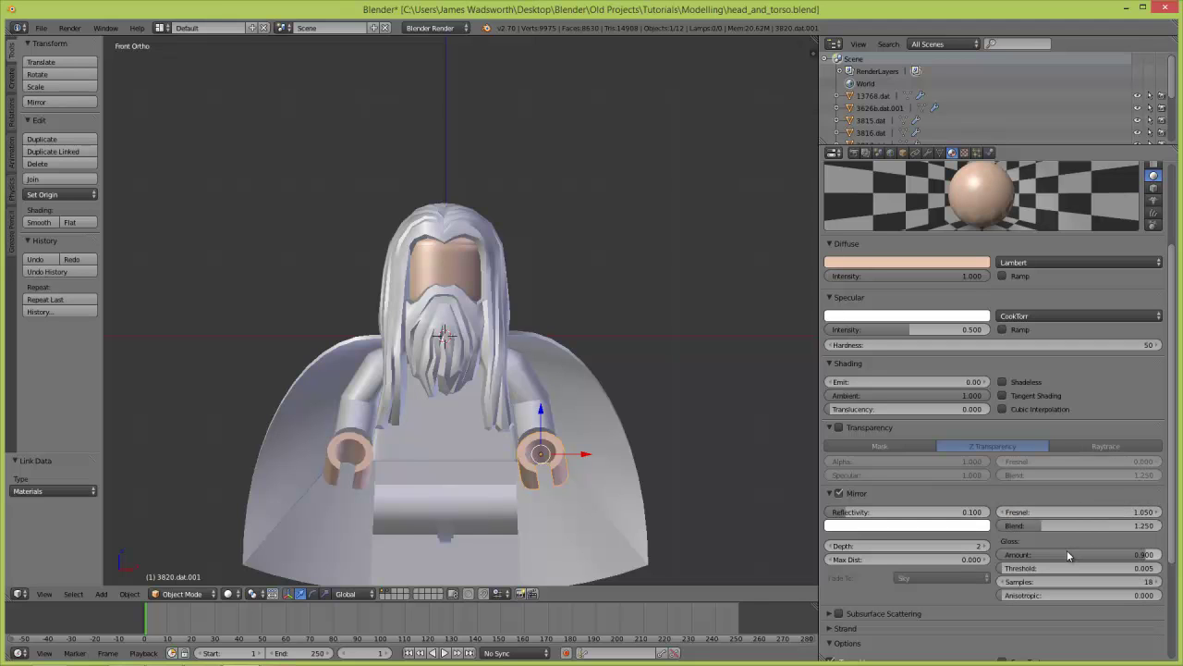
pyautogui.click(1112, 580)
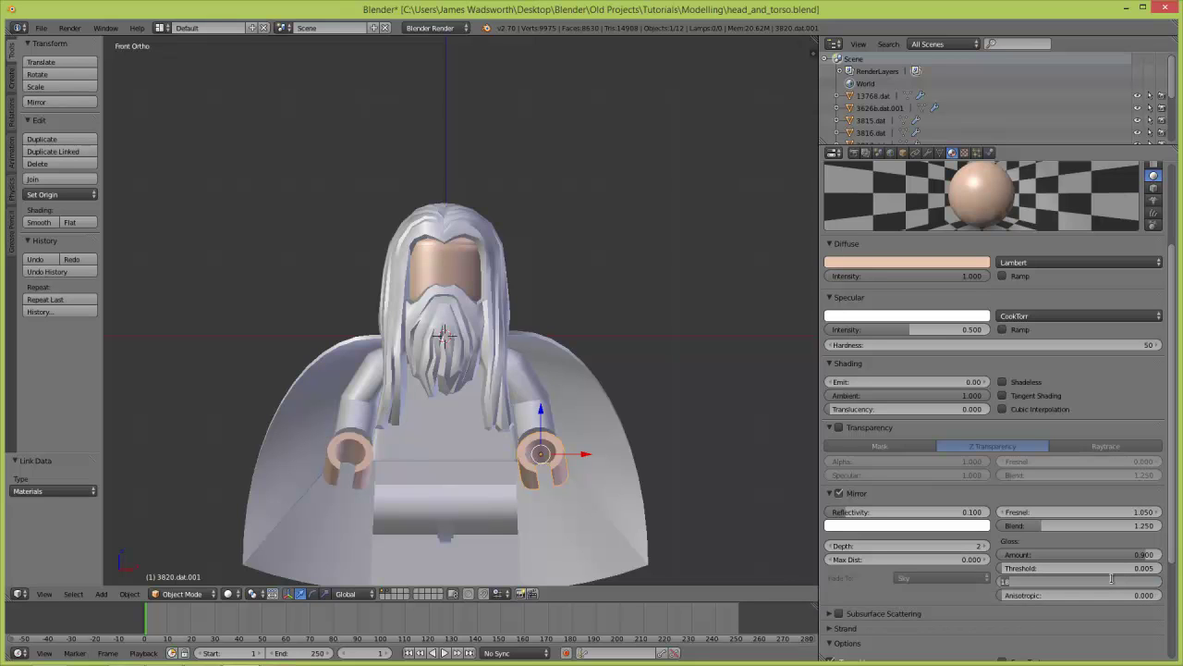
pyautogui.write('10')
pyautogui.press('Return')
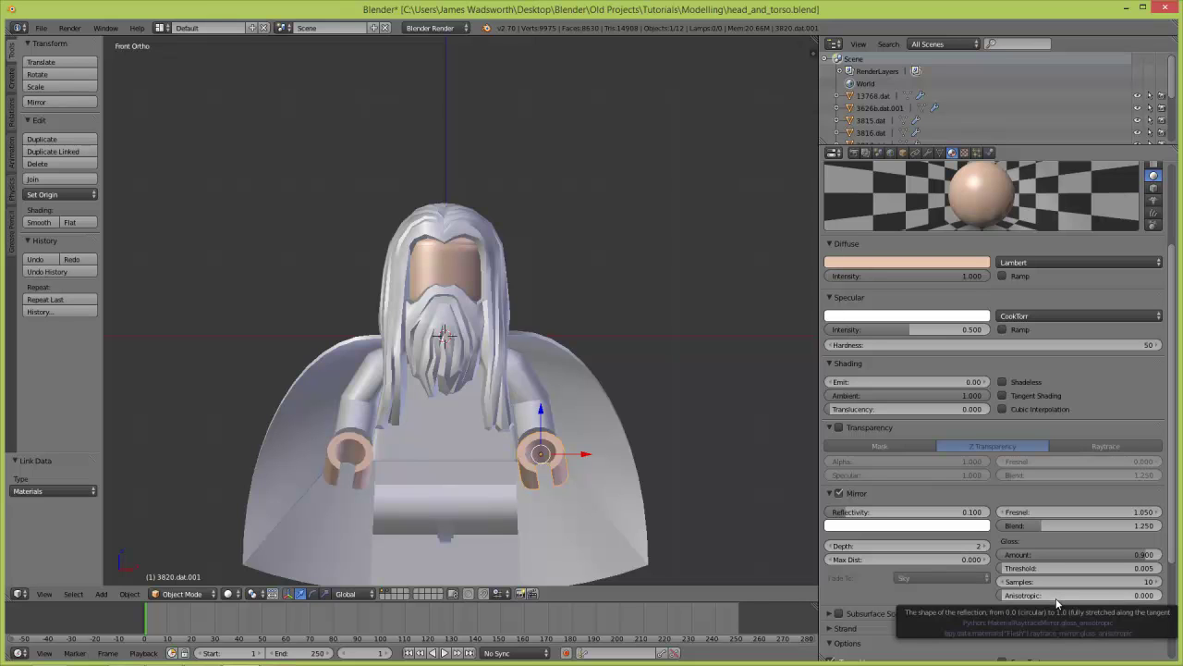
# Set the reflection depth to 6, then select the cape object 522.dat.
pyautogui.click(970, 549)
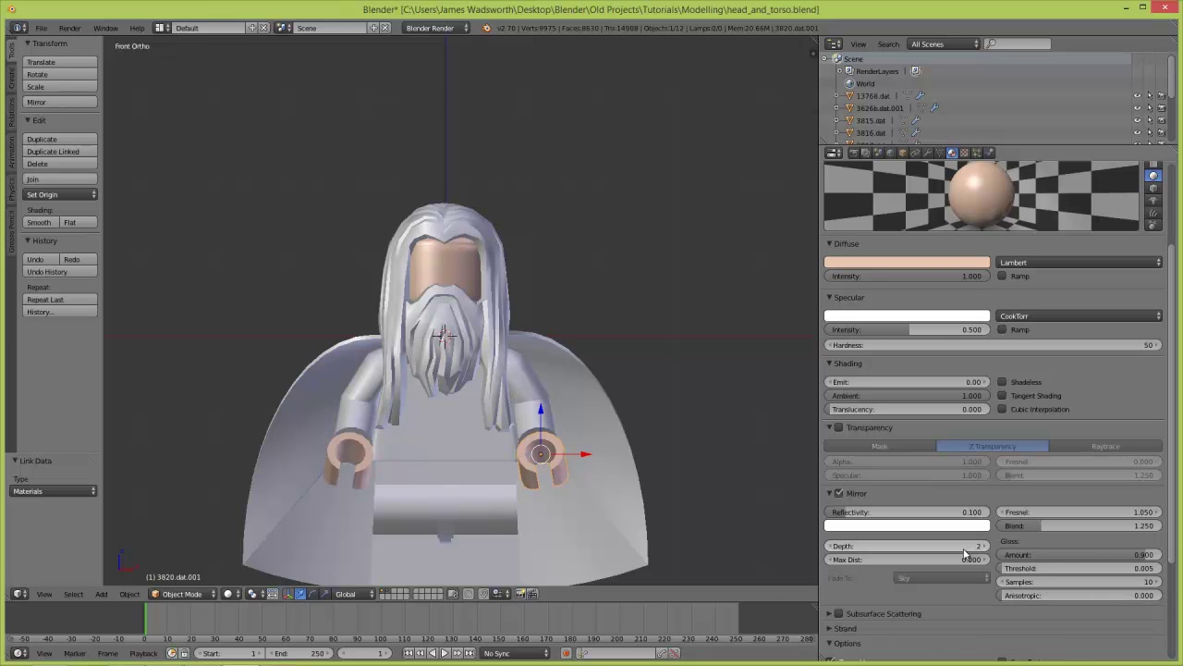
pyautogui.write('6')
pyautogui.press('Return')
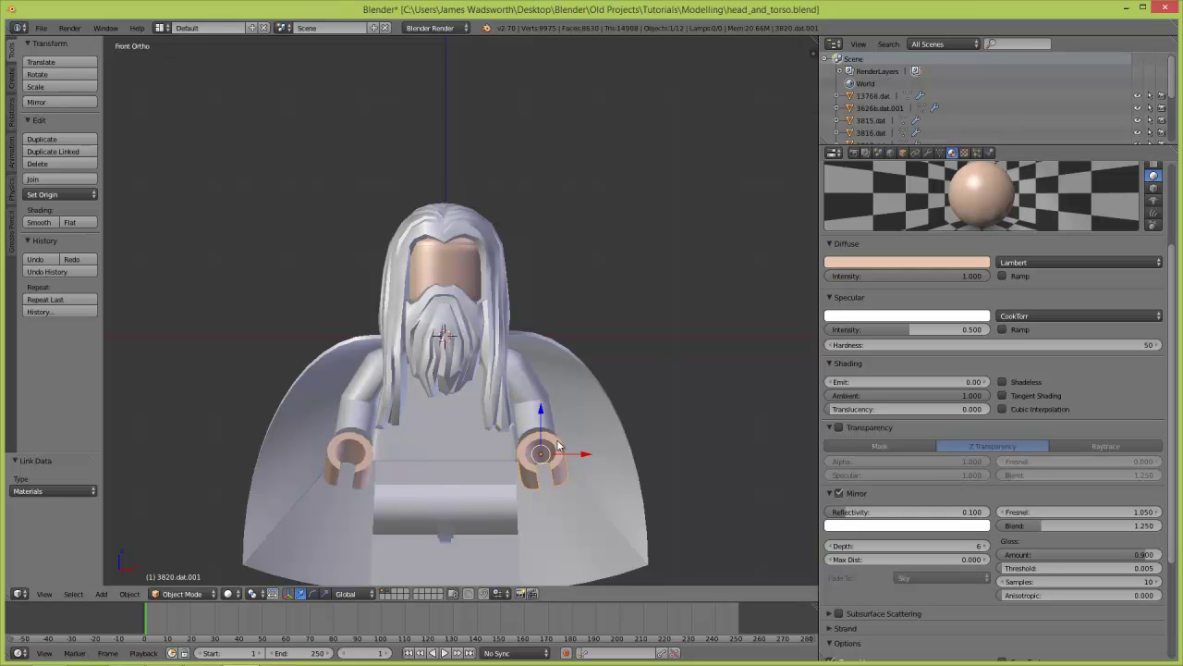
pyautogui.scroll(2, 585, 436)
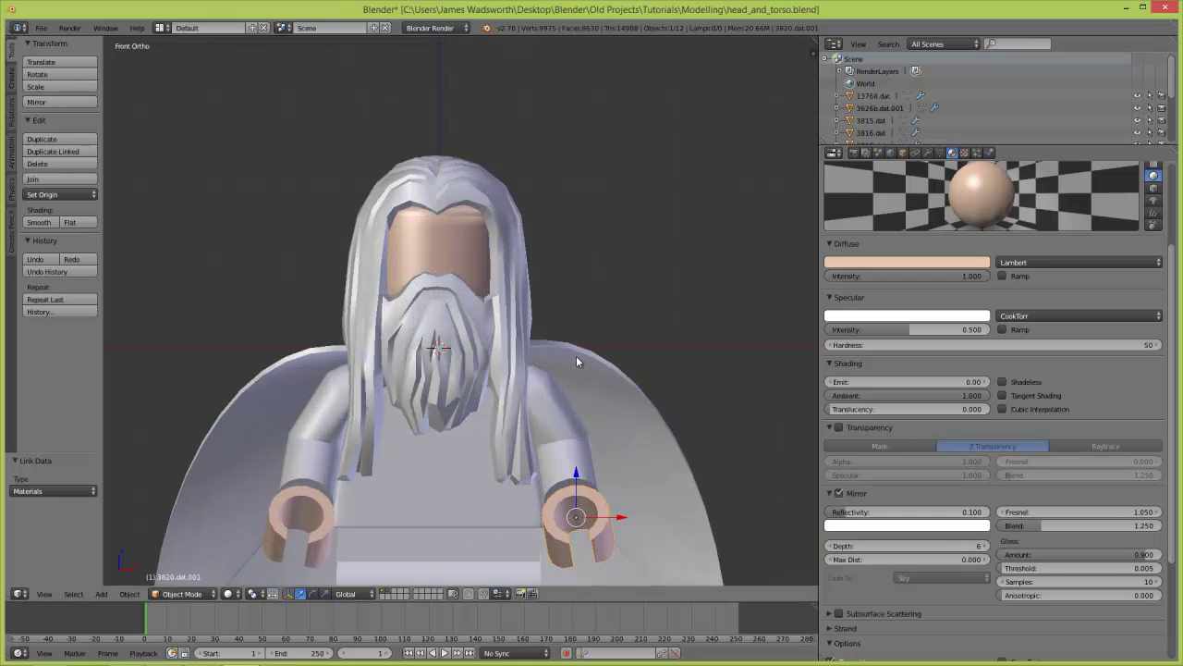
pyautogui.press('space')
pyautogui.press('Escape')
pyautogui.scroll(-2, 592, 379)
pyautogui.rightClick(594, 439)
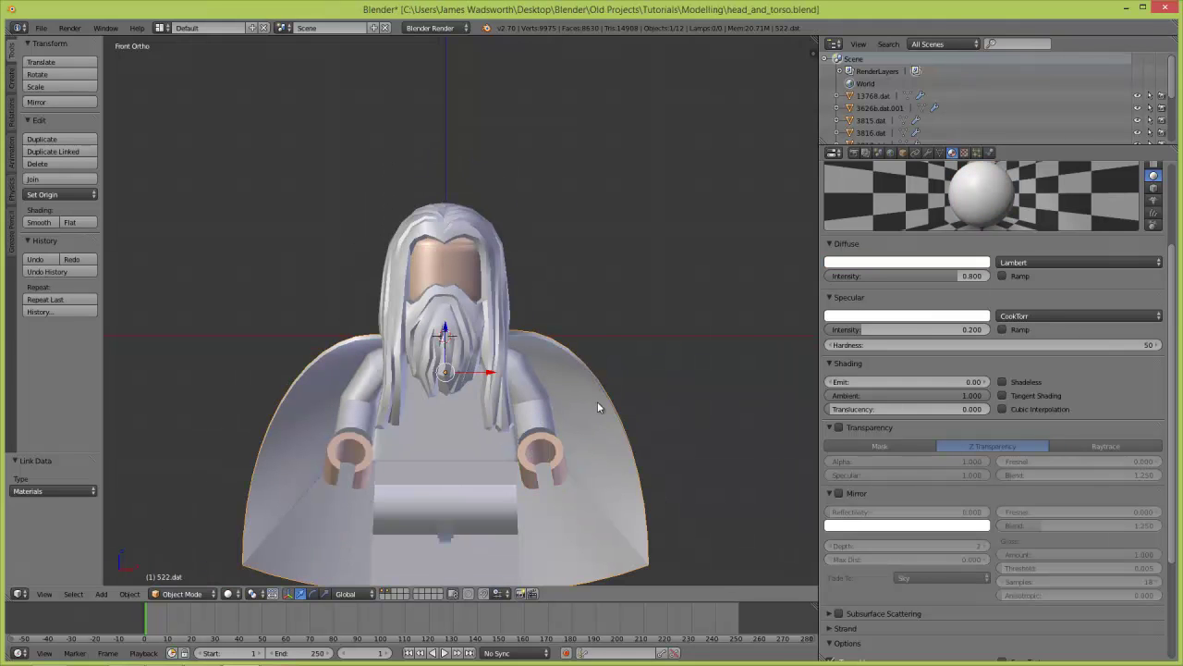
# Remove the White material from the cape and bring up the Flesh material's settings.
pyautogui.scroll(2, 597, 445)
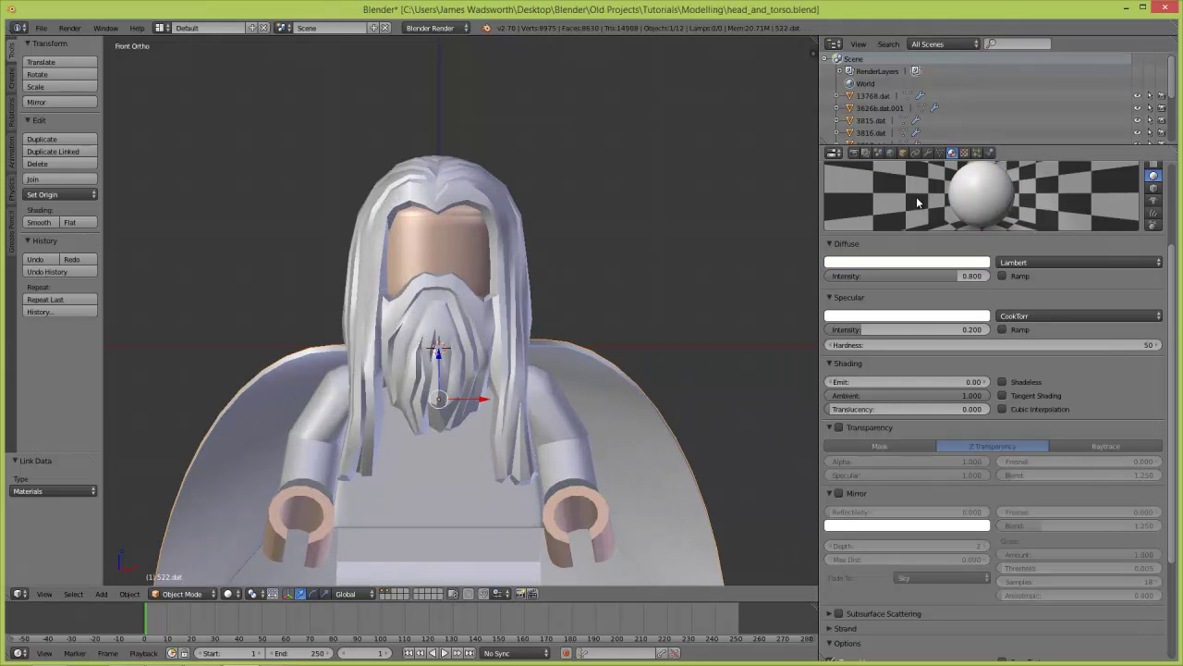
pyautogui.scroll(4, 919, 221)
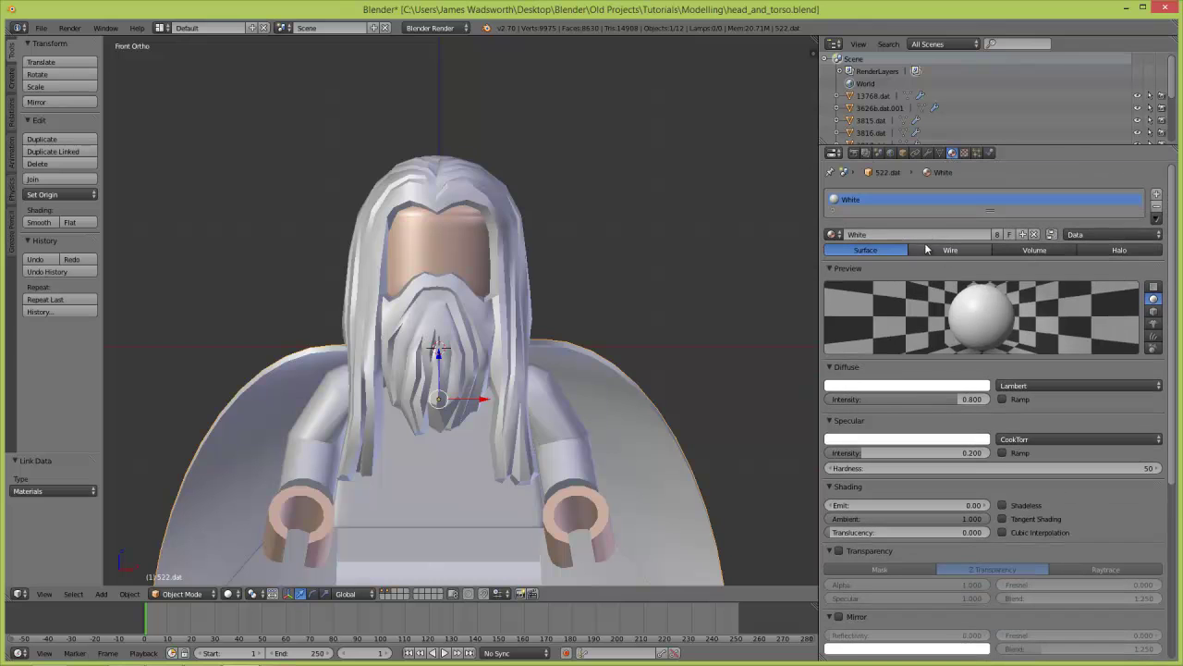
pyautogui.click(835, 234)
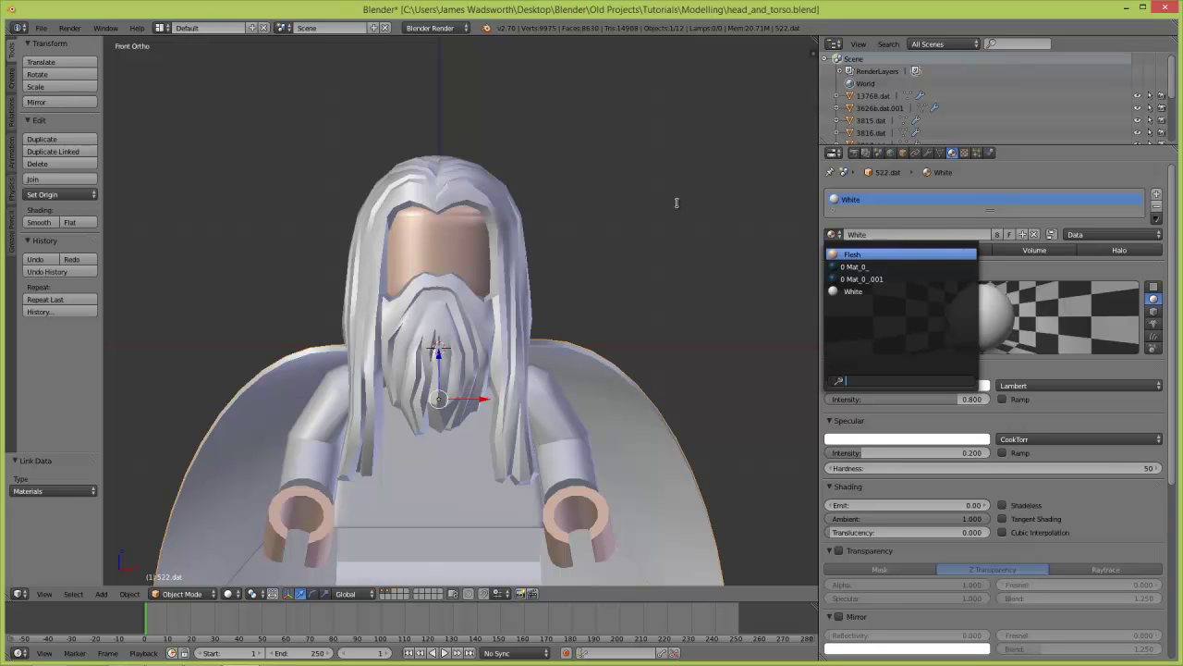
pyautogui.click(677, 208)
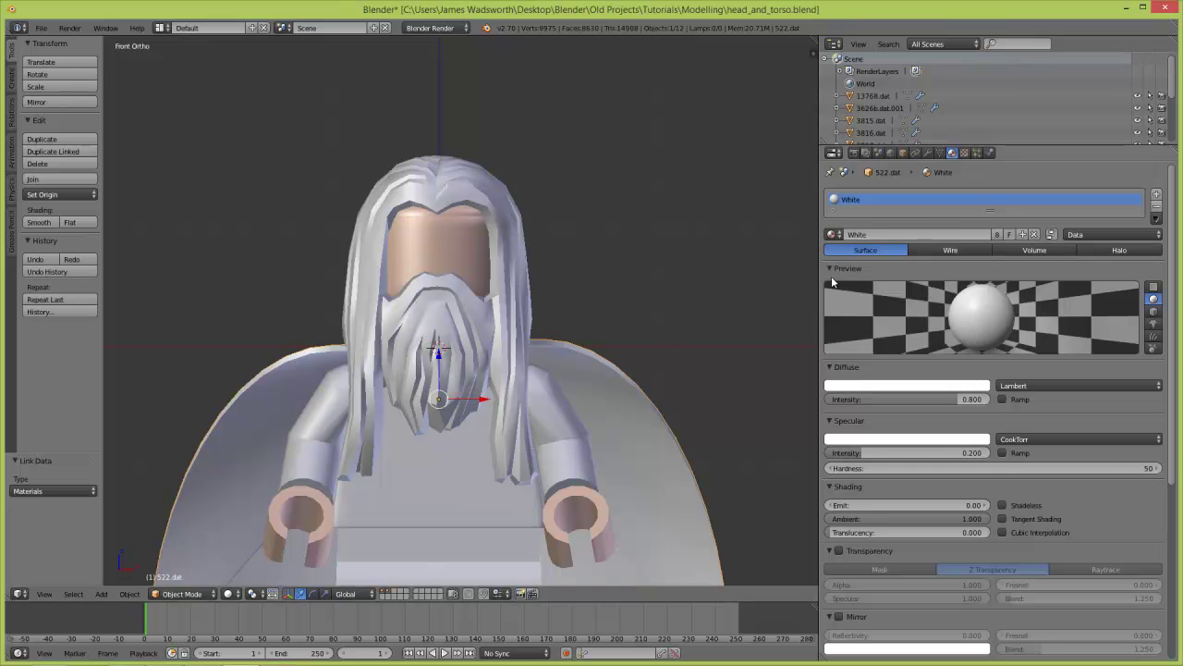
pyautogui.click(833, 234)
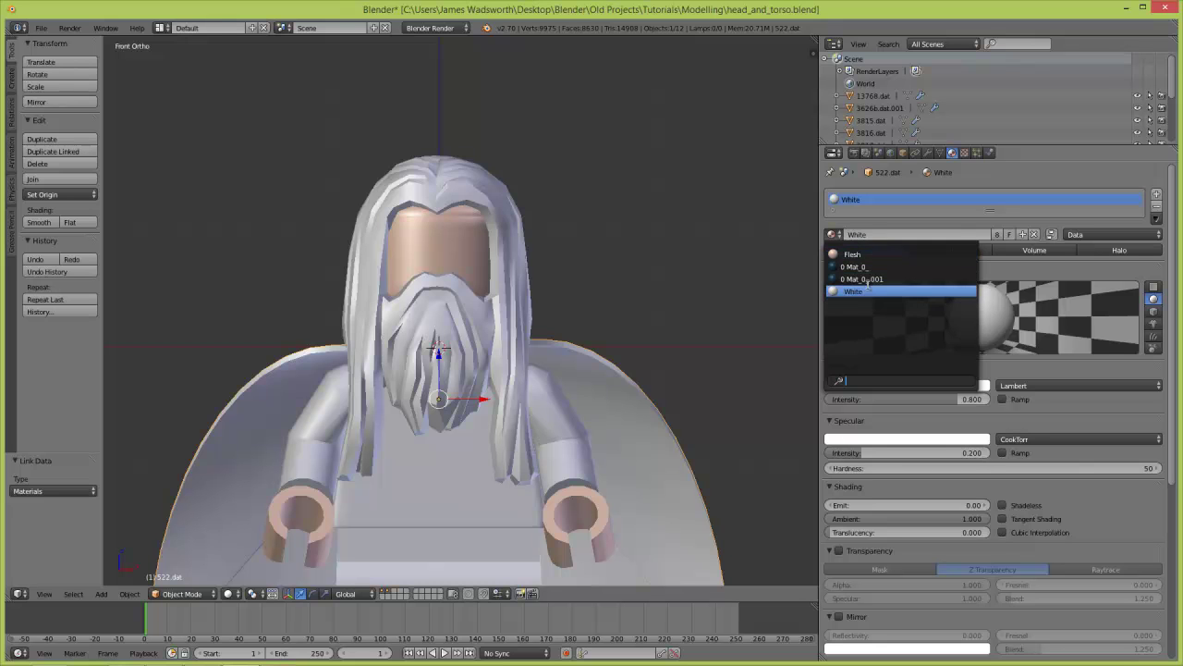
pyautogui.press('Escape')
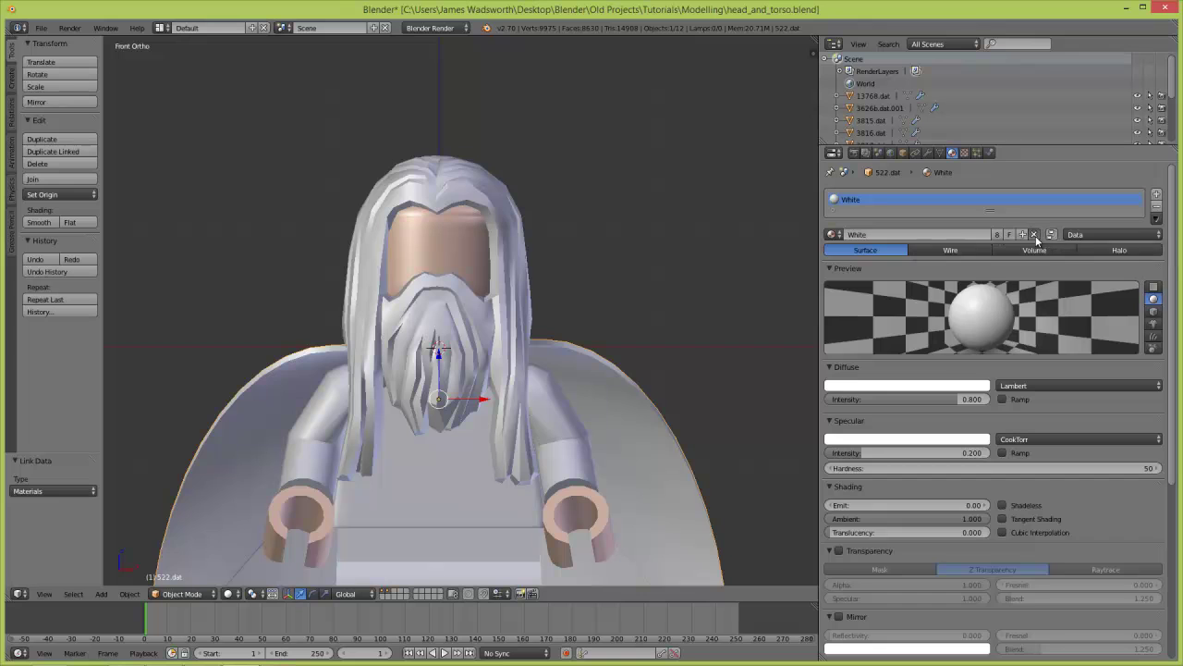
pyautogui.click(1036, 235)
pyautogui.click(833, 234)
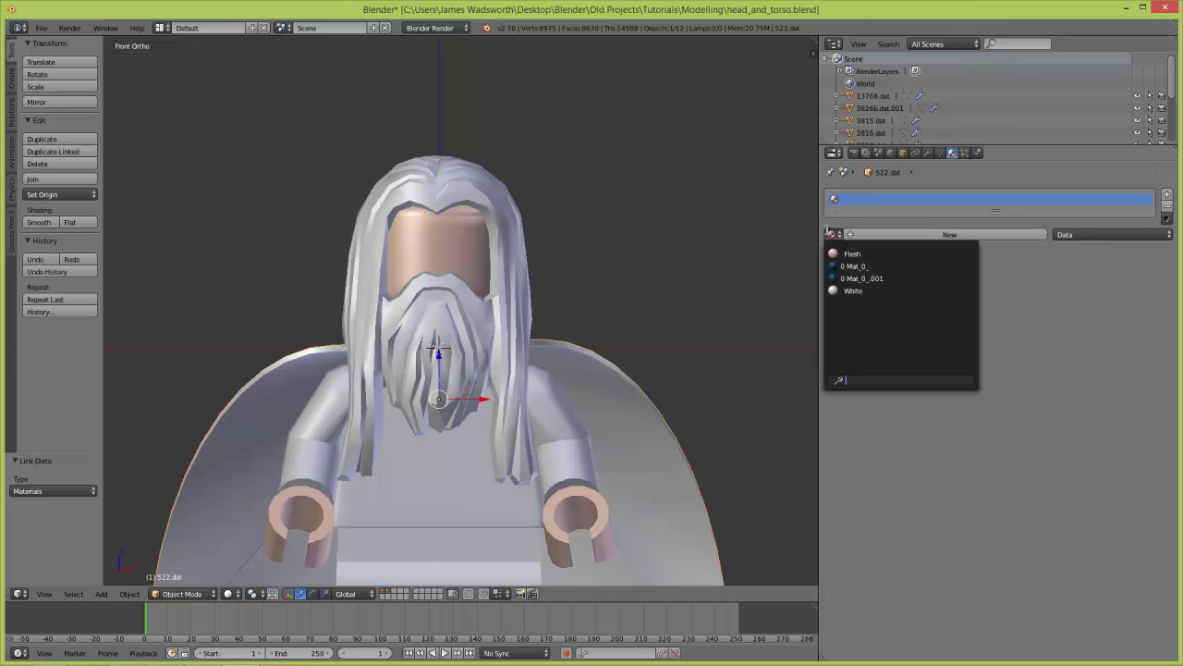
pyautogui.click(901, 253)
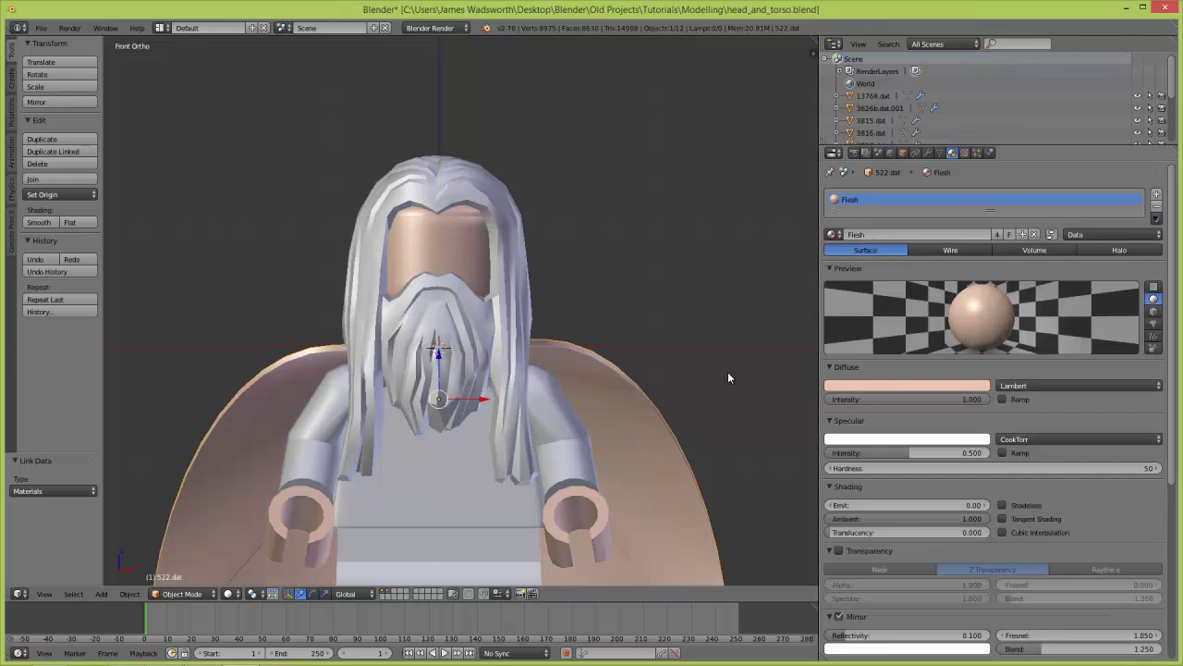
# Set the Flesh diffuse colour to pure white FFFFFF with intensity 0.7.
pyautogui.click(934, 387)
pyautogui.click(943, 386)
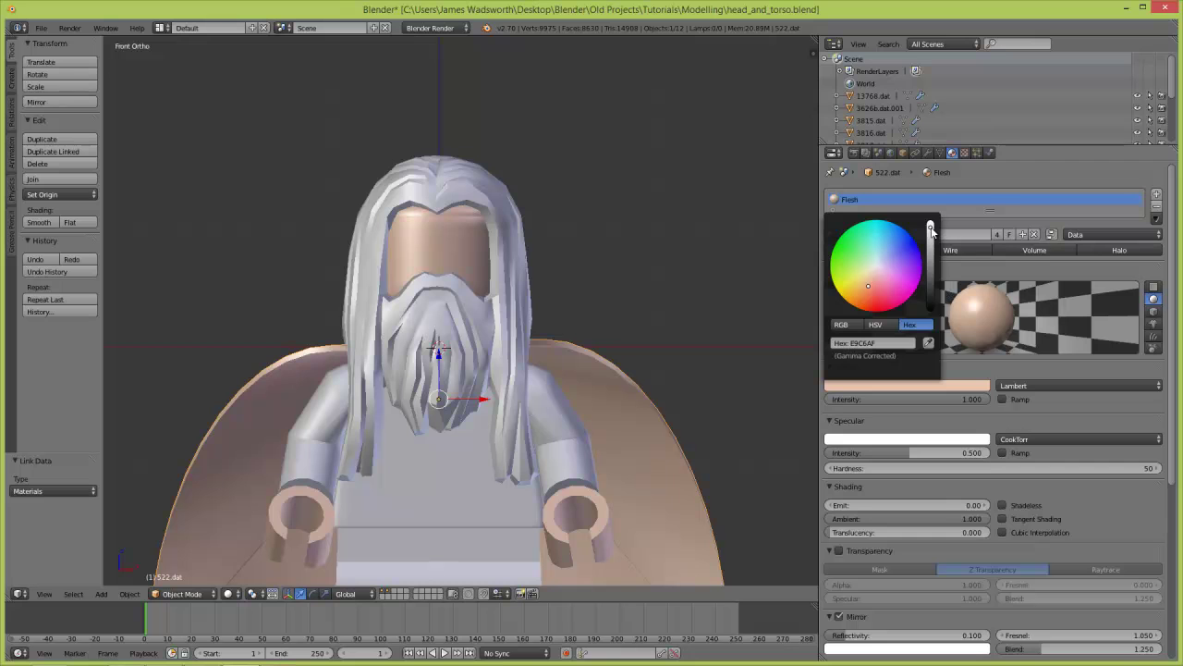
pyautogui.click(877, 267)
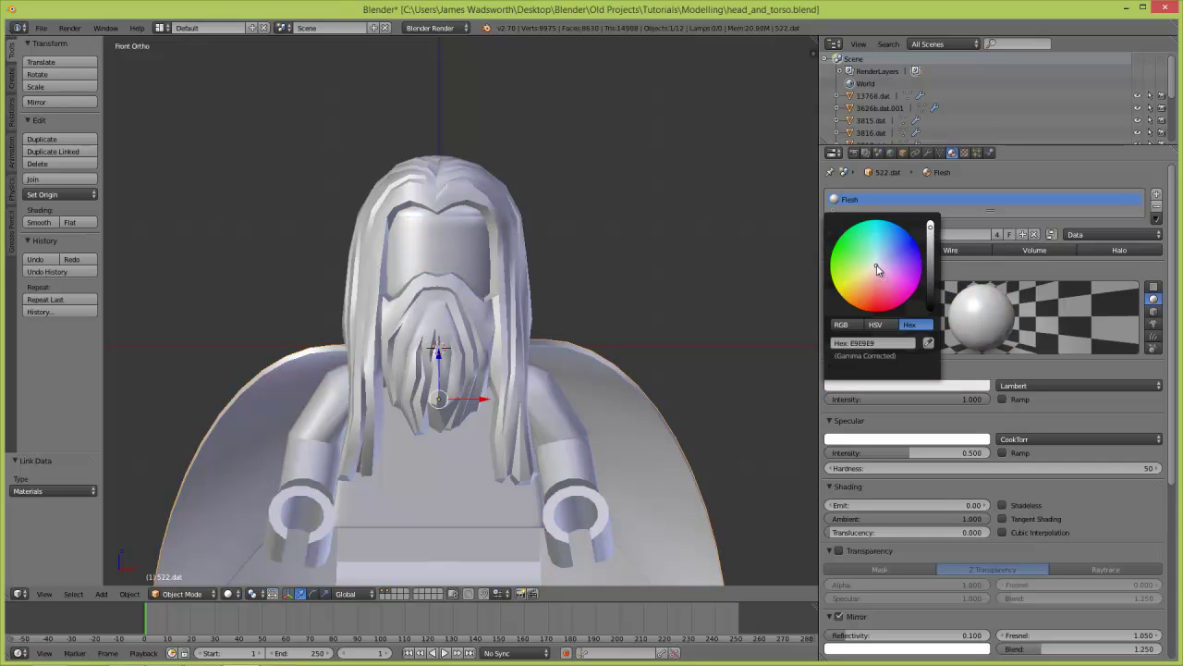
pyautogui.click(931, 224)
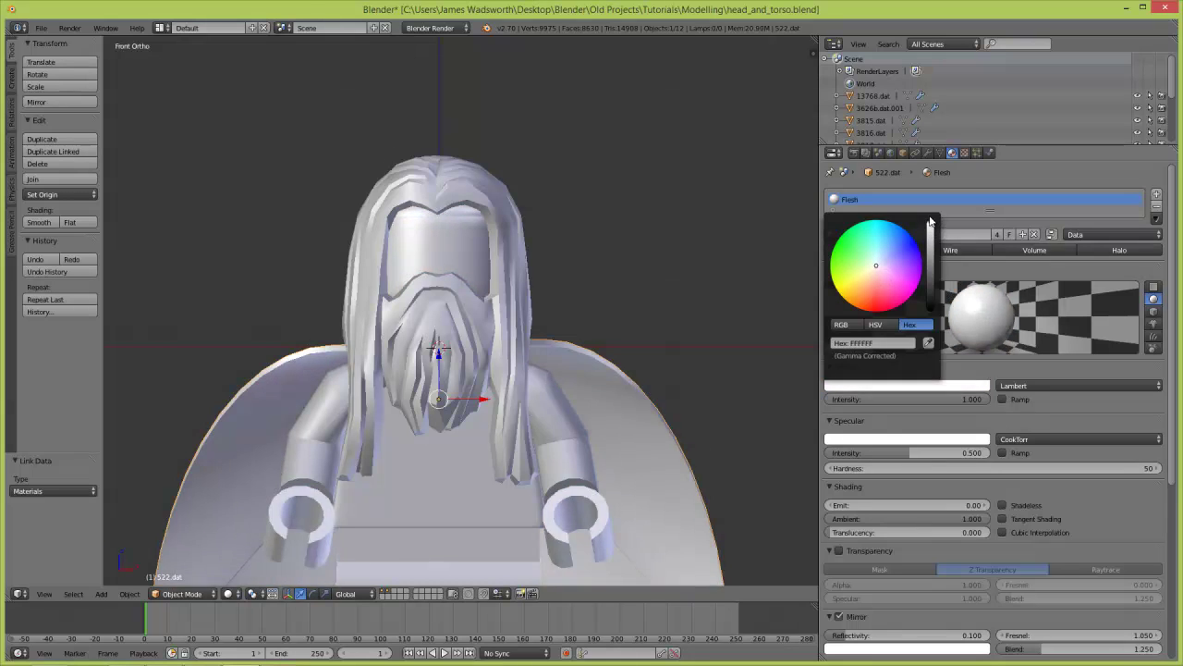
pyautogui.click(913, 394)
pyautogui.press('BackSpace')
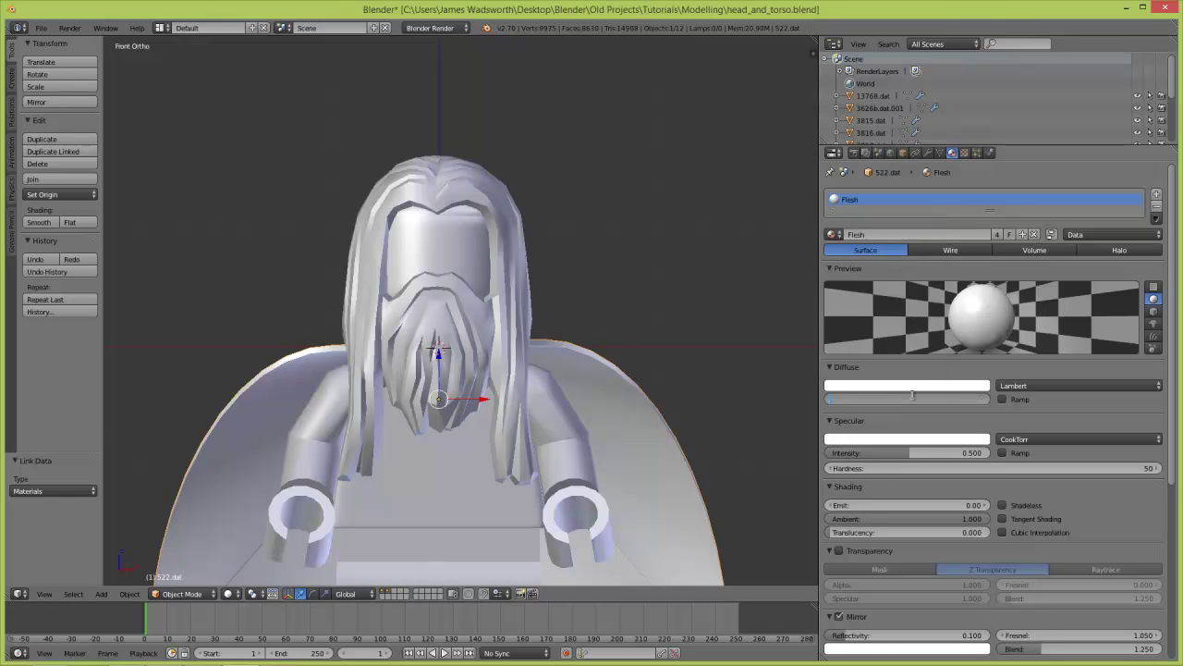
pyautogui.write('0.7')
pyautogui.press('Return')
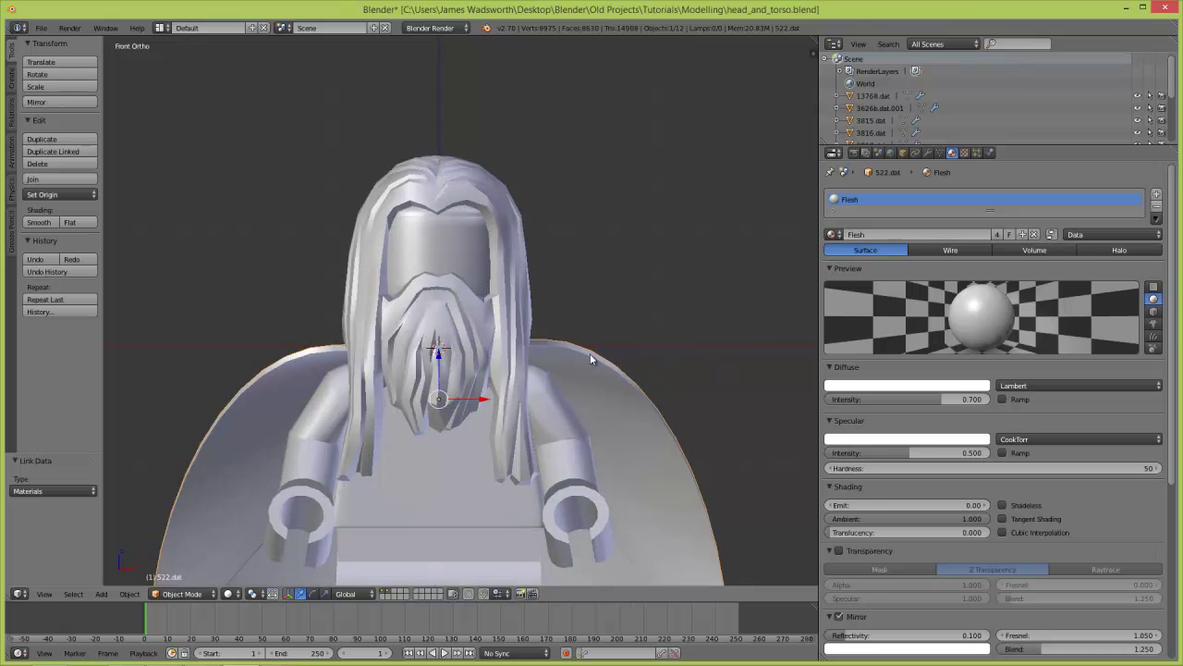
pyautogui.scroll(1, 592, 359)
# Undo the white changes and make a single-user copy of the material named WhiteC.
pyautogui.click(890, 233)
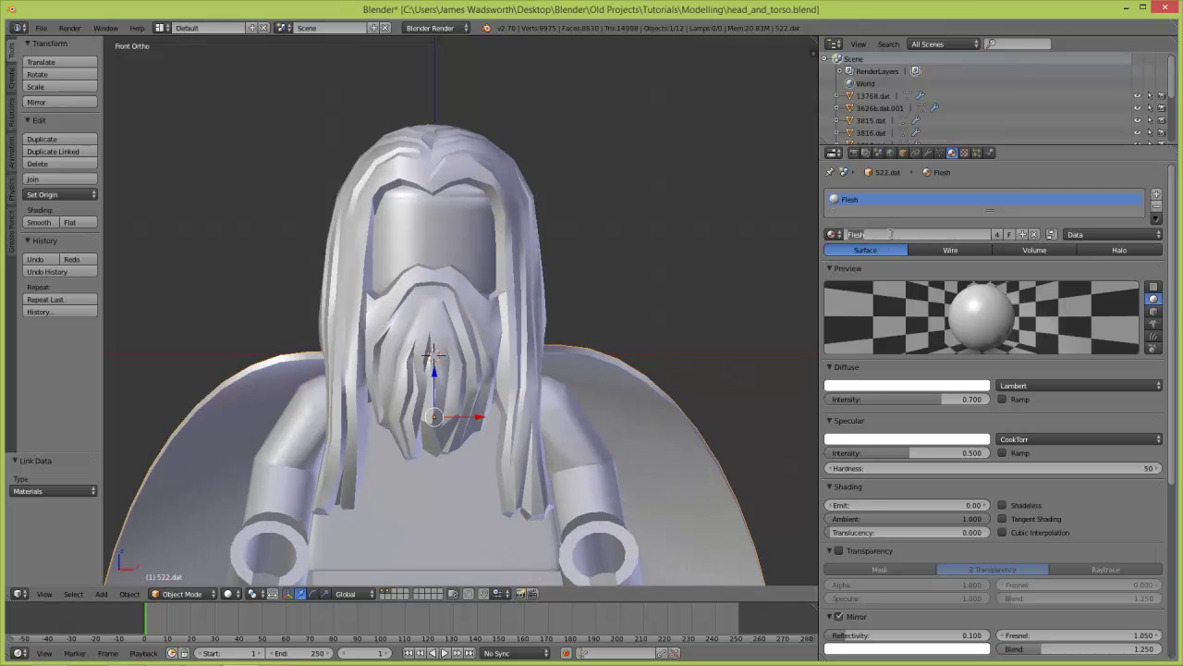
pyautogui.press('Escape')
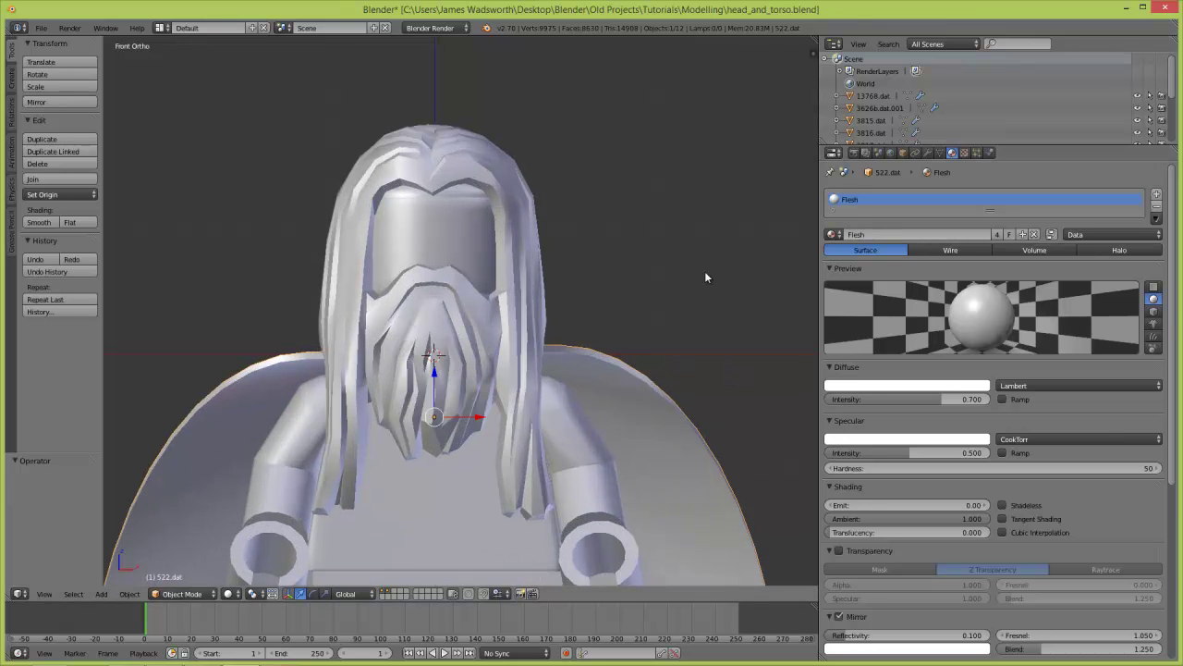
pyautogui.hotkey('ctrl', 'z')
pyautogui.hotkey('ctrl', 'z')
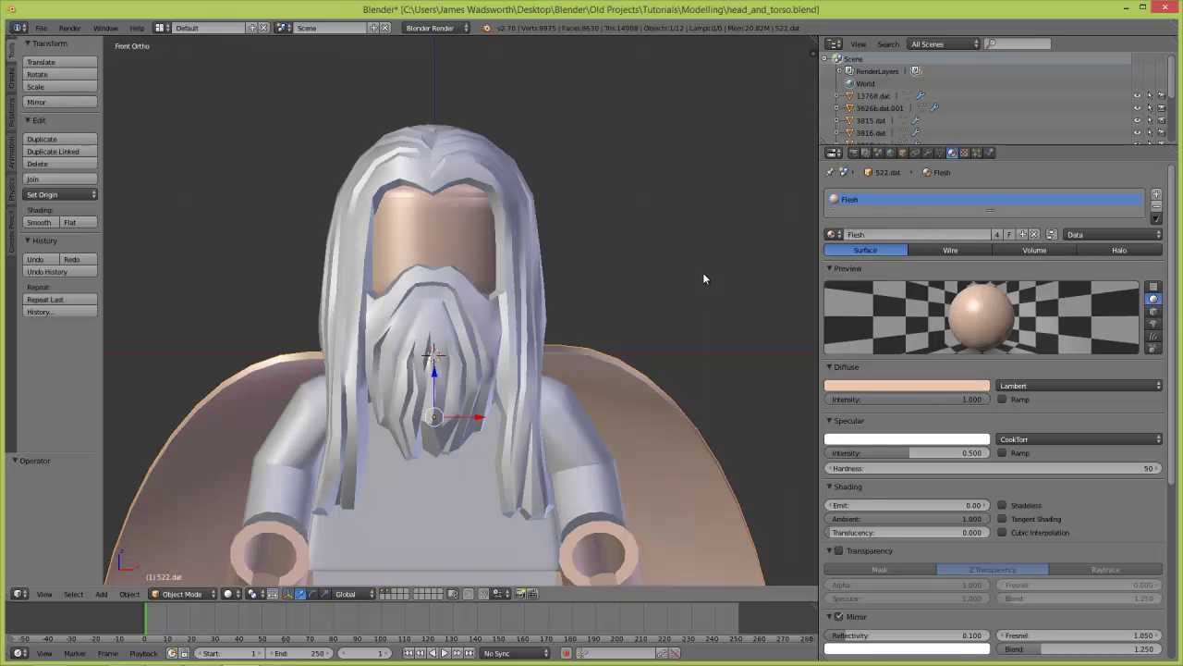
pyautogui.click(998, 234)
pyautogui.click(949, 231)
pyautogui.write('White')
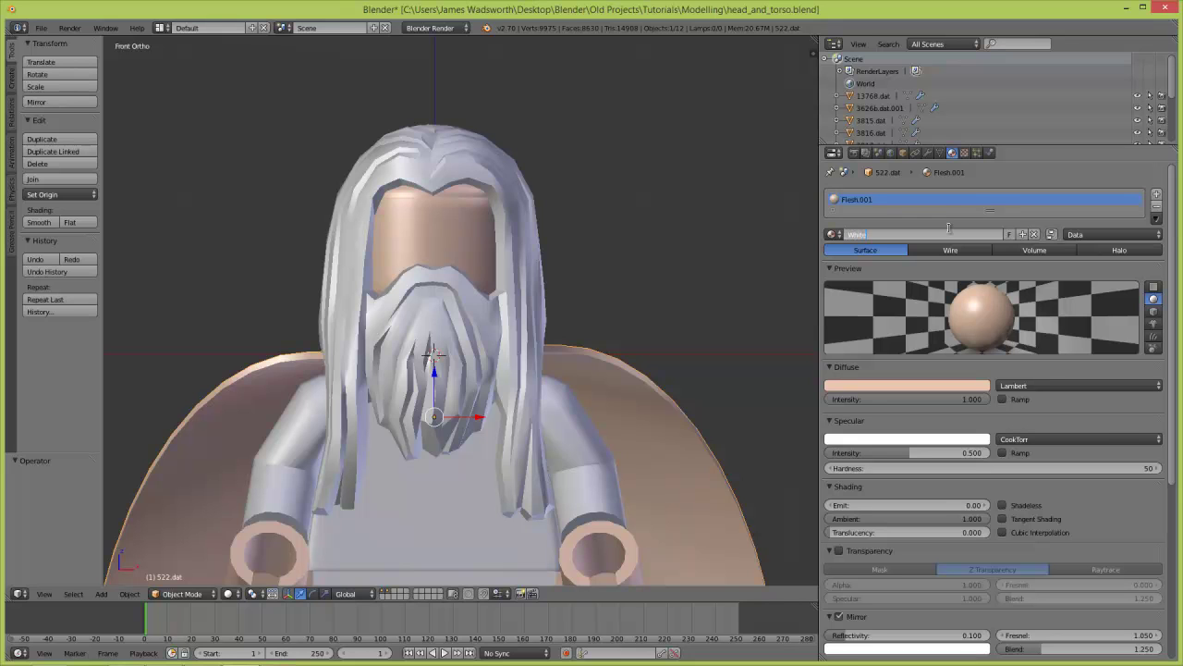
pyautogui.write('C')
pyautogui.press('Return')
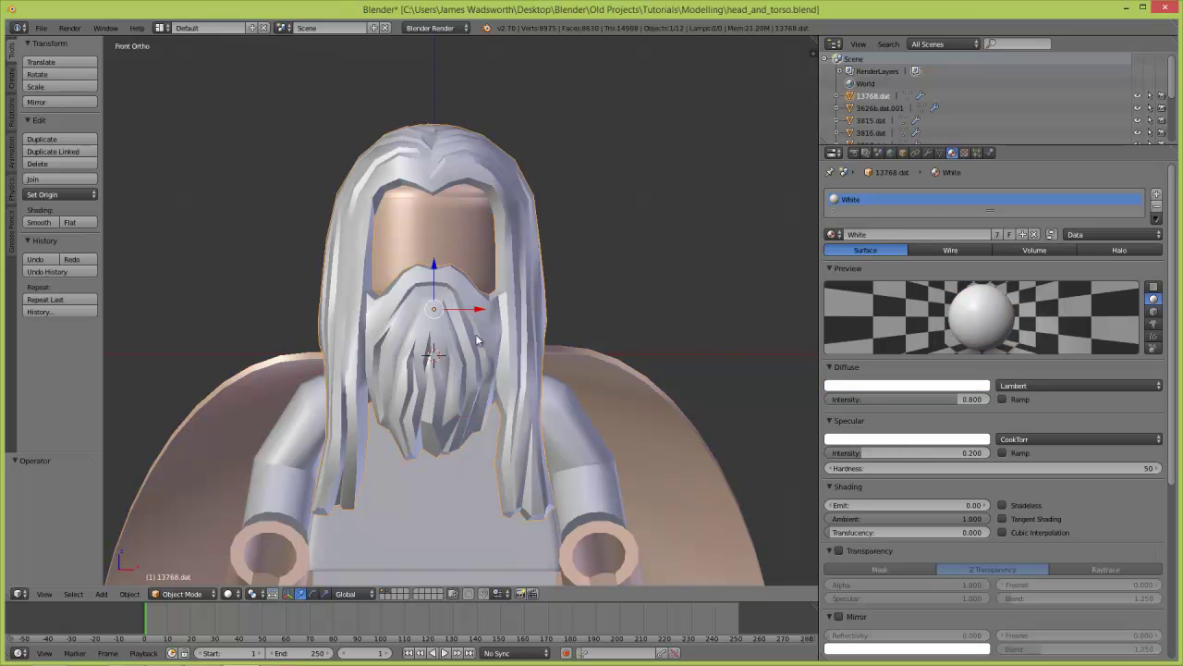
# Link WhiteC to the hair, body pieces including 3815.dat, and the cape.
pyautogui.keyDown('shift'); pyautogui.rightClick(588, 444); pyautogui.keyUp('shift')
pyautogui.keyDown('shift'); pyautogui.rightClick(425, 492); pyautogui.keyUp('shift')
pyautogui.keyDown('shift'); pyautogui.rightClick(402, 497); pyautogui.keyUp('shift')
pyautogui.scroll(-2, 404, 527)
pyautogui.keyDown('shift'); pyautogui.rightClick(455, 544); pyautogui.keyUp('shift')
pyautogui.keyDown('shift'); pyautogui.rightClick(522, 539); pyautogui.keyUp('shift')
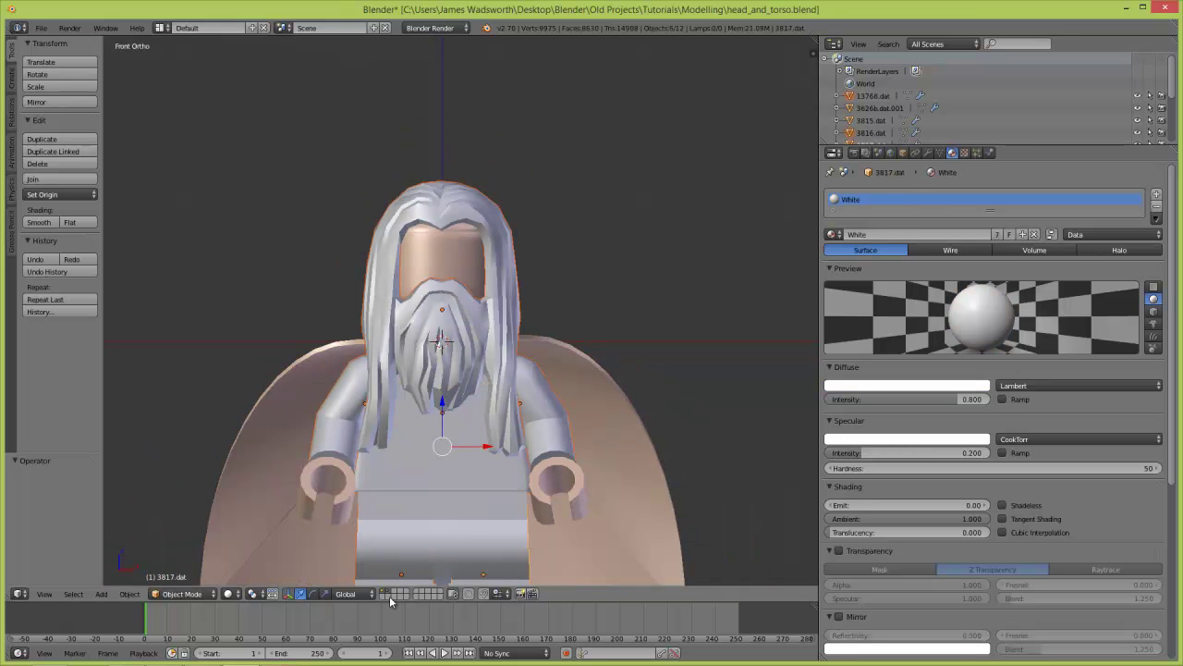
pyautogui.press('z')
pyautogui.press('z')
pyautogui.keyDown('shift'); pyautogui.rightClick(450, 512); pyautogui.keyUp('shift')
pyautogui.keyDown('shift'); pyautogui.rightClick(620, 465); pyautogui.keyUp('shift')
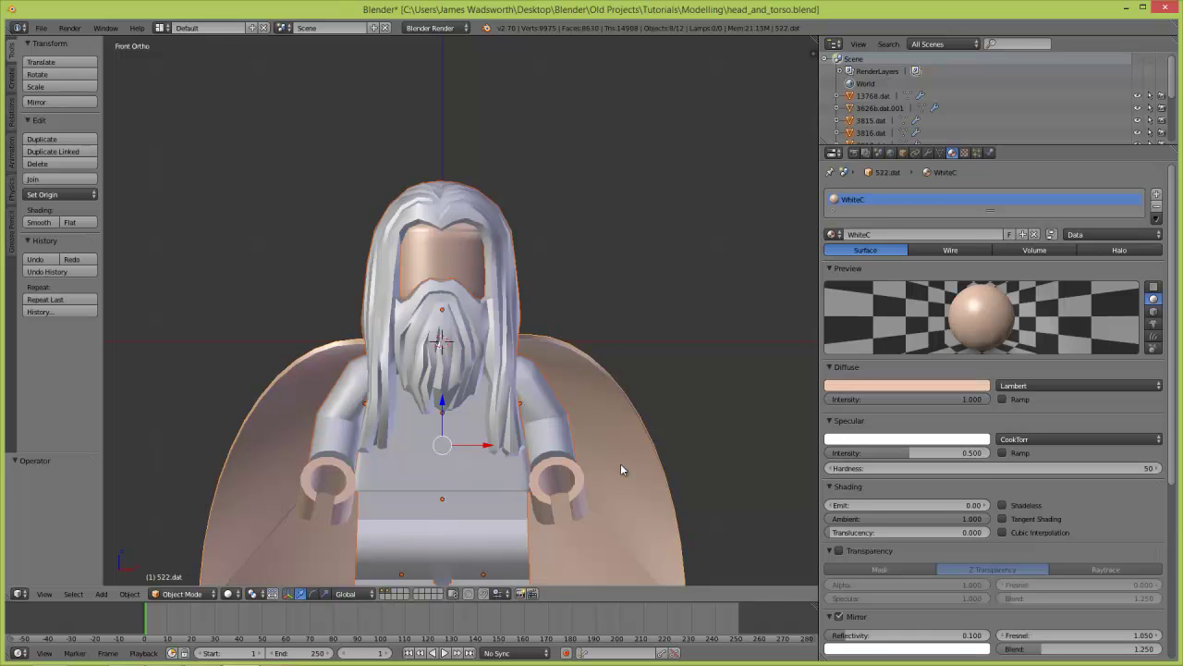
pyautogui.hotkey('ctrl', 'l')
pyautogui.click(620, 463)
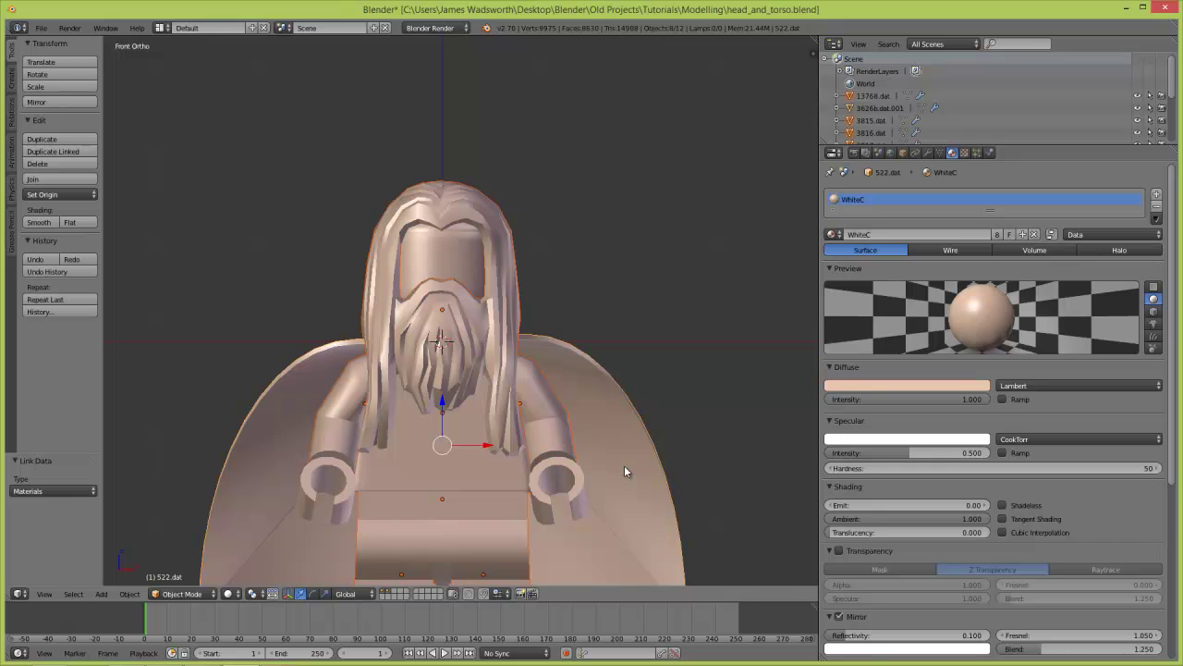
pyautogui.rightClick(621, 463)
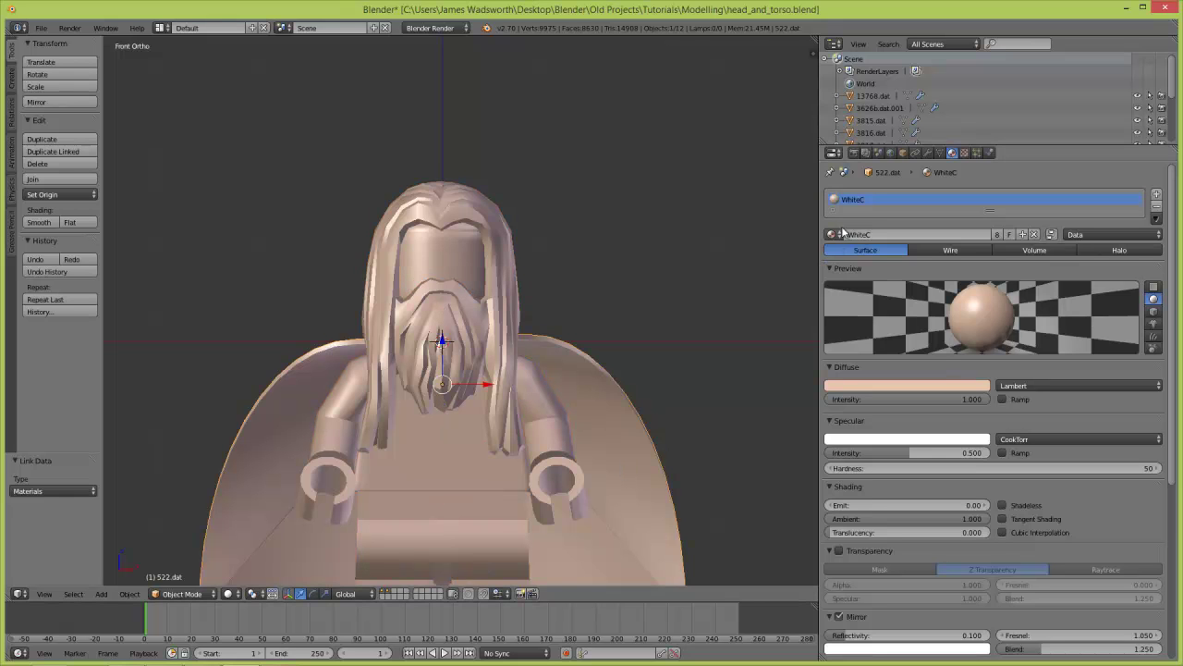
# Set the WhiteC diffuse colour to near white with intensity about 0.85.
pyautogui.click(875, 384)
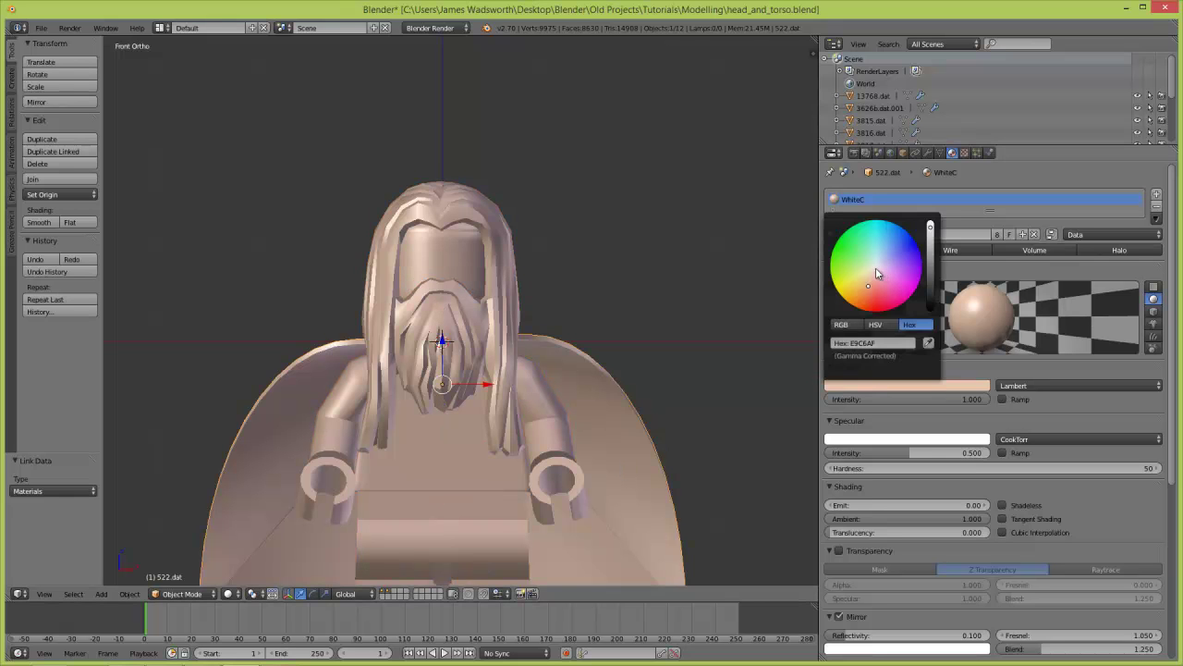
pyautogui.click(877, 271)
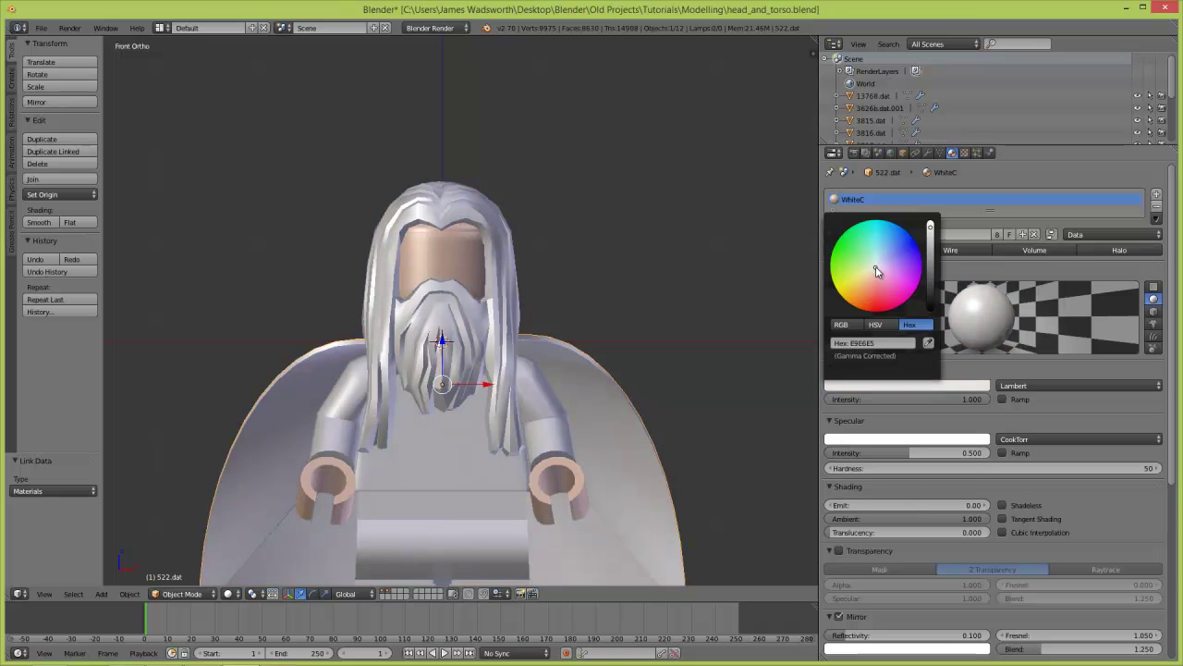
pyautogui.click(931, 230)
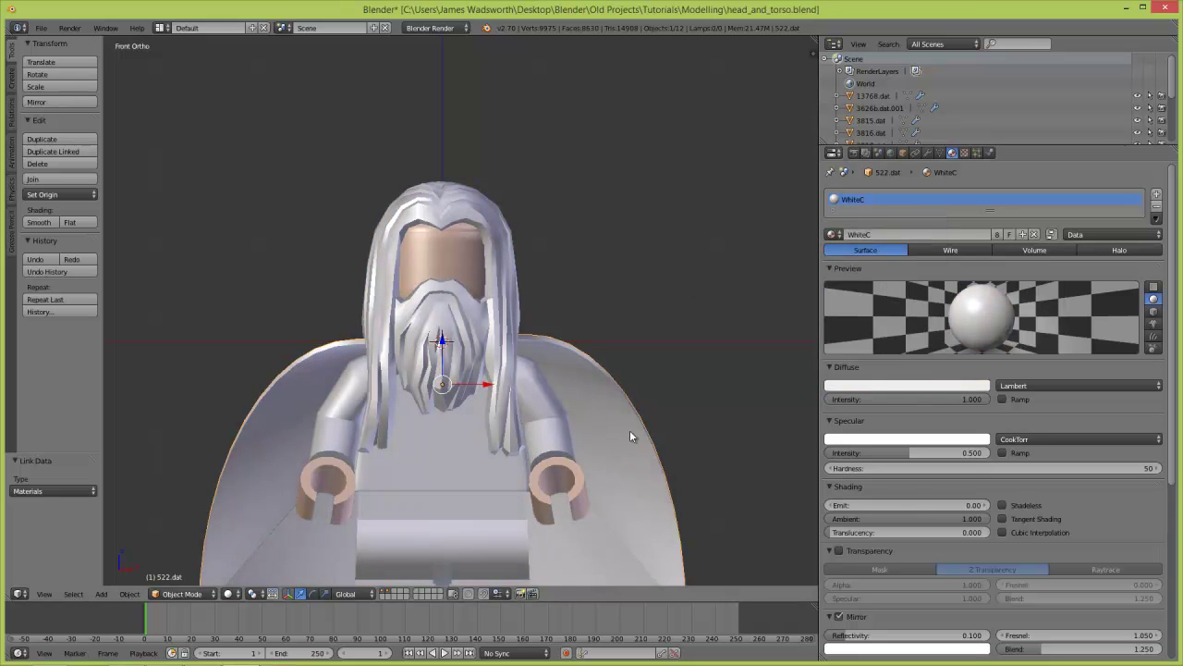
pyautogui.scroll(-1, 632, 433)
pyautogui.scroll(-1, 687, 453)
pyautogui.moveTo(926, 398); pyautogui.dragTo(904, 400)
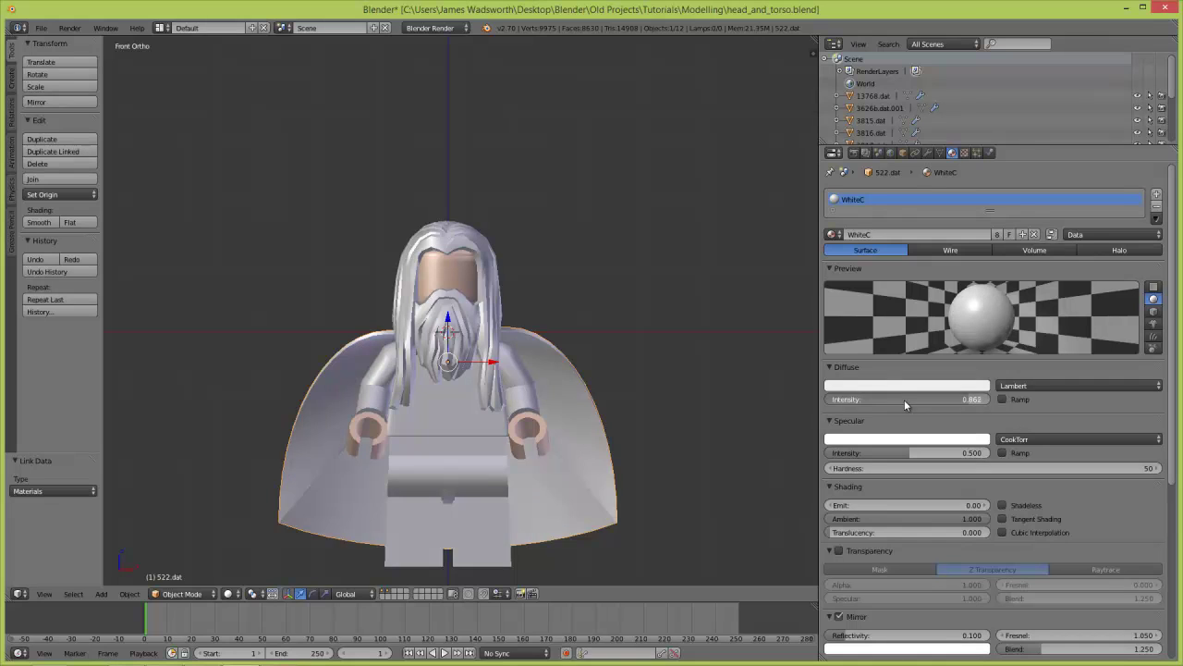
pyautogui.scroll(2, 677, 401)
# Add a camera at a 3D cursor placed in front of the figure in top view.
pyautogui.rightClick(449, 257)
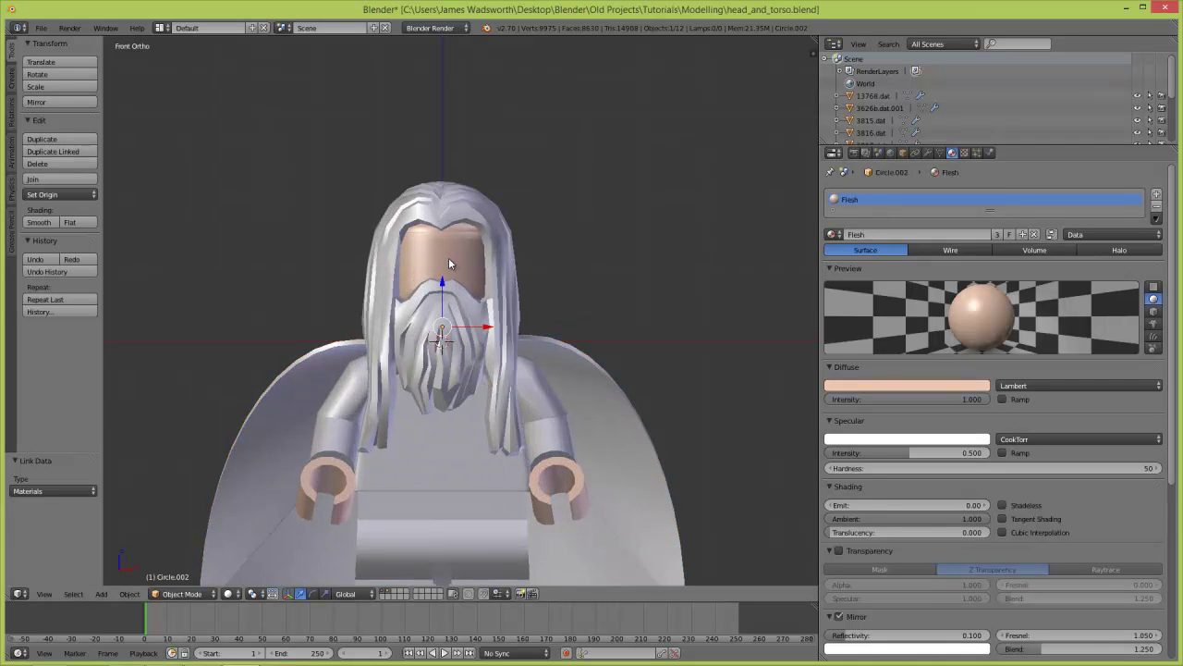
pyautogui.scroll(-5, 575, 374)
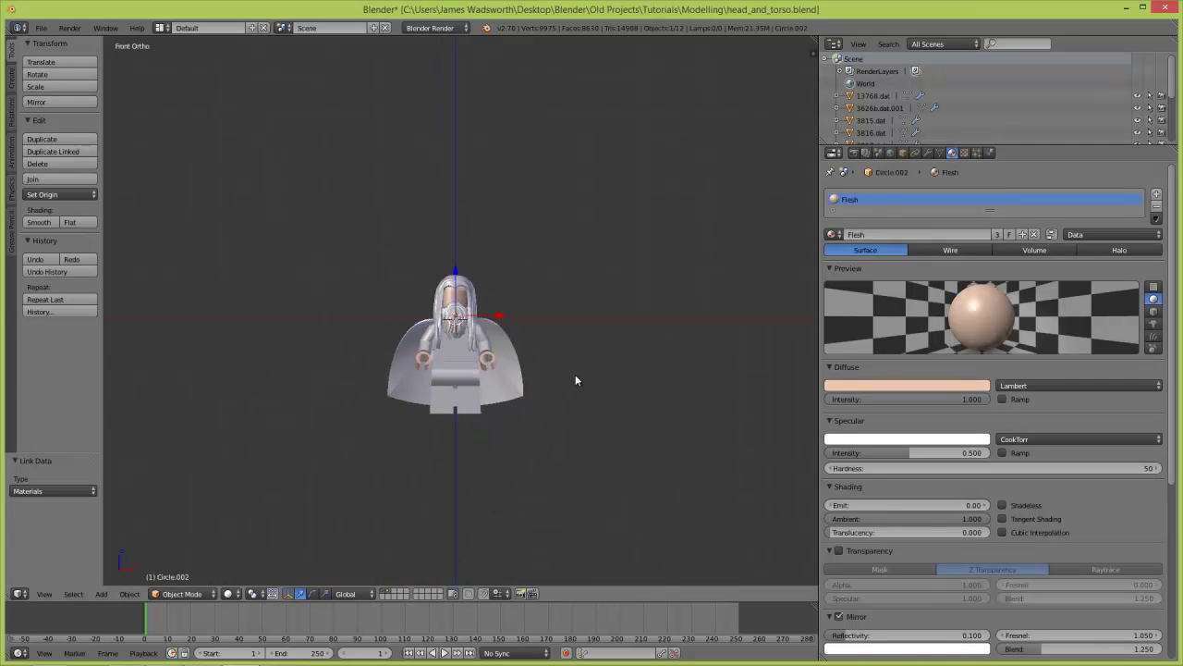
pyautogui.press('KP_7')
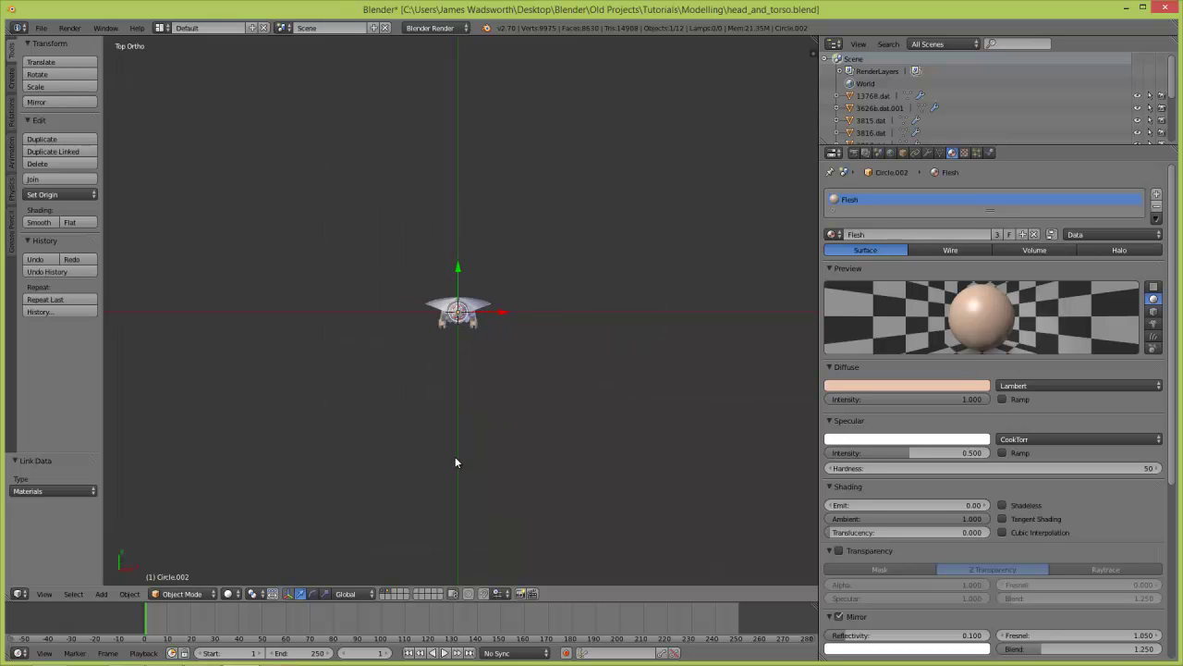
pyautogui.click(457, 456)
pyautogui.hotkey('shift', 'a')
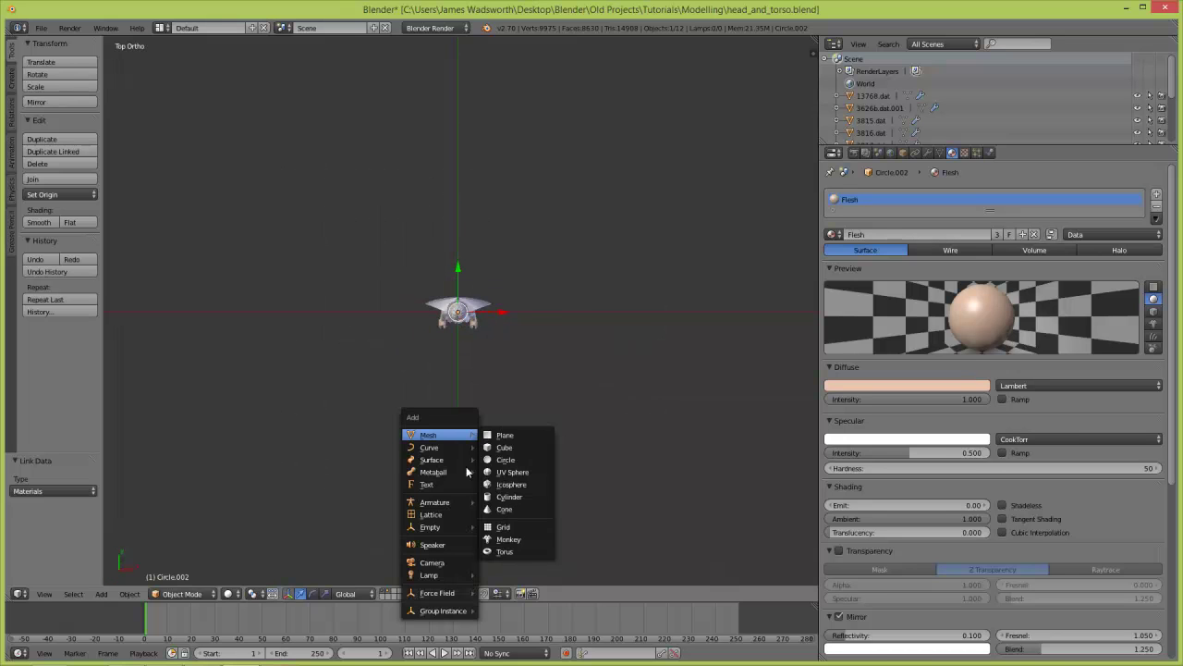
pyautogui.click(467, 556)
# Turn the camera 90° toward the figure and lower it 0.813 along Z.
pyautogui.press('KP_3')
pyautogui.press('r')
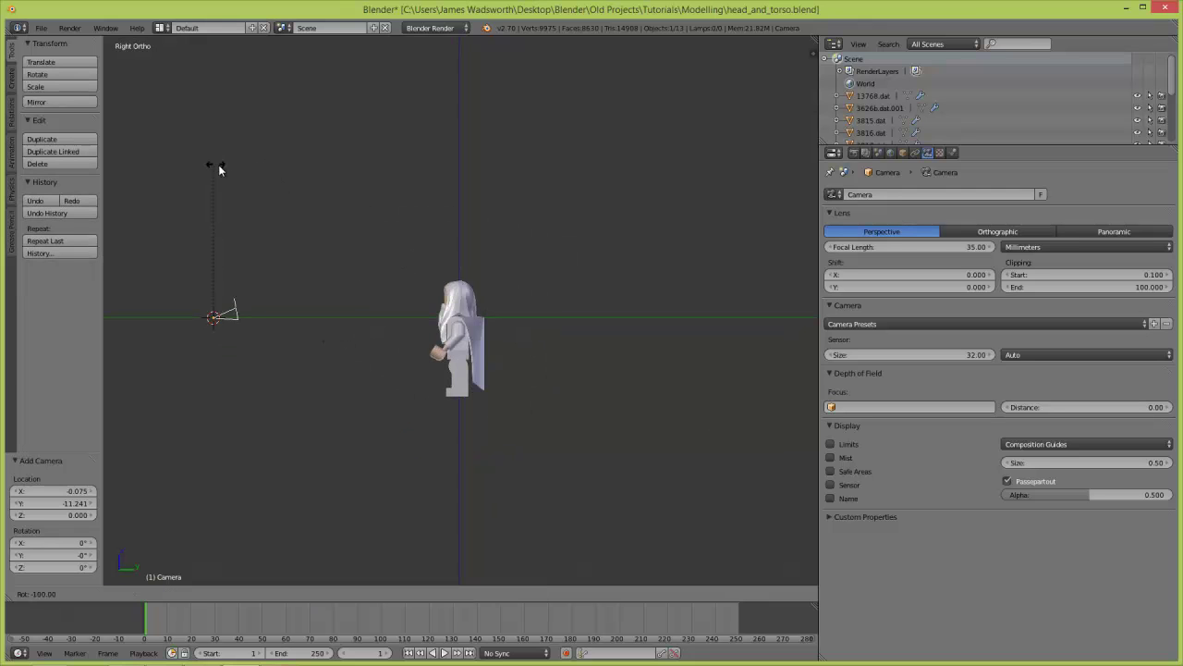
pyautogui.click(243, 180)
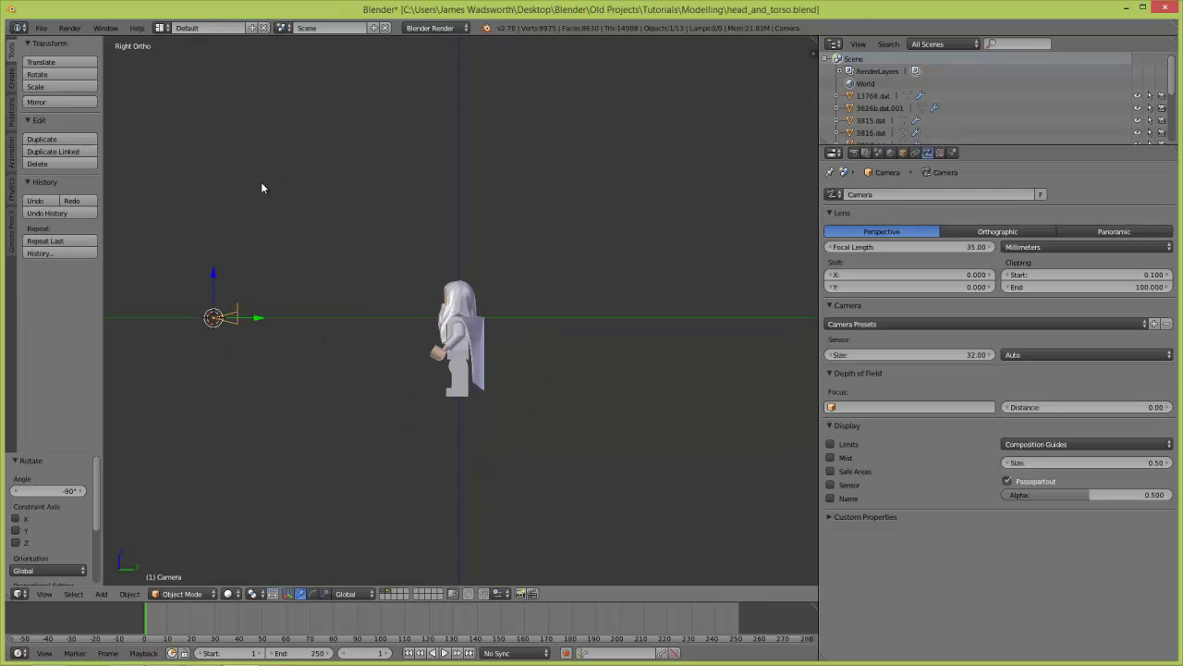
pyautogui.press('KP_0')
pyautogui.press('g')
pyautogui.press('z')
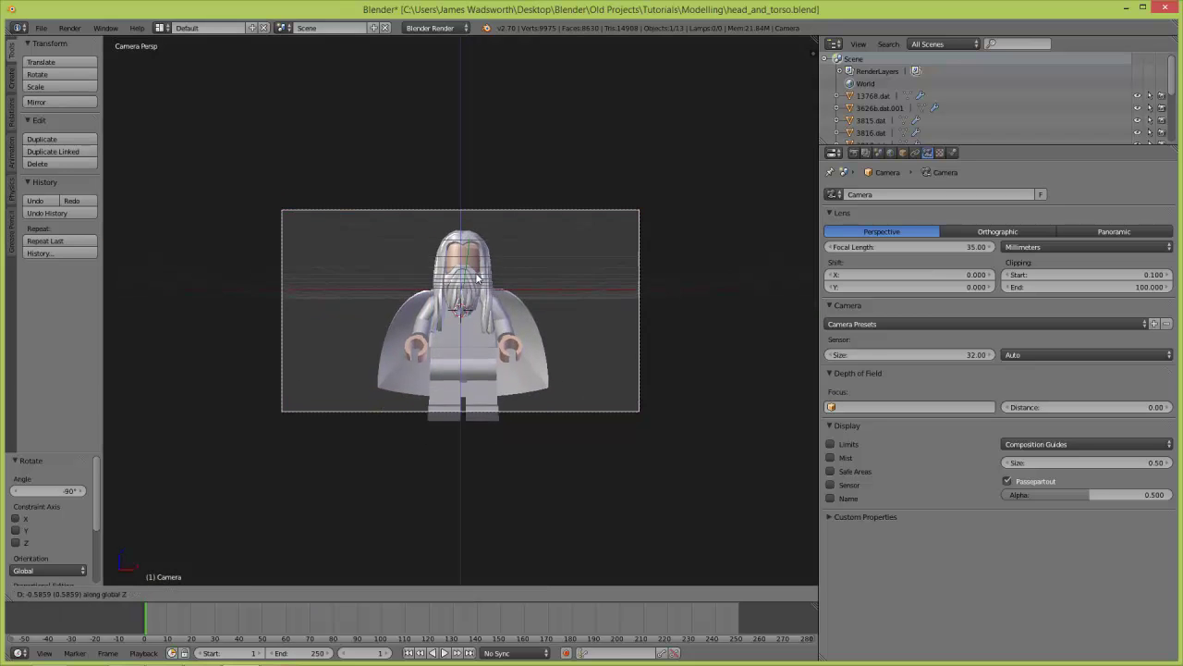
pyautogui.click(480, 294)
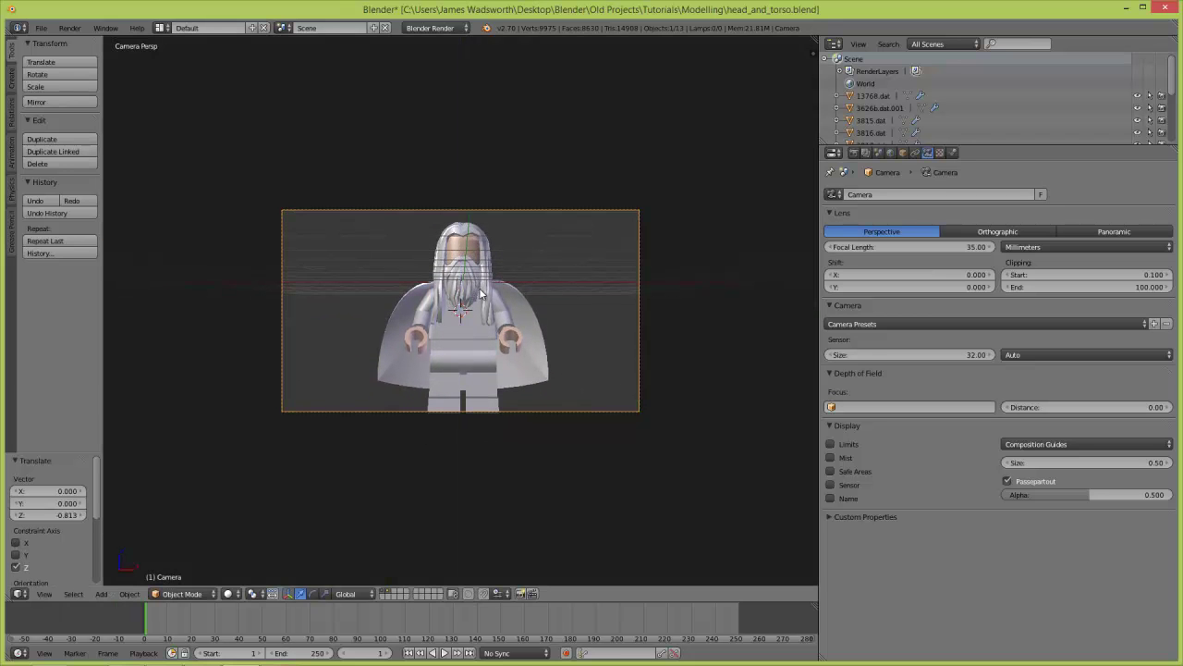
pyautogui.press('KP_3')
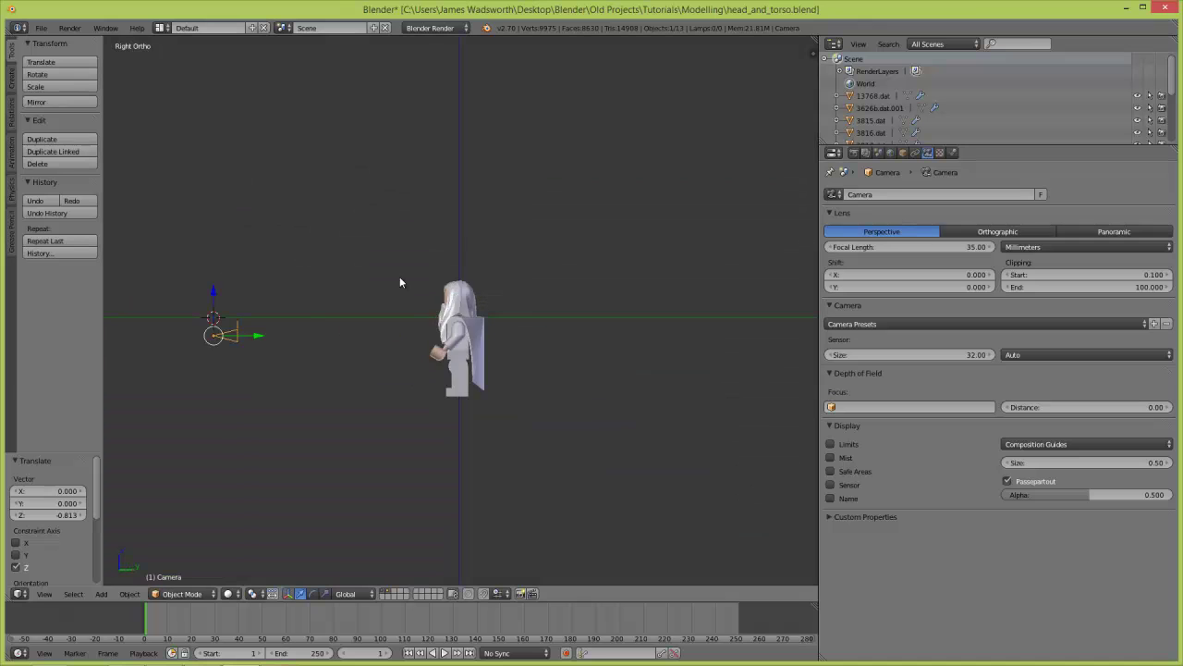
pyautogui.scroll(-4, 400, 277)
pyautogui.hotkey('shift', 'a')
pyautogui.moveTo(298, 194)
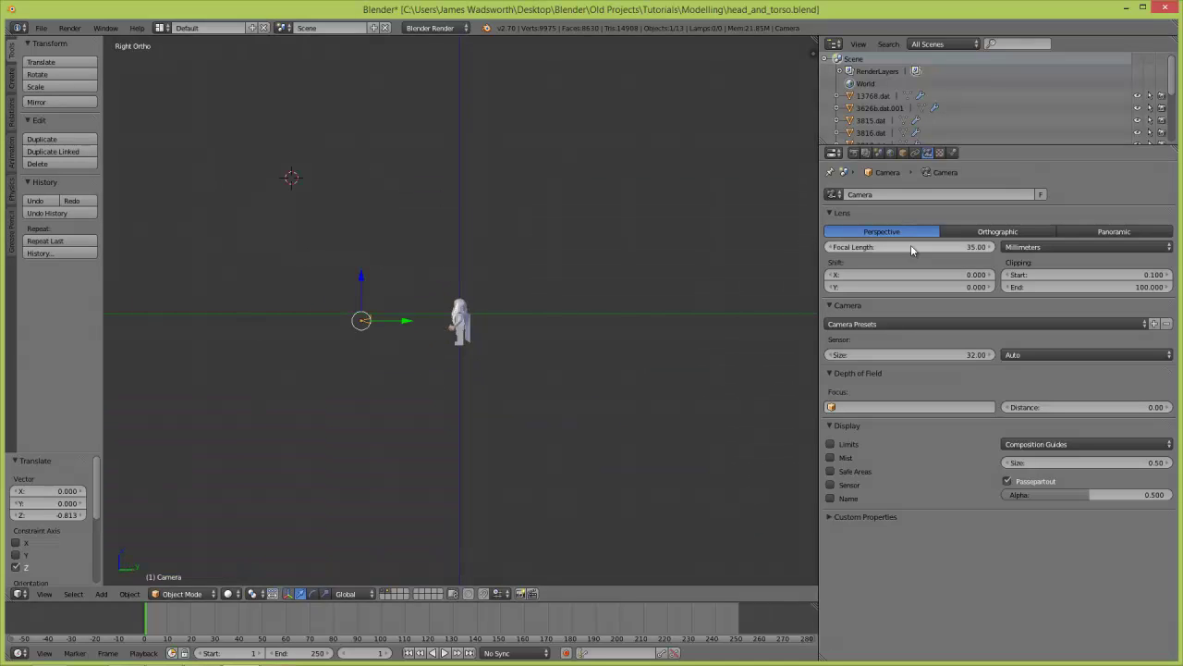
# Make the world horizon white, turn on ambient occlusion, and render with F12.
pyautogui.click(890, 152)
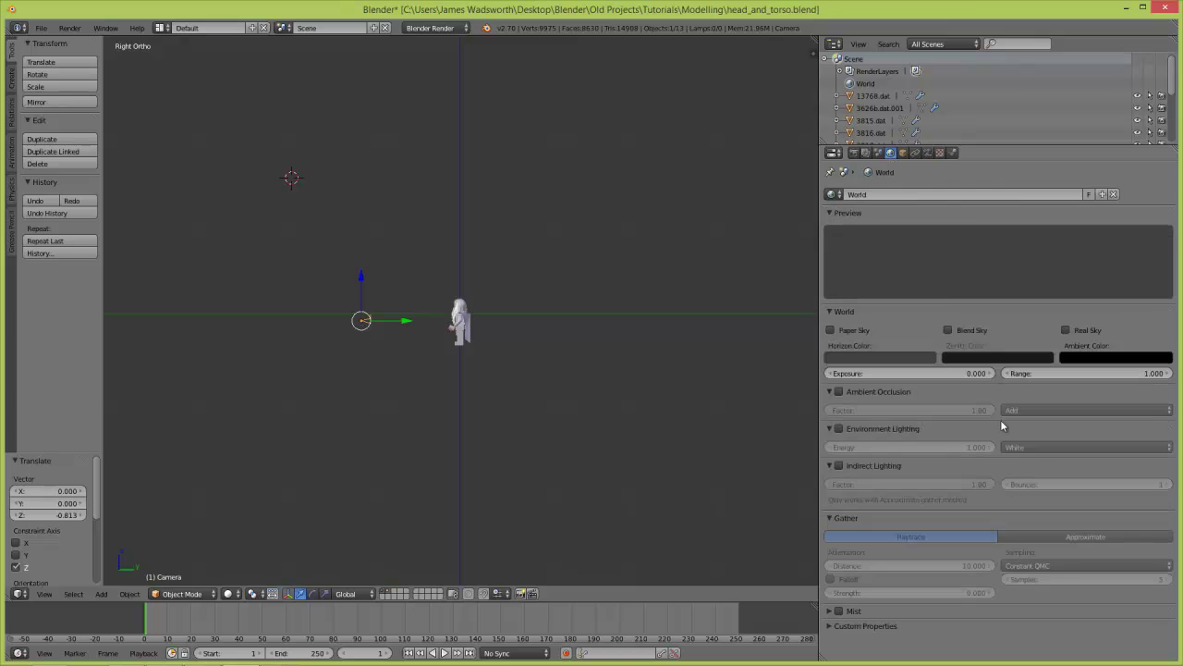
pyautogui.click(905, 360)
pyautogui.moveTo(930, 263); pyautogui.dragTo(930, 196)
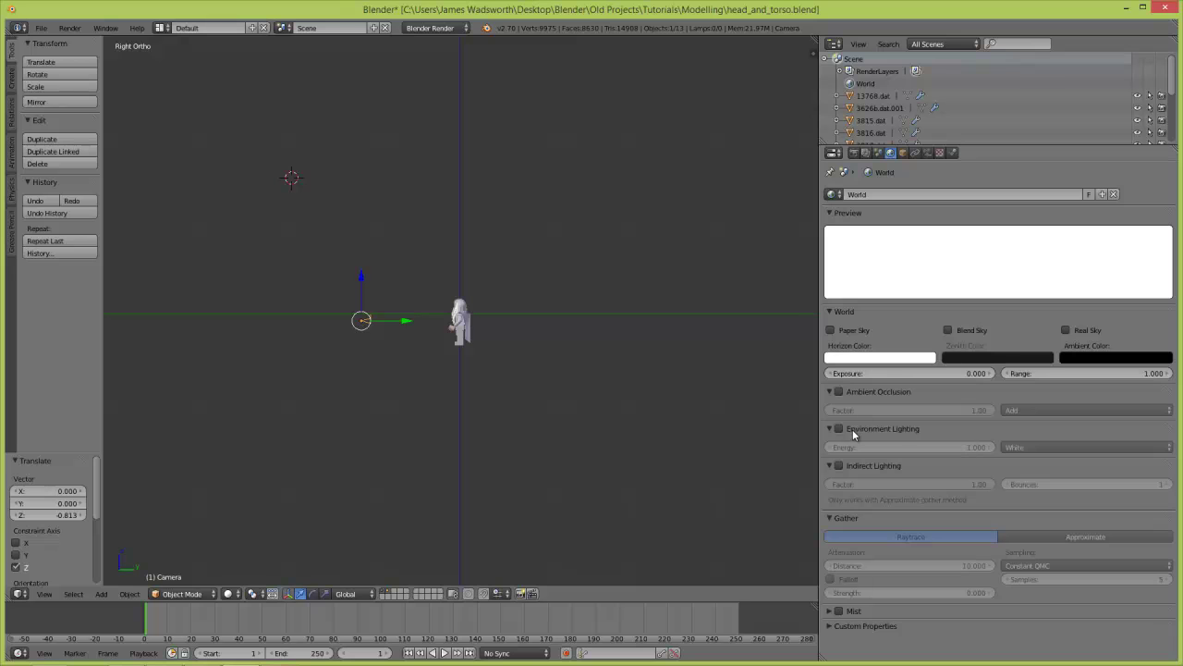
pyautogui.click(840, 391)
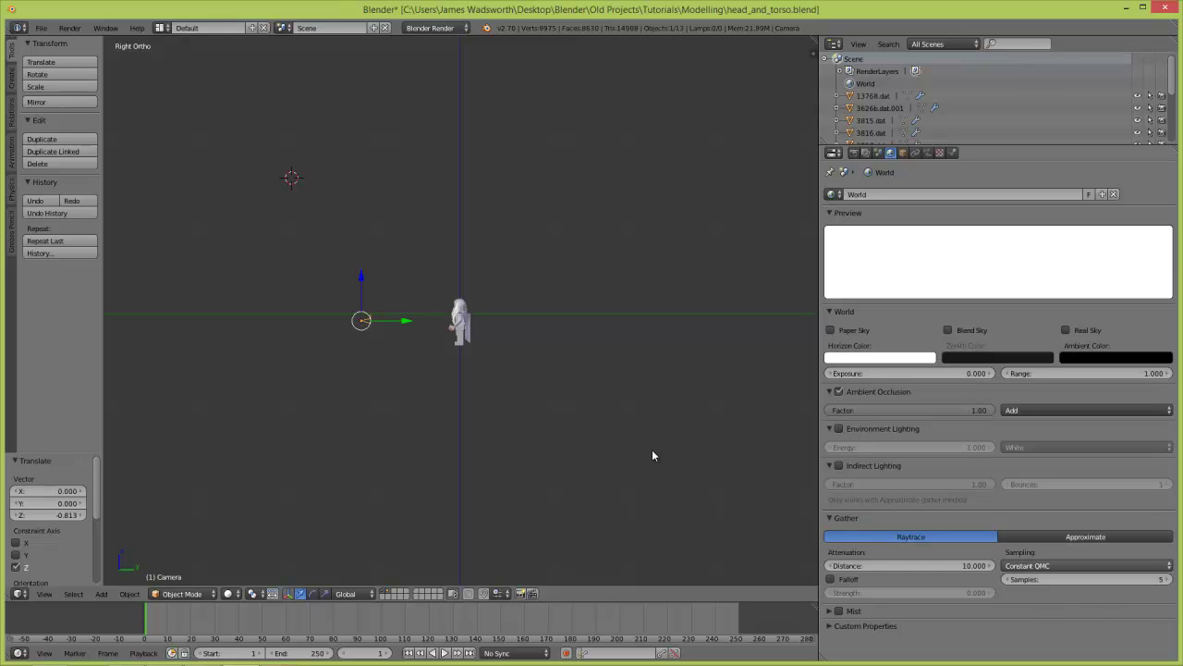
pyautogui.press('F12')
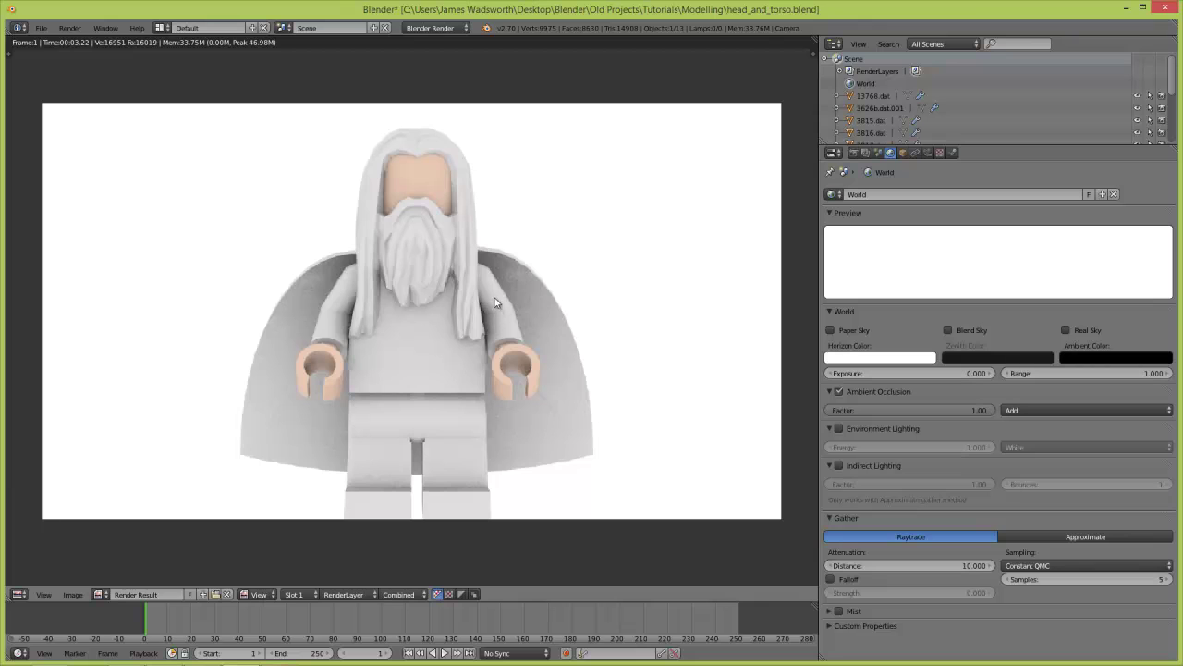
# Add a Sun lamp, tilting it -35° and repositioning it in the side view.
pyautogui.press('Escape')
pyautogui.hotkey('shift', 'a')
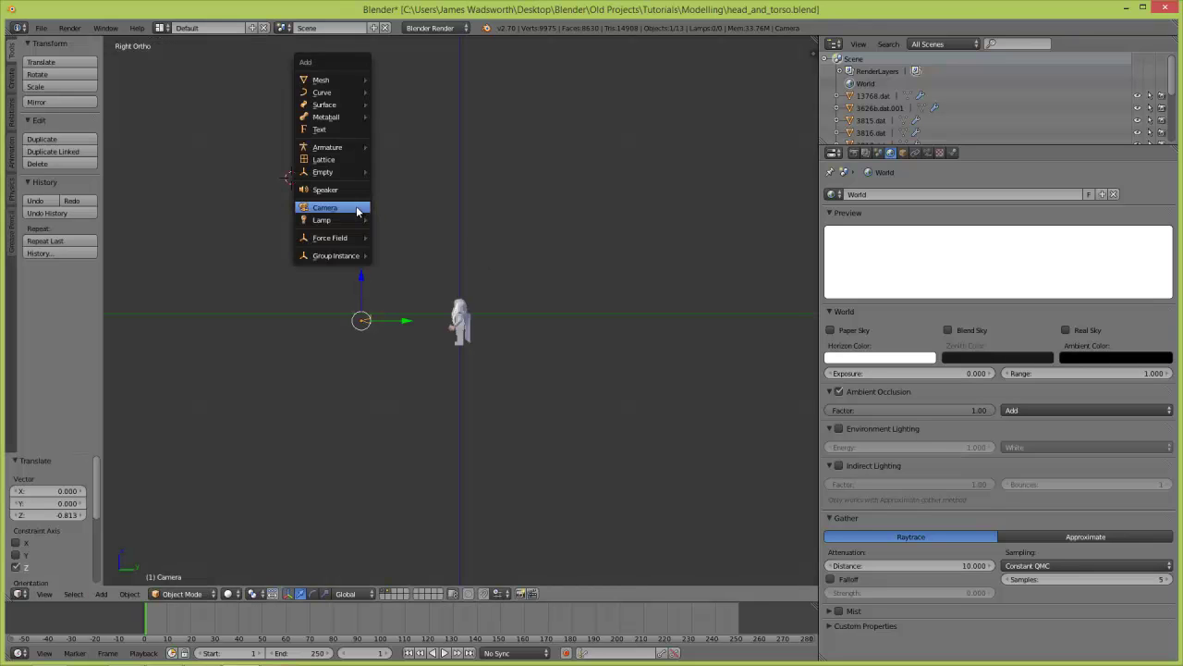
pyautogui.moveTo(356, 220)
pyautogui.click(441, 232)
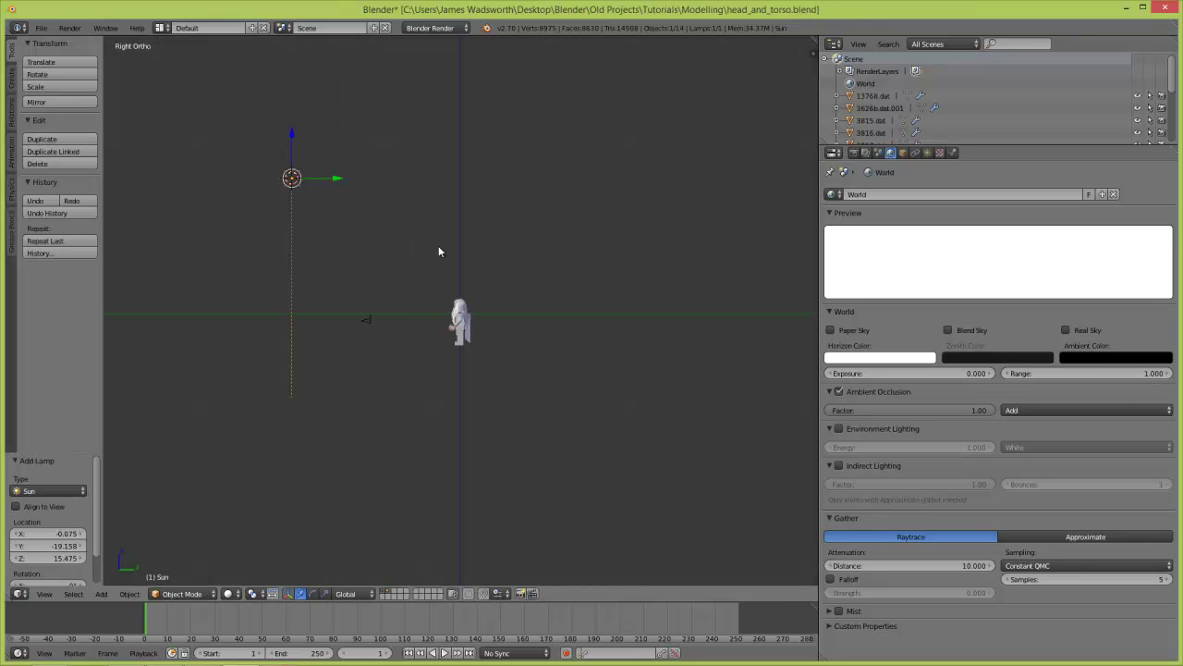
pyautogui.press('r')
pyautogui.click(379, 220)
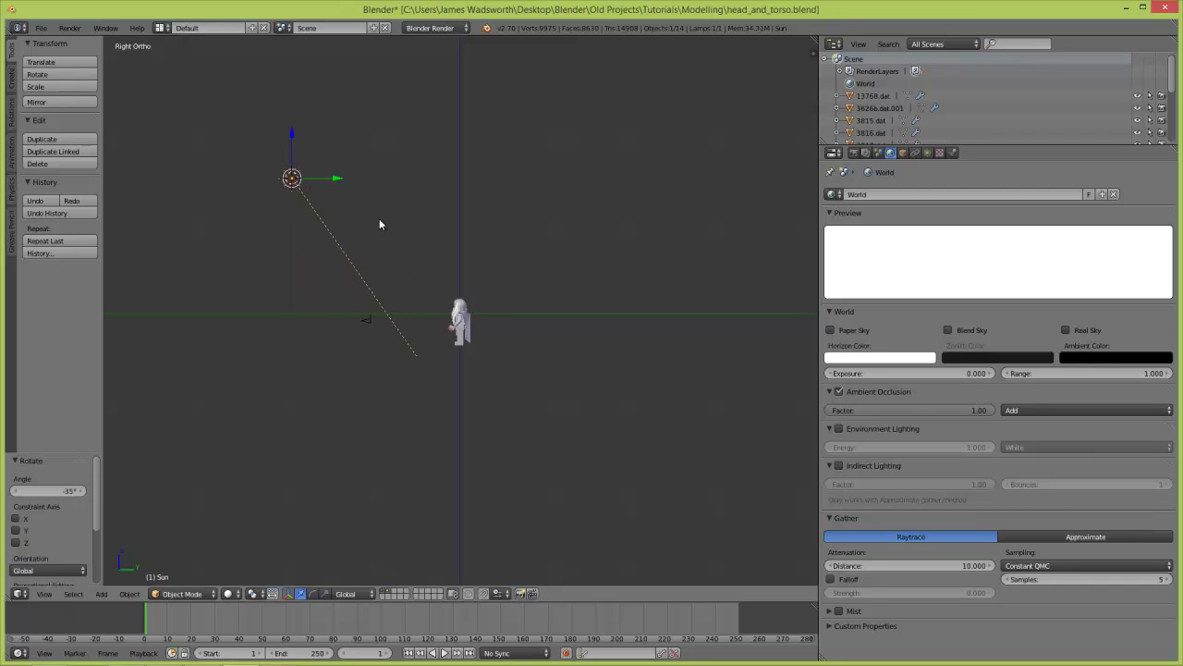
pyautogui.press('g')
pyautogui.click(432, 221)
# Turn the sun 45° in top view, place it at X -9, Y 4, and view through the camera.
pyautogui.press('KP_7')
pyautogui.press('r')
pyautogui.click(606, 239)
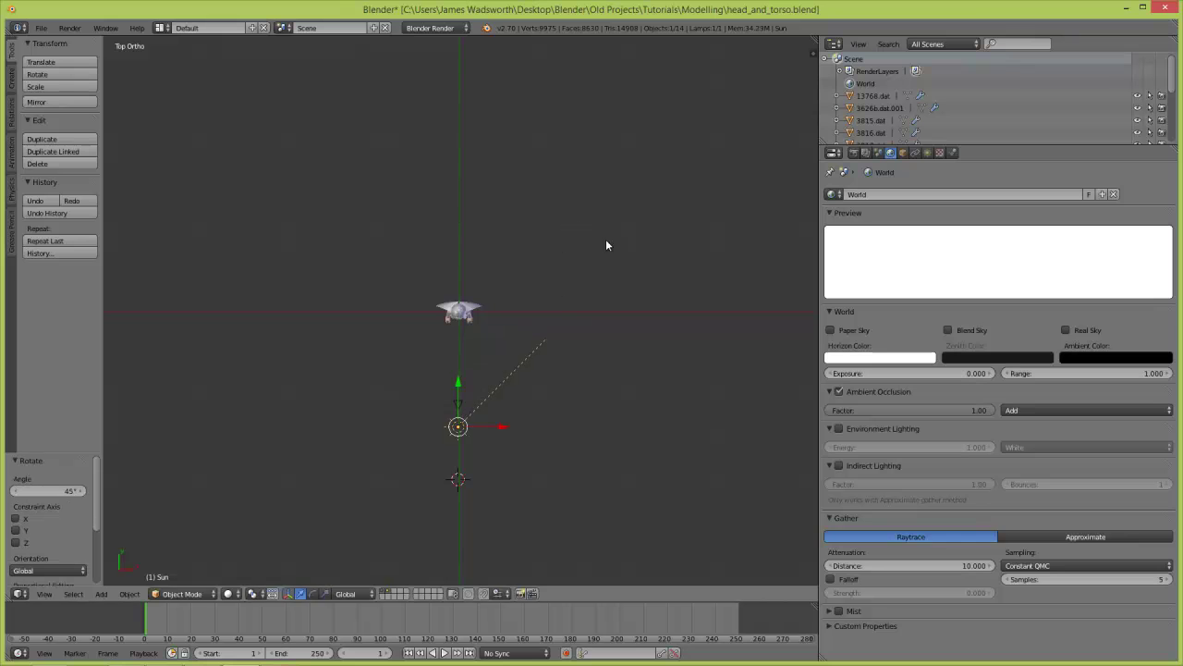
pyautogui.press('g')
pyautogui.click(524, 211)
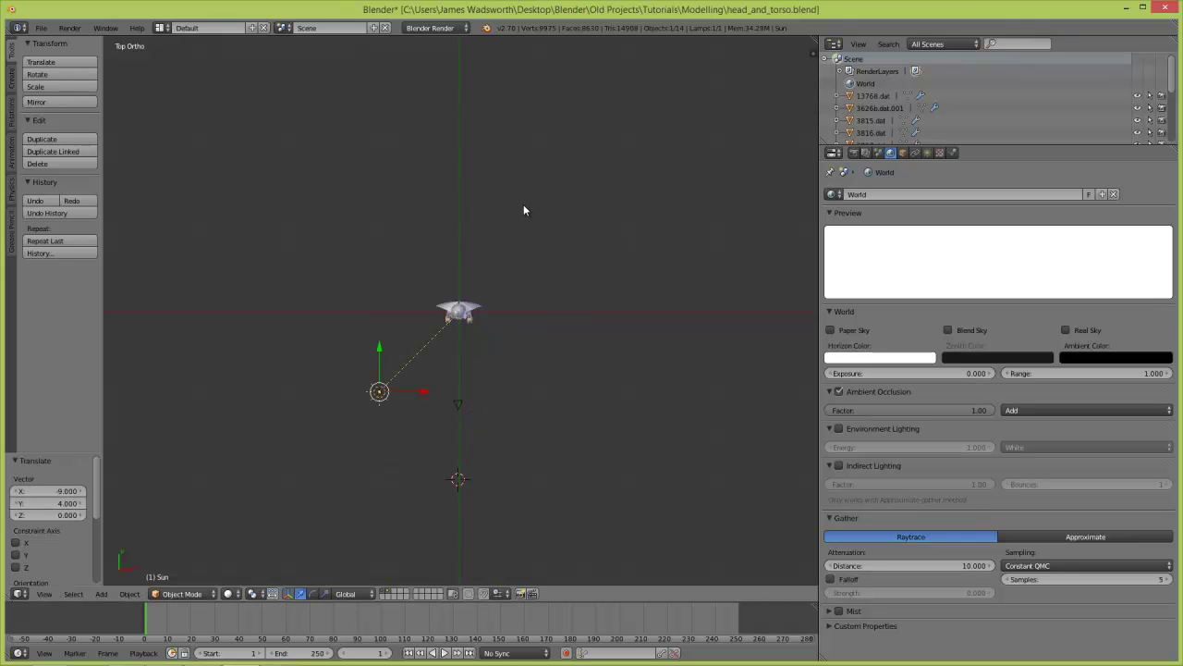
pyautogui.press('KP_0')
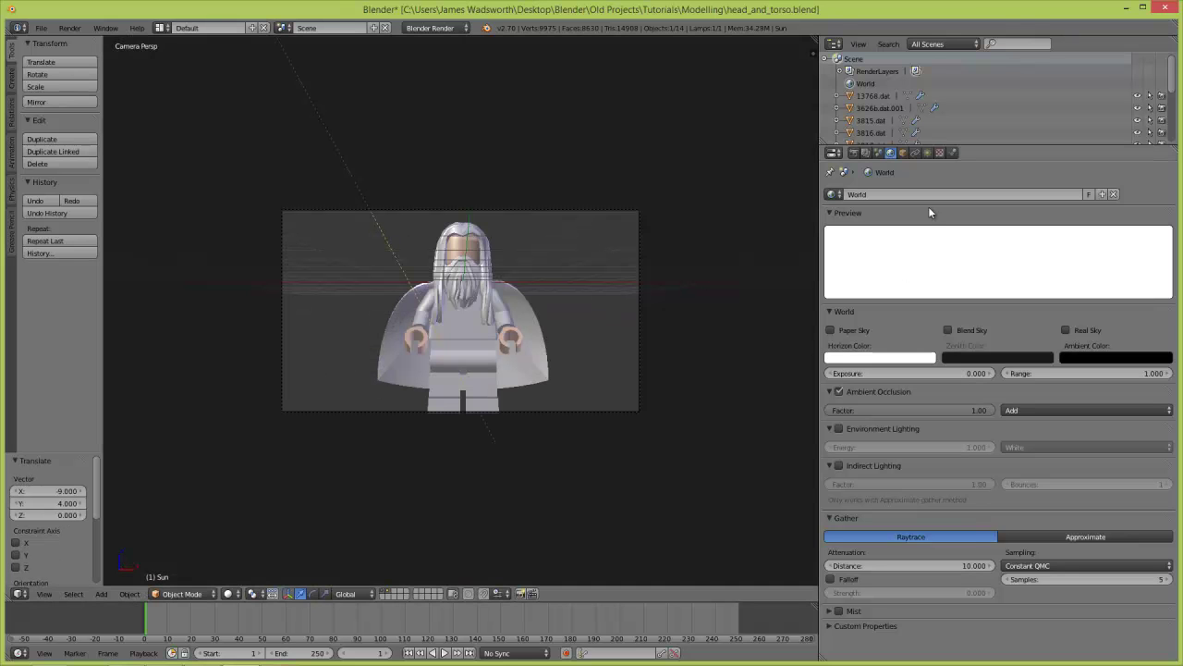
# Enable ray-traced shadows on the sun lamp, set its energy to 0.5, and render again.
pyautogui.click(928, 152)
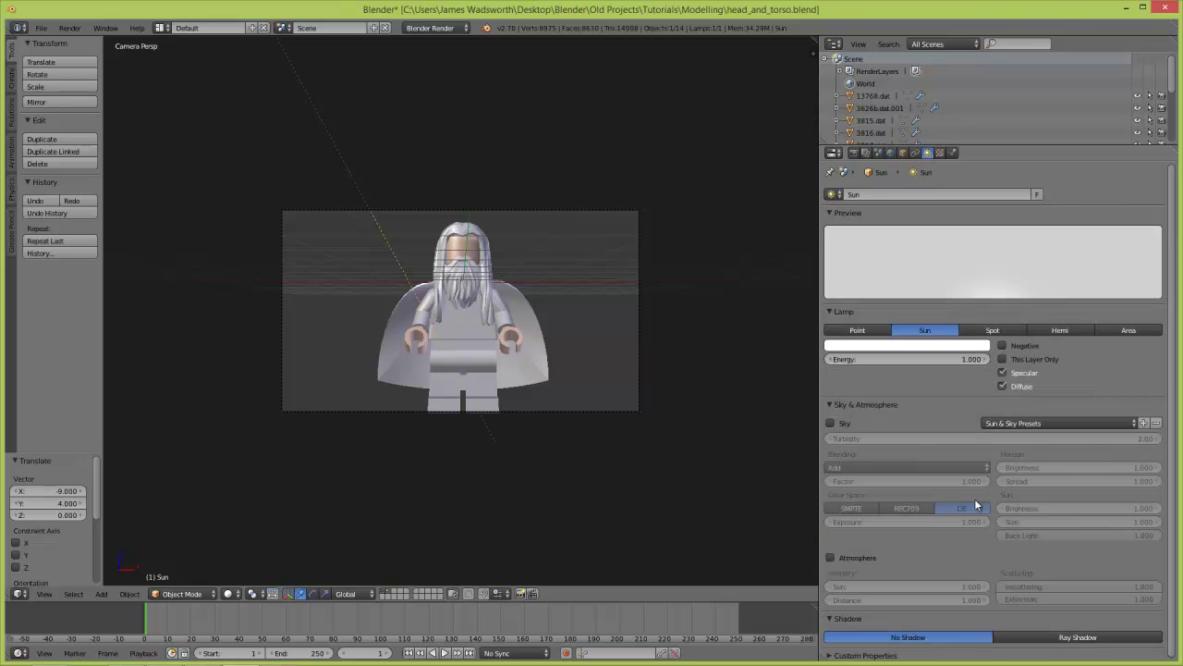
pyautogui.click(1063, 638)
pyautogui.scroll(-3, 1058, 602)
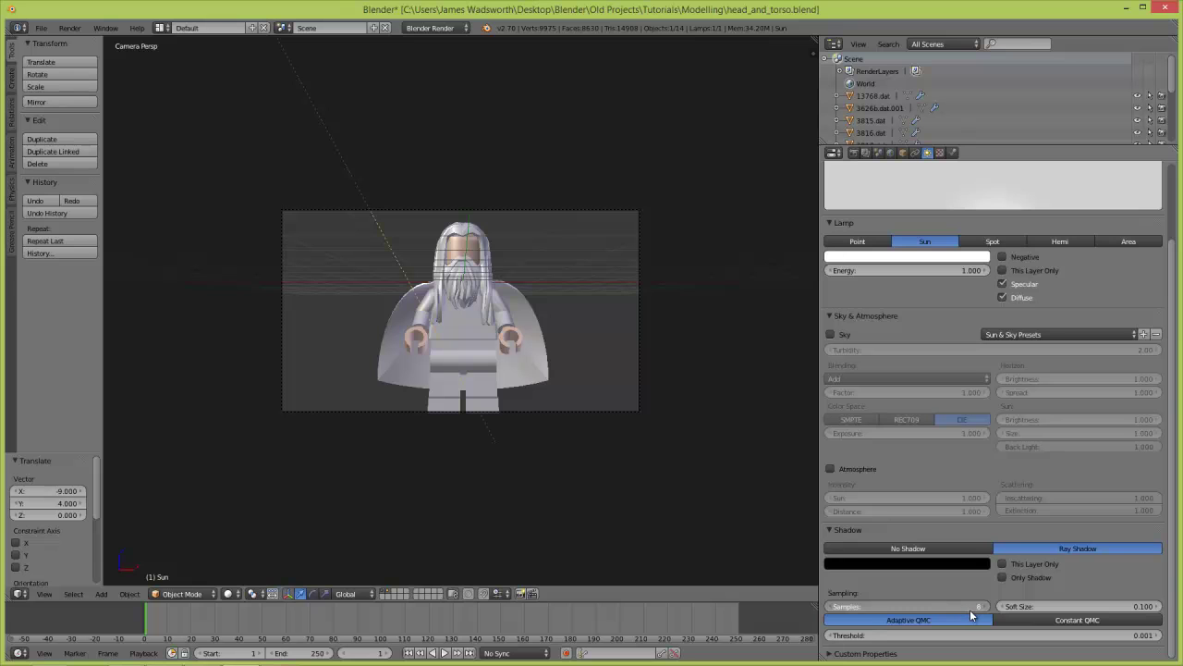
pyautogui.scroll(3, 952, 471)
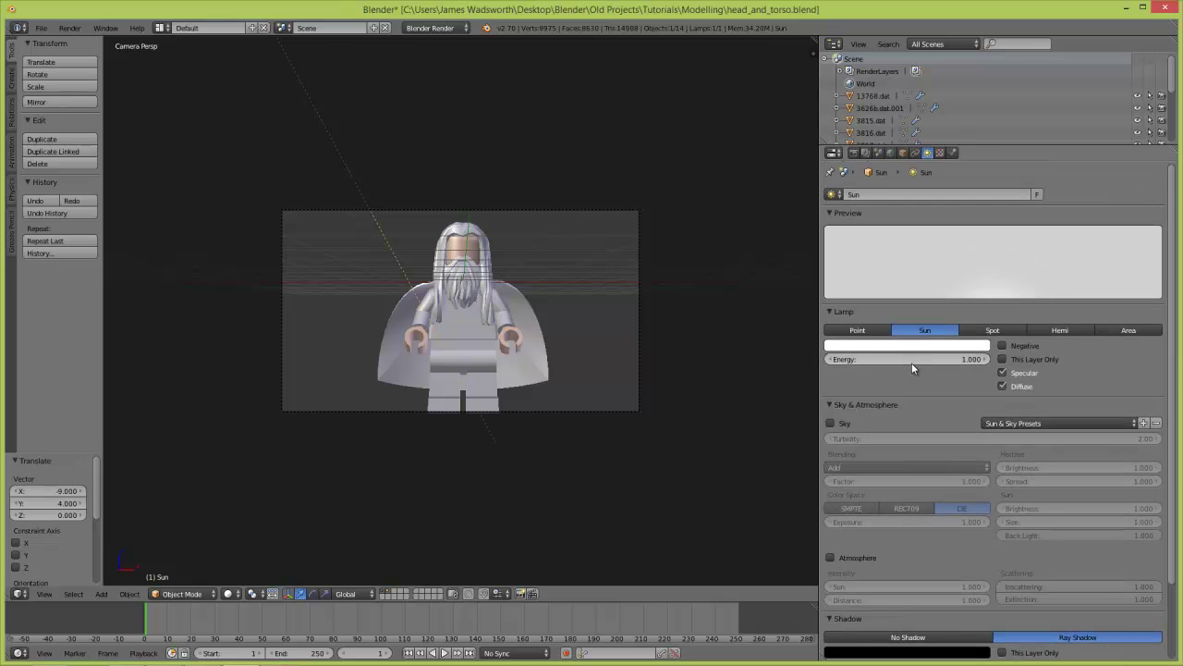
pyautogui.click(923, 361)
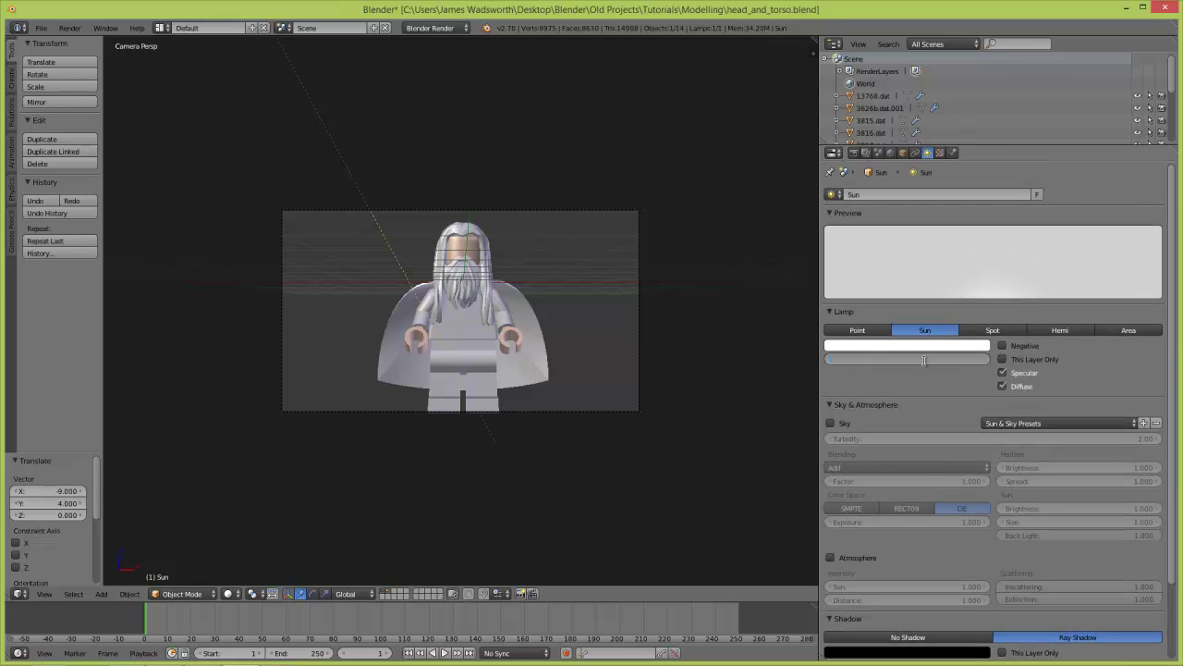
pyautogui.write('0.5')
pyautogui.press('Return')
pyautogui.press('F12')
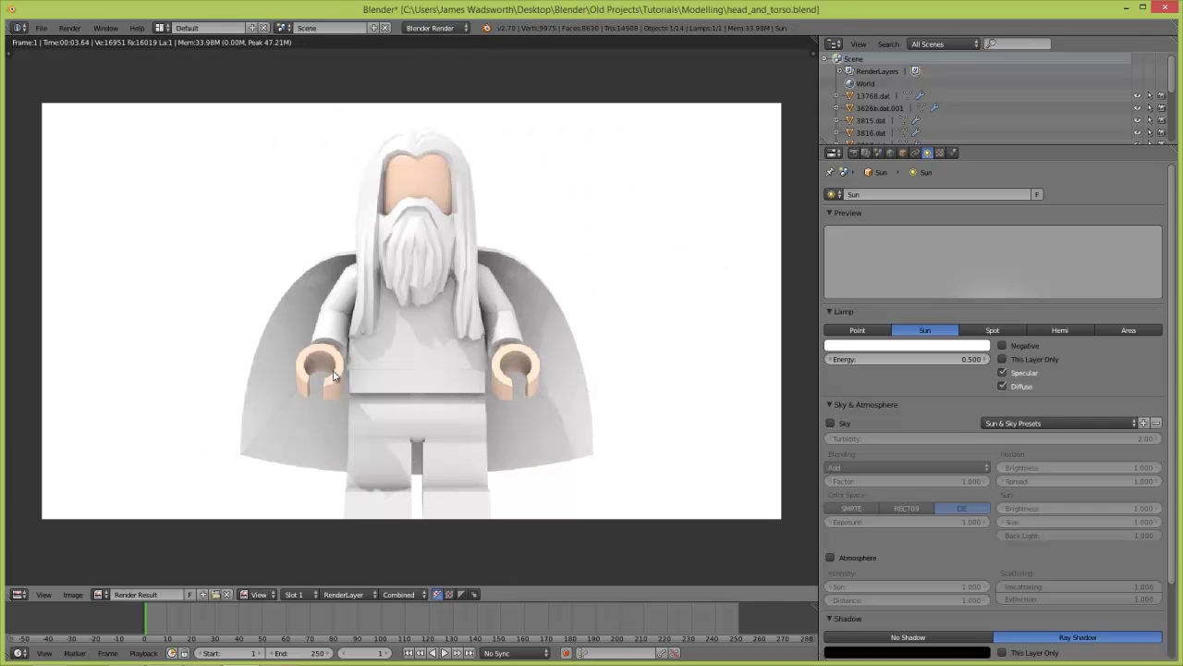
# Zoom out on the finished render, then close it to return to the camera view.
pyautogui.scroll(-1, 424, 354)
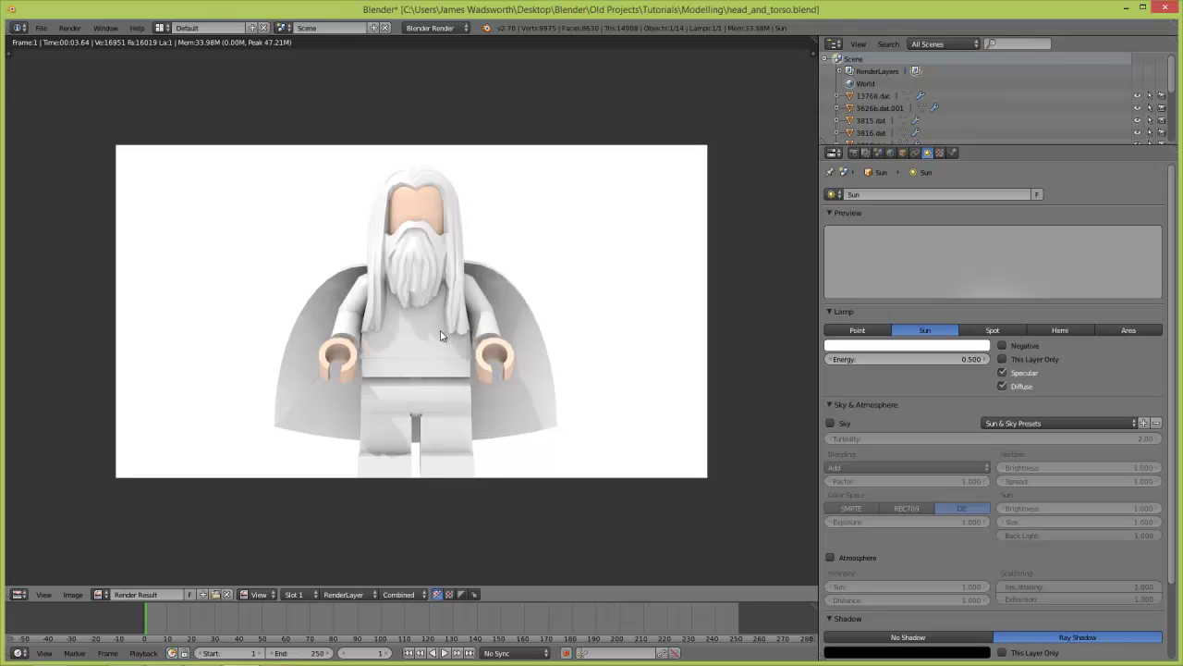
pyautogui.press('Escape')
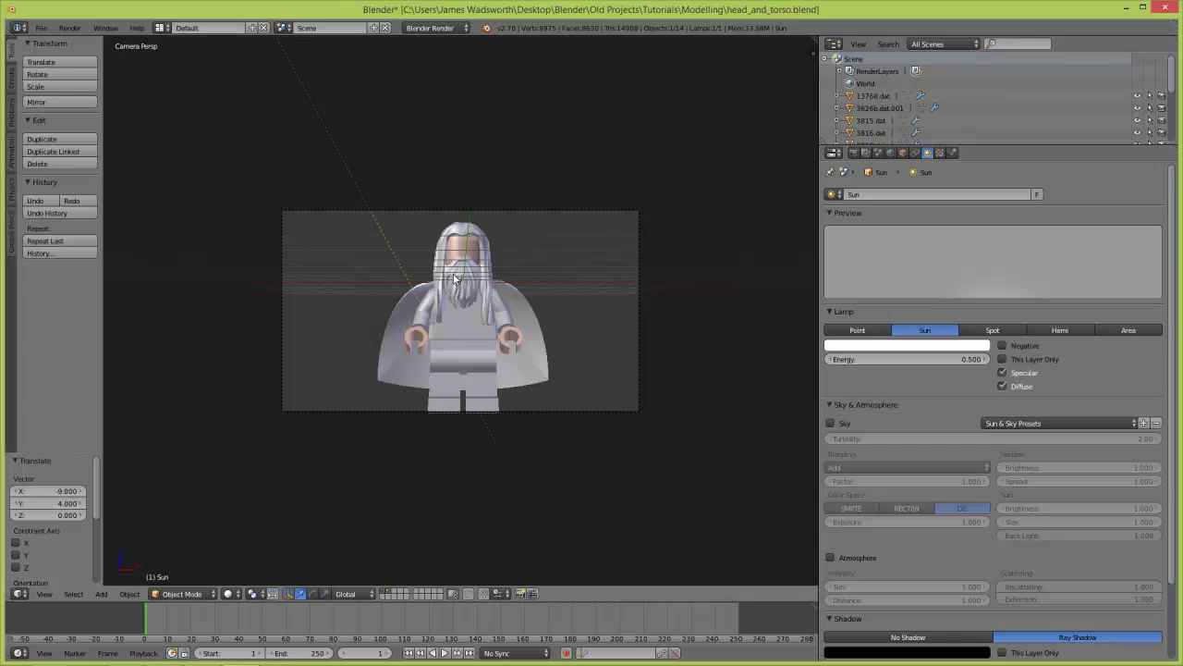
# Select the head piece, frame it in front view, and hide the hair in the Outliner.
pyautogui.rightClick(456, 245)
pyautogui.press('Home')
pyautogui.press('z')
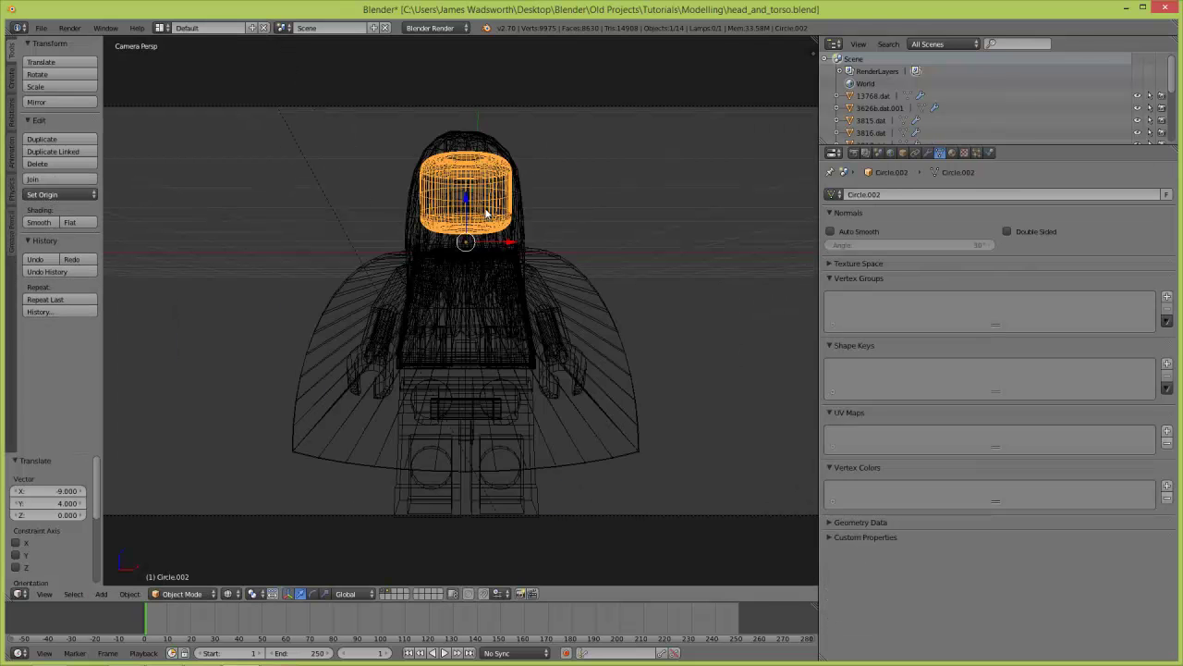
pyautogui.press('KP_1')
pyautogui.press('KP_Decimal')
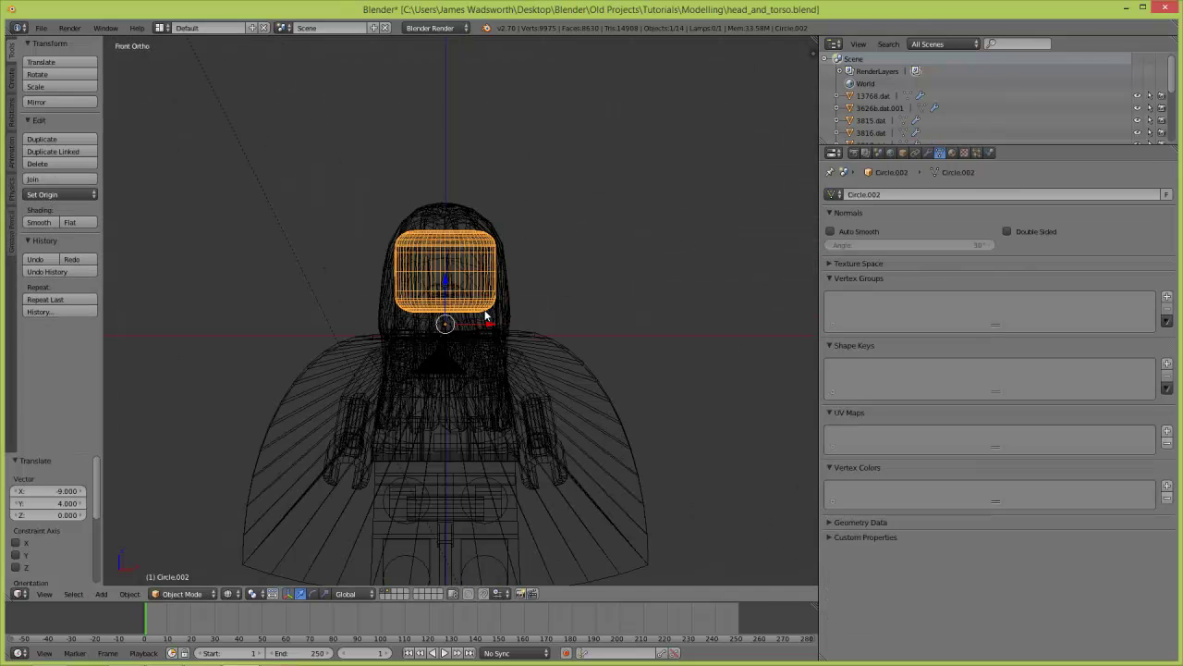
pyautogui.click(389, 591)
pyautogui.press('z')
pyautogui.scroll(3, 450, 279)
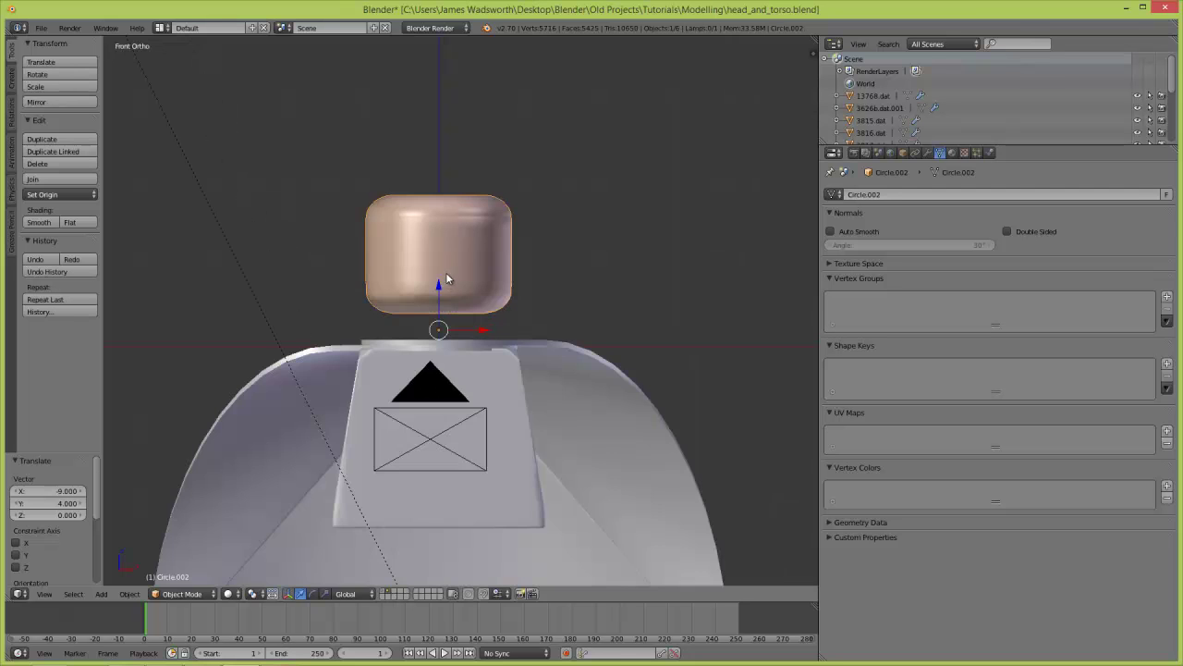
pyautogui.keyDown('shift'); pyautogui.moveTo(448, 277); pyautogui.dragTo(465, 391, button='middle'); pyautogui.keyUp('shift')
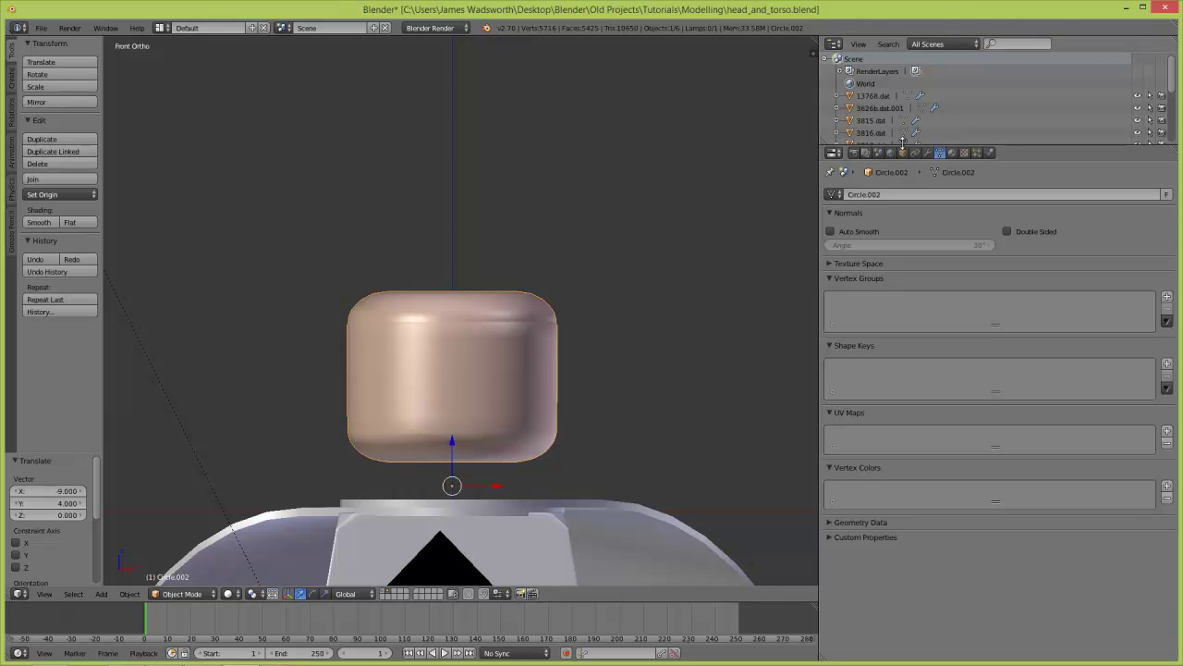
# In Edit Mode, select the head's upper rim edge loop and mark it as a UV seam.
pyautogui.press('Tab')
pyautogui.scroll(2, 447, 417)
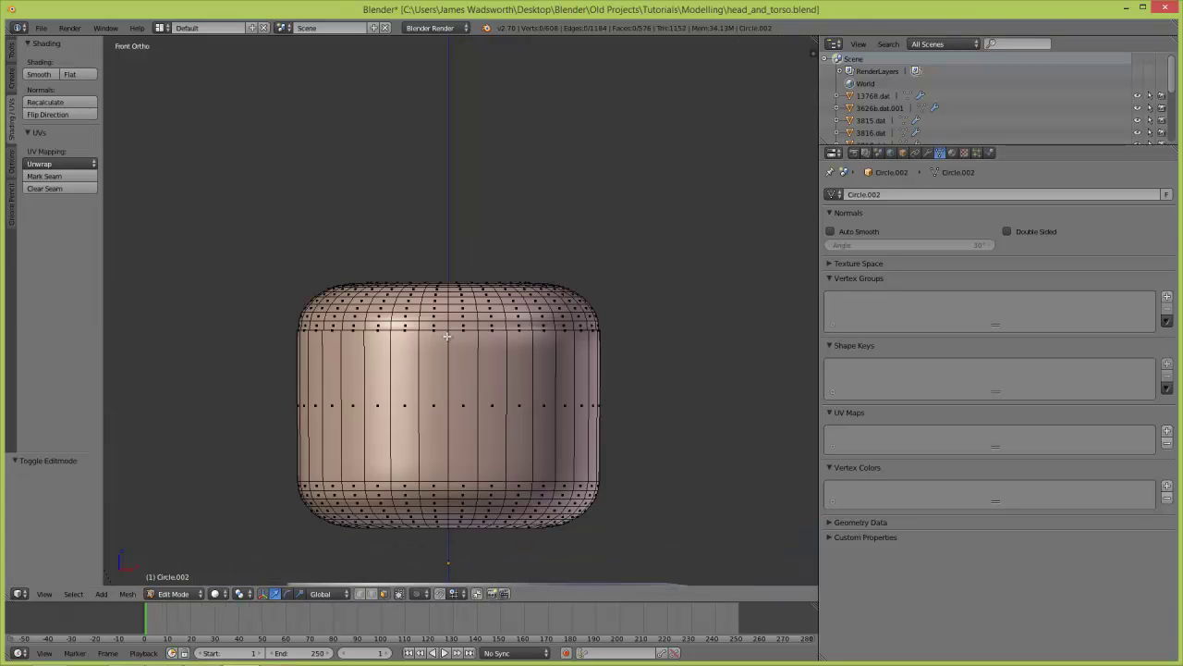
pyautogui.scroll(4, 441, 438)
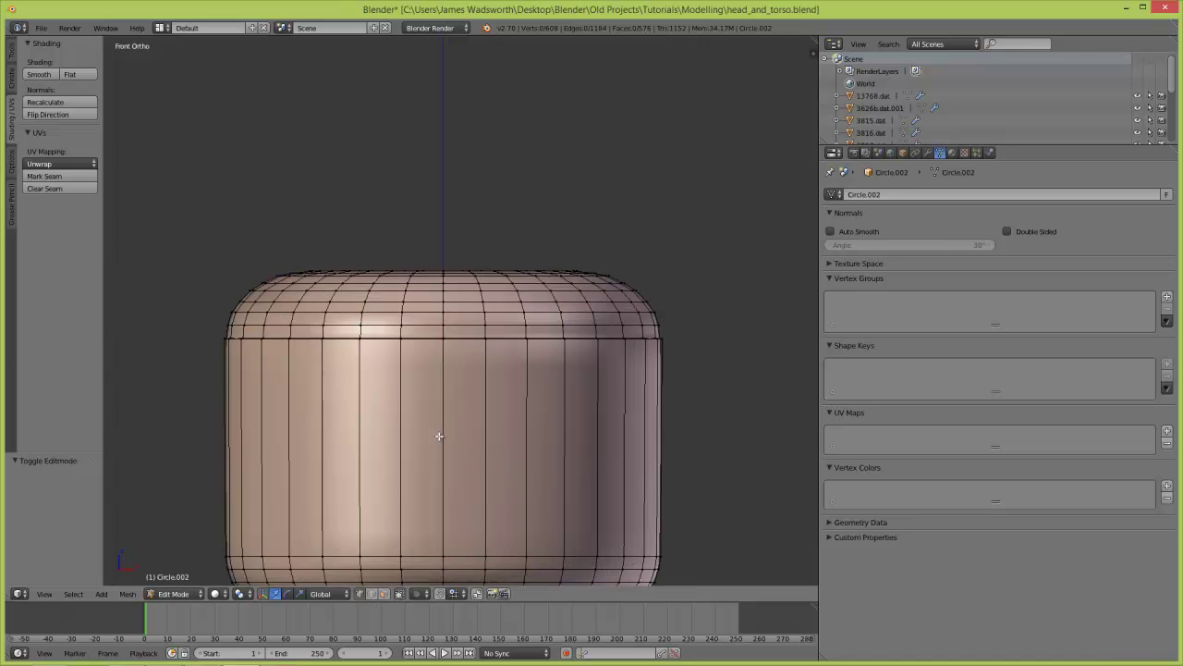
pyautogui.moveTo(439, 348); pyautogui.dragTo(448, 447, button='middle')
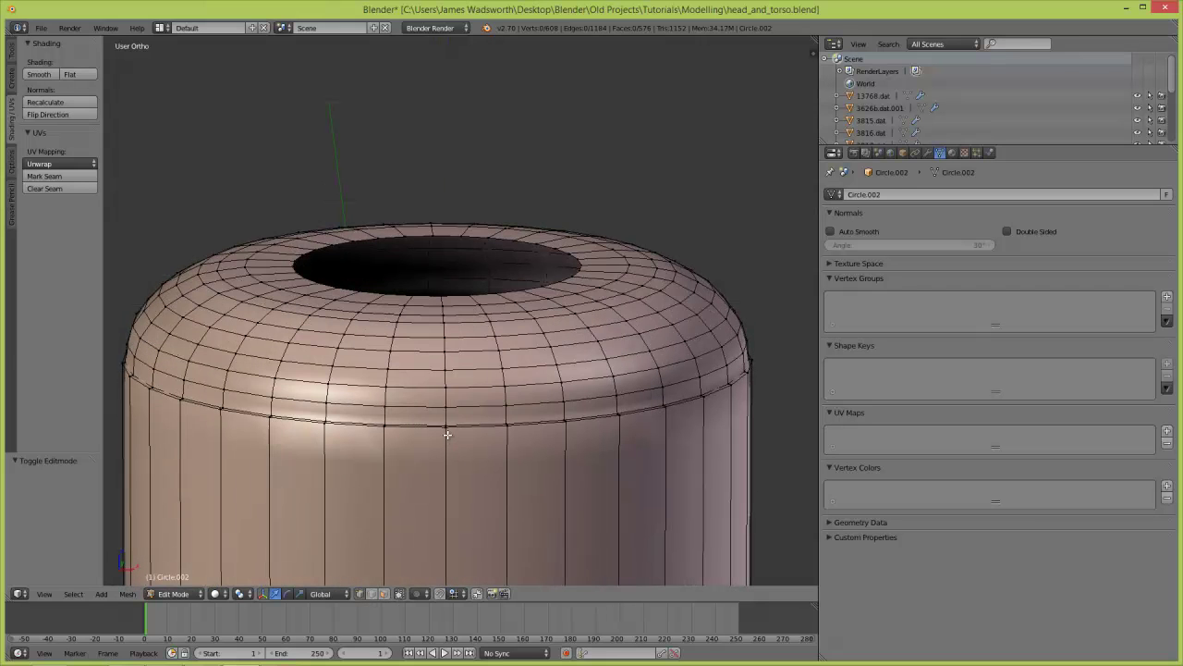
pyautogui.keyDown('alt'); pyautogui.rightClick(447, 429); pyautogui.keyUp('alt')
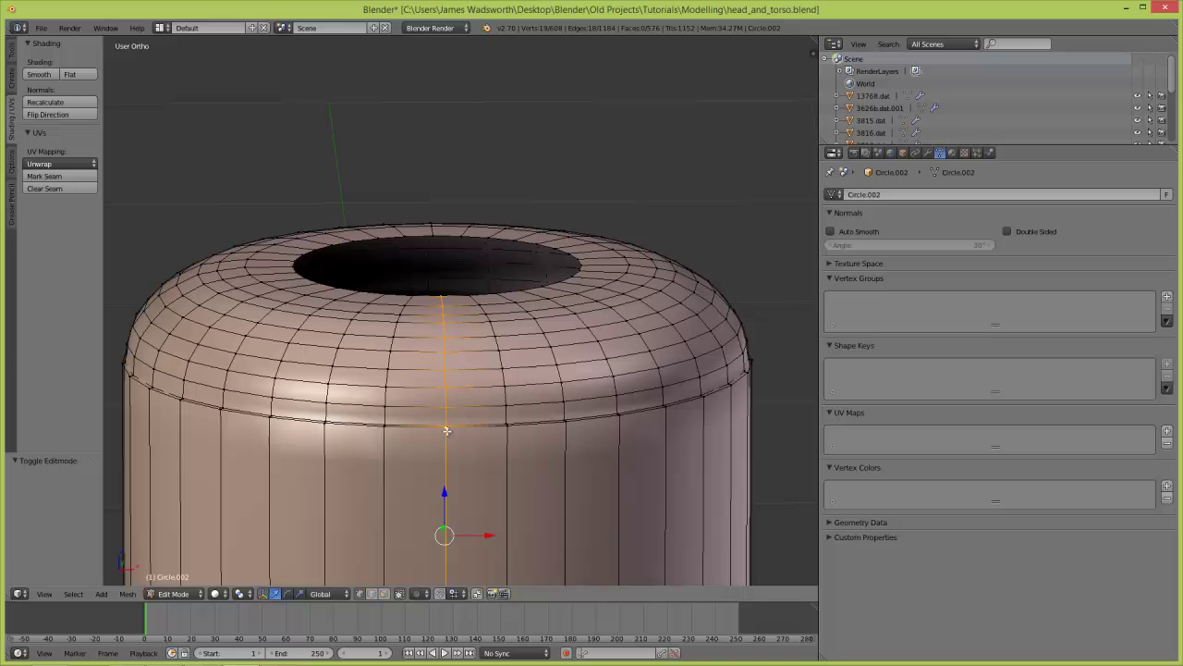
pyautogui.keyDown('alt'); pyautogui.rightClick(507, 429); pyautogui.keyUp('alt')
pyautogui.keyDown('alt'); pyautogui.rightClick(559, 422); pyautogui.keyUp('alt')
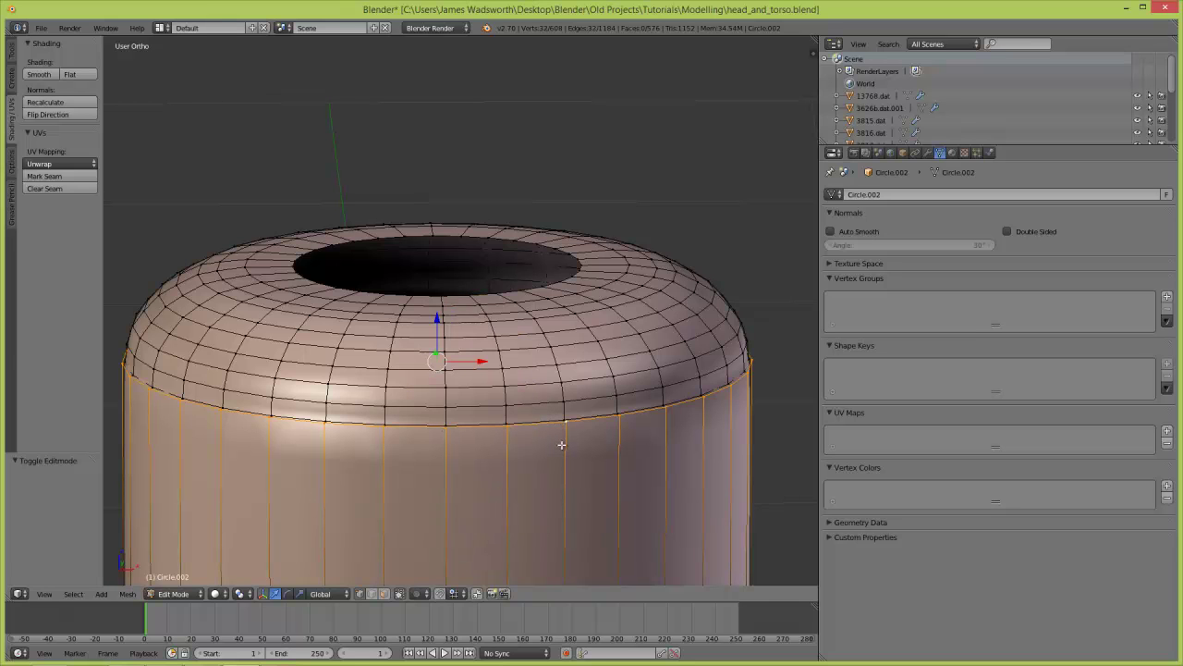
pyautogui.moveTo(561, 444); pyautogui.dragTo(498, 434, button='middle')
pyautogui.press('KP_7')
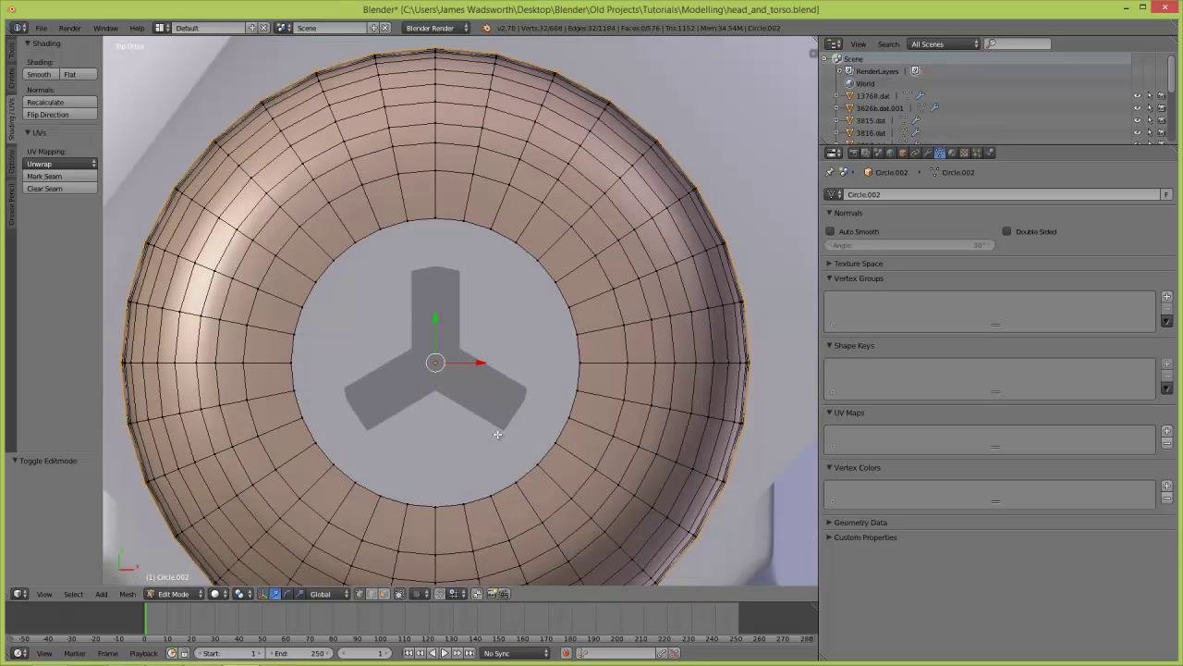
pyautogui.scroll(-4, 497, 433)
pyautogui.press('z')
pyautogui.press('b')
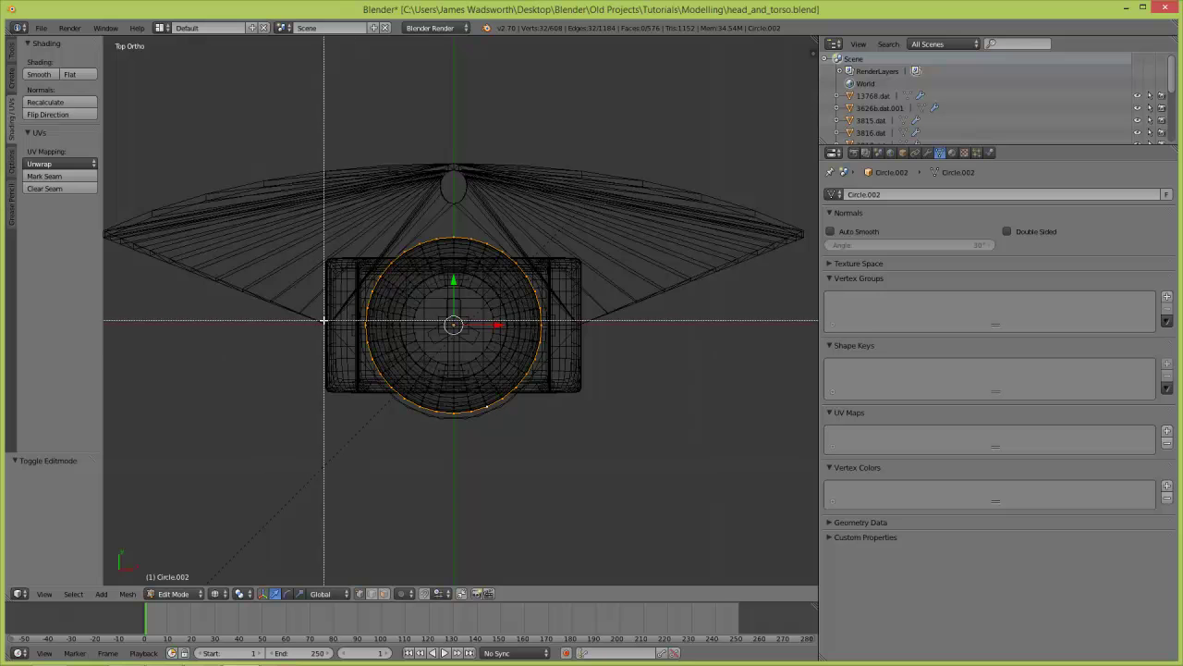
pyautogui.moveTo(324, 321); pyautogui.dragTo(756, 179)
pyautogui.moveTo(713, 264)
pyautogui.mouseDown(button='middle')
pyautogui.moveTo(708, 166)
pyautogui.moveTo(710, 246)
pyautogui.mouseUp(button='middle')
pyautogui.press('z')
pyautogui.scroll(4, 475, 373)
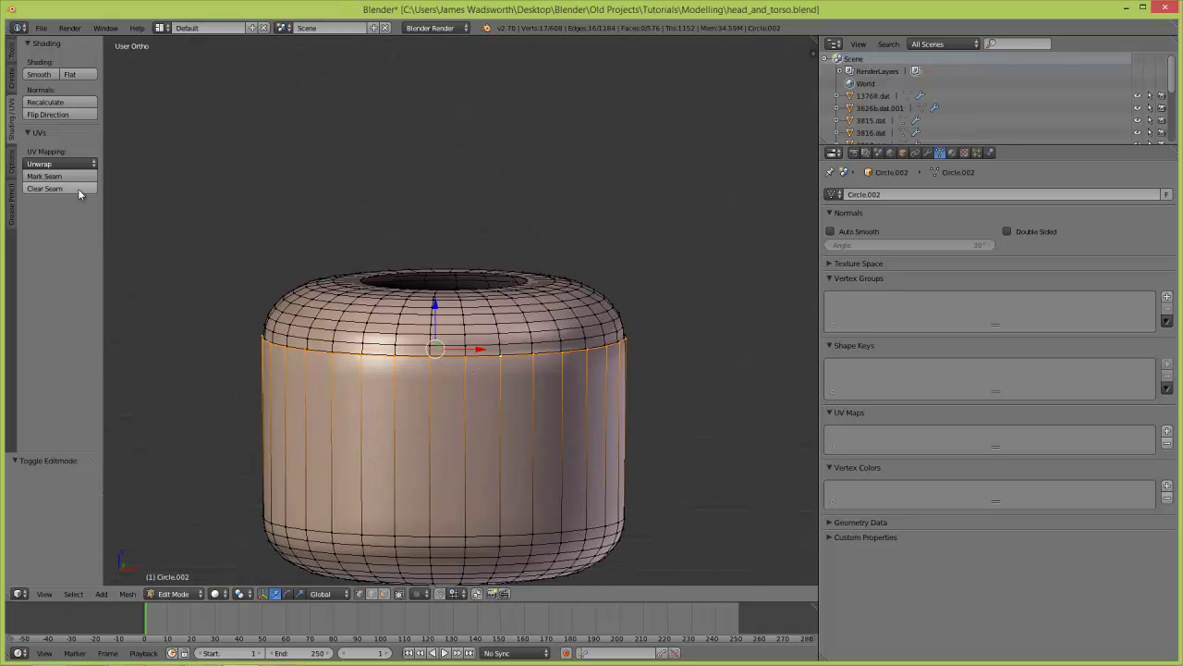
pyautogui.click(60, 174)
# Mark half of the head's lower rim edge loop as a UV seam.
pyautogui.moveTo(214, 258); pyautogui.dragTo(298, 321, button='middle')
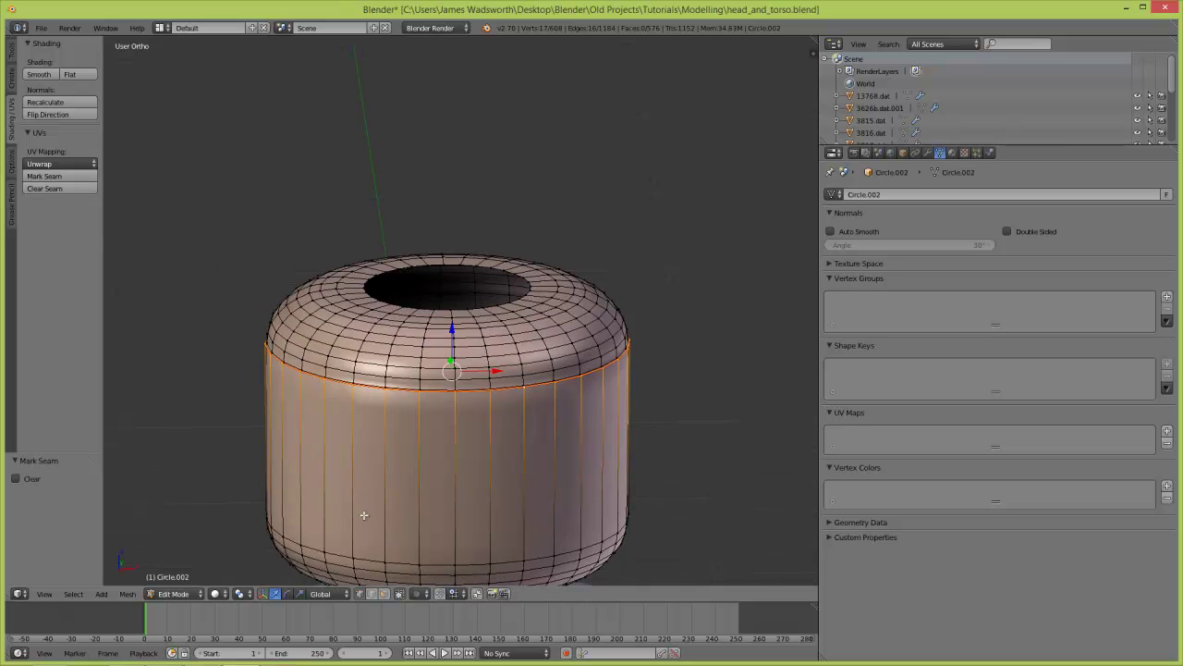
pyautogui.scroll(4, 357, 483)
pyautogui.rightClick(381, 418)
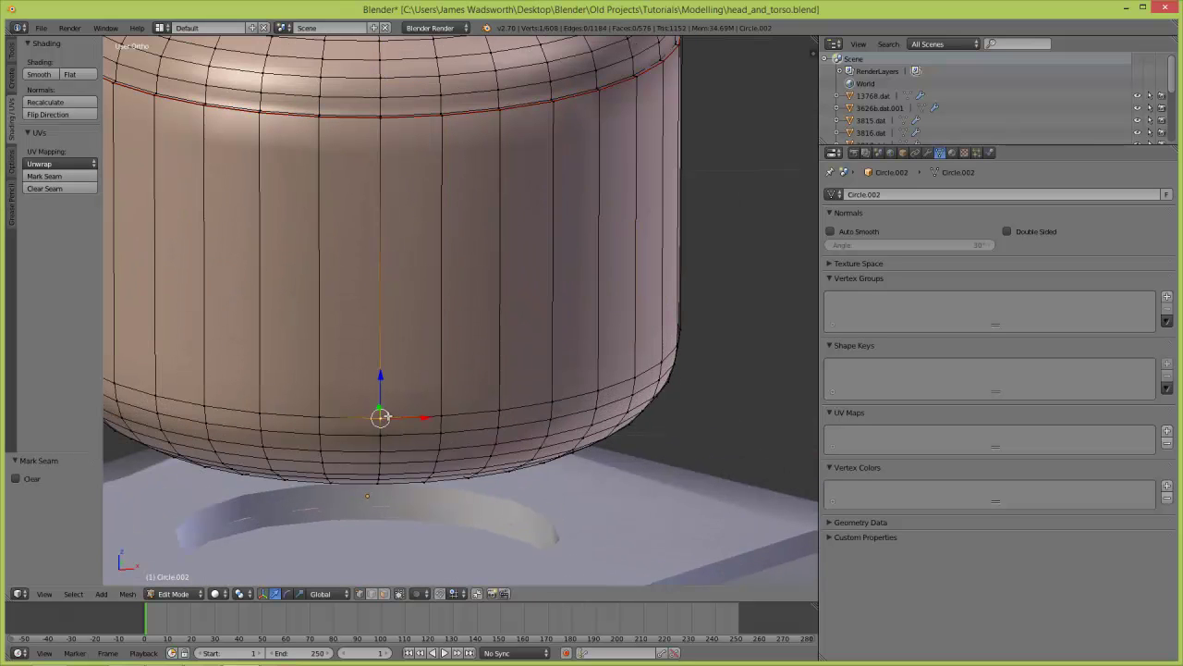
pyautogui.keyDown('alt'); pyautogui.rightClick(378, 418); pyautogui.keyUp('alt')
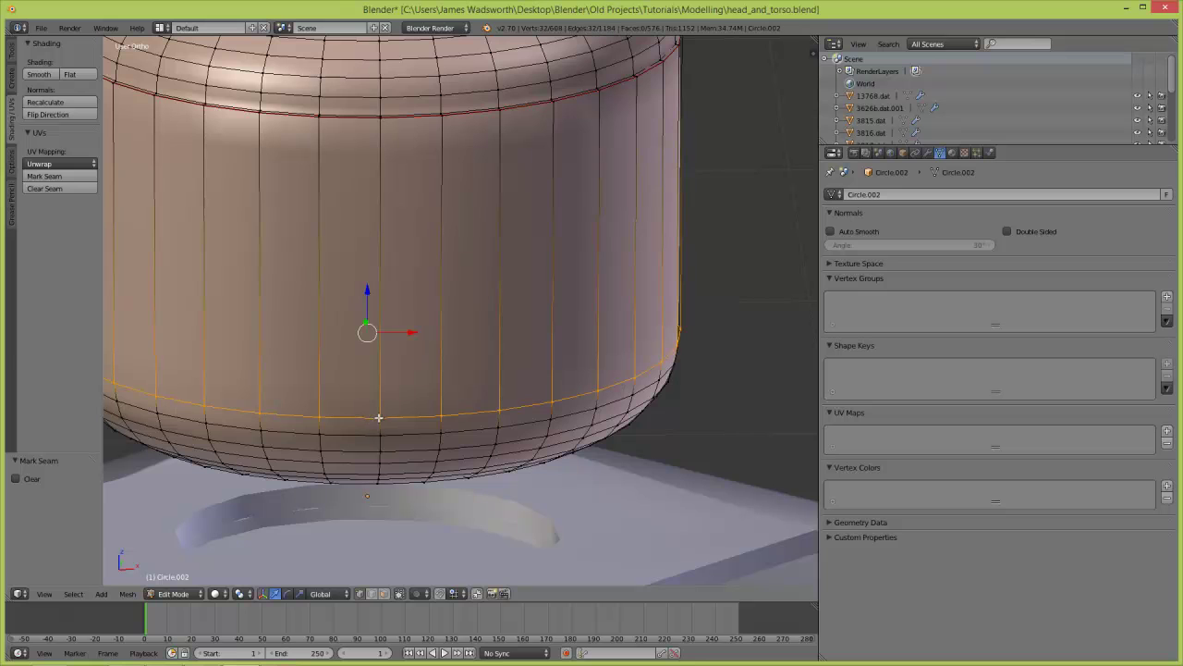
pyautogui.press('KP_7')
pyautogui.press('z')
pyautogui.scroll(-5, 293, 278)
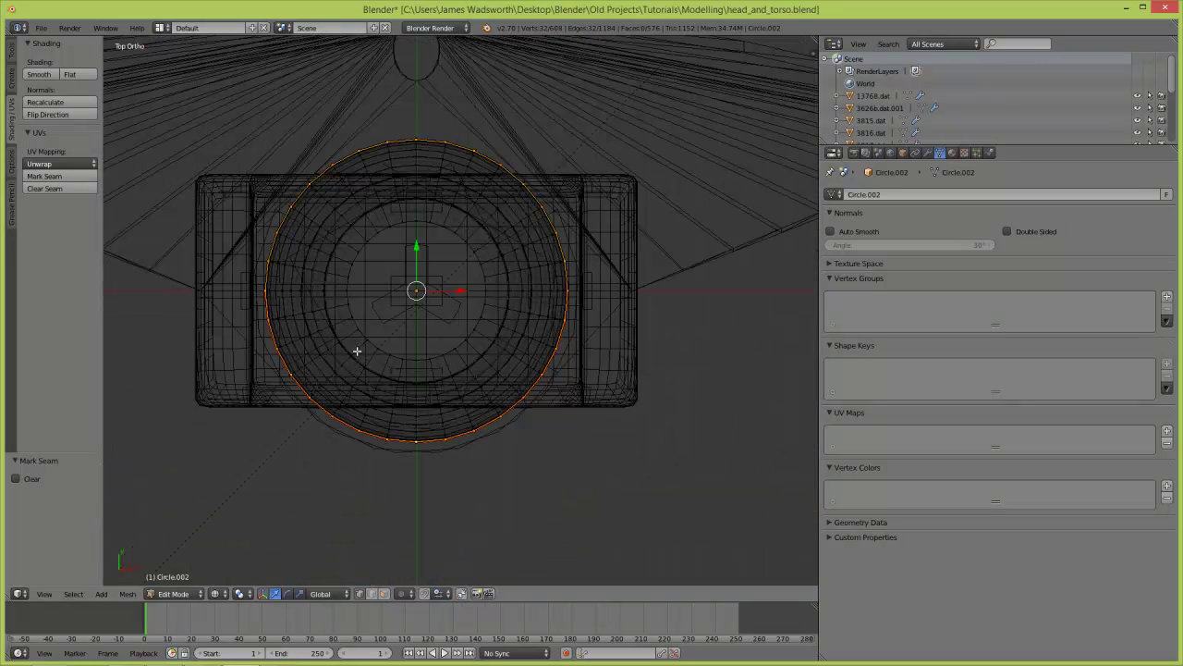
pyautogui.press('b')
pyautogui.moveTo(232, 281); pyautogui.dragTo(730, 43, button='middle')
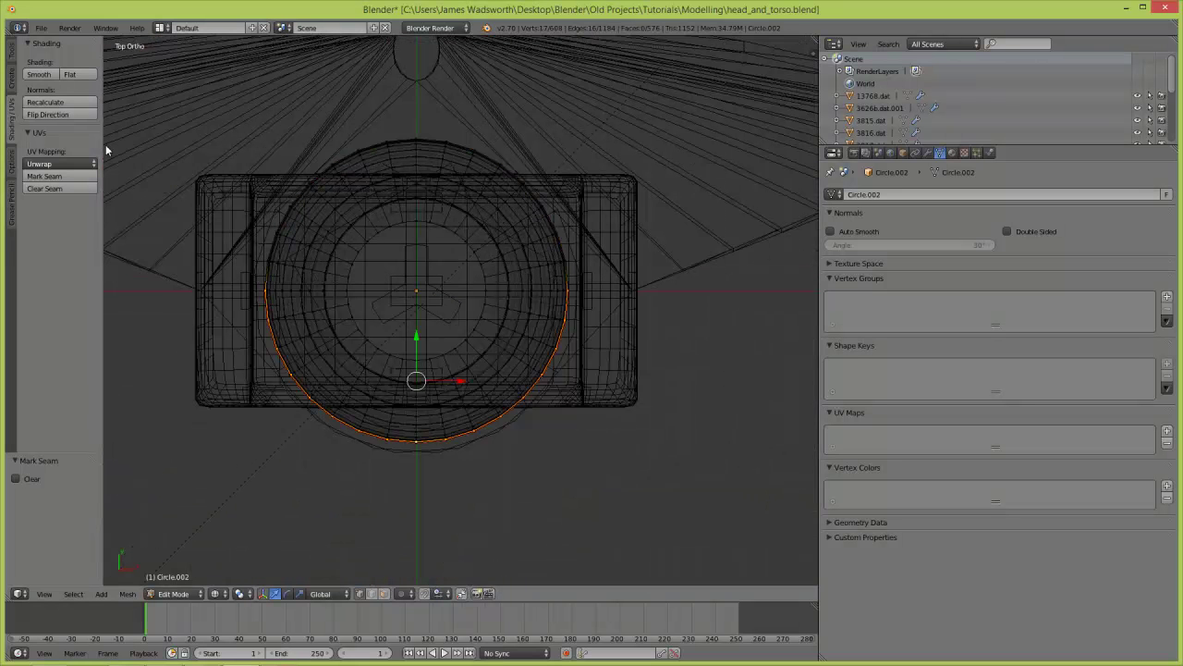
pyautogui.click(73, 176)
pyautogui.moveTo(393, 276)
pyautogui.mouseDown(button='middle')
pyautogui.moveTo(444, 284)
pyautogui.moveTo(478, 256)
pyautogui.moveTo(379, 255)
pyautogui.mouseUp(button='middle')
pyautogui.press('z')
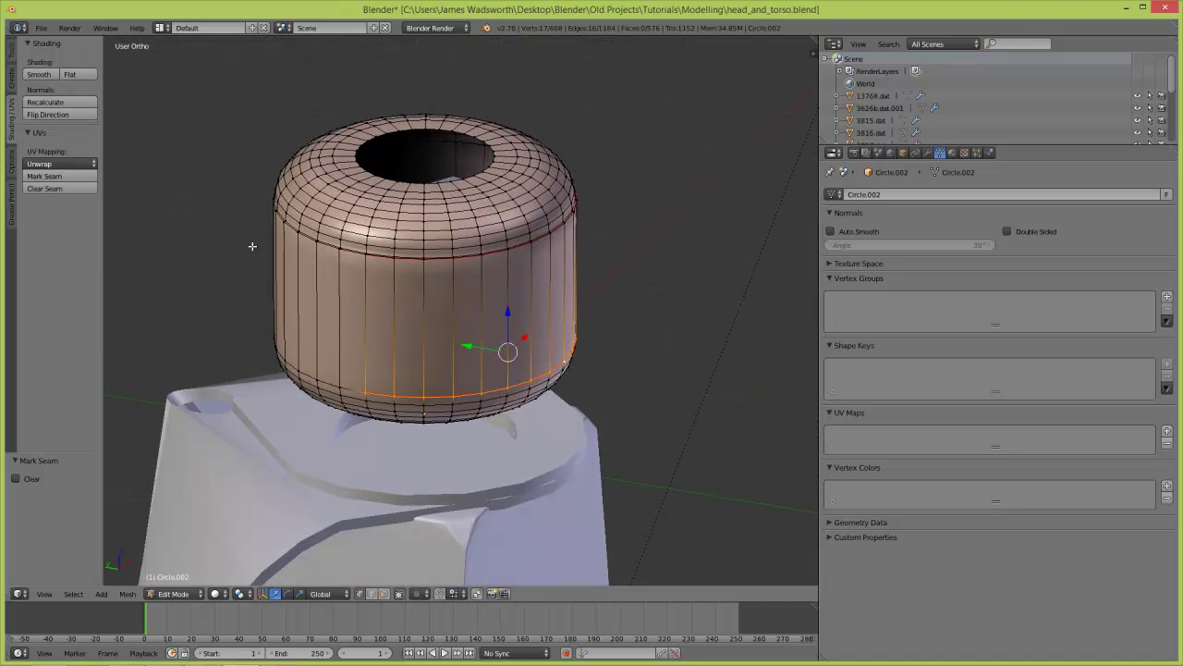
# Mark two vertical side edges of the head as seams, then deselect everything.
pyautogui.click(371, 594)
pyautogui.rightClick(352, 325)
pyautogui.moveTo(450, 320); pyautogui.dragTo(534, 301, button='middle')
pyautogui.keyDown('shift'); pyautogui.rightClick(548, 277); pyautogui.keyUp('shift')
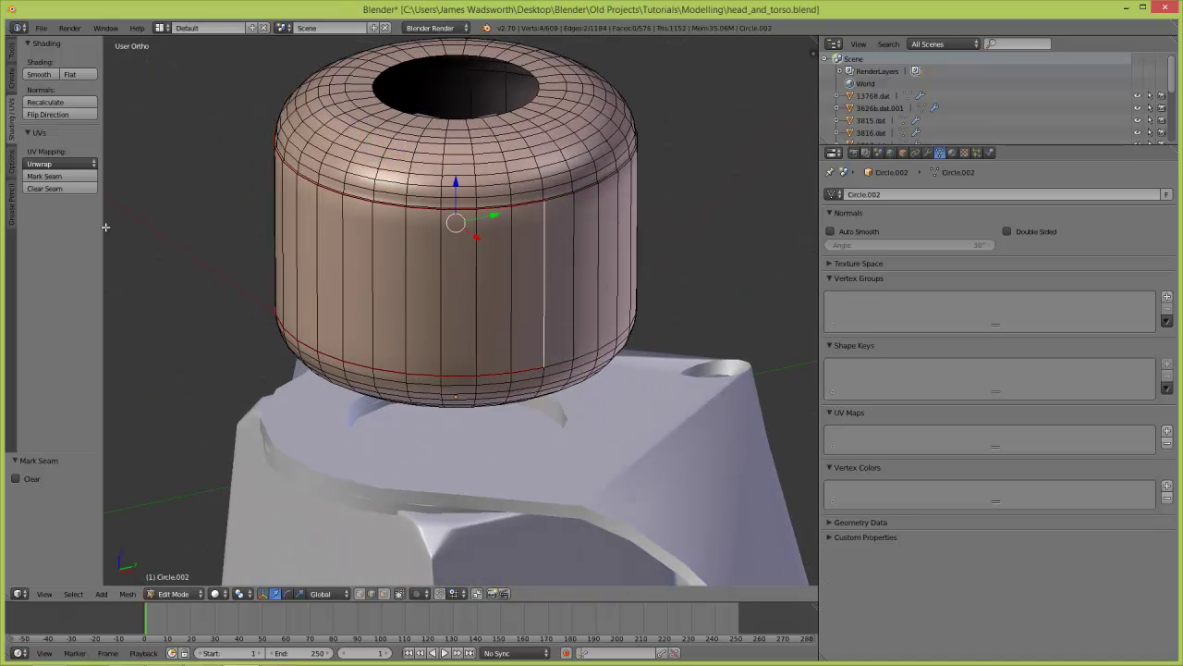
pyautogui.click(45, 176)
pyautogui.moveTo(238, 240); pyautogui.dragTo(393, 250, button='middle')
pyautogui.press('a')
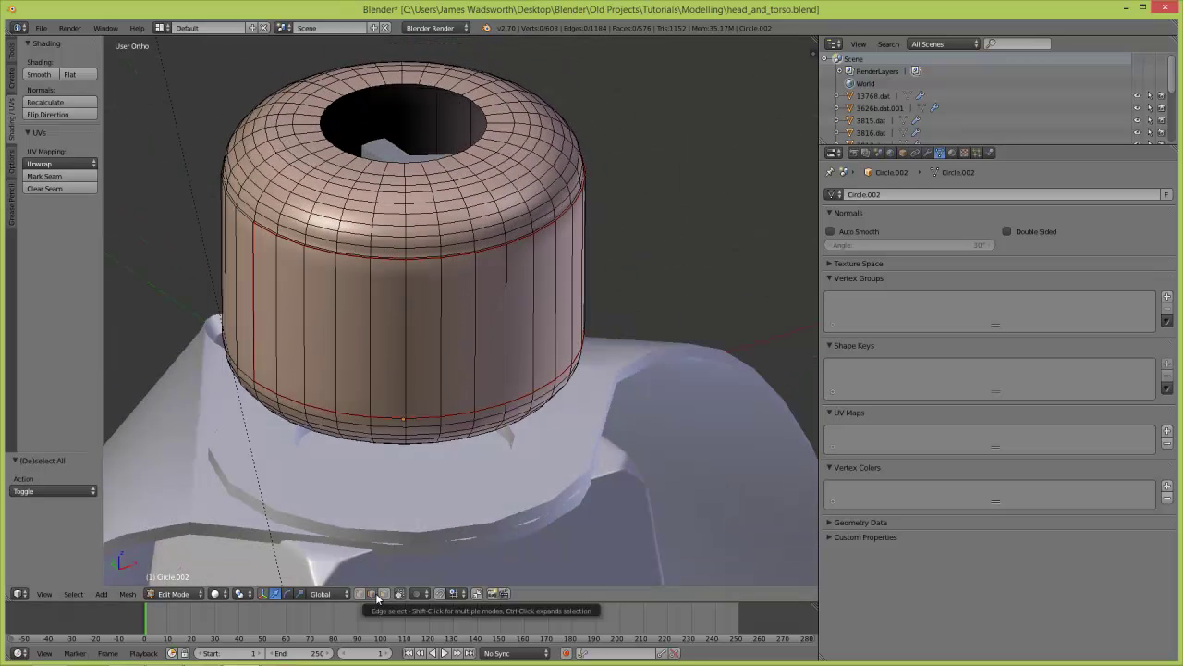
pyautogui.moveTo(497, 378); pyautogui.dragTo(454, 346, button='middle')
# Back in Object Mode, delete the head's Subsurf modifier from the Modifiers tab.
pyautogui.press('Tab')
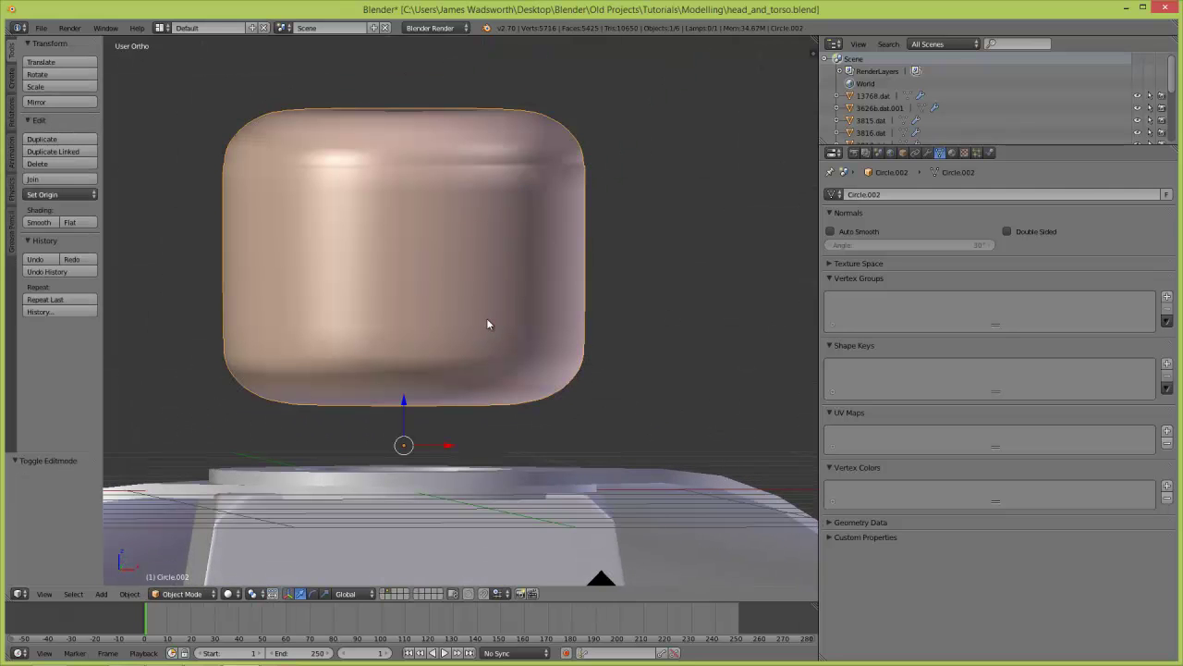
pyautogui.click(927, 152)
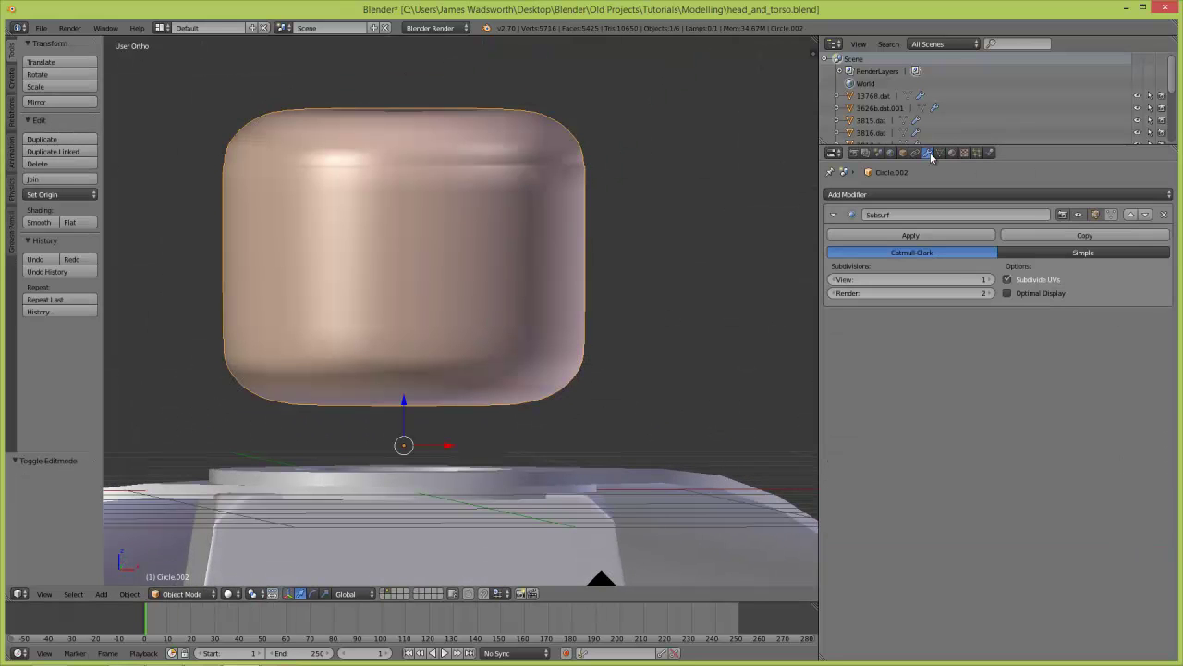
pyautogui.keyDown('shift'); pyautogui.moveTo(649, 210); pyautogui.dragTo(560, 228, button='middle'); pyautogui.keyUp('shift')
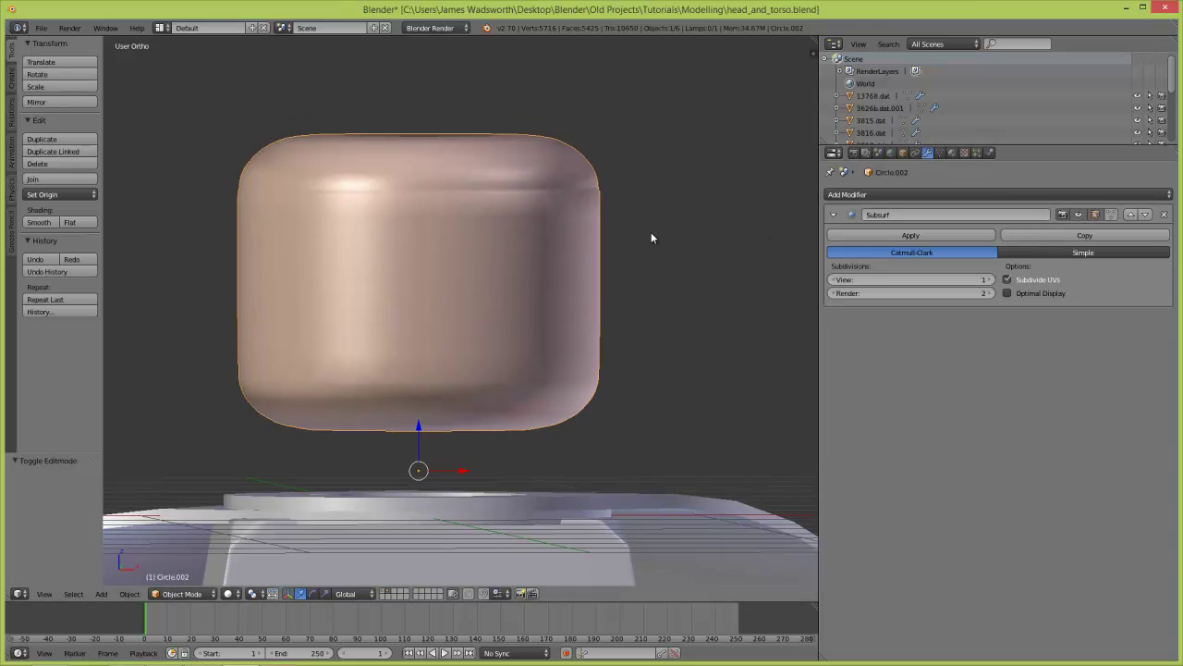
pyautogui.click(1166, 215)
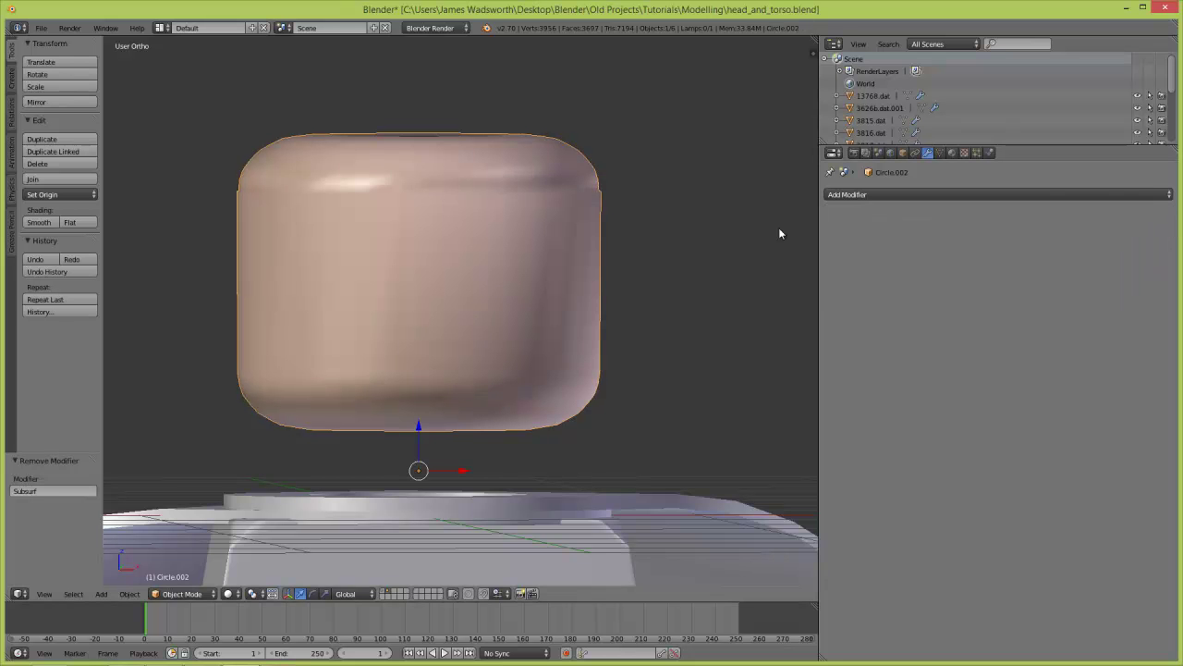
pyautogui.moveTo(776, 230); pyautogui.dragTo(623, 256, button='middle')
# Select all of the head's mesh and turn the Outliner area into a UV/Image Editor.
pyautogui.press('Tab')
pyautogui.press('a')
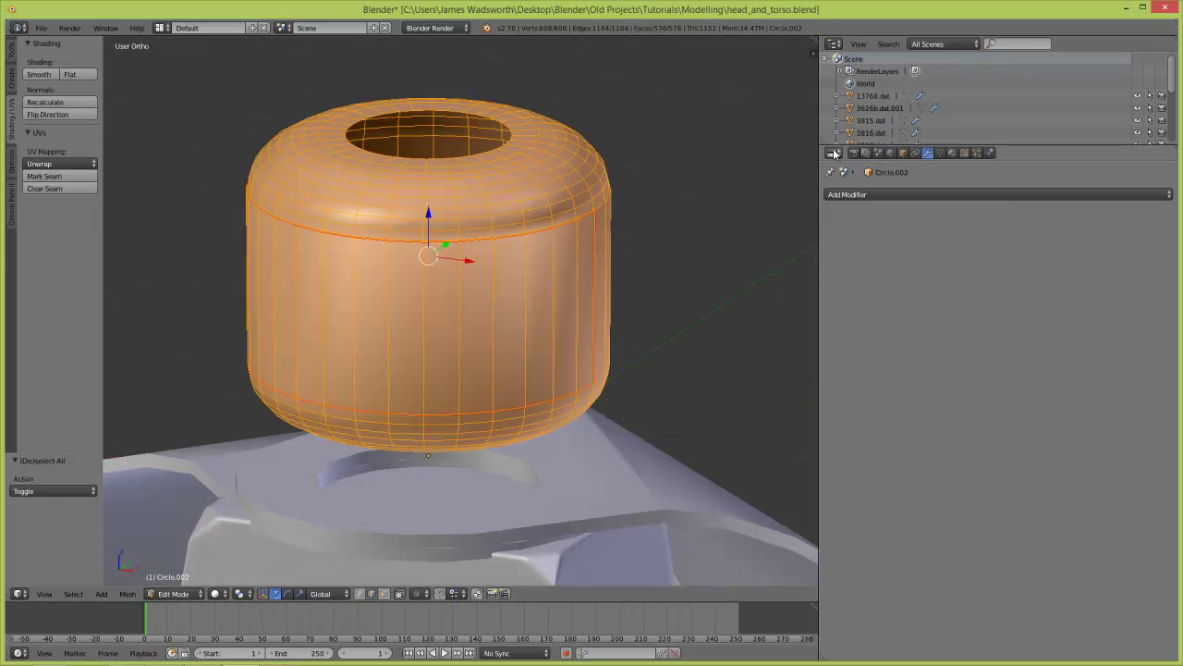
pyautogui.click(834, 45)
pyautogui.click(880, 140)
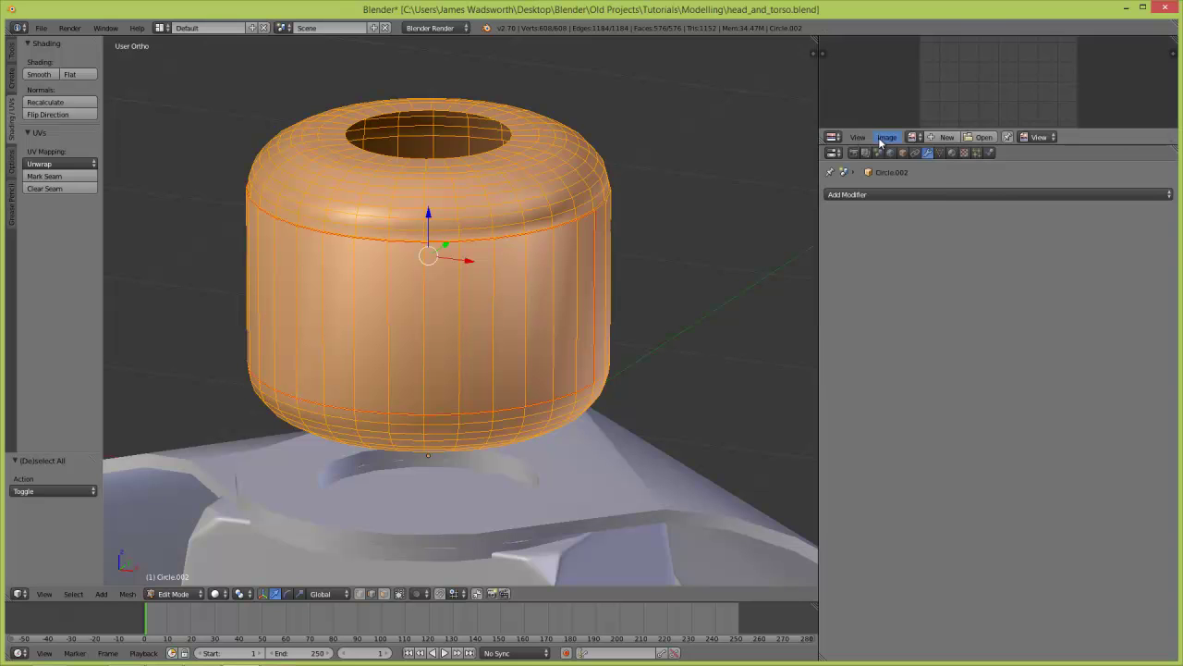
# Create a new blank 1024×1024 image named Untitled and enlarge the image editor downward.
pyautogui.click(947, 136)
pyautogui.click(987, 235)
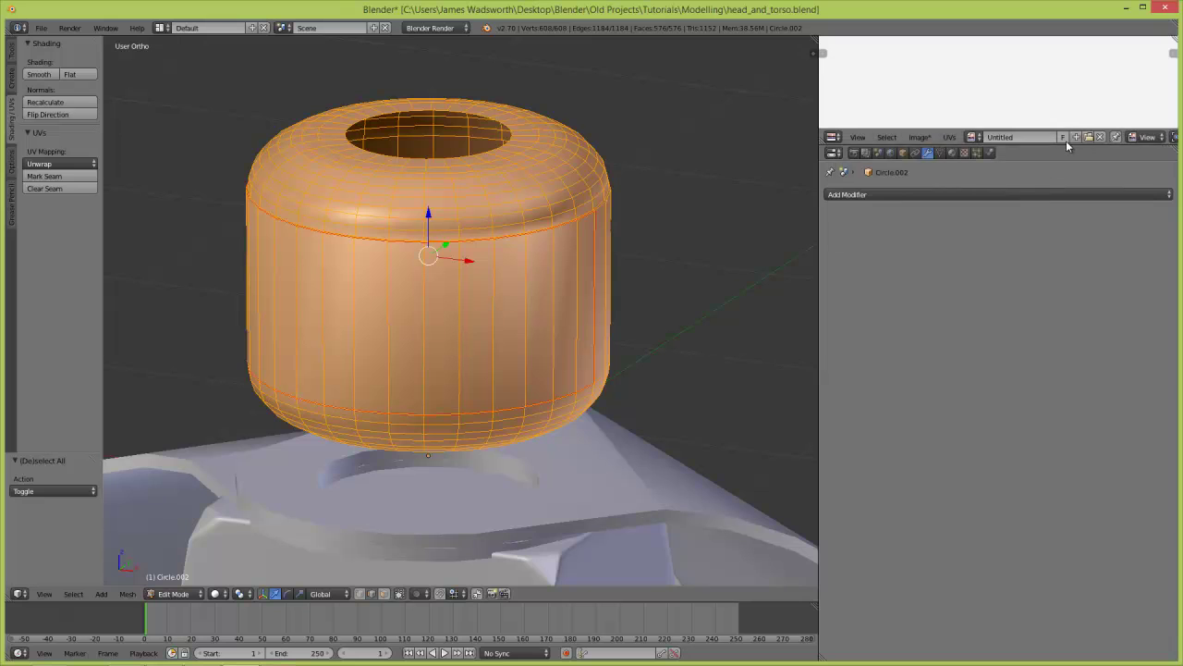
pyautogui.moveTo(1064, 145); pyautogui.dragTo(1035, 439)
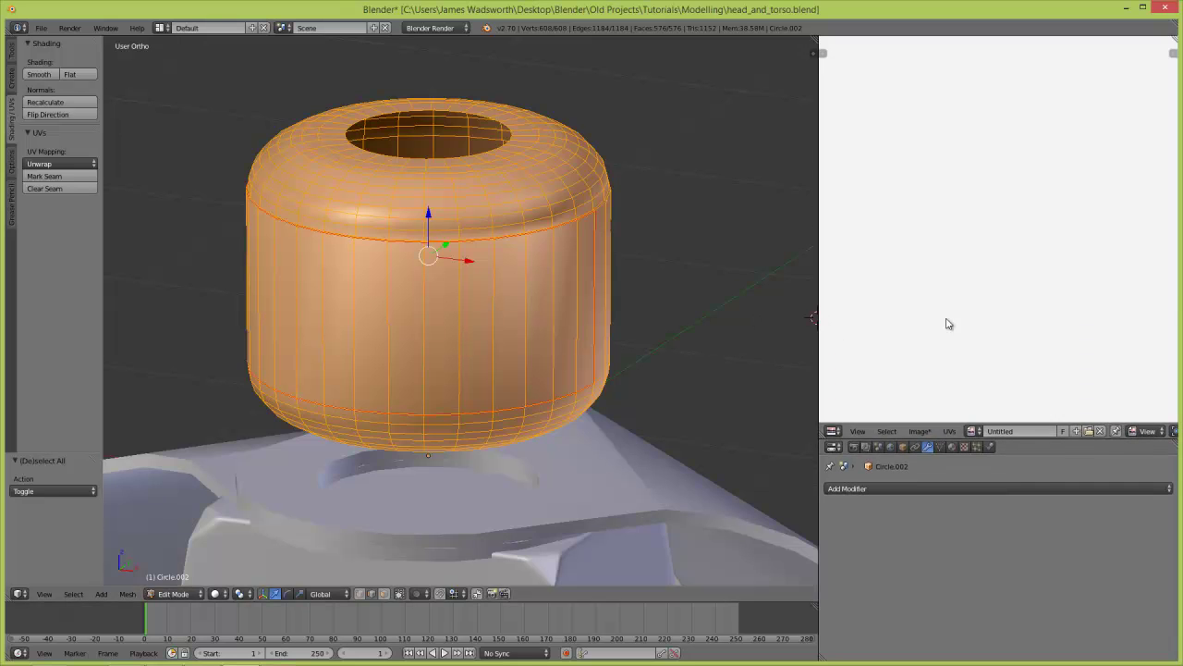
pyautogui.scroll(-4, 946, 323)
pyautogui.press('Tab')
pyautogui.press('Tab')
pyautogui.press('a')
pyautogui.press('a')
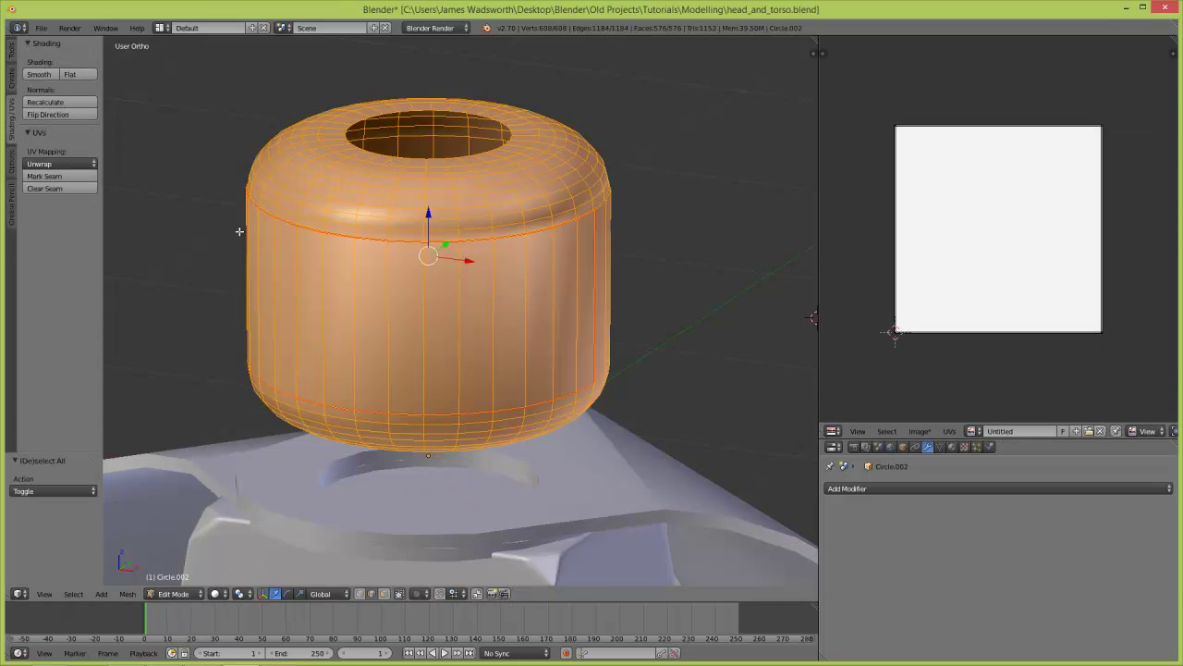
# Unwrap the head and export its UV layout as 'saruman face layout.png' in Lord of the Rings/Minifigs/decals.
pyautogui.press('u')
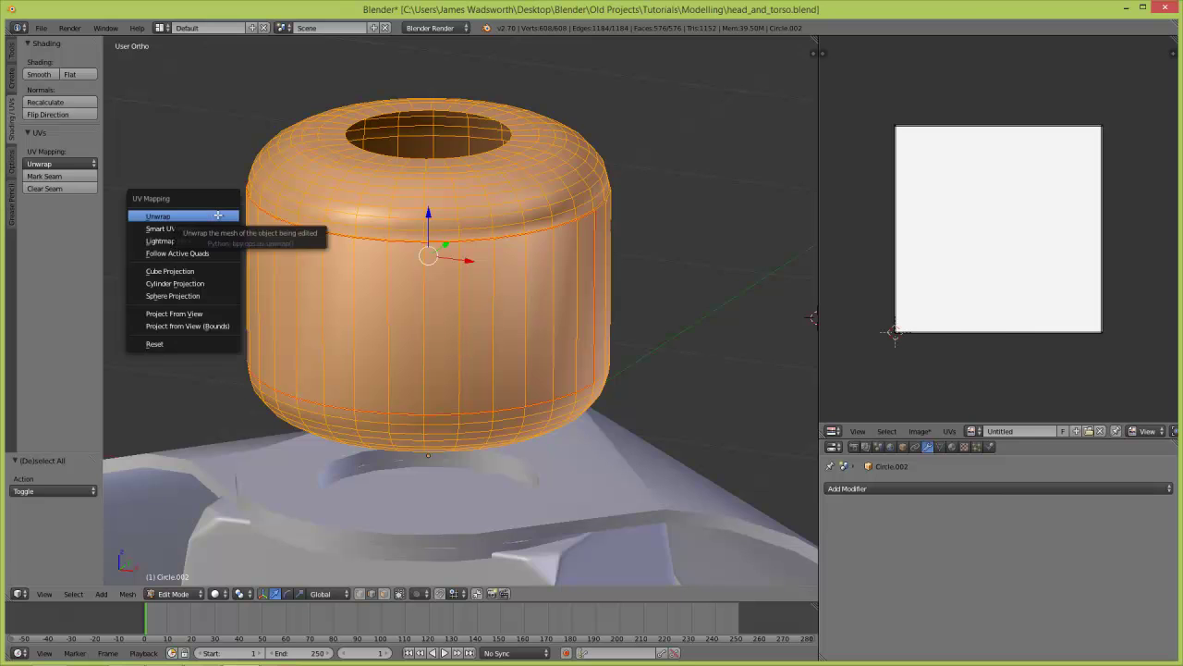
pyautogui.click(218, 214)
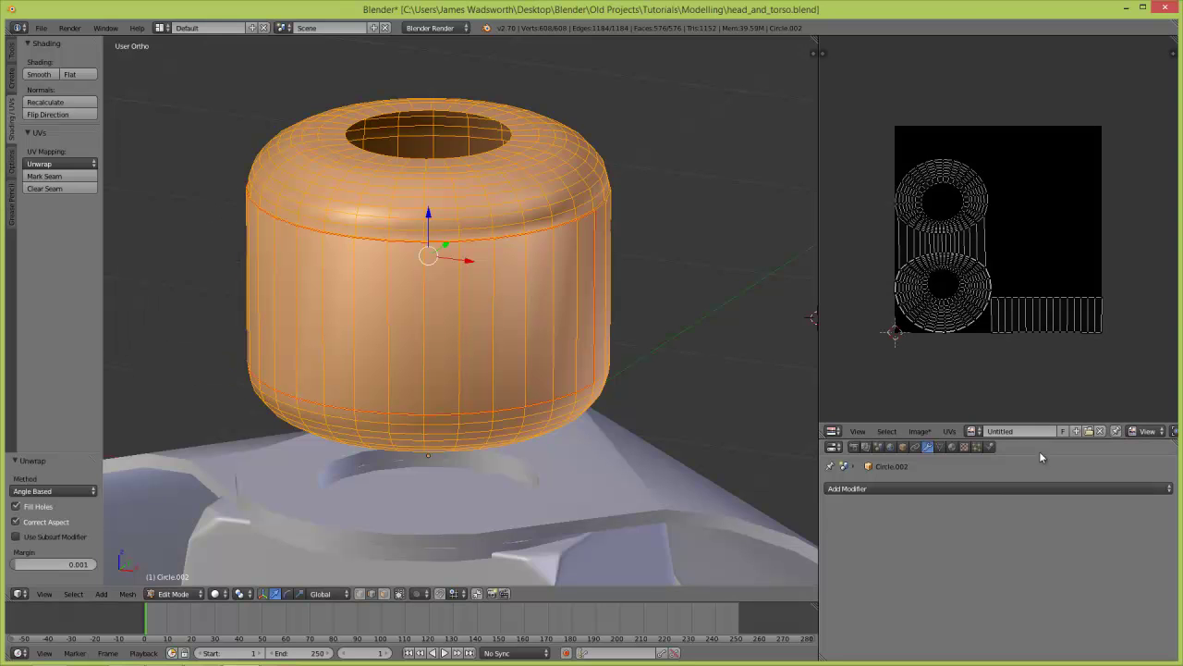
pyautogui.click(951, 432)
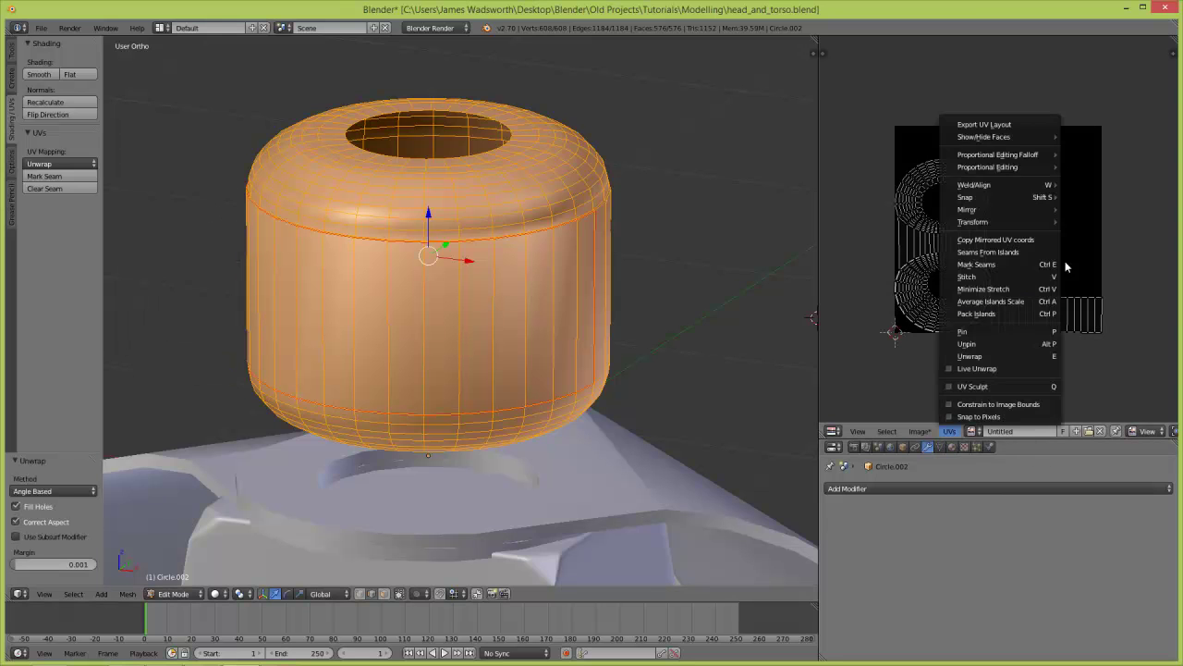
pyautogui.click(1036, 127)
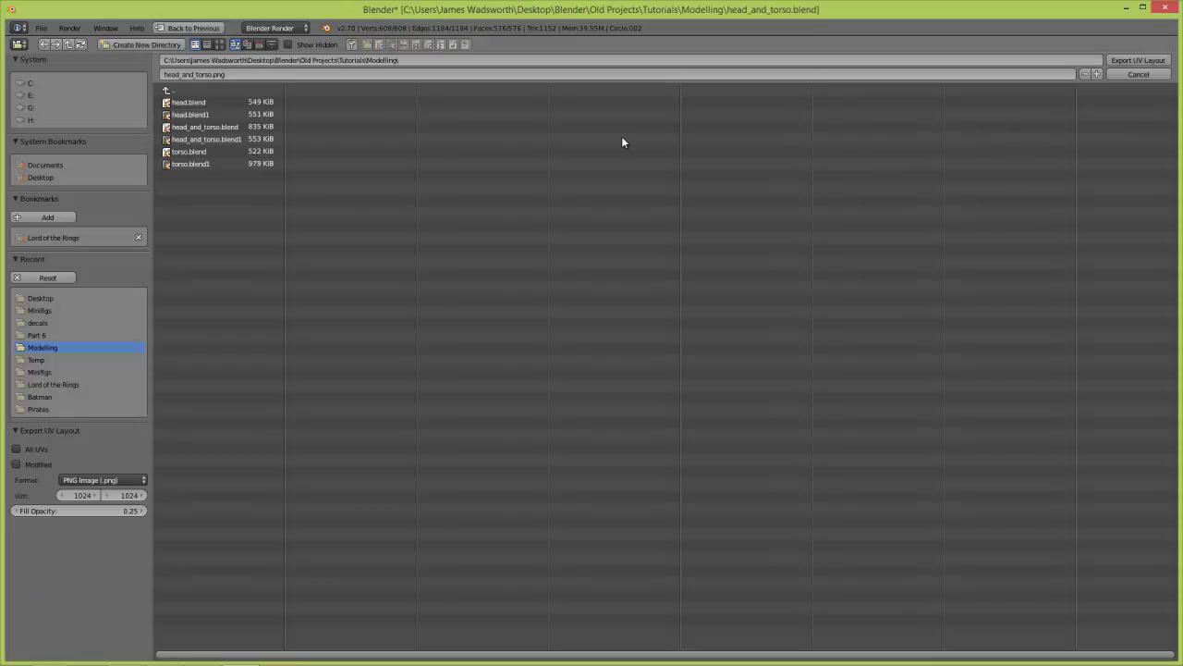
pyautogui.click(171, 90)
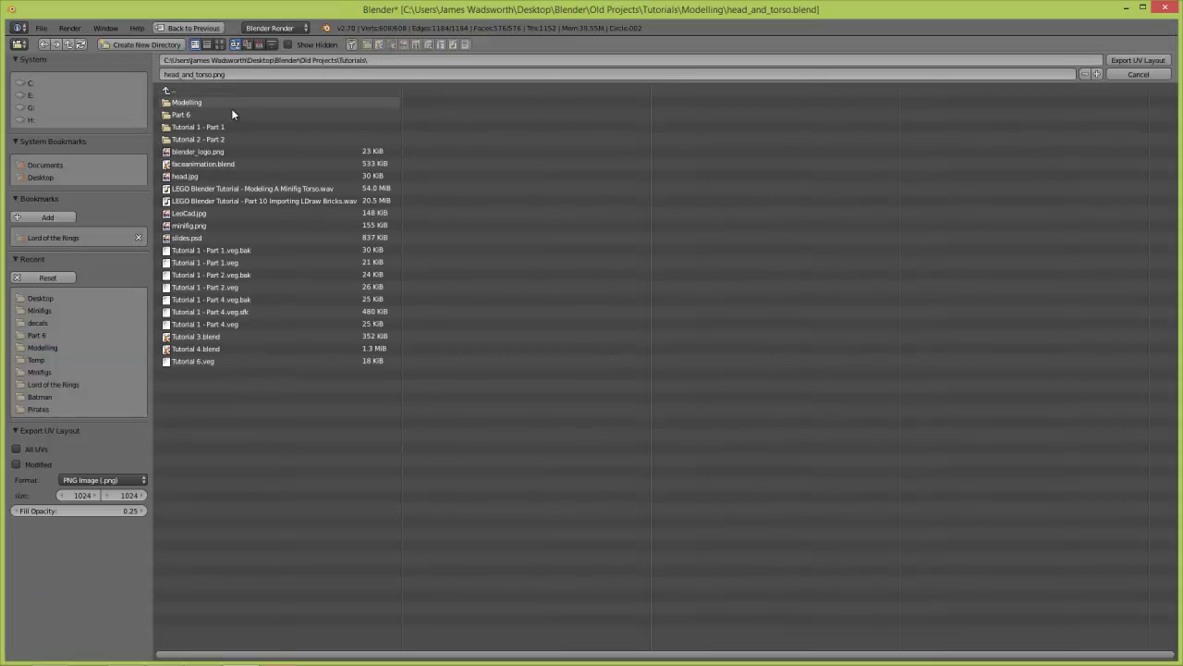
pyautogui.click(92, 238)
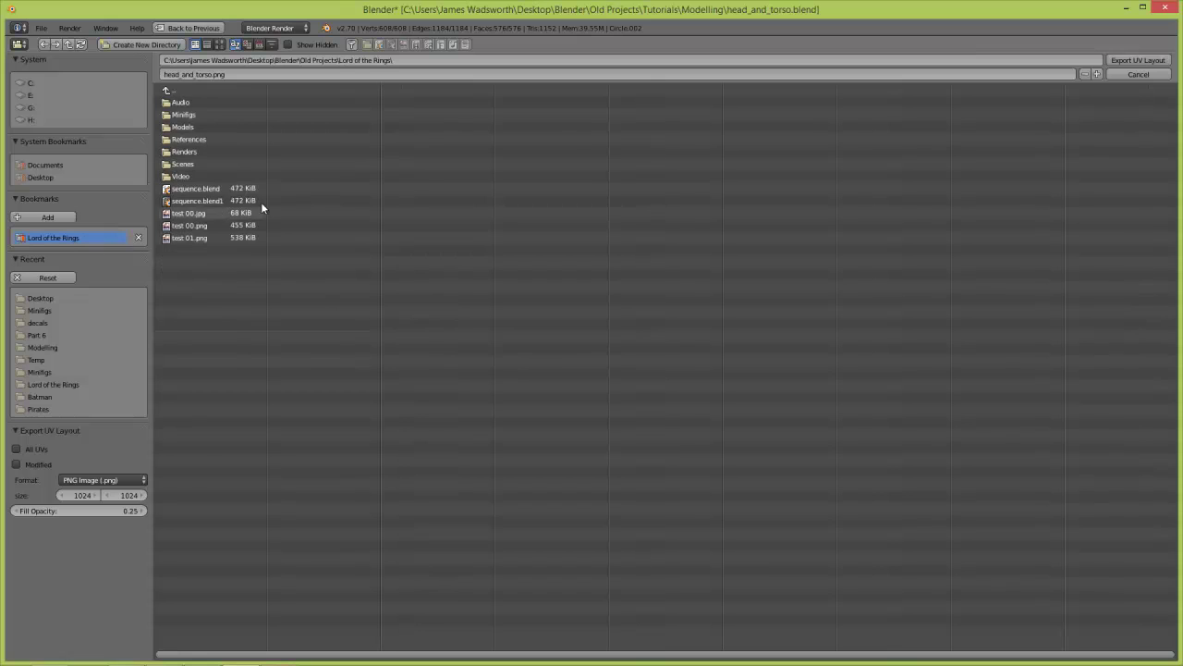
pyautogui.click(241, 114)
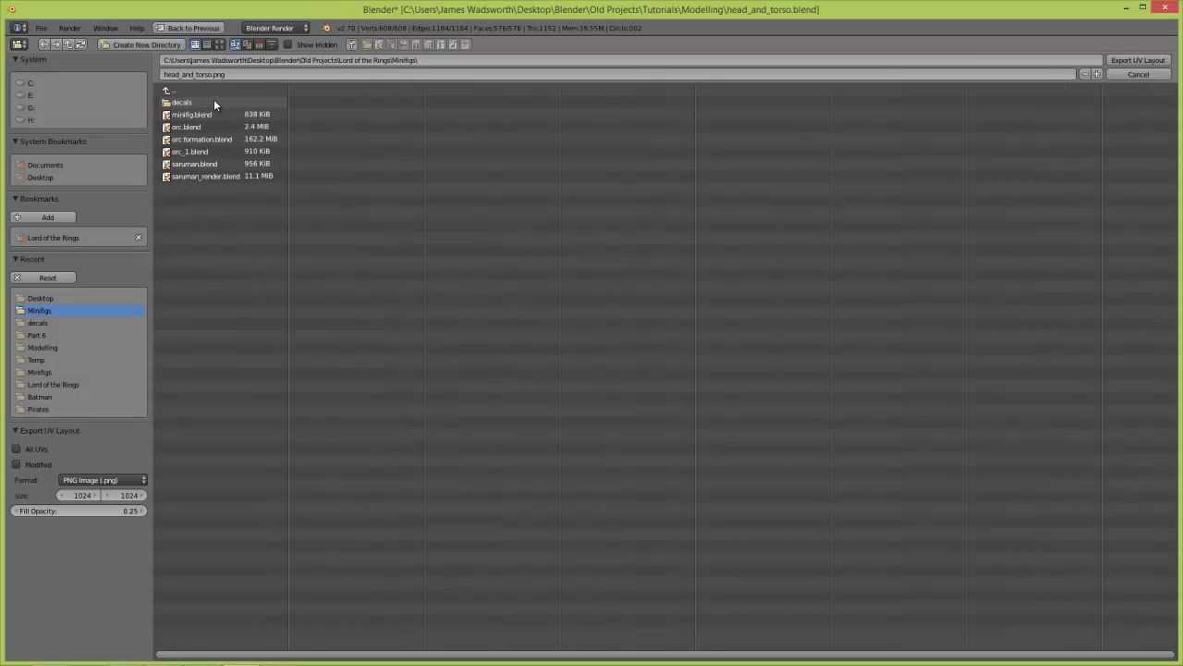
pyautogui.click(213, 102)
pyautogui.click(251, 114)
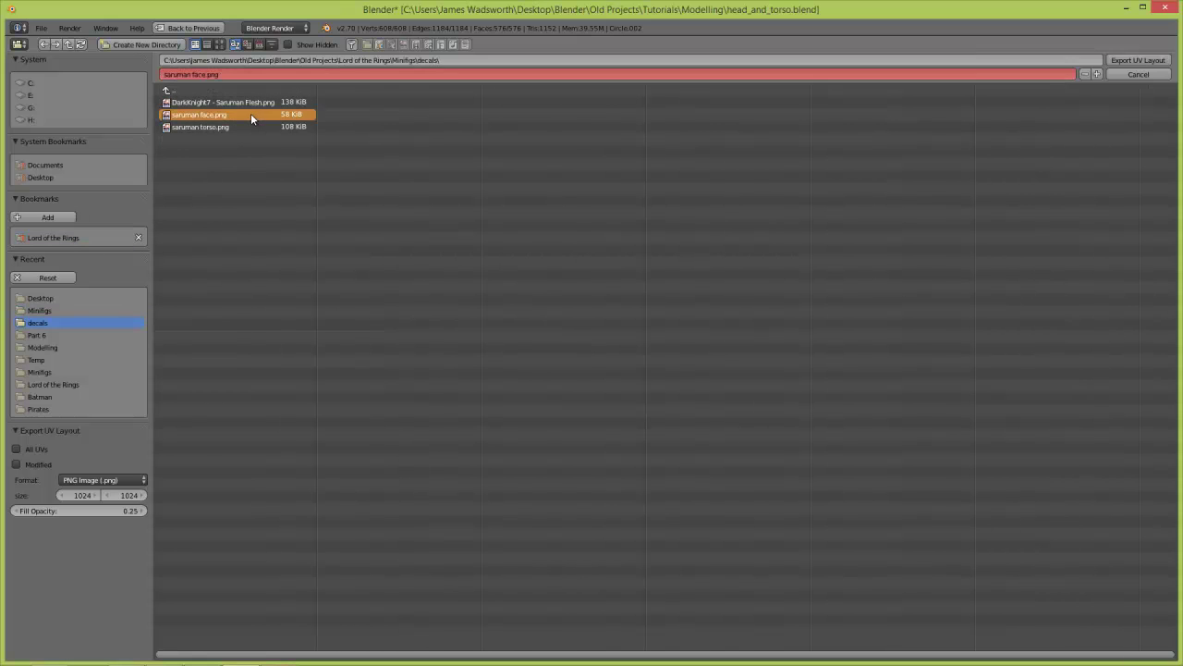
pyautogui.click(203, 74)
pyautogui.click(1120, 61)
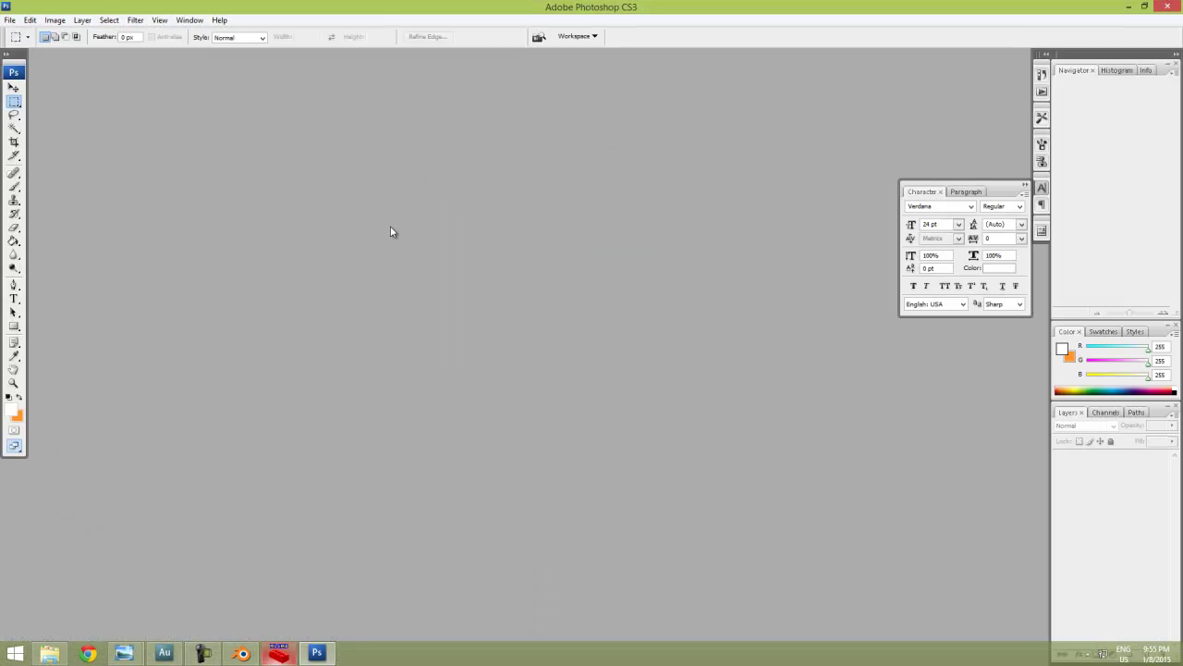
# Abandon Photoshop's Open dialog and select saruman face layout.png in the decals folder window.
pyautogui.click(9, 19)
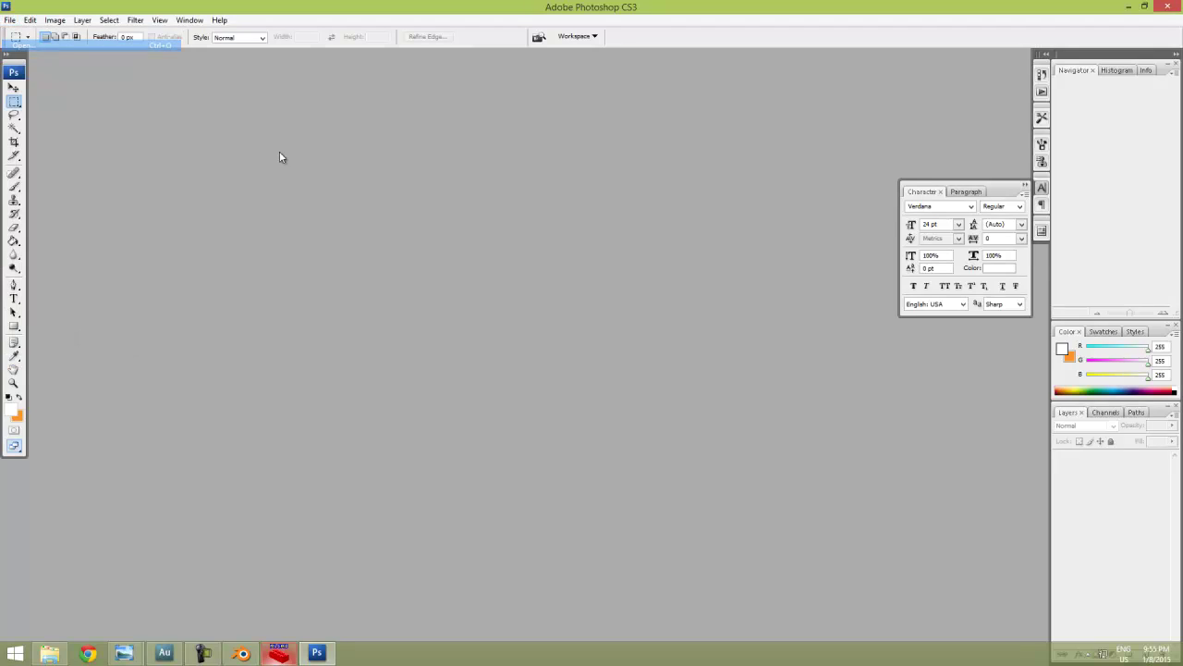
pyautogui.click(44, 55)
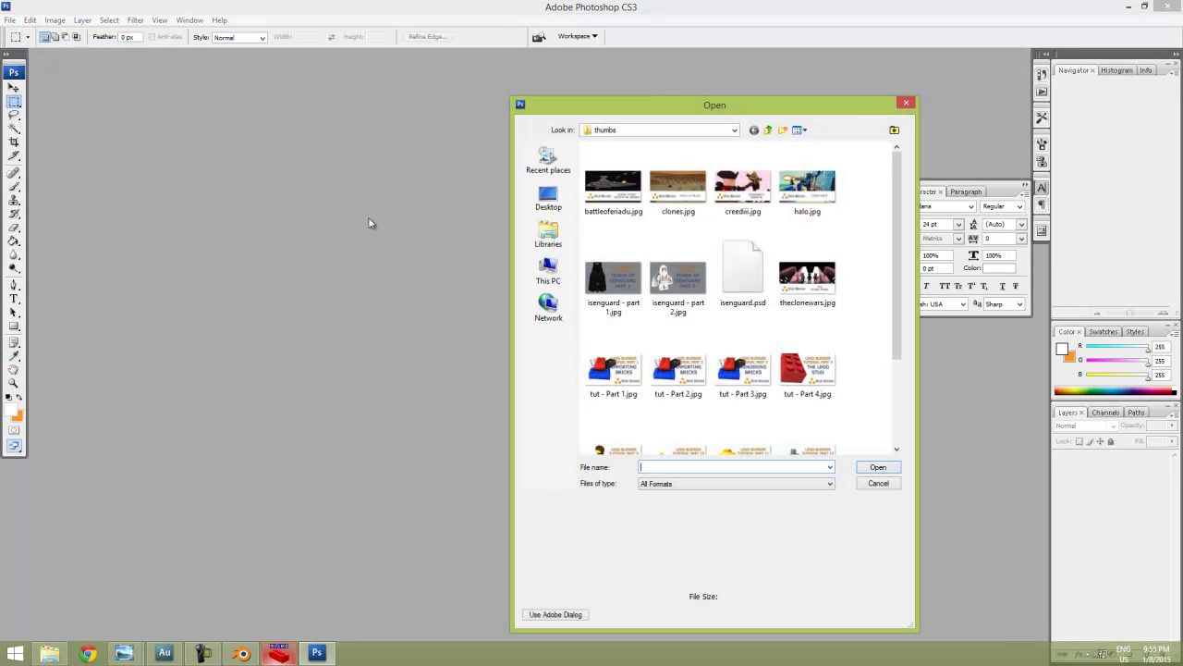
pyautogui.click(549, 236)
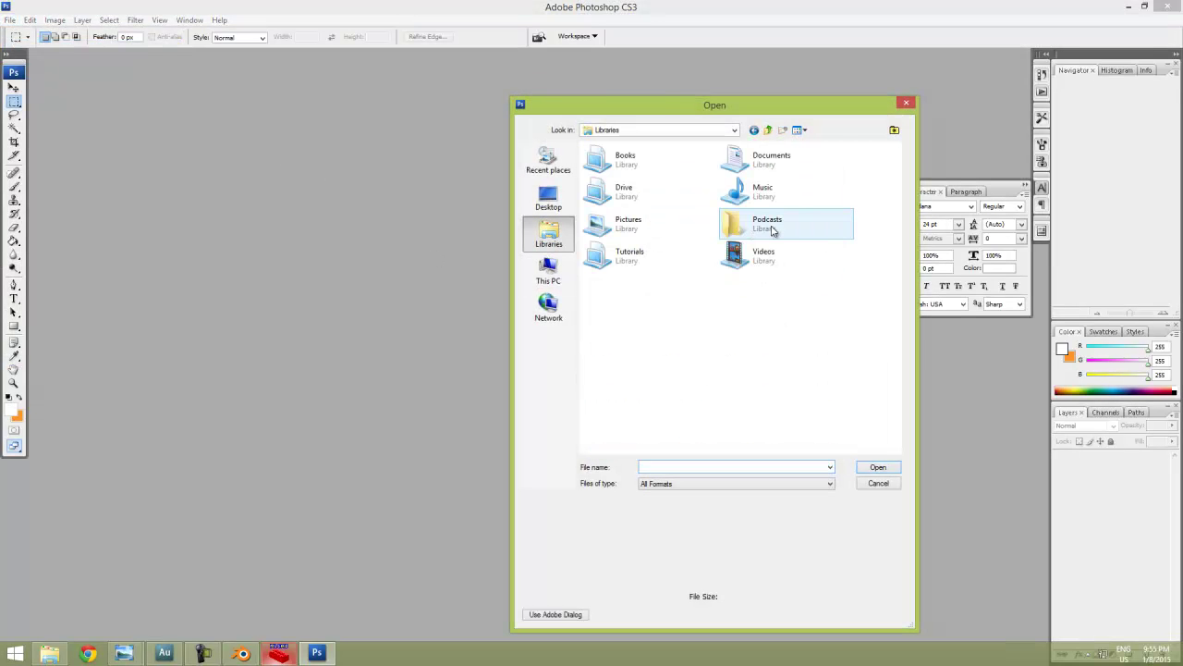
pyautogui.click(549, 207)
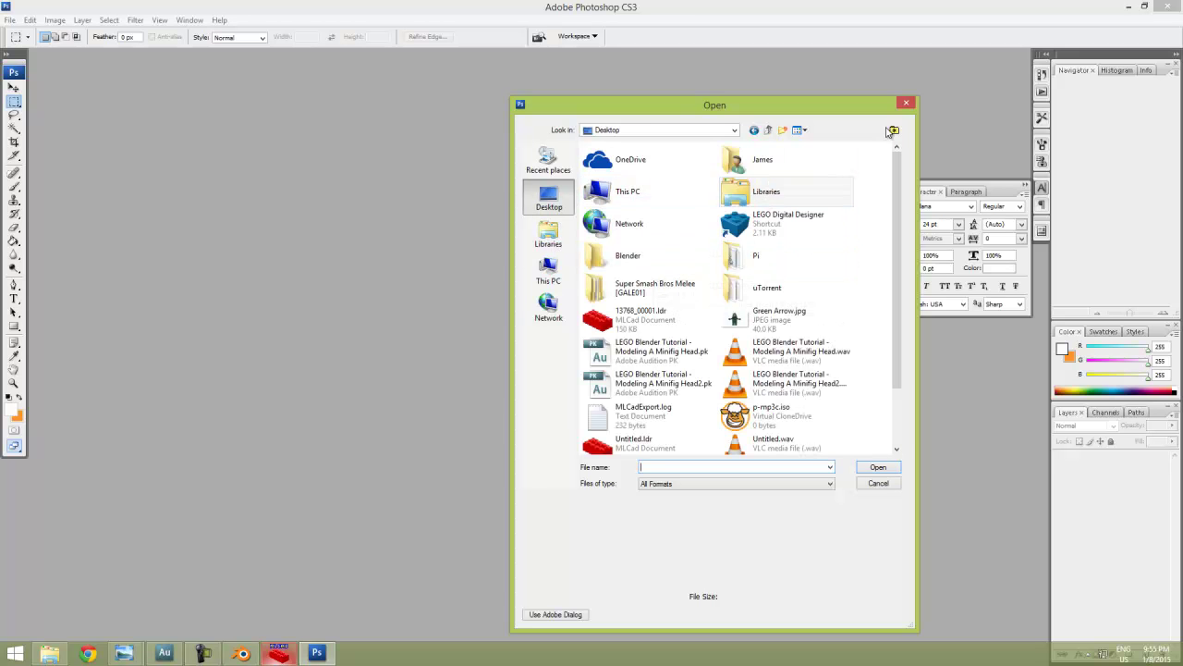
pyautogui.click(908, 102)
pyautogui.hotkey('alt', 'Tab')
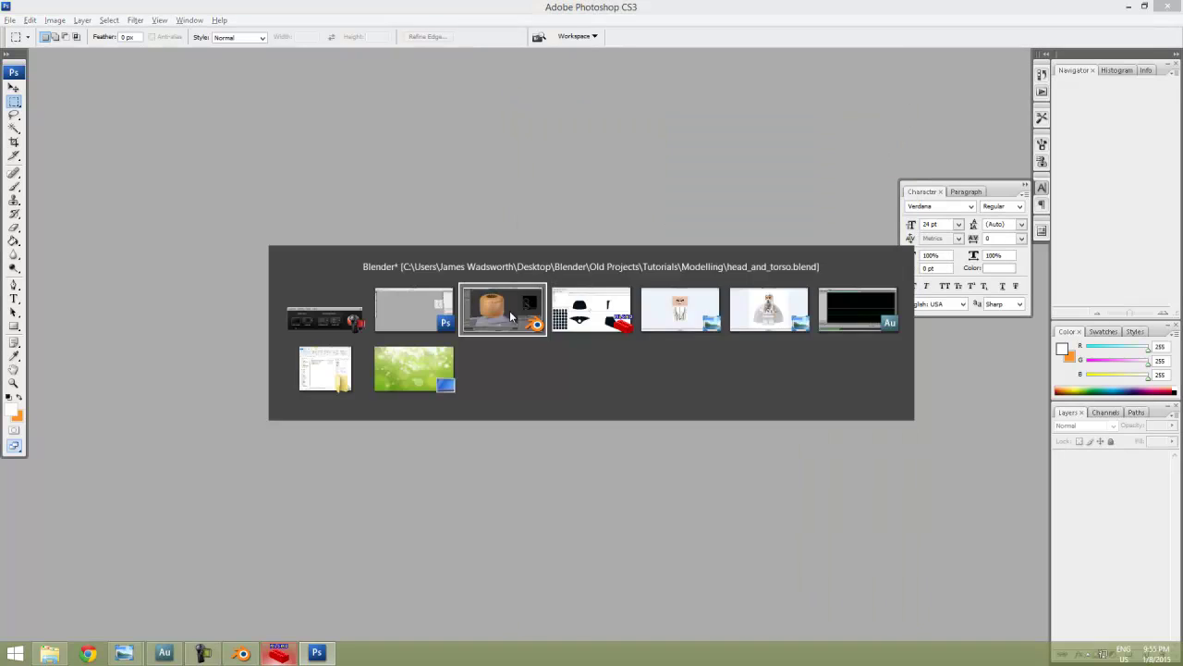
pyautogui.hotkey('alt', 'shift', 'Tab')
pyautogui.hotkey('alt', 'shift', 'Tab')
pyautogui.hotkey('alt', 'shift', 'Tab')
pyautogui.hotkey('alt', 'shift', 'Tab')
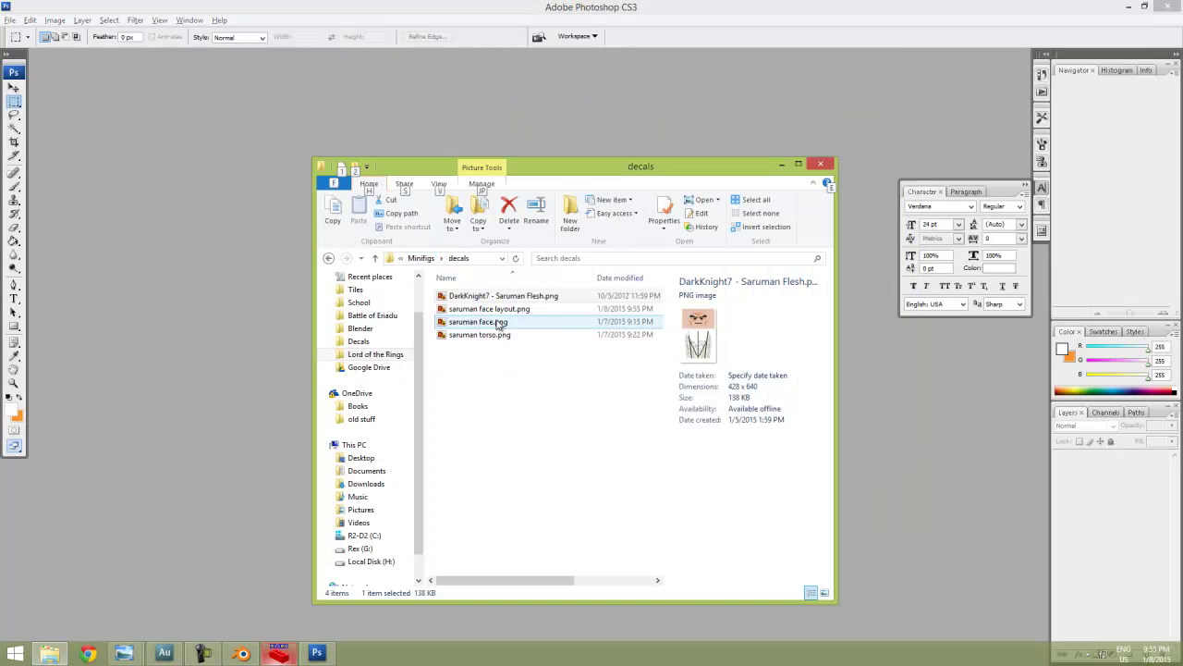
pyautogui.click(537, 310)
# Open saruman face layout.png and DarkKnight7 - Saruman Flesh.png in Photoshop, side by side.
pyautogui.moveTo(297, 309); pyautogui.dragTo(293, 307)
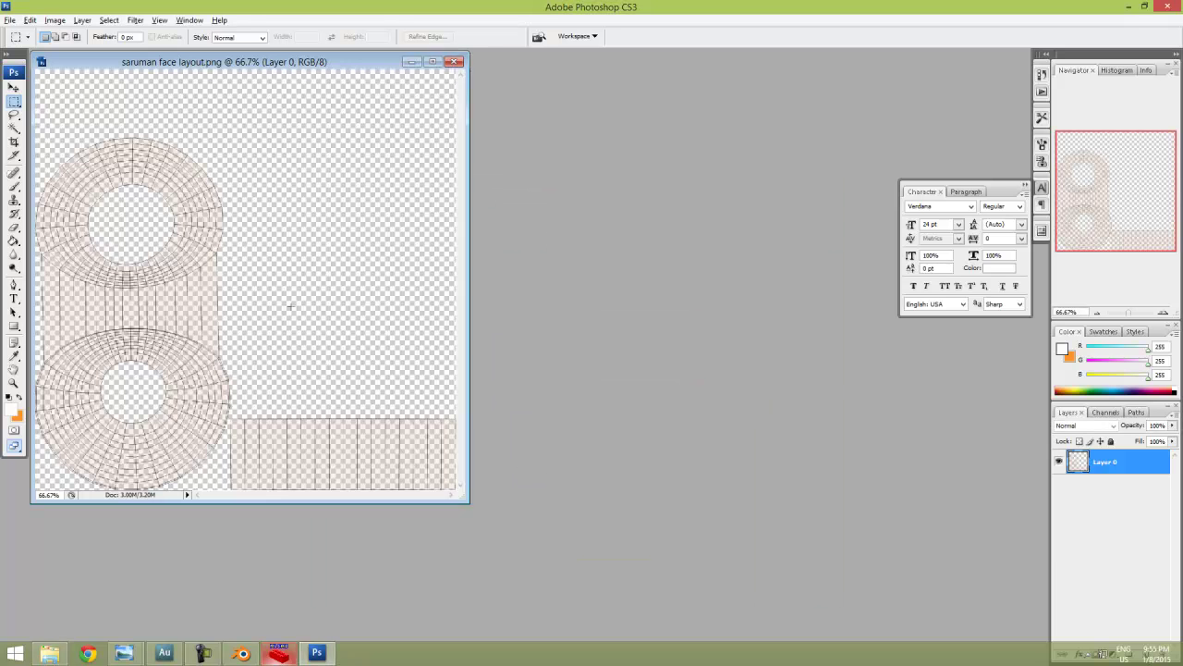
pyautogui.hotkey('alt', 'Tab')
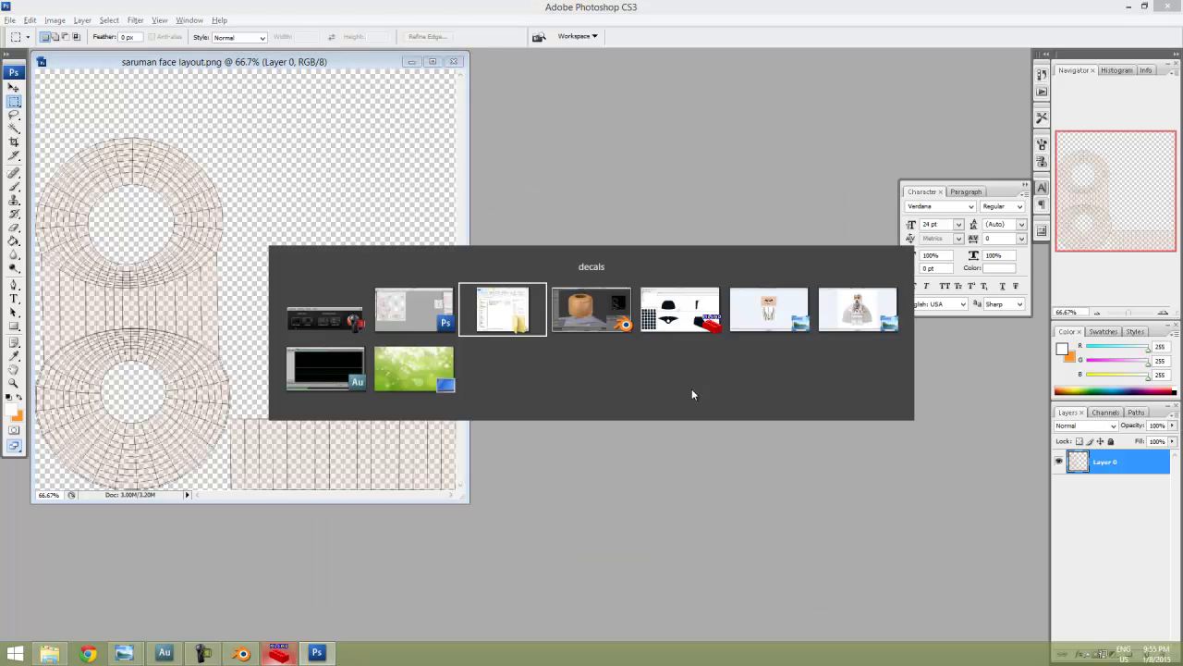
pyautogui.moveTo(516, 297); pyautogui.dragTo(576, 172)
pyautogui.moveTo(217, 72); pyautogui.dragTo(726, 129)
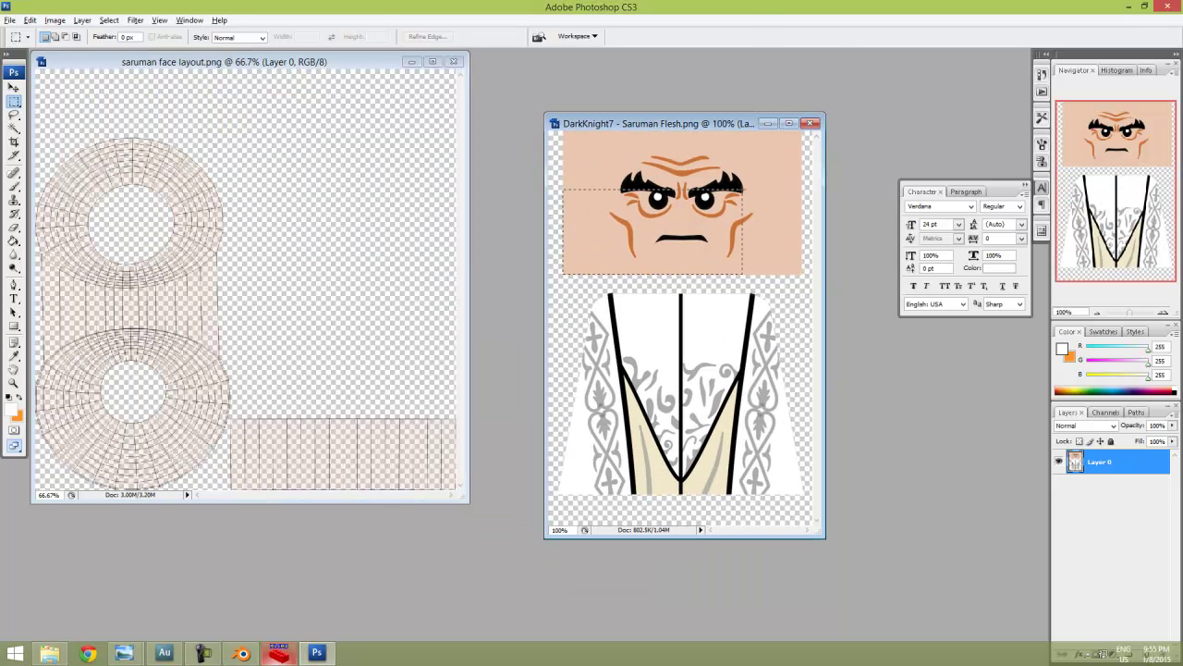
# Copy the face rectangle, paste it into the layout as Layer 1, and move it to the lower-right strip.
pyautogui.moveTo(743, 182); pyautogui.dragTo(800, 122)
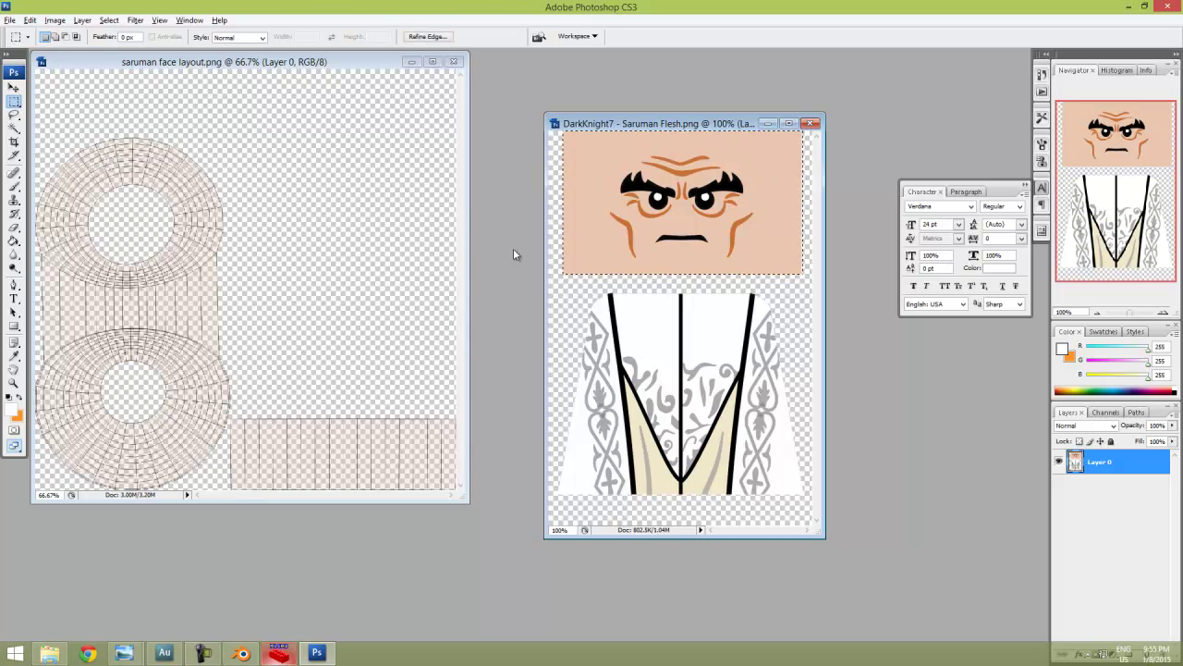
pyautogui.click(367, 353)
pyautogui.moveTo(465, 512); pyautogui.dragTo(480, 552)
pyautogui.hotkey('ctrl', 'v')
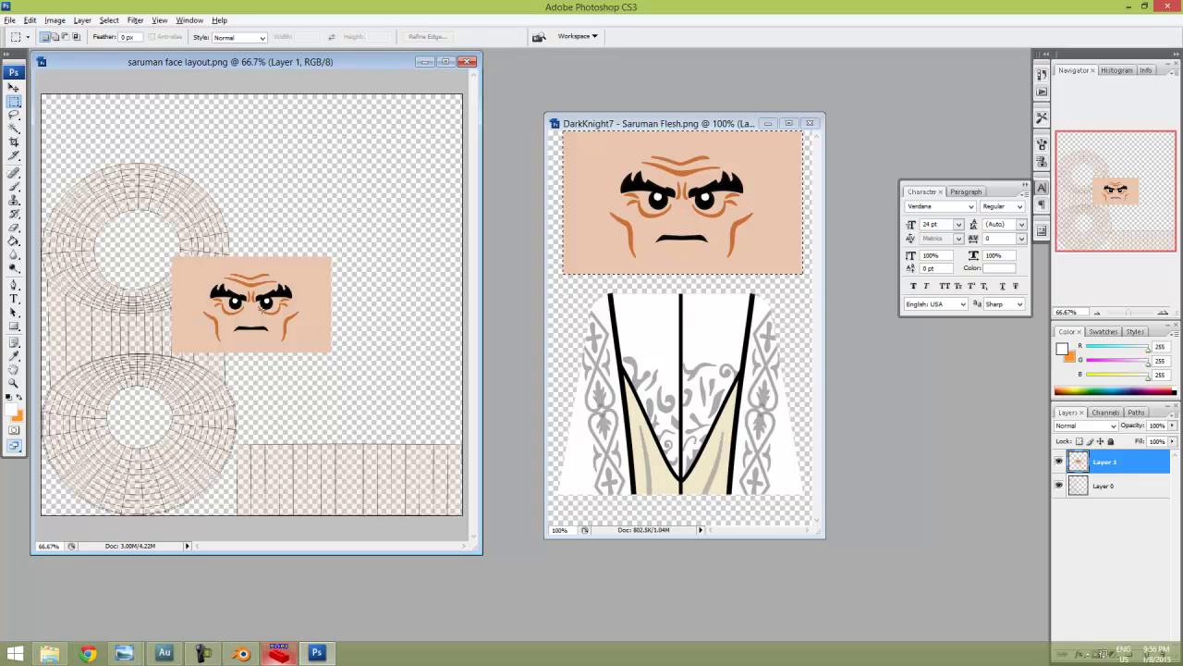
pyautogui.press('v')
pyautogui.moveTo(263, 310); pyautogui.dragTo(366, 481)
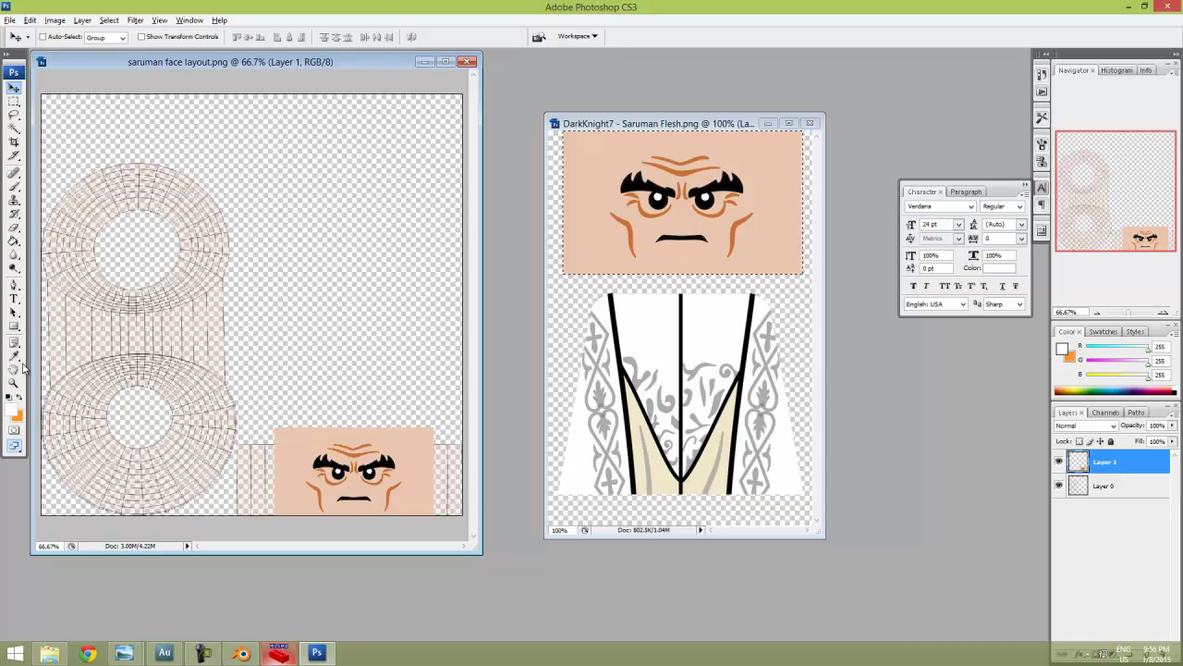
# Select the skin-coloured area of the pasted face with the Magic Wand.
pyautogui.click(14, 128)
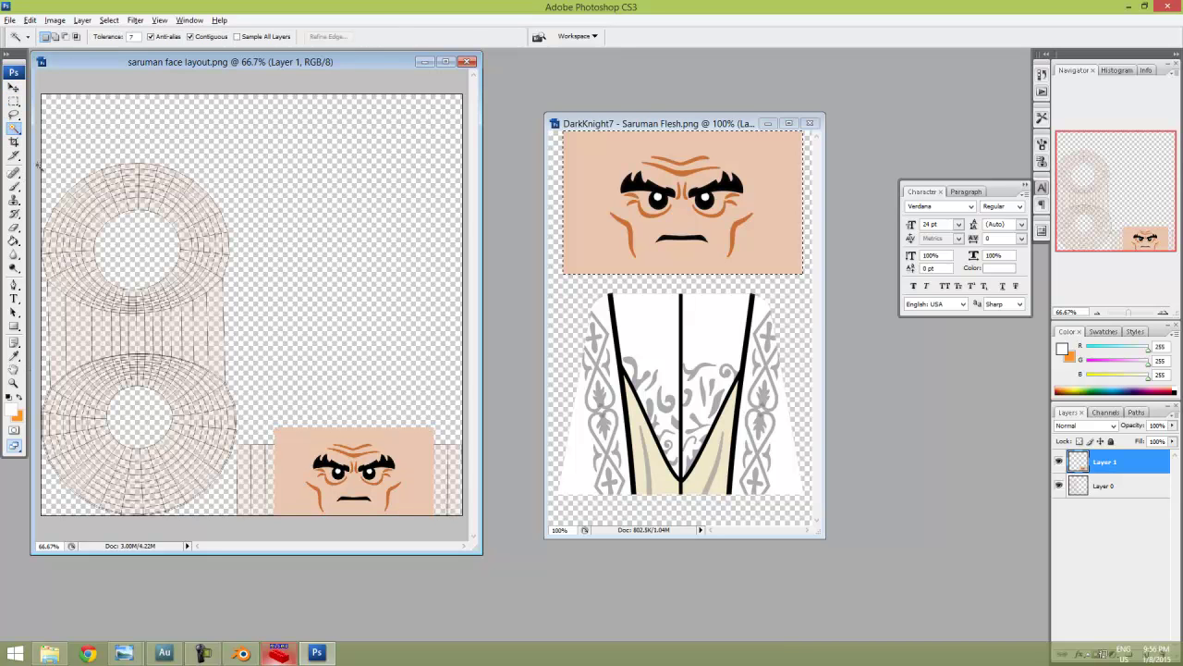
pyautogui.click(419, 466)
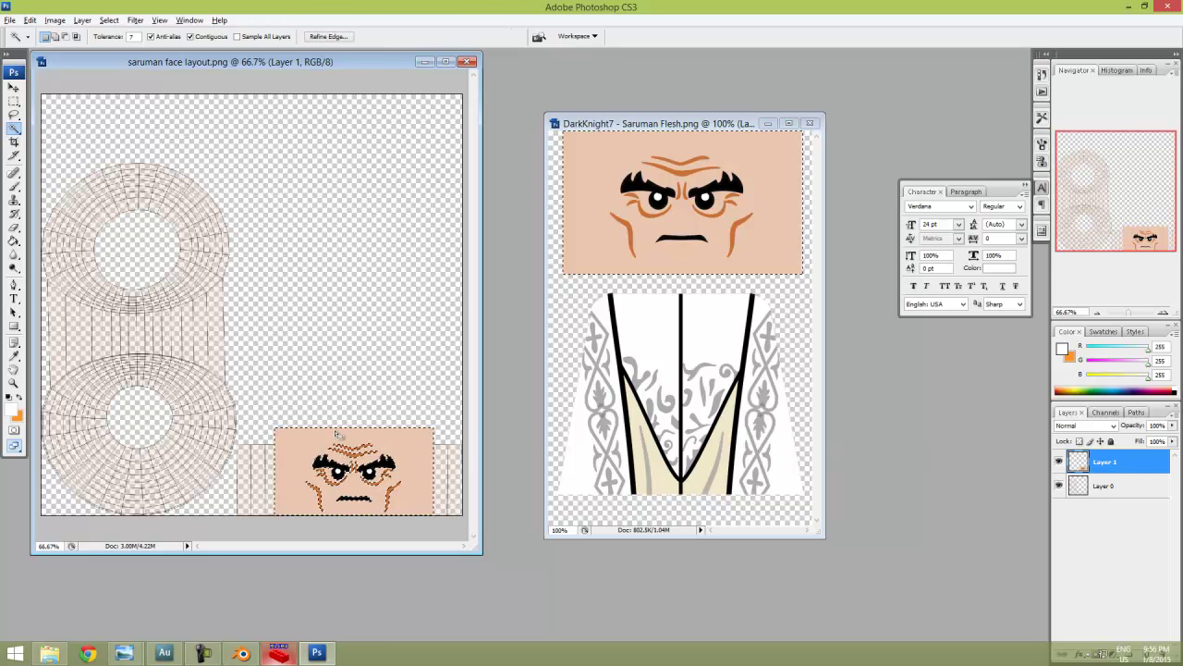
pyautogui.keyDown('alt'); pyautogui.scroll(2, 354, 431); pyautogui.keyUp('alt')
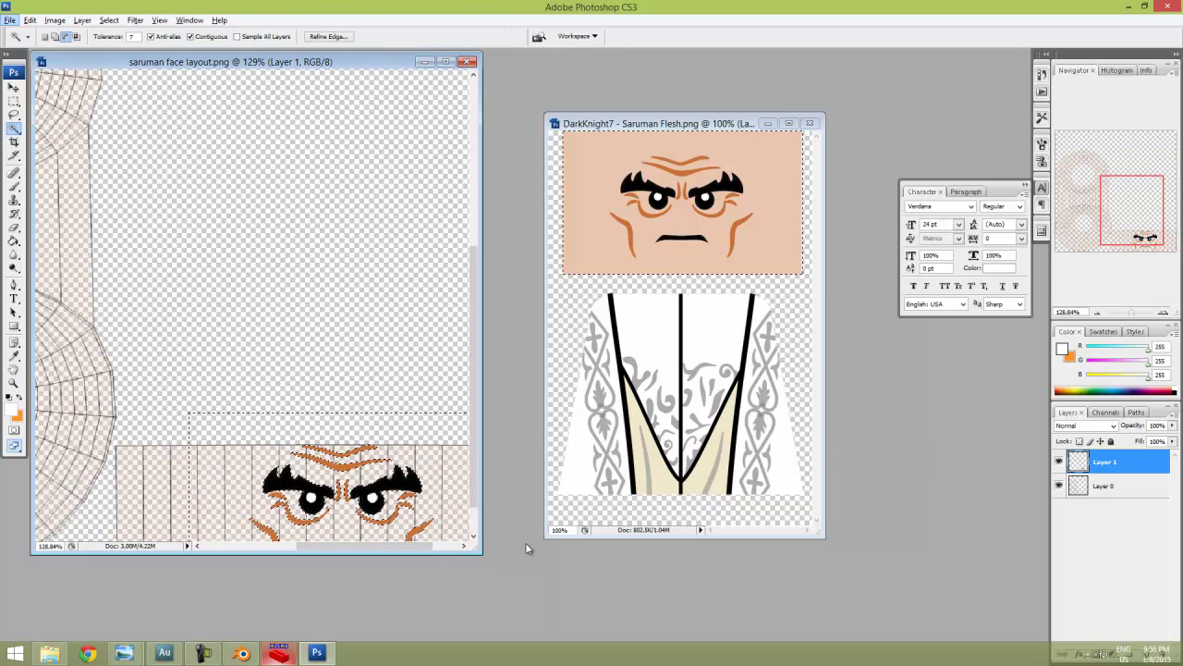
pyautogui.moveTo(480, 552); pyautogui.dragTo(533, 609)
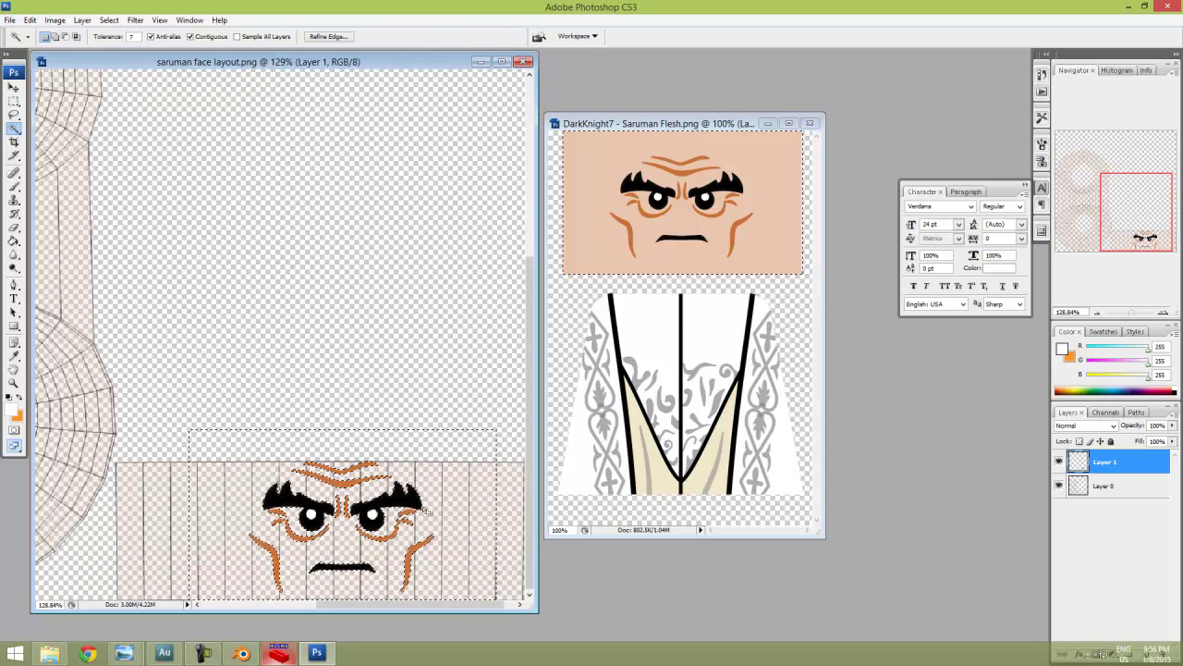
# Compare against the Saruman reference photo, then nudge the face features slightly left.
pyautogui.hotkey('alt', 'Tab')
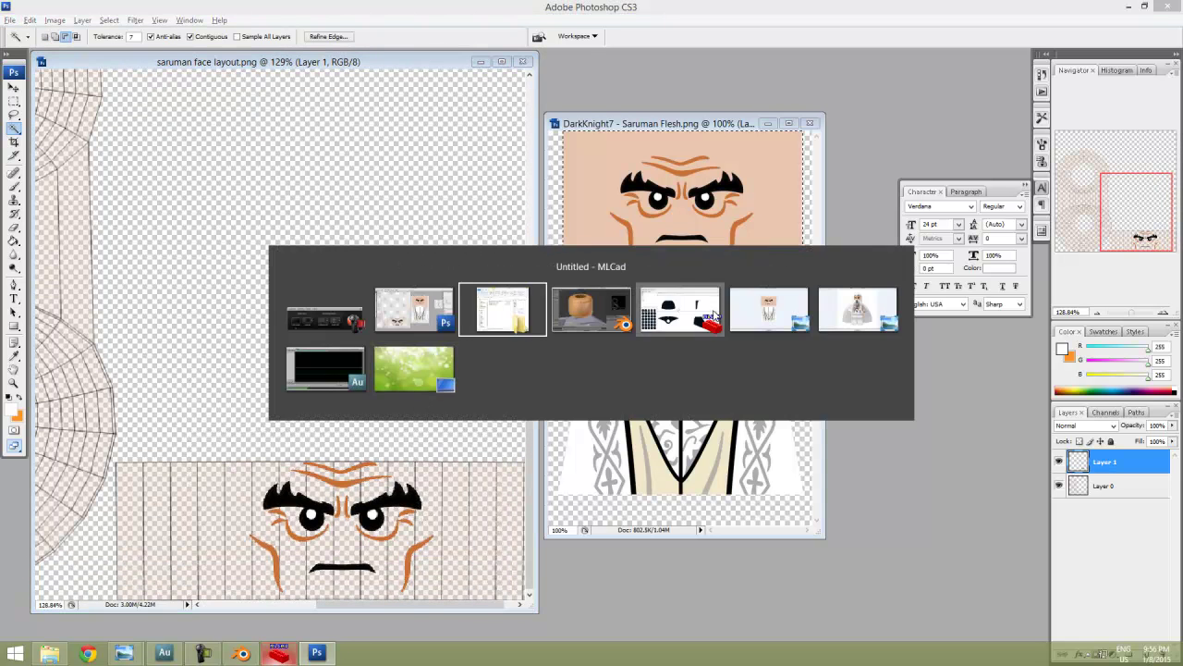
pyautogui.click(862, 311)
pyautogui.scroll(4, 629, 221)
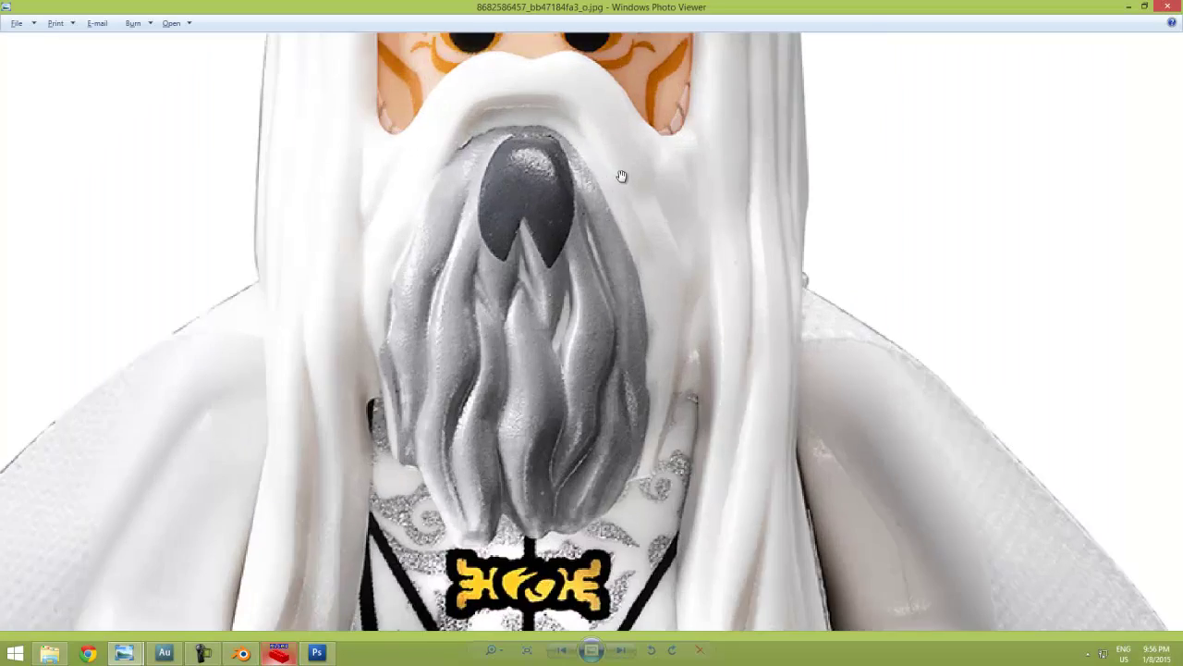
pyautogui.hotkey('alt', 'Tab')
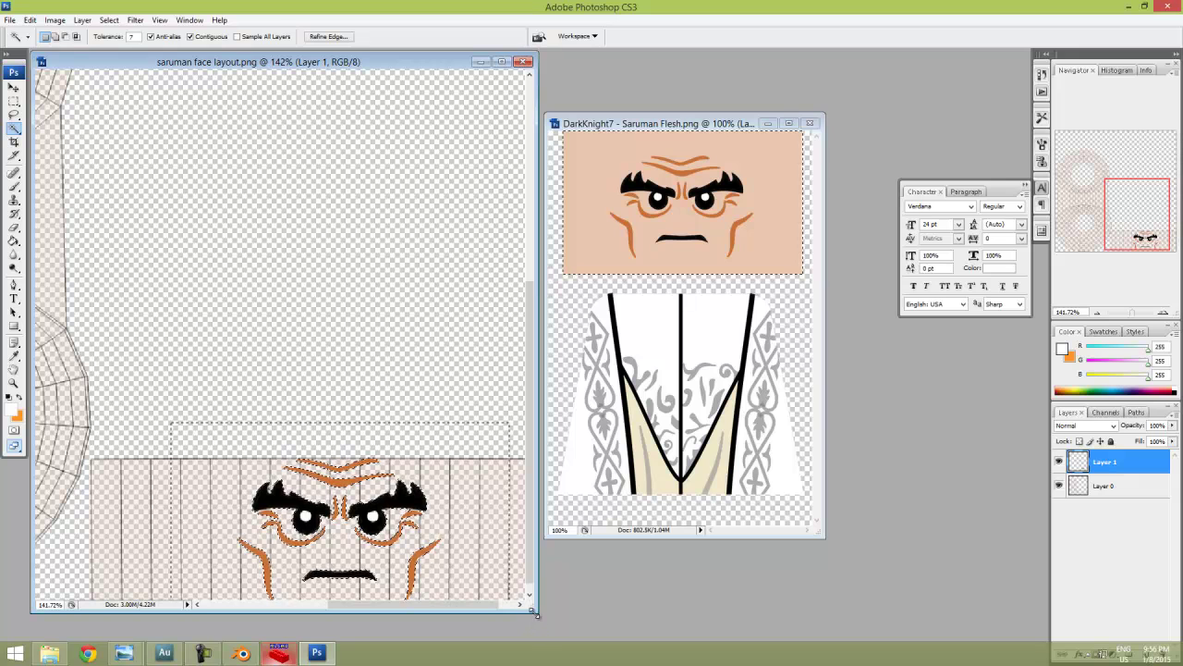
pyautogui.moveTo(537, 611); pyautogui.dragTo(563, 627)
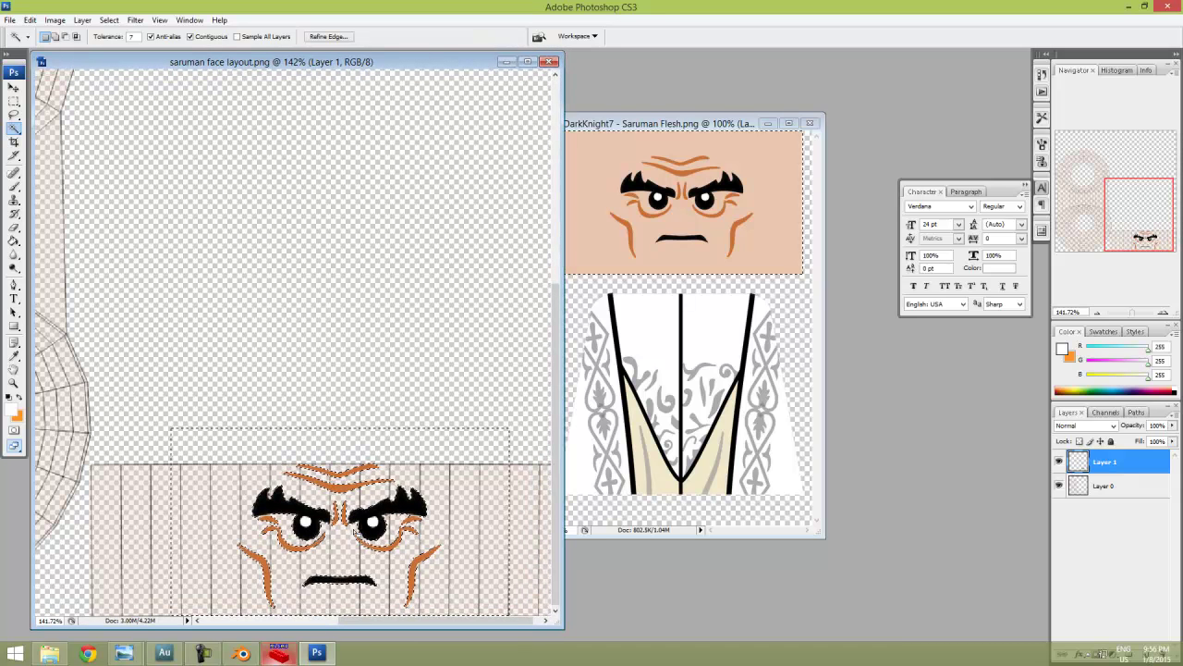
pyautogui.press('v')
pyautogui.moveTo(358, 527); pyautogui.dragTo(351, 533)
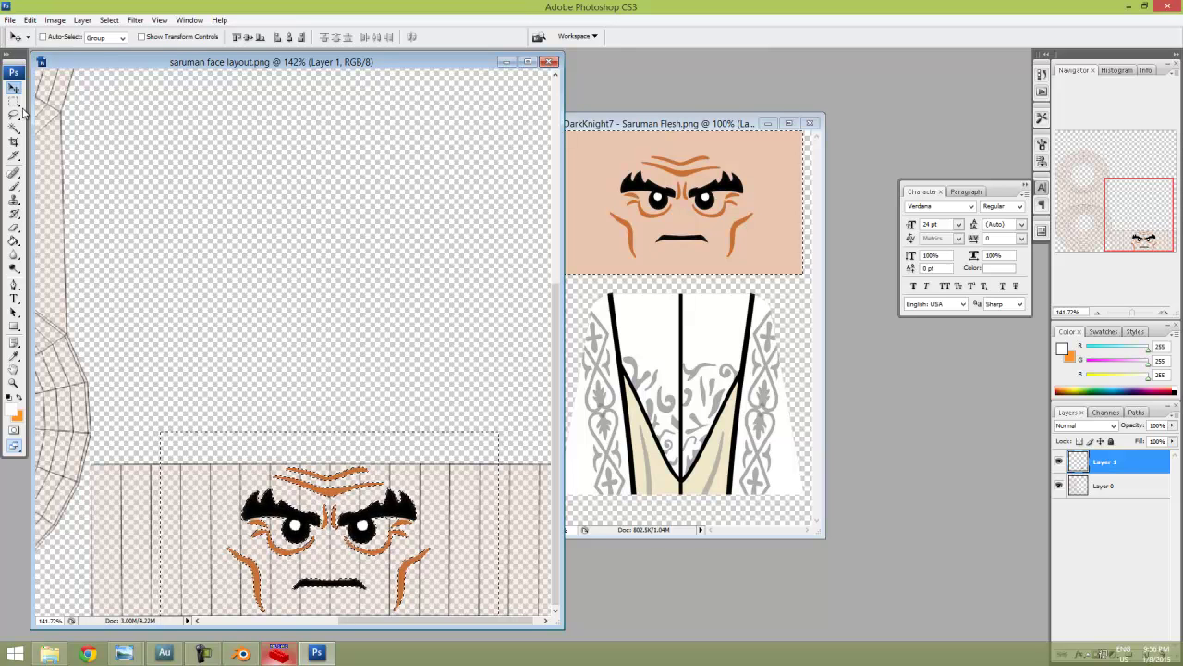
# Clear the selection and hide the UV layout layer, Layer 0.
pyautogui.press('m')
pyautogui.hotkey('ctrl', 'd')
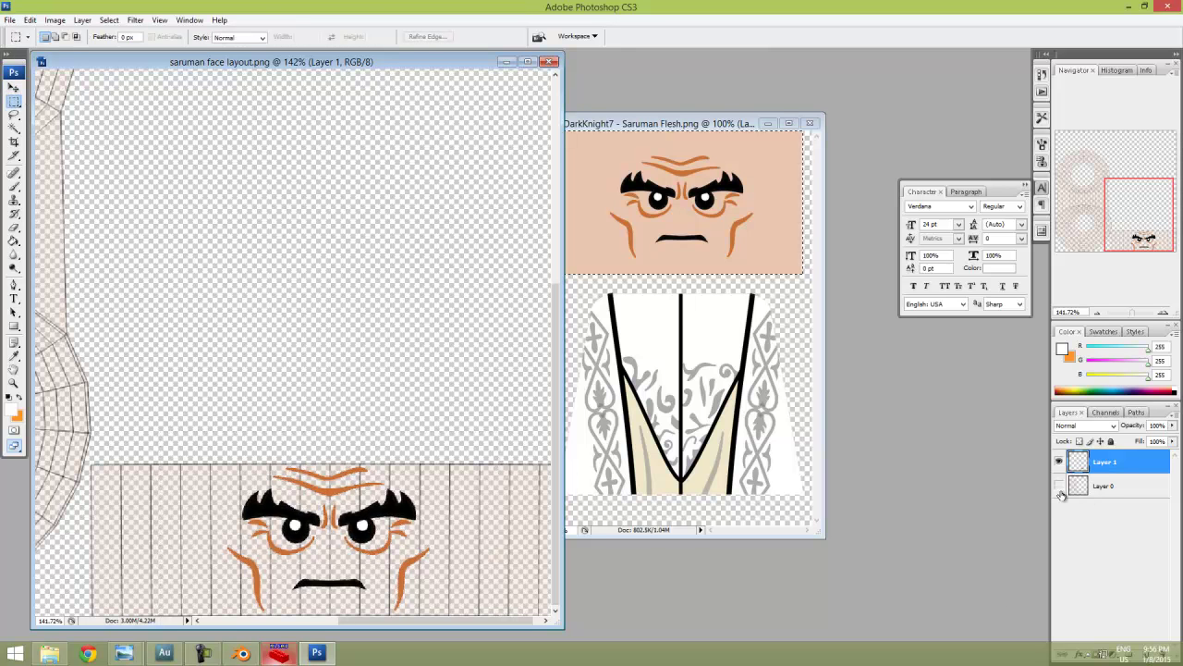
pyautogui.click(1059, 488)
# Save the image as PNG over the existing saruman face.png, accepting the replace and PNG options.
pyautogui.click(10, 20)
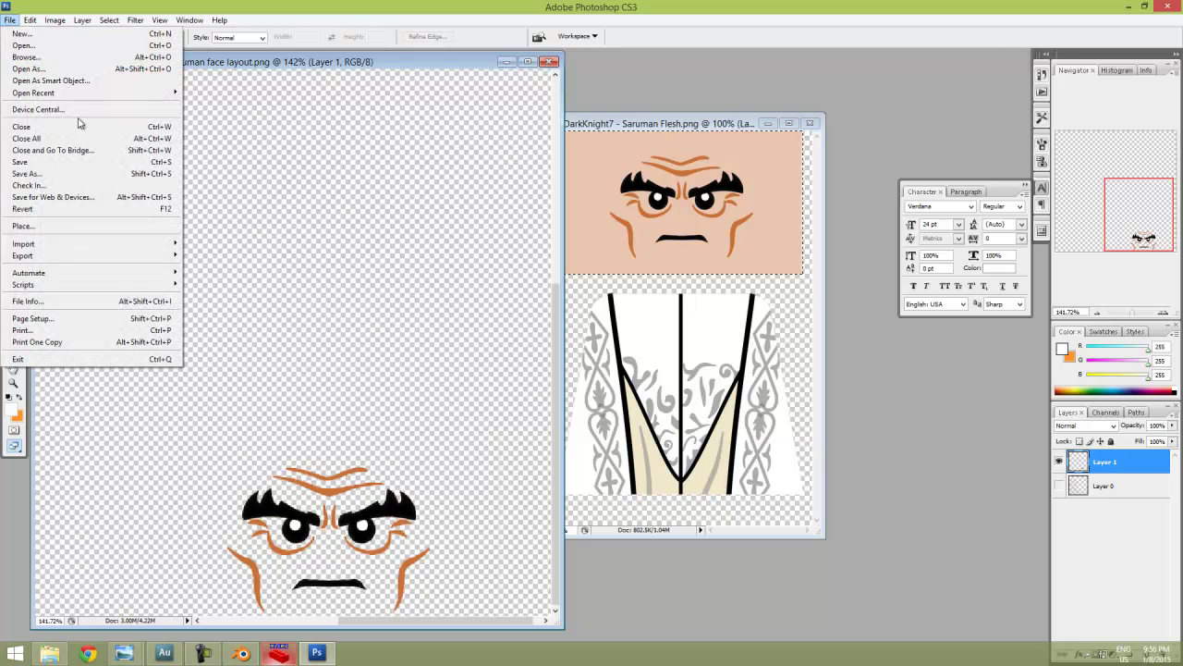
pyautogui.click(92, 175)
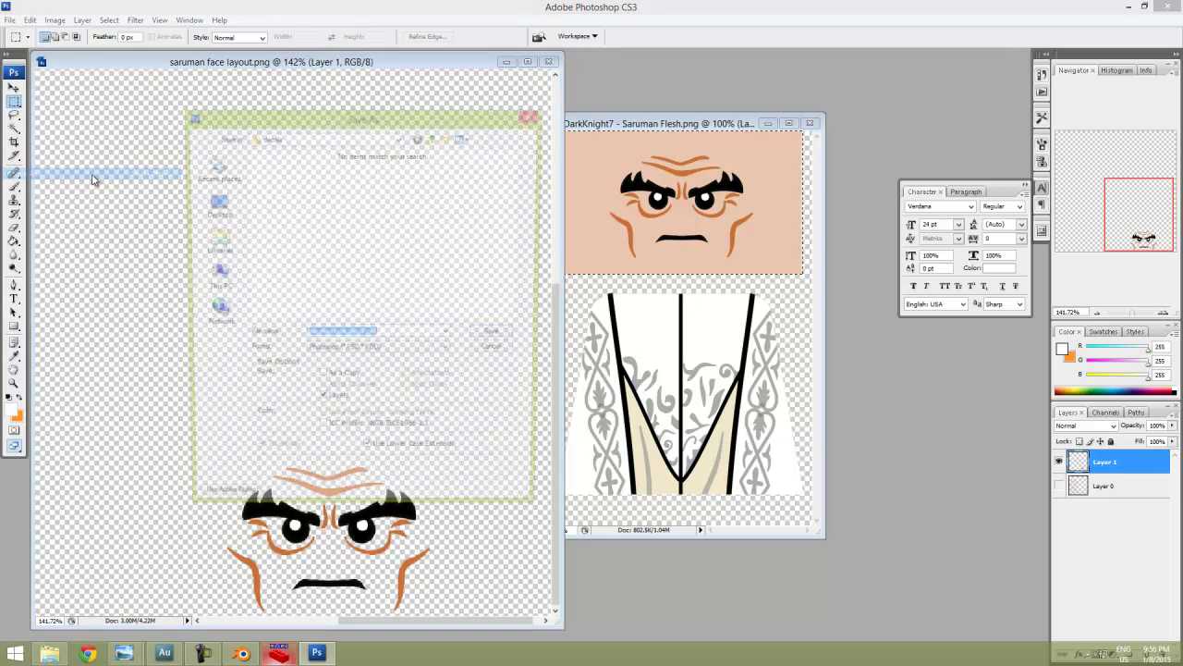
pyautogui.click(414, 352)
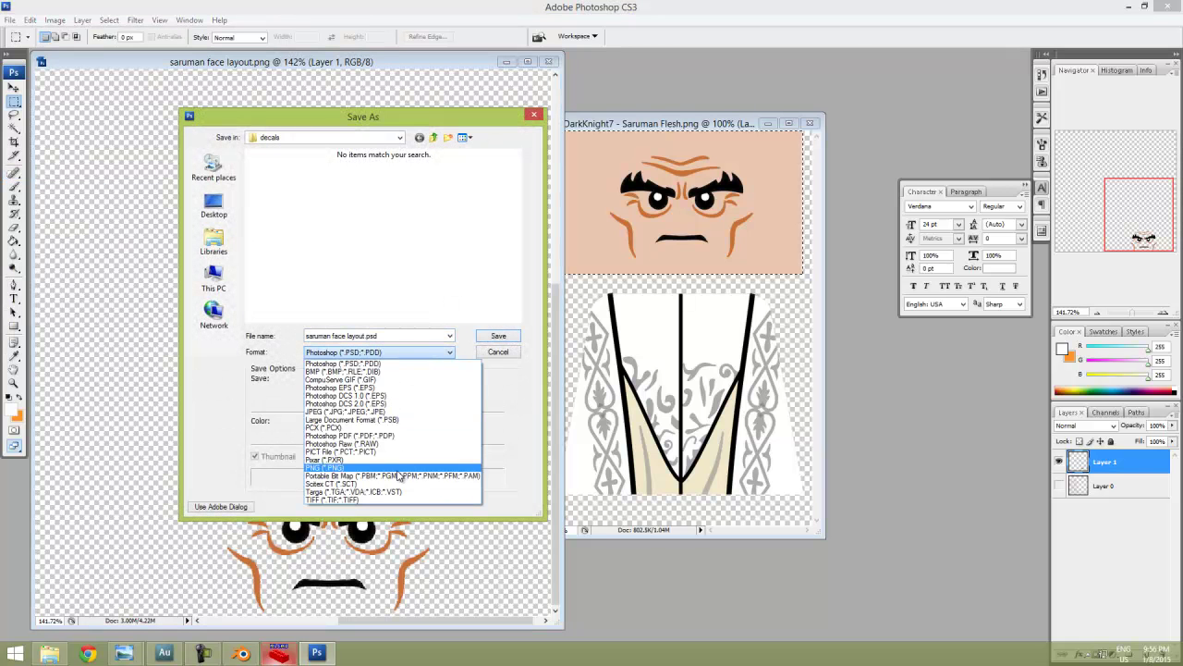
pyautogui.click(399, 468)
pyautogui.click(420, 209)
pyautogui.click(516, 336)
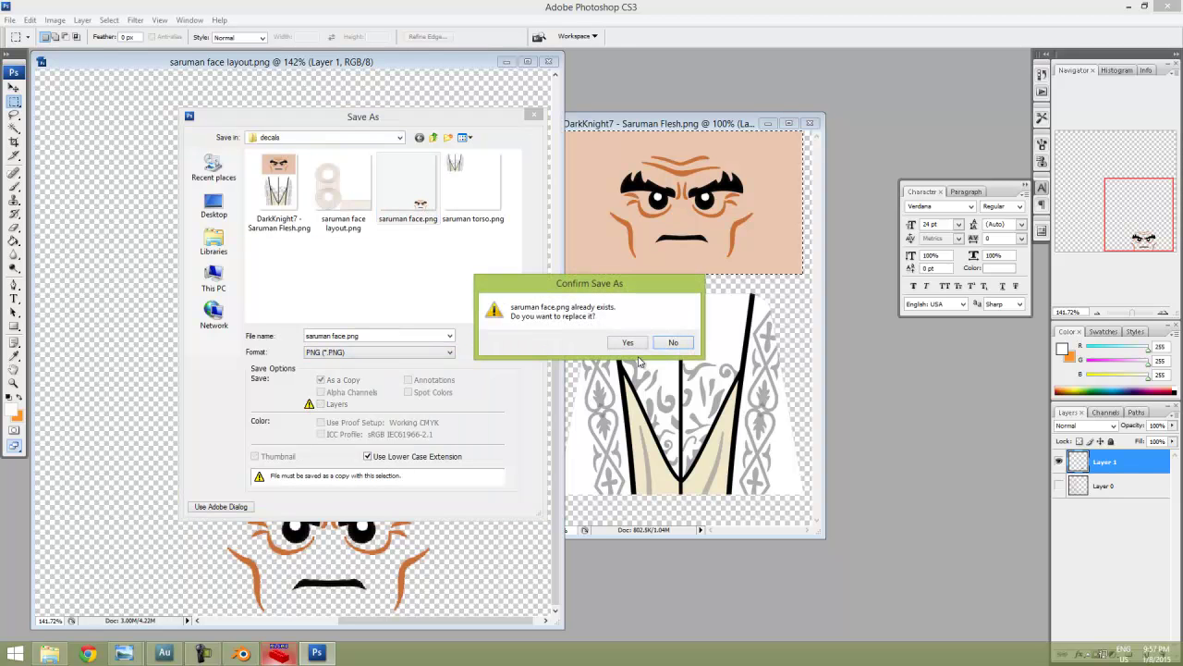
pyautogui.click(638, 342)
pyautogui.click(626, 324)
pyautogui.hotkey('alt', 'Tab')
# Make the head's Flesh material a single-user copy and rename it 'Saruman Face'.
pyautogui.click(668, 311)
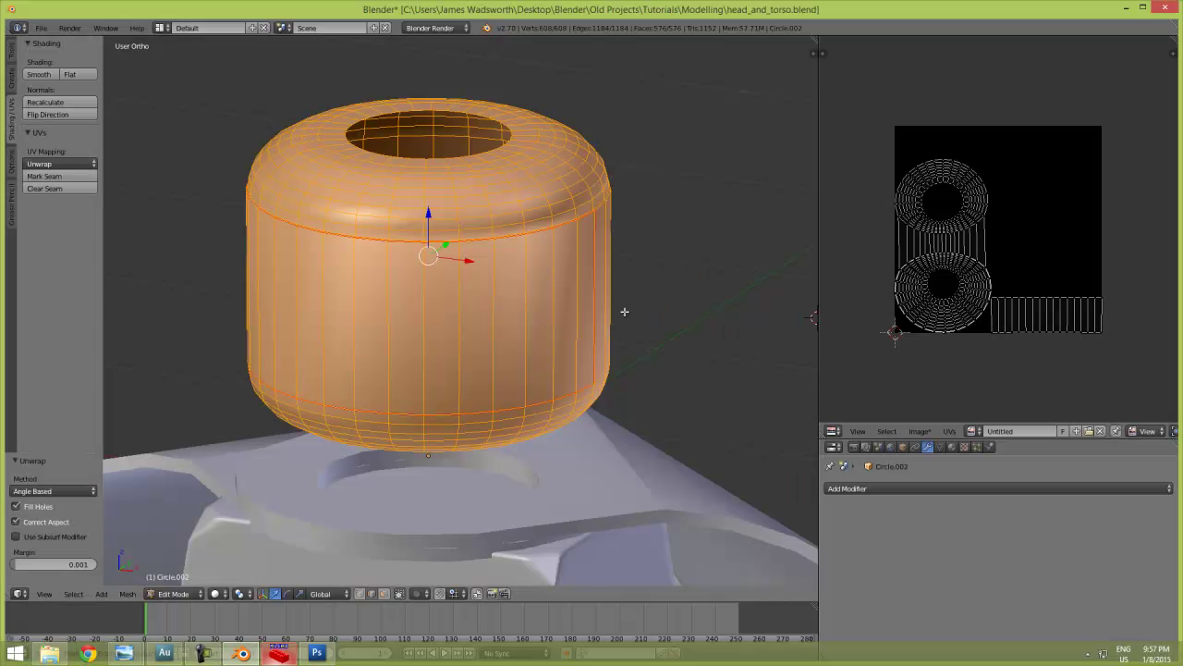
pyautogui.click(953, 447)
pyautogui.press('Tab')
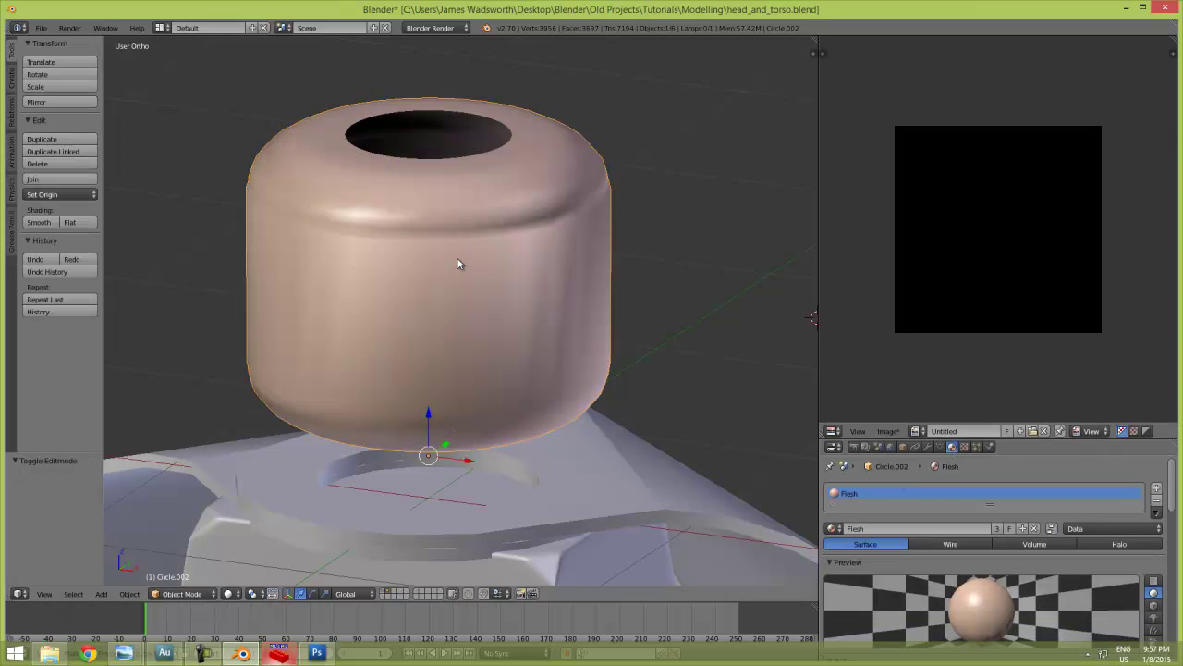
pyautogui.click(998, 530)
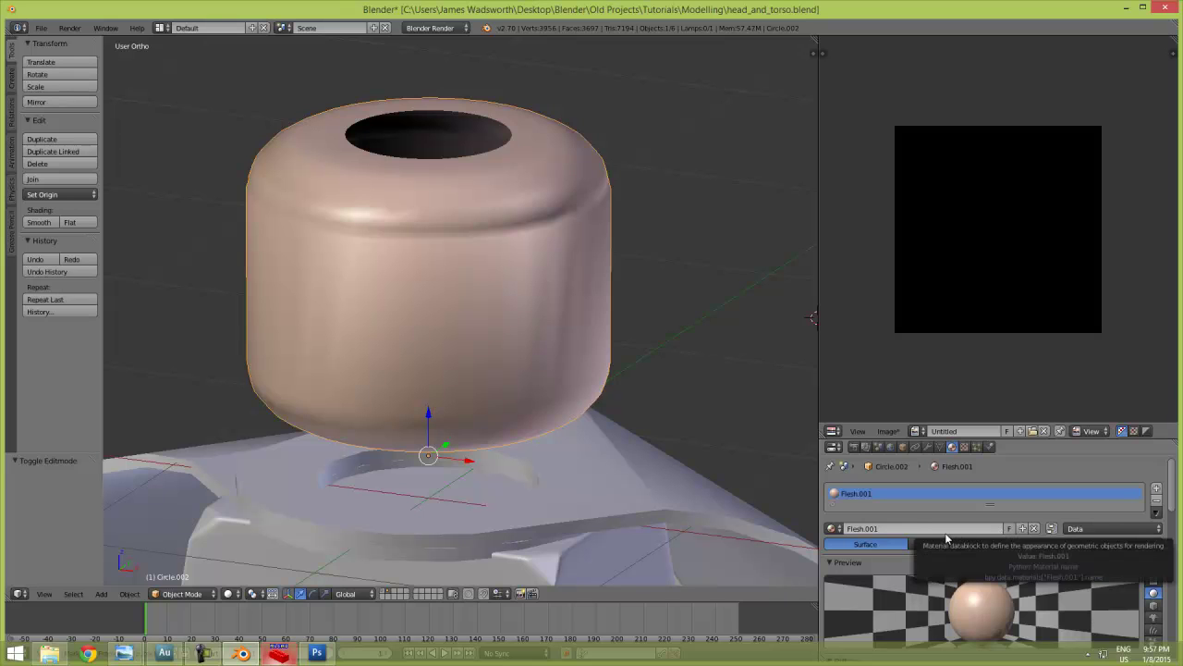
pyautogui.click(901, 526)
pyautogui.write('Saruman')
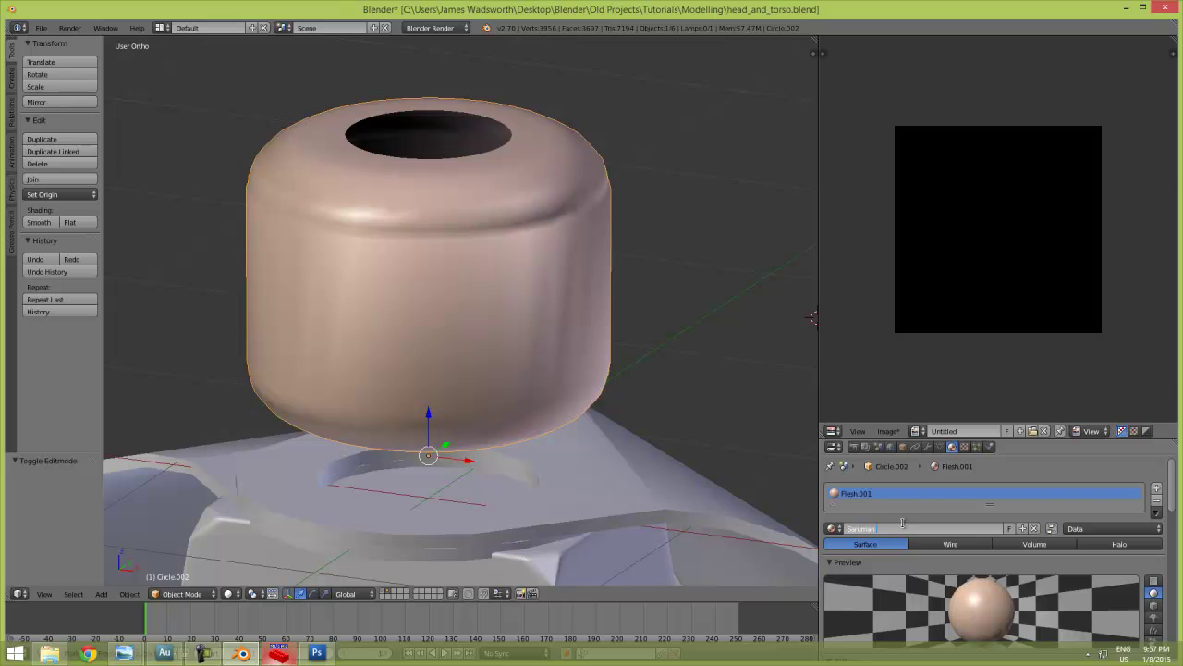
pyautogui.write(' Face')
pyautogui.press('Return')
pyautogui.moveTo(968, 439); pyautogui.dragTo(965, 263)
# Add a new Image-type texture to the Saruman Face material.
pyautogui.click(966, 270)
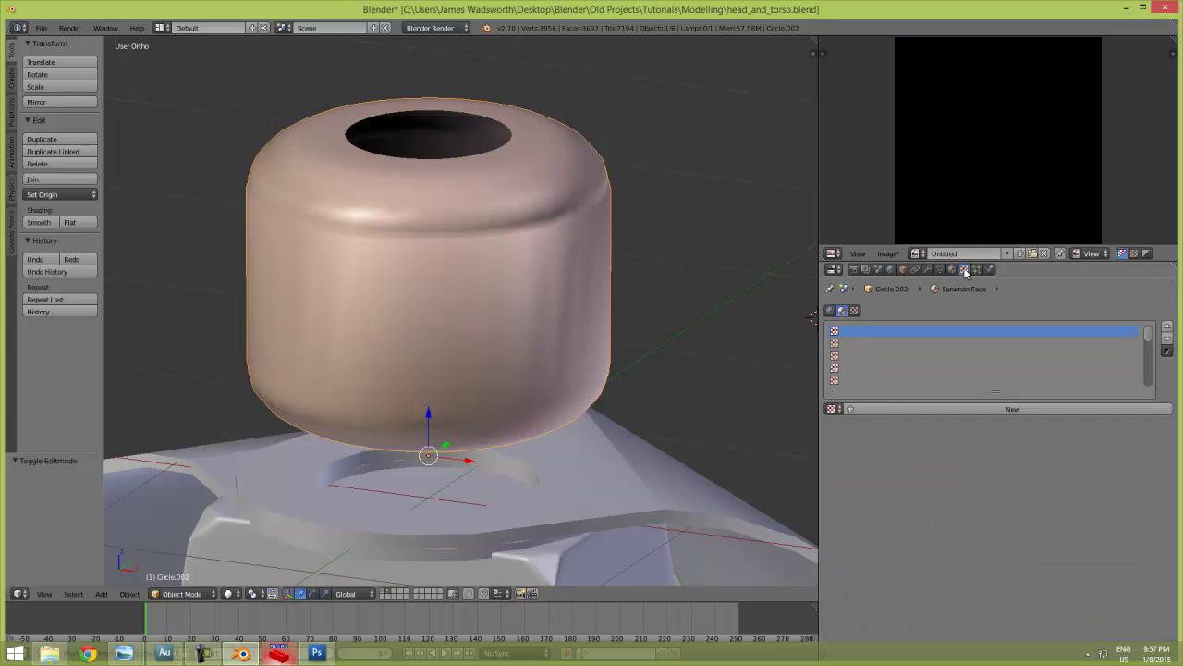
pyautogui.click(883, 408)
pyautogui.click(925, 425)
pyautogui.click(934, 343)
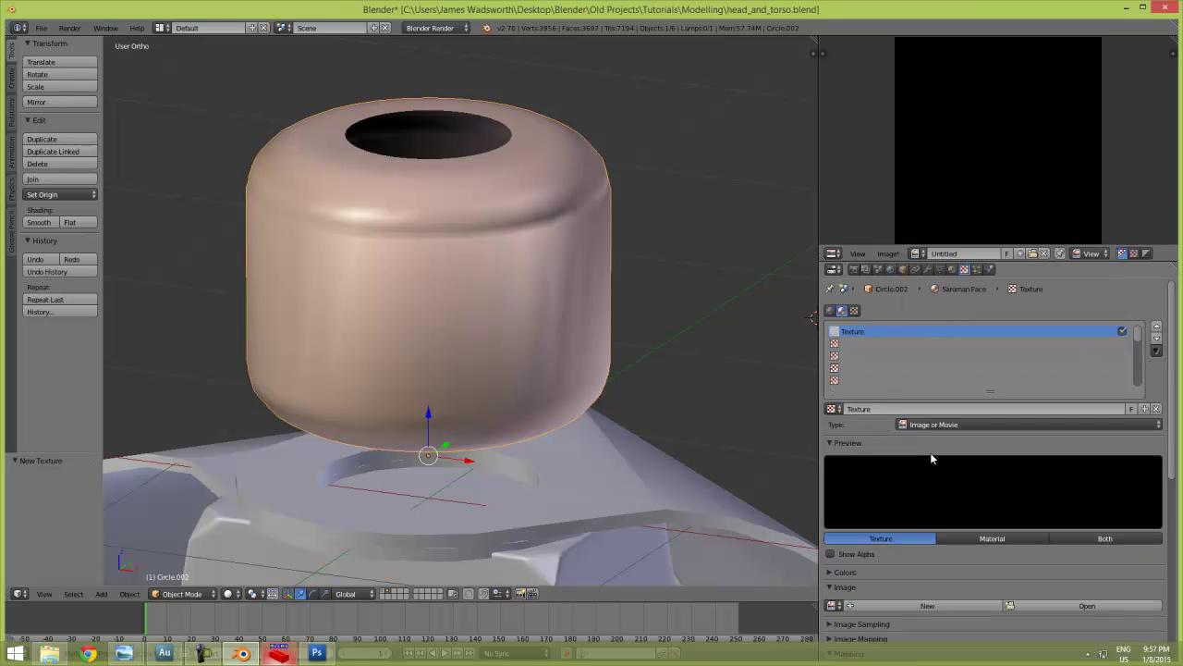
pyautogui.scroll(-2, 937, 511)
# Load saruman face.png from the Lord of the Rings Minifigs decals folder into the texture.
pyautogui.click(1060, 557)
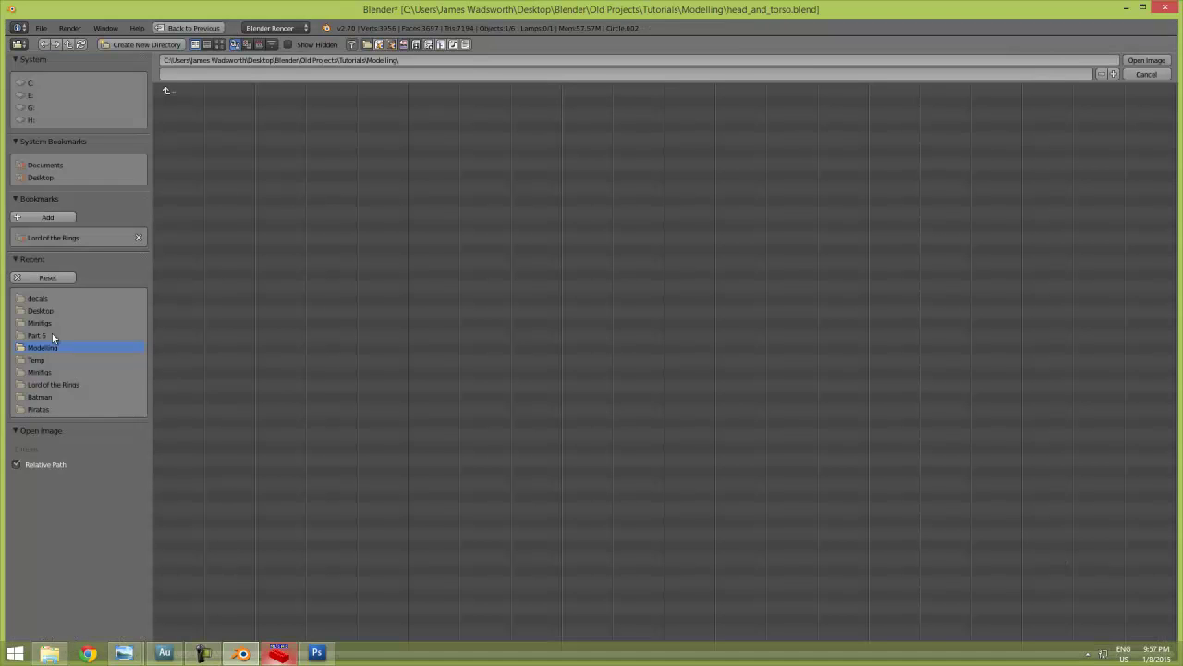
pyautogui.click(54, 236)
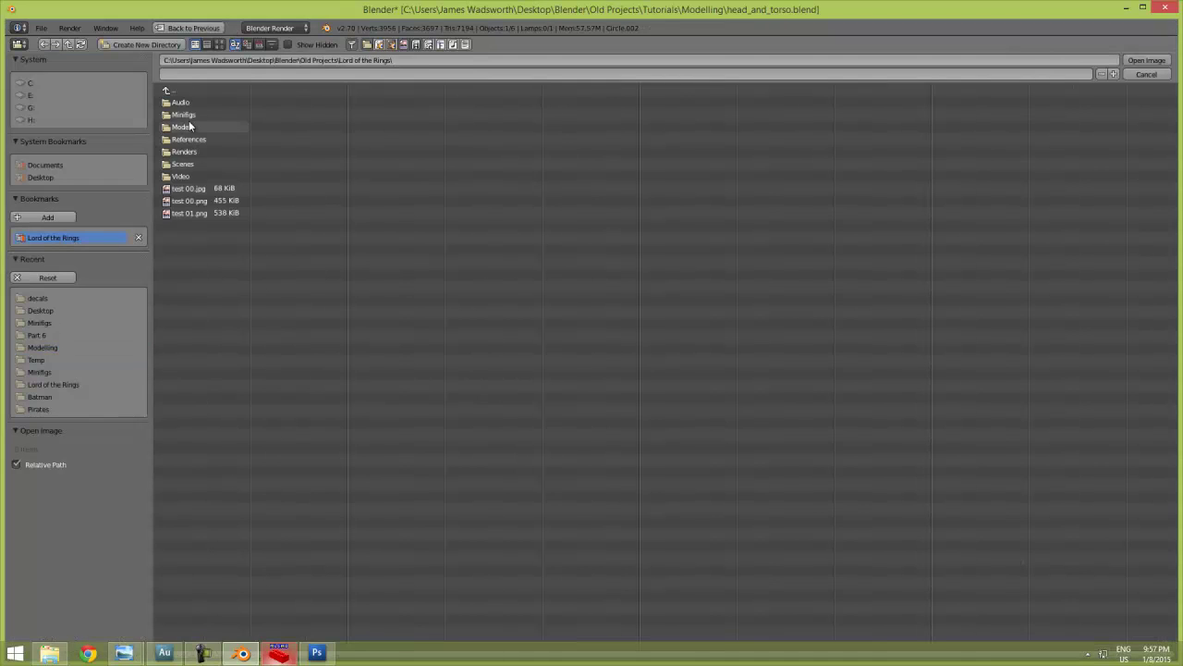
pyautogui.click(189, 118)
pyautogui.click(192, 98)
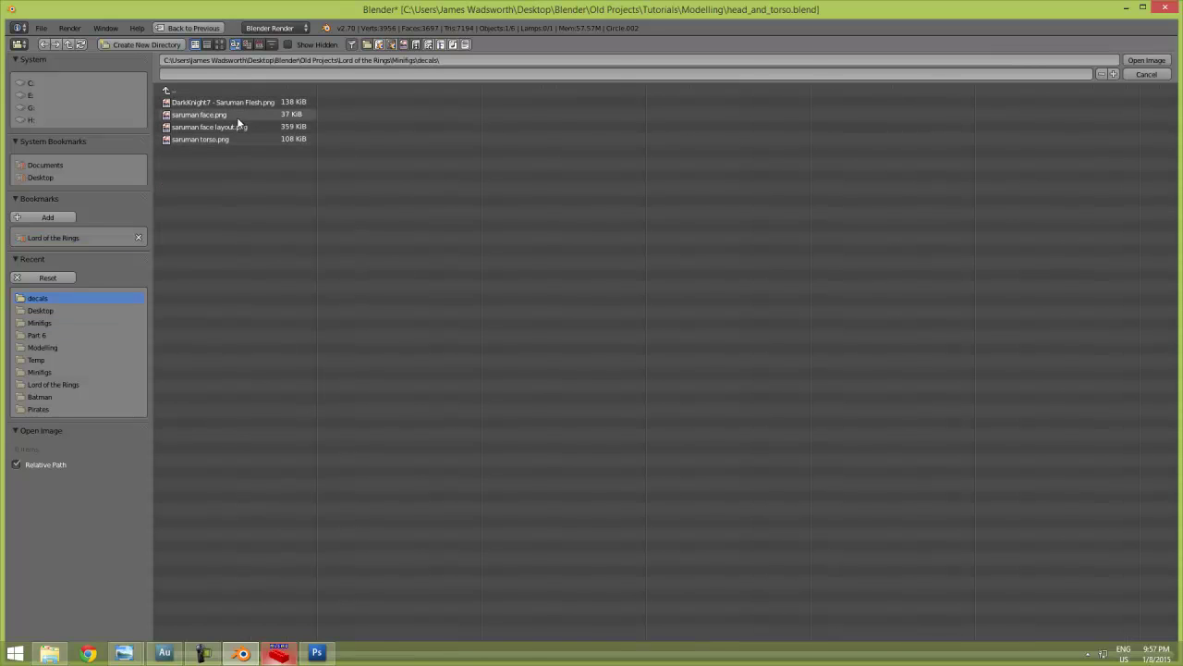
pyautogui.click(238, 115)
pyautogui.click(1147, 60)
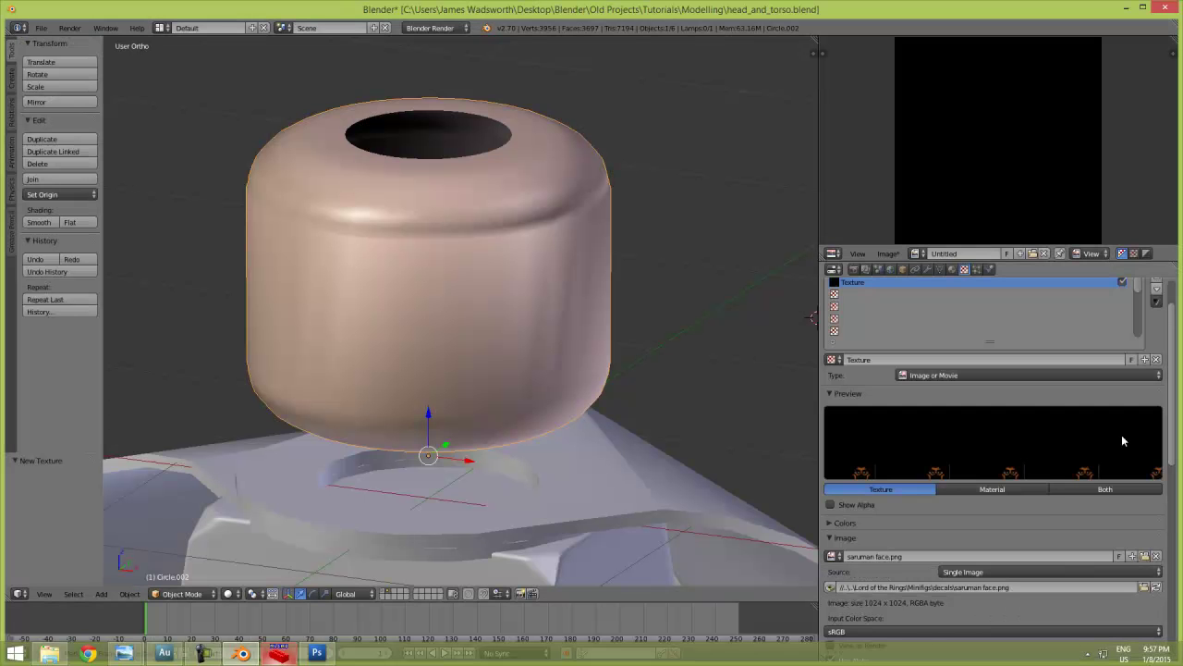
# Set the face texture's mapping coordinates to UV.
pyautogui.scroll(-5, 1041, 498)
pyautogui.scroll(-3, 1041, 497)
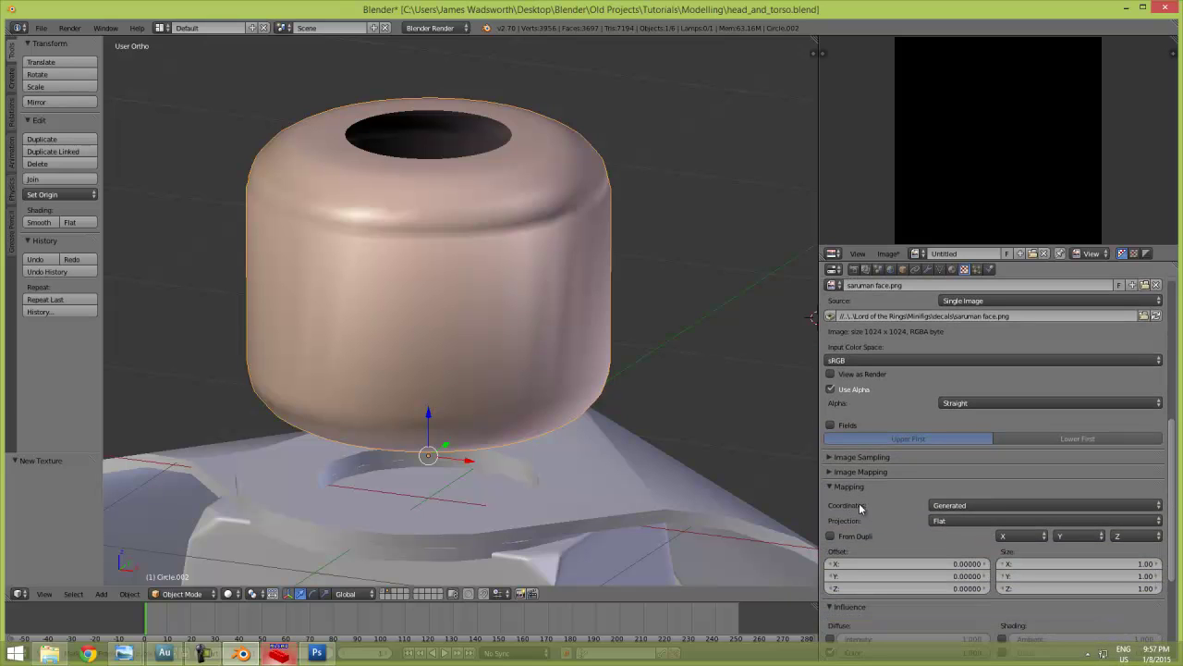
pyautogui.click(990, 505)
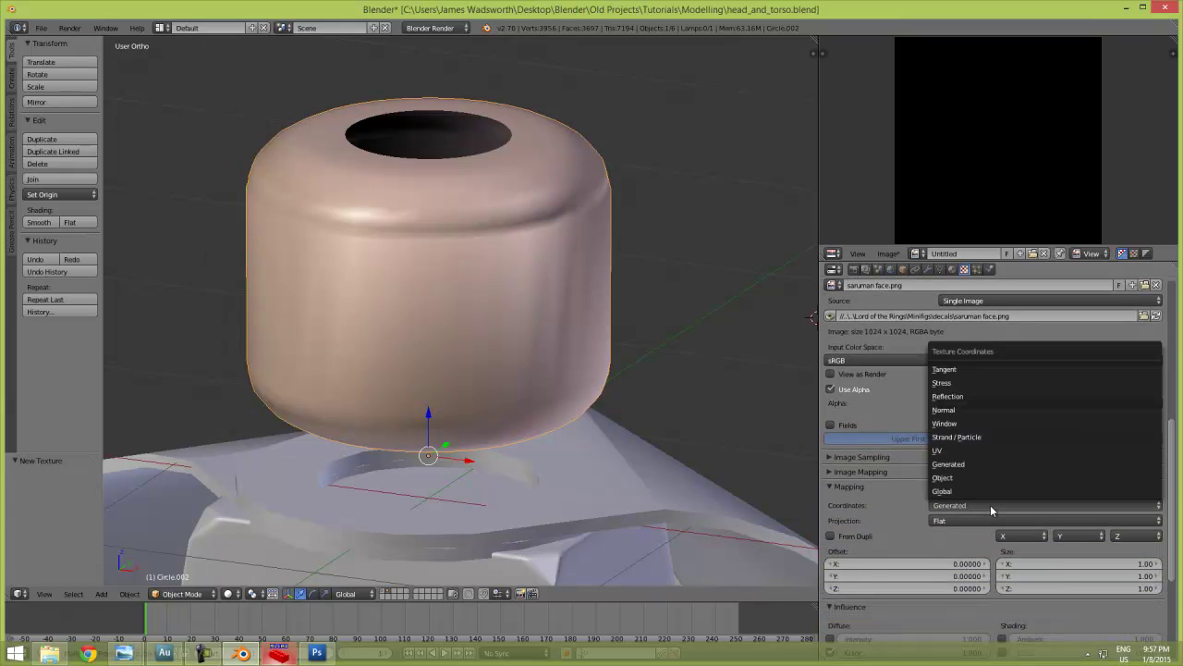
pyautogui.click(954, 450)
# Return to the material settings and reveal the hair, beard, arms and hands on layer 1.
pyautogui.scroll(-5, 562, 319)
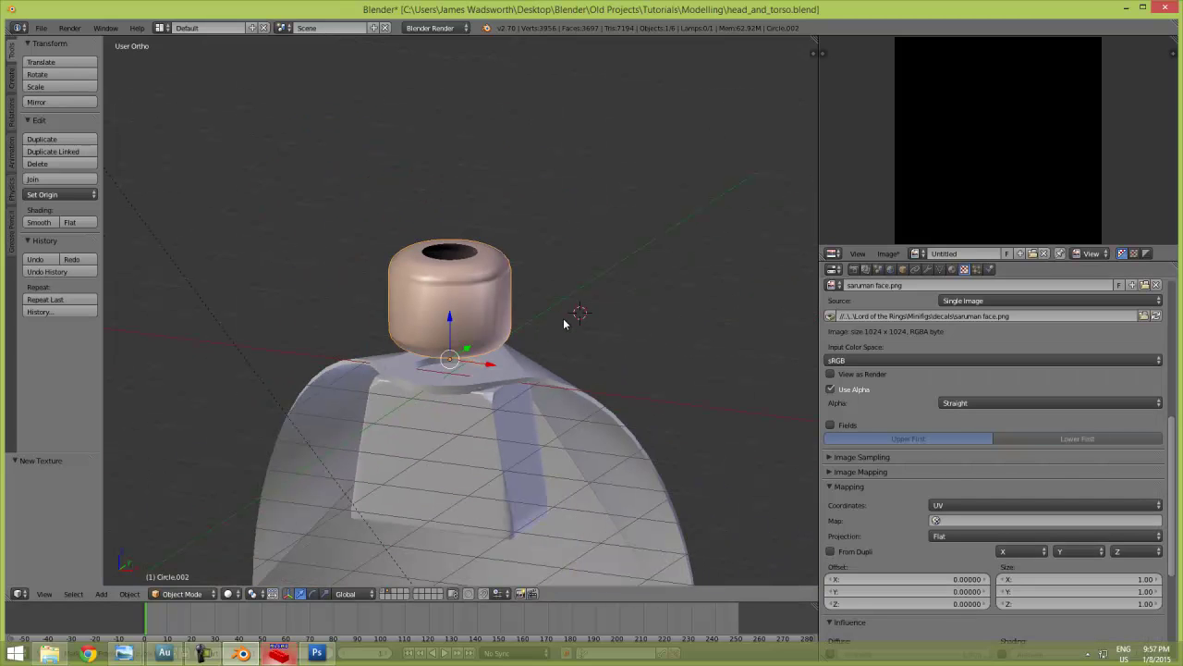
pyautogui.scroll(8, 837, 327)
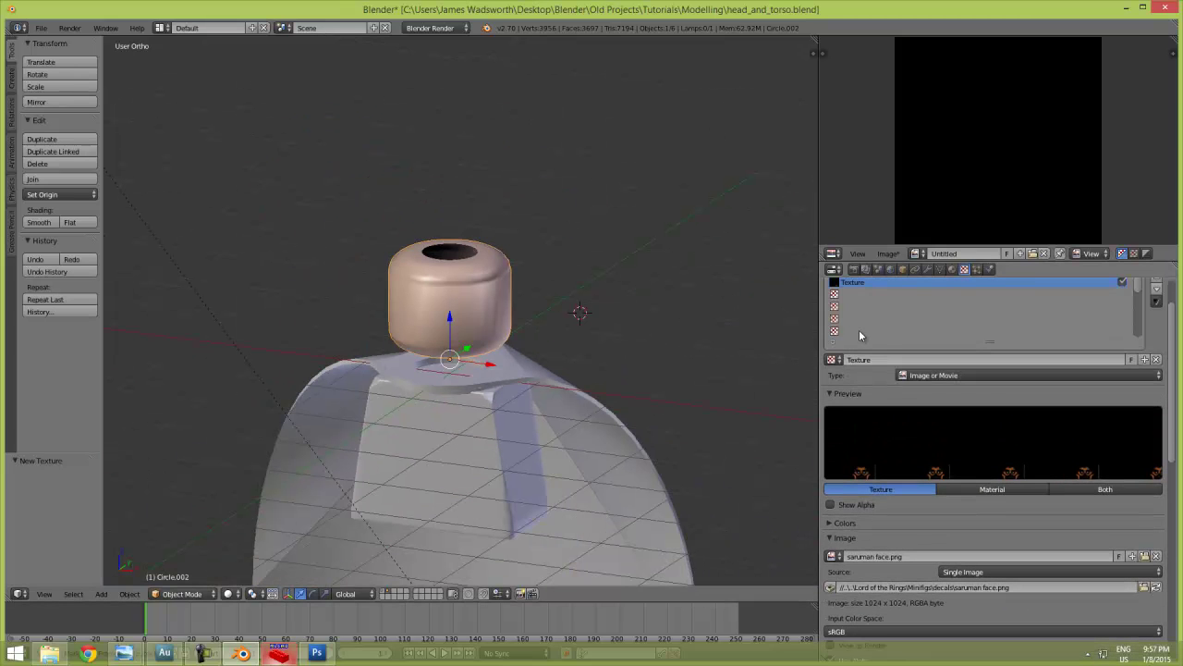
pyautogui.click(952, 269)
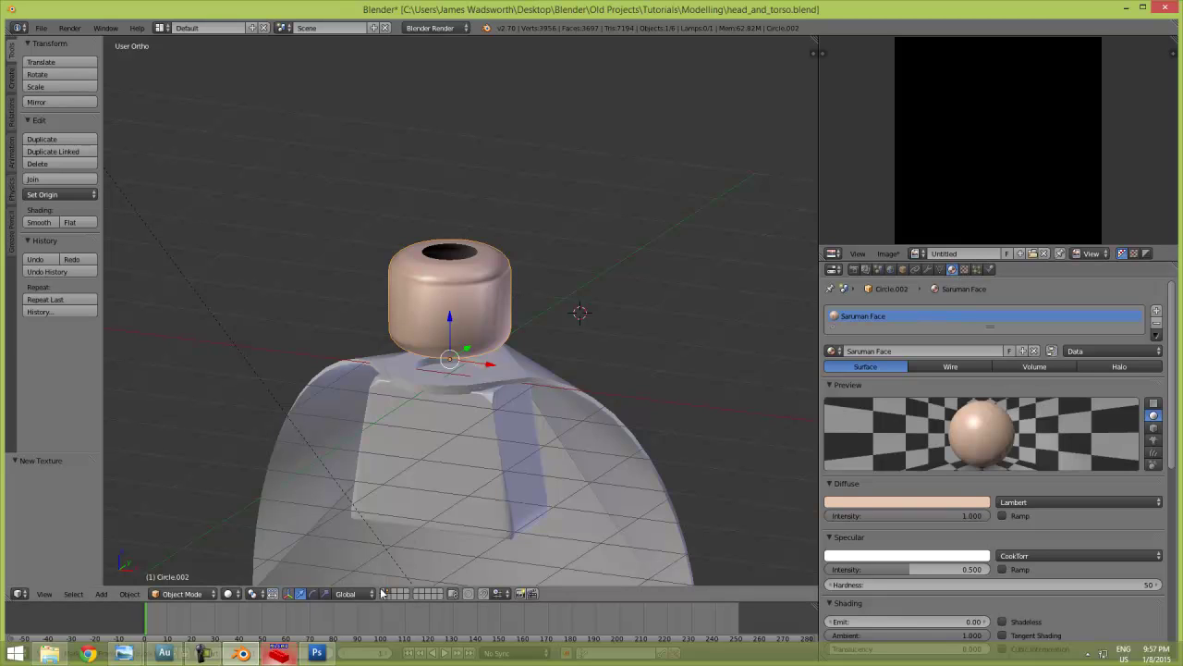
pyautogui.hotkey('shift', '1')
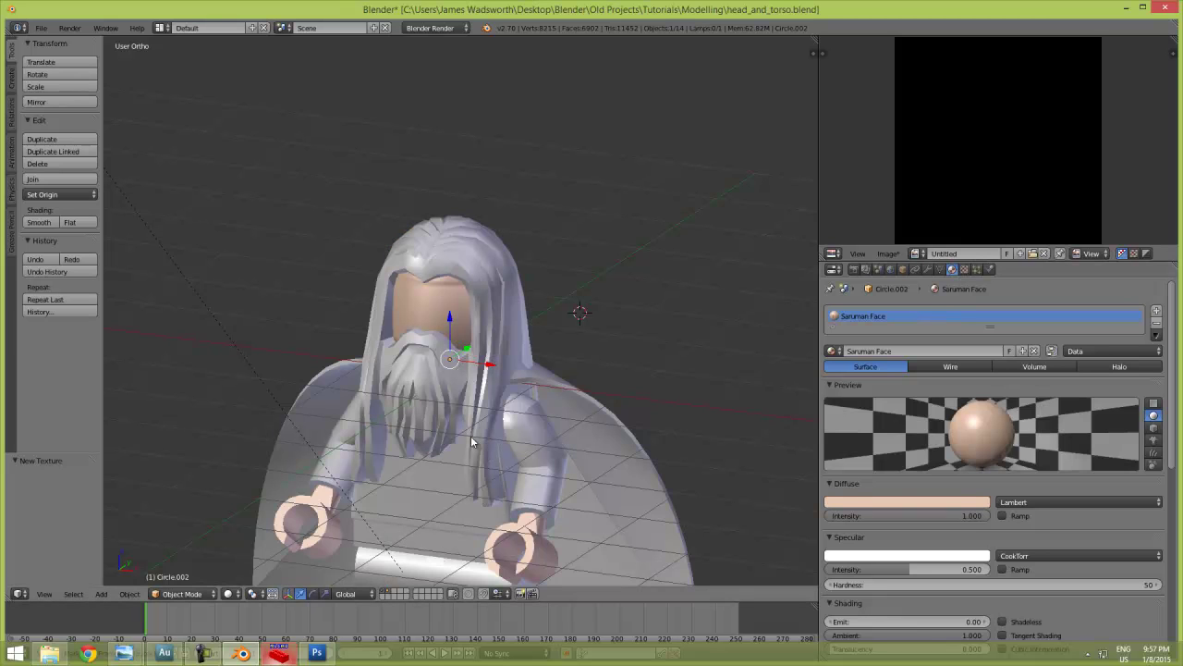
# Render the minifig with F12 and zoom the Render Result to check the face decal.
pyautogui.press('F12')
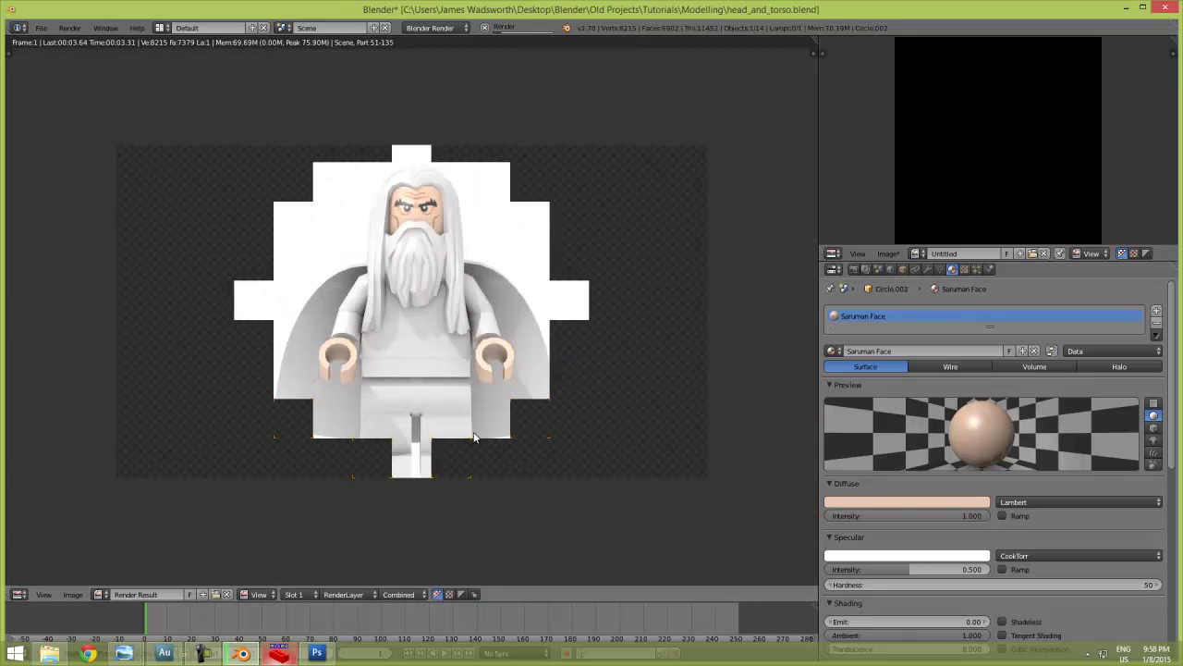
pyautogui.scroll(2, 480, 280)
pyautogui.scroll(-3, 487, 199)
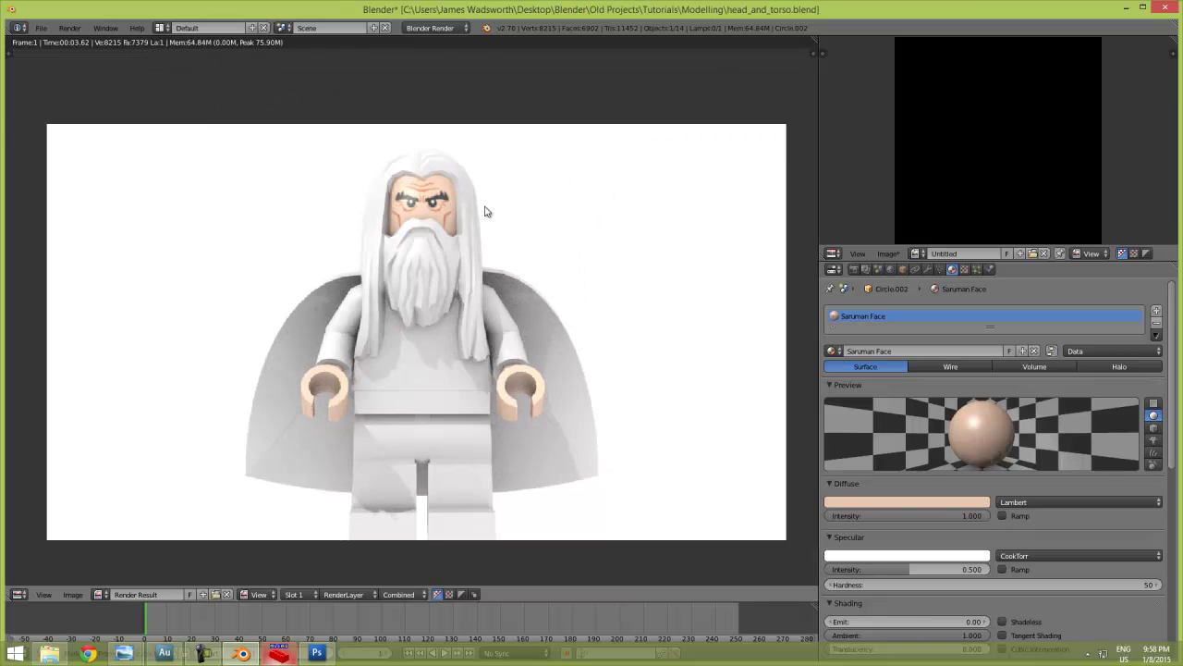
pyautogui.scroll(2, 487, 293)
pyautogui.scroll(-2, 486, 293)
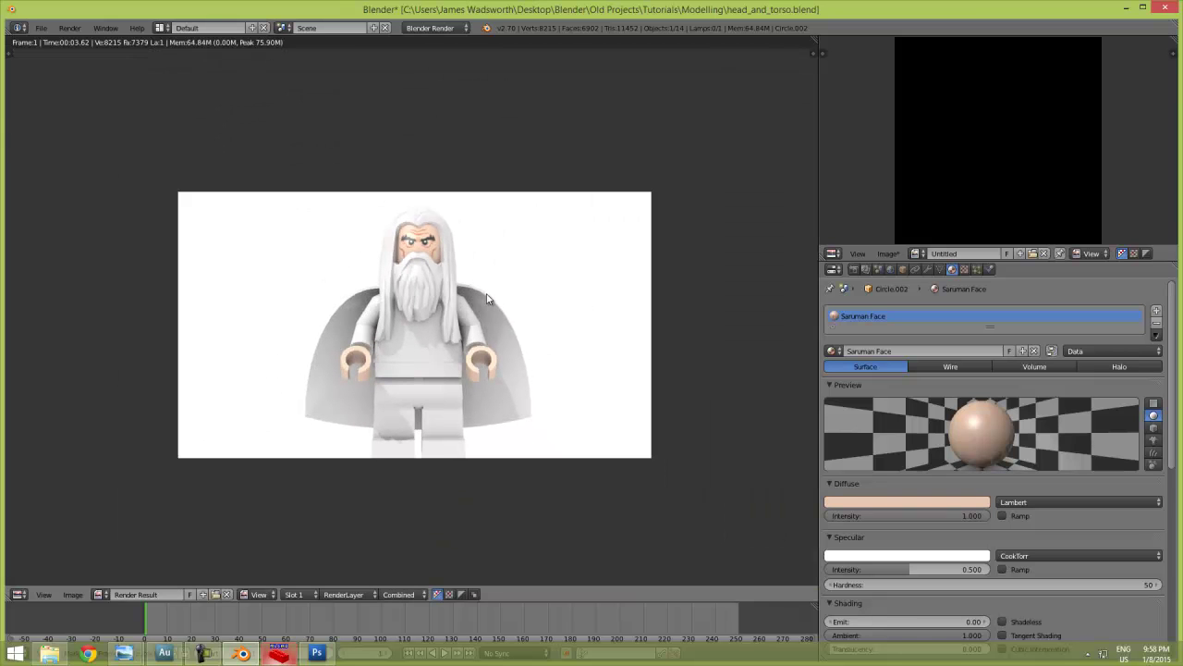
# Select the Sun lamp, set its Energy to 1.000, and re-render the brighter scene.
pyautogui.press('Escape')
pyautogui.scroll(-3, 486, 293)
pyautogui.rightClick(286, 255)
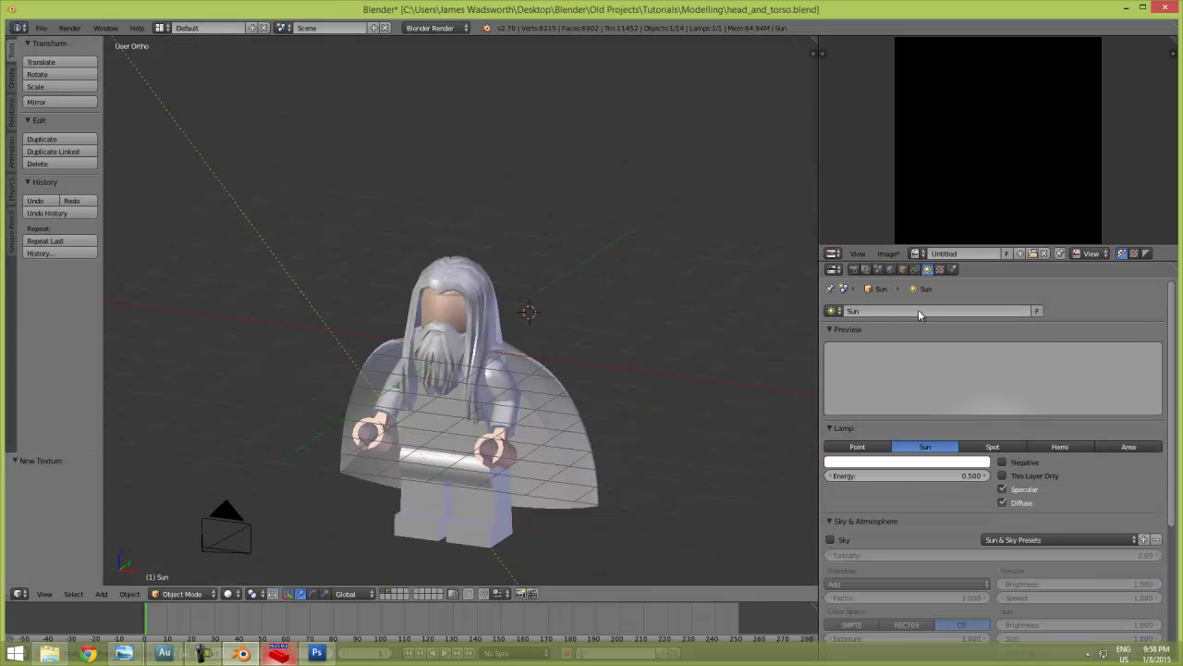
pyautogui.scroll(-5, 901, 520)
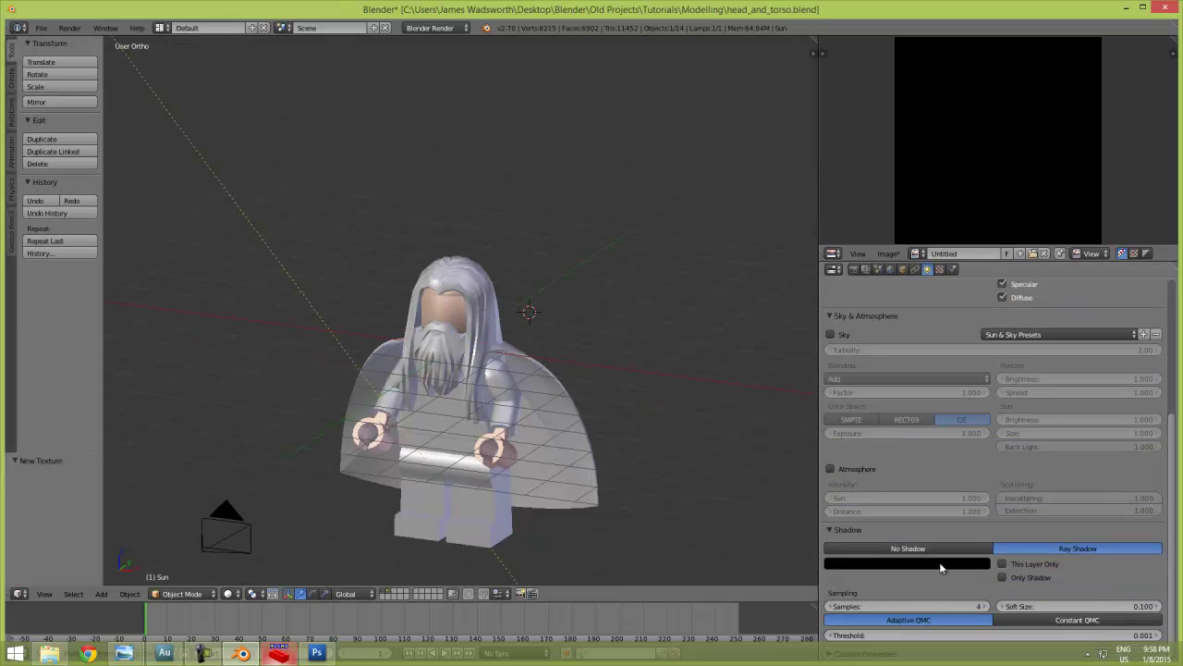
pyautogui.scroll(4, 1059, 589)
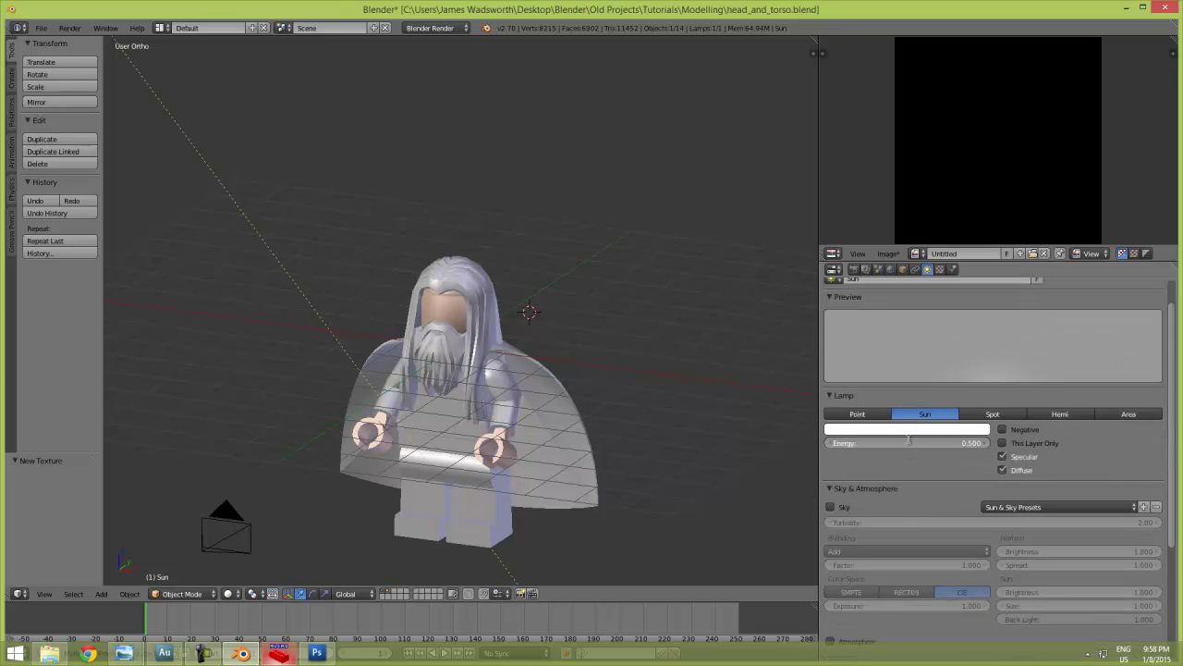
pyautogui.press('F12')
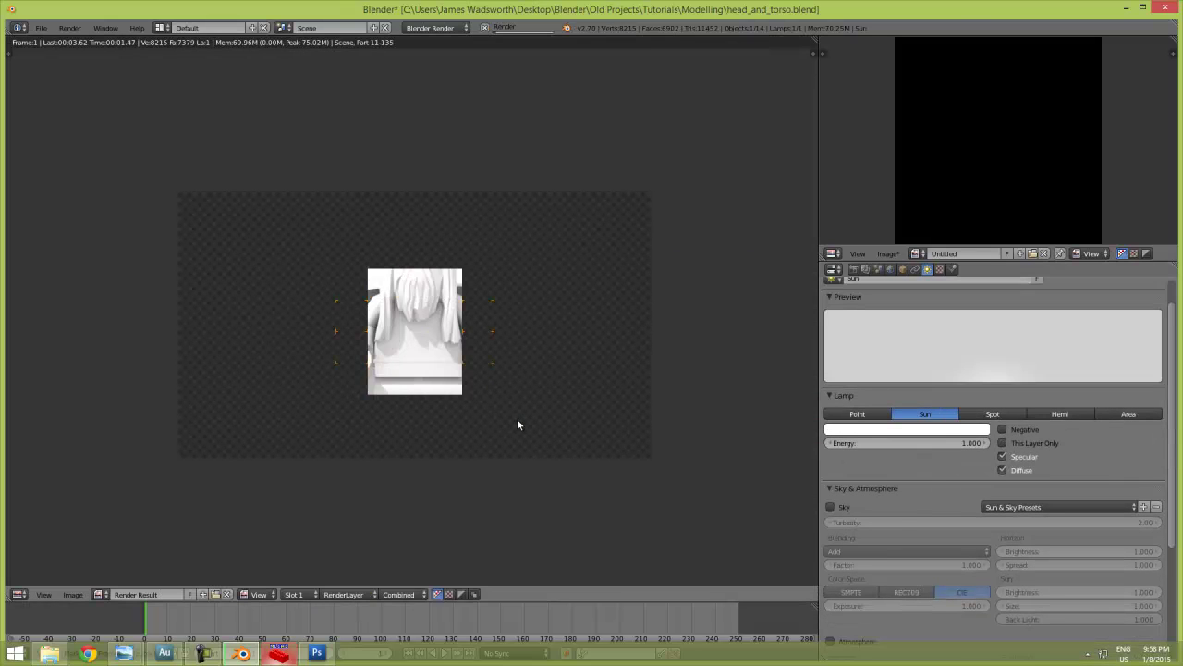
pyautogui.scroll(2, 517, 416)
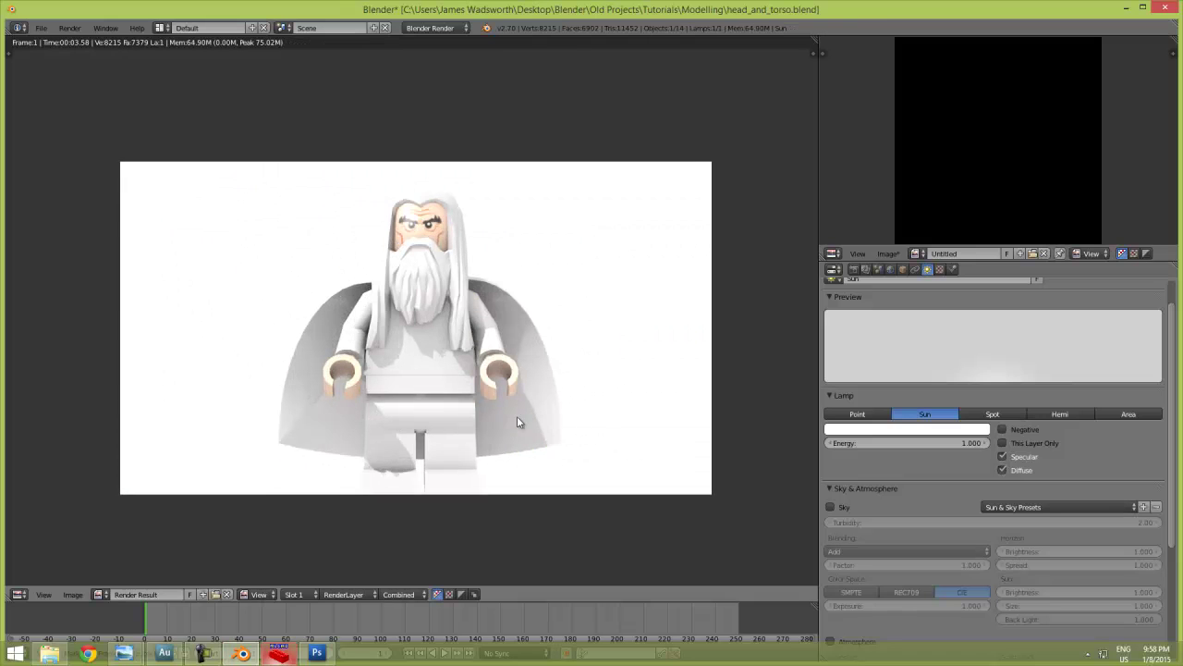
pyautogui.press('Escape')
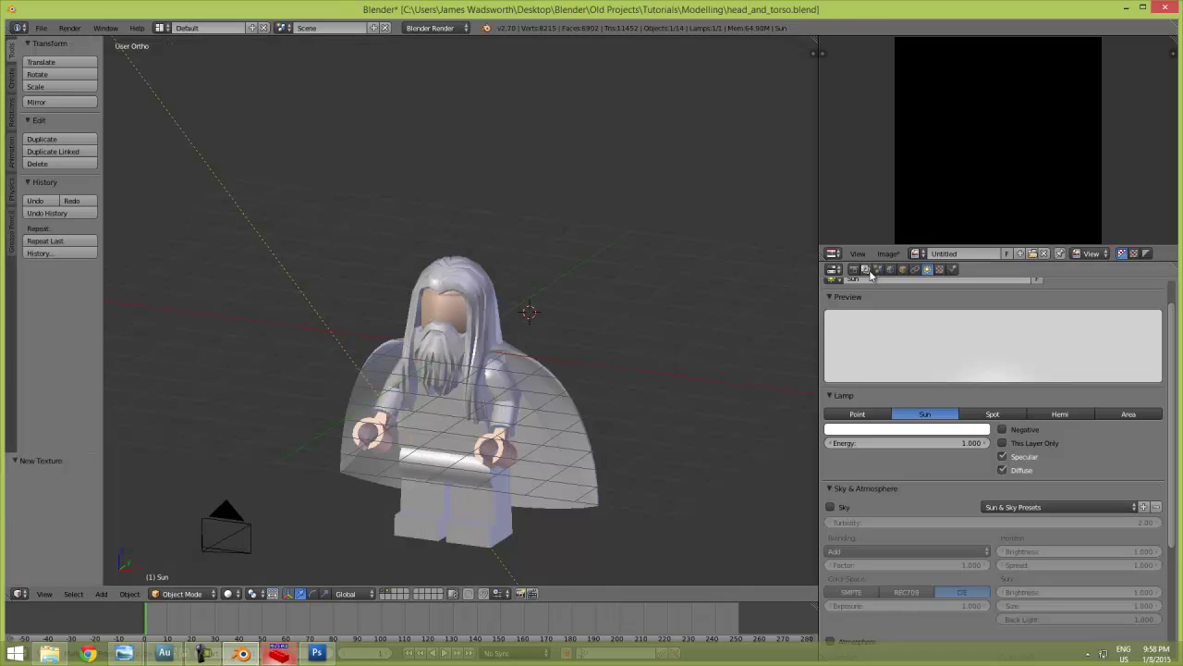
# Render at 100% of 1920×1080 and pan in to inspect Saruman's face decal.
pyautogui.click(853, 269)
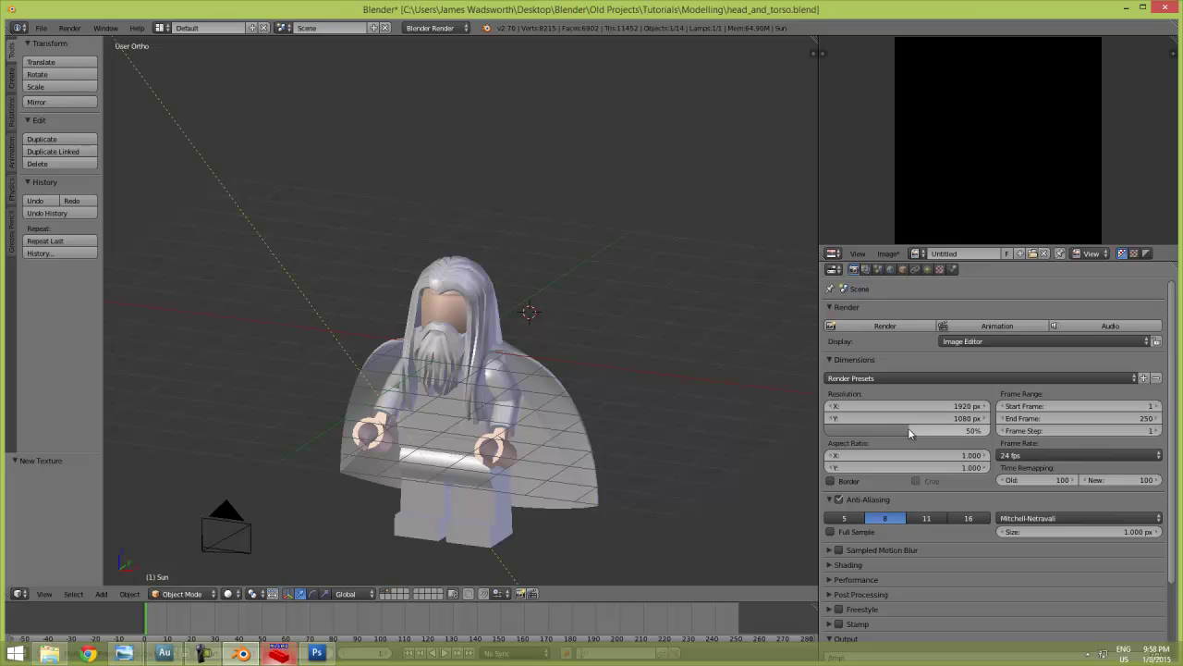
pyautogui.moveTo(921, 427); pyautogui.dragTo(983, 427)
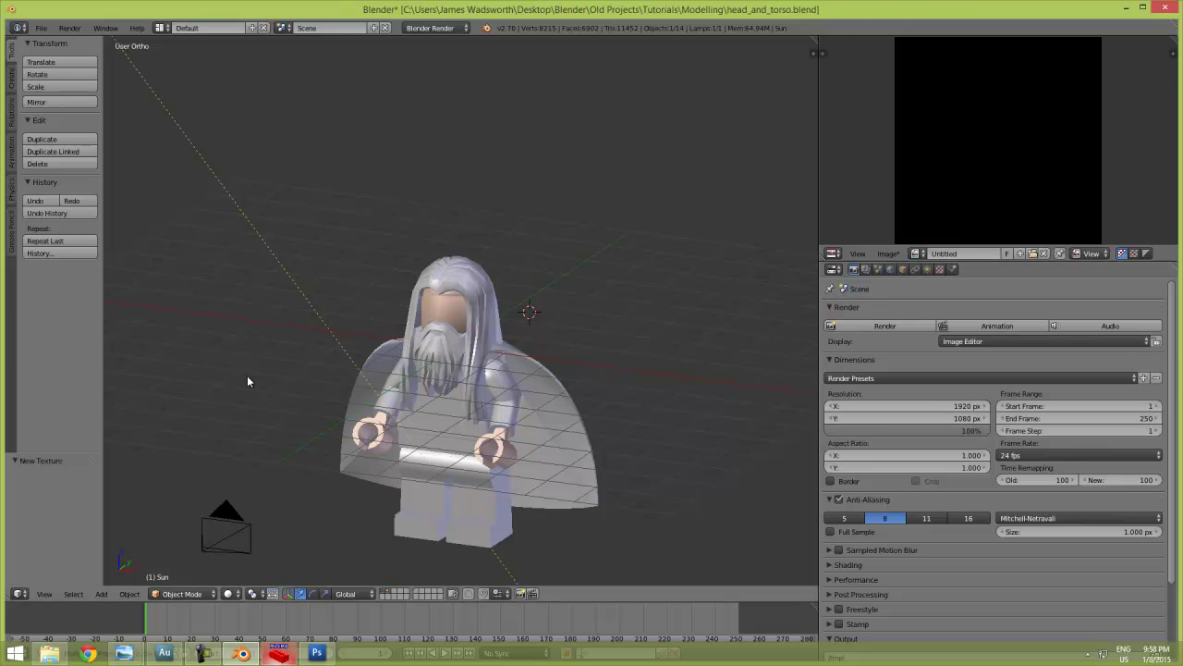
pyautogui.press('F12')
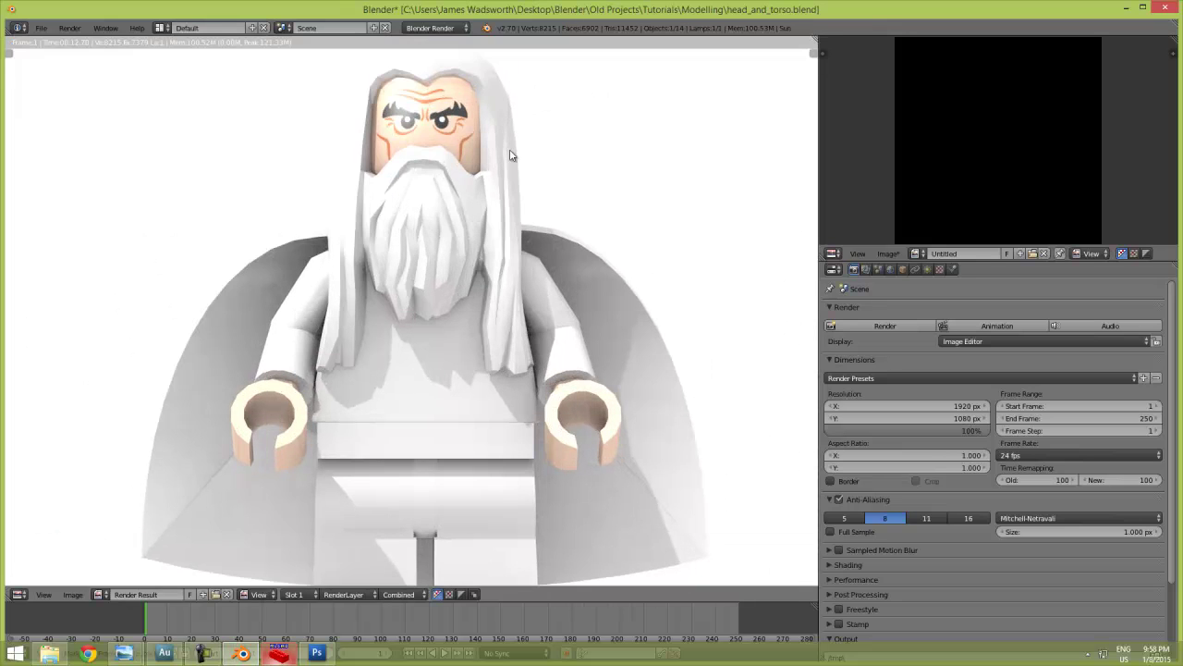
pyautogui.moveTo(500, 149); pyautogui.dragTo(504, 166, button='middle')
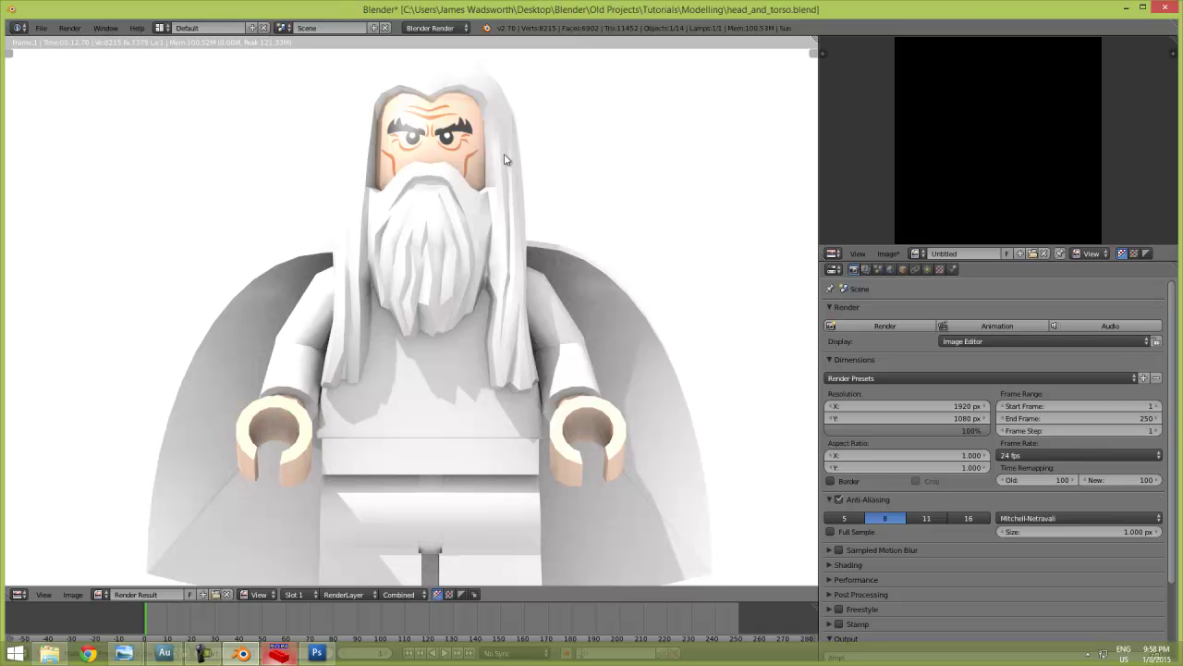
pyautogui.moveTo(505, 158); pyautogui.dragTo(511, 178, button='middle')
pyautogui.scroll(2, 476, 168)
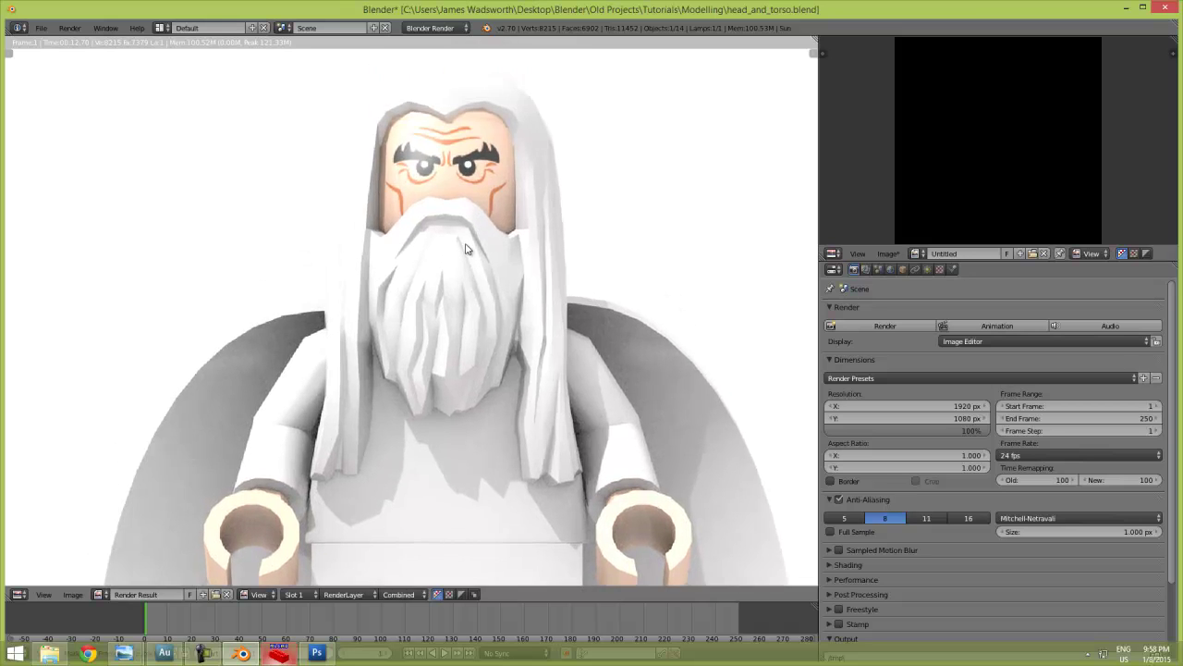
pyautogui.press('Escape')
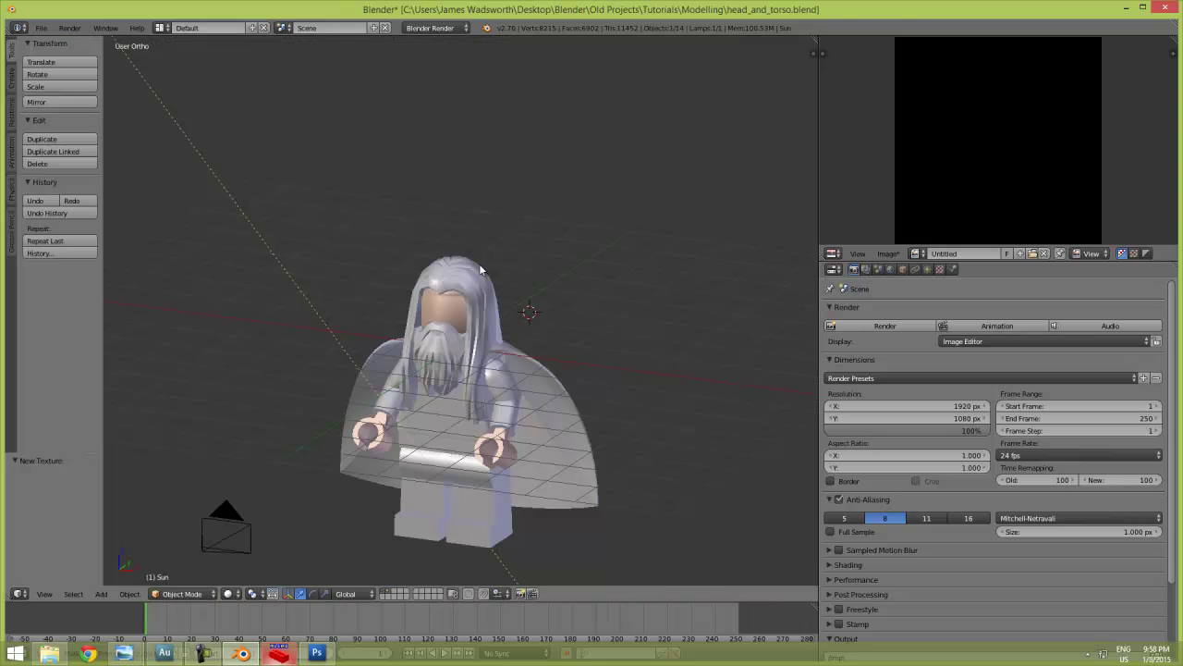
pyautogui.scroll(3, 520, 423)
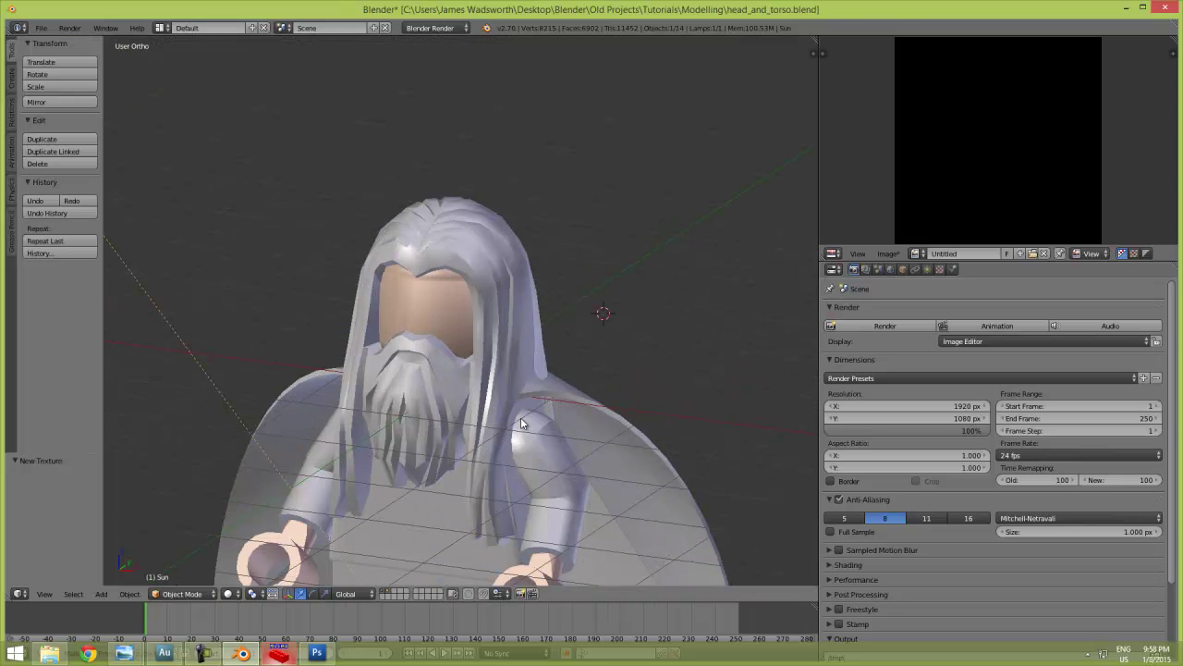
# Save over saruman.blend in the Lord of the Rings Minifigs folder, confirming the overwrite.
pyautogui.hotkey('ctrl', 's')
pyautogui.click(437, 344)
pyautogui.click(40, 28)
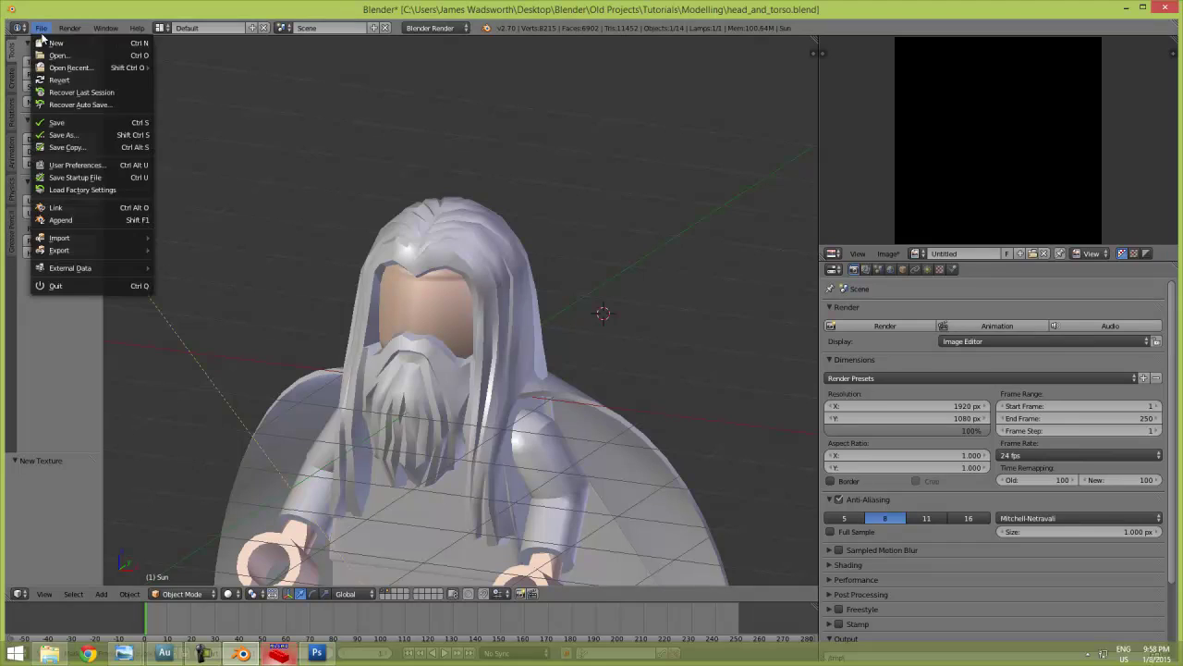
pyautogui.click(92, 126)
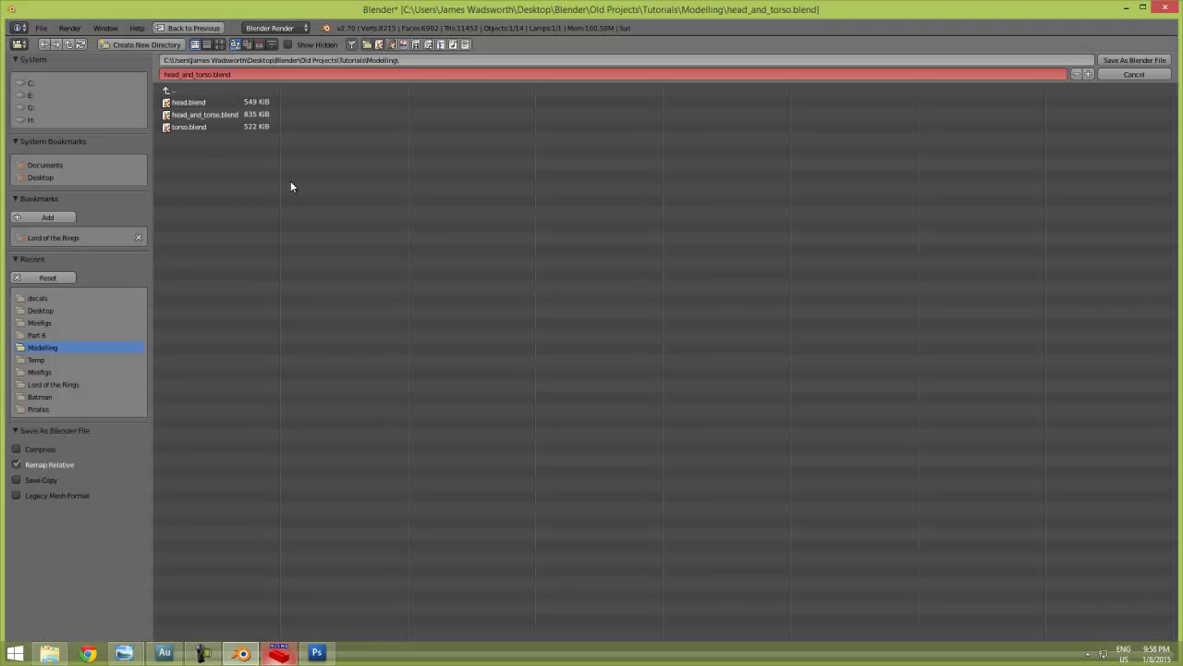
pyautogui.click(63, 237)
pyautogui.click(187, 114)
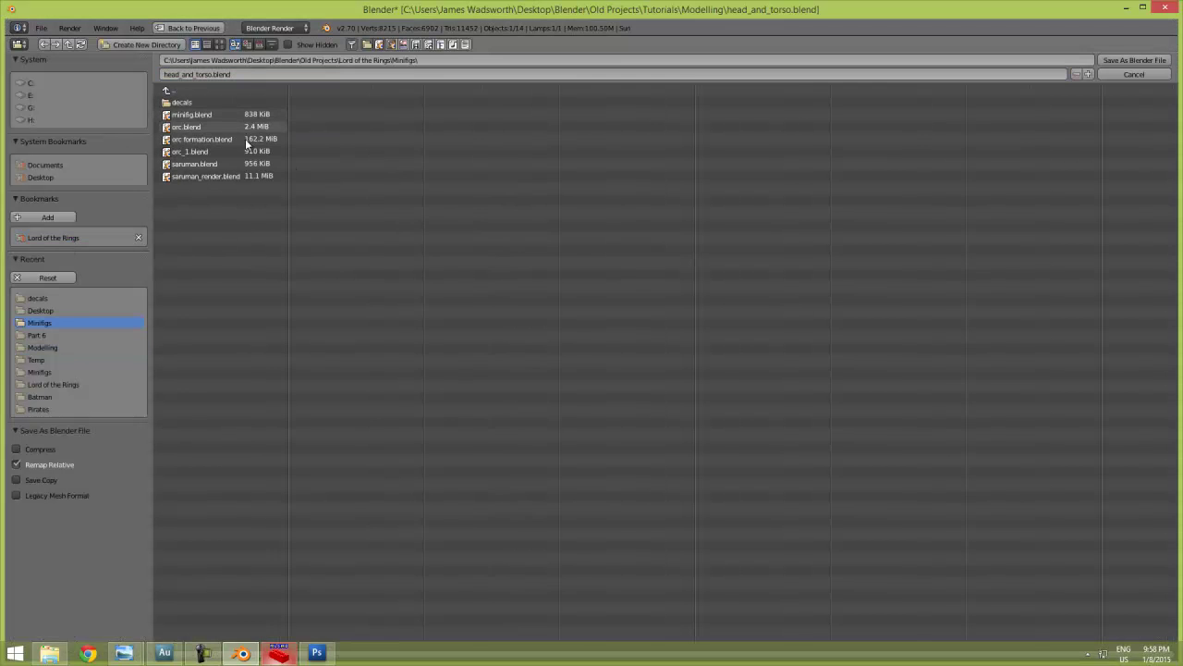
pyautogui.click(194, 164)
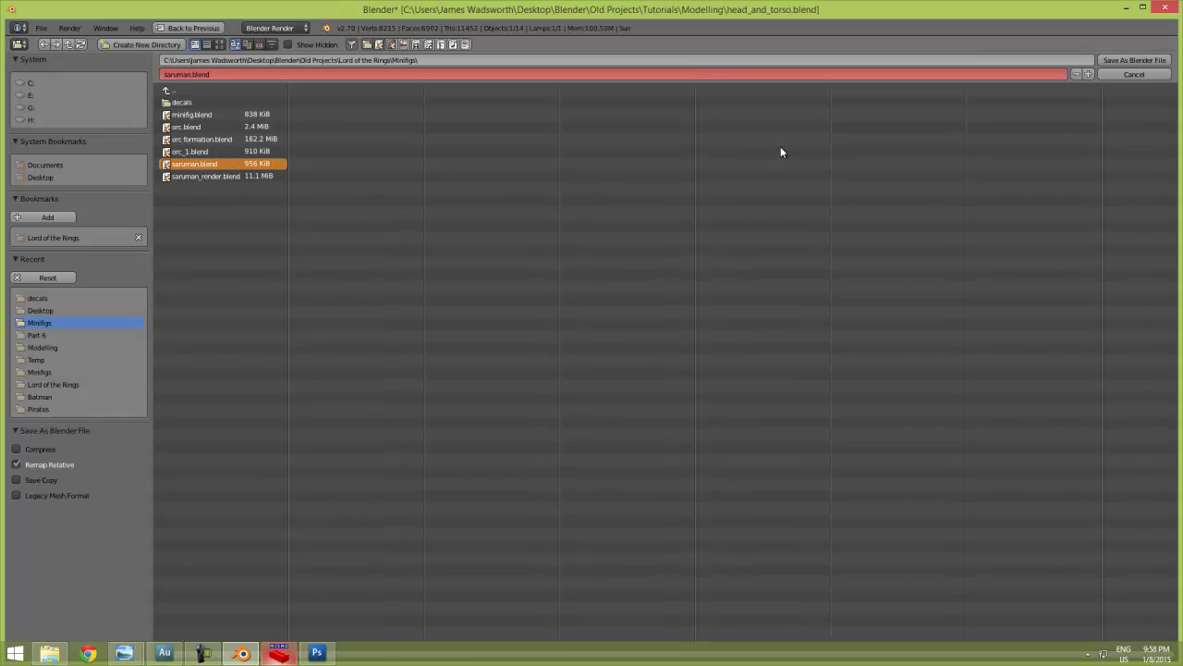
pyautogui.click(1115, 62)
pyautogui.hotkey('ctrl', 's')
pyautogui.click(508, 298)
pyautogui.scroll(-2, 513, 364)
# Select the torso Cube and delete its Subsurf modifier, keeping the 0.8220 Bevel.
pyautogui.rightClick(387, 463)
pyautogui.press('z')
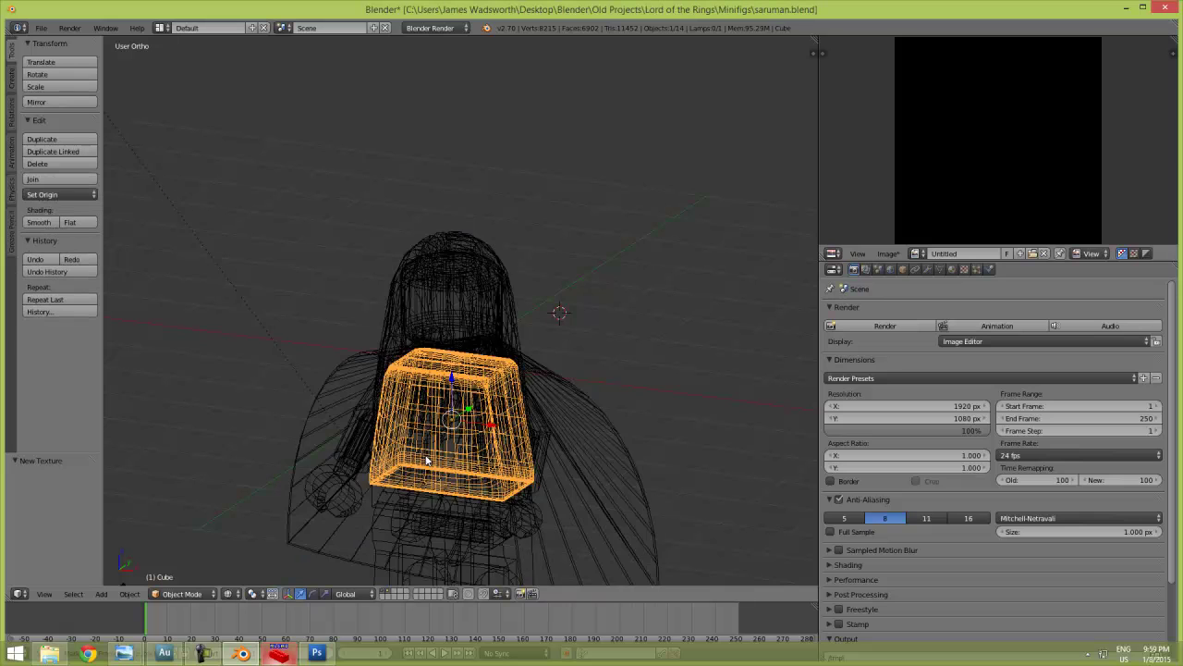
pyautogui.scroll(1, 444, 449)
pyautogui.click(929, 269)
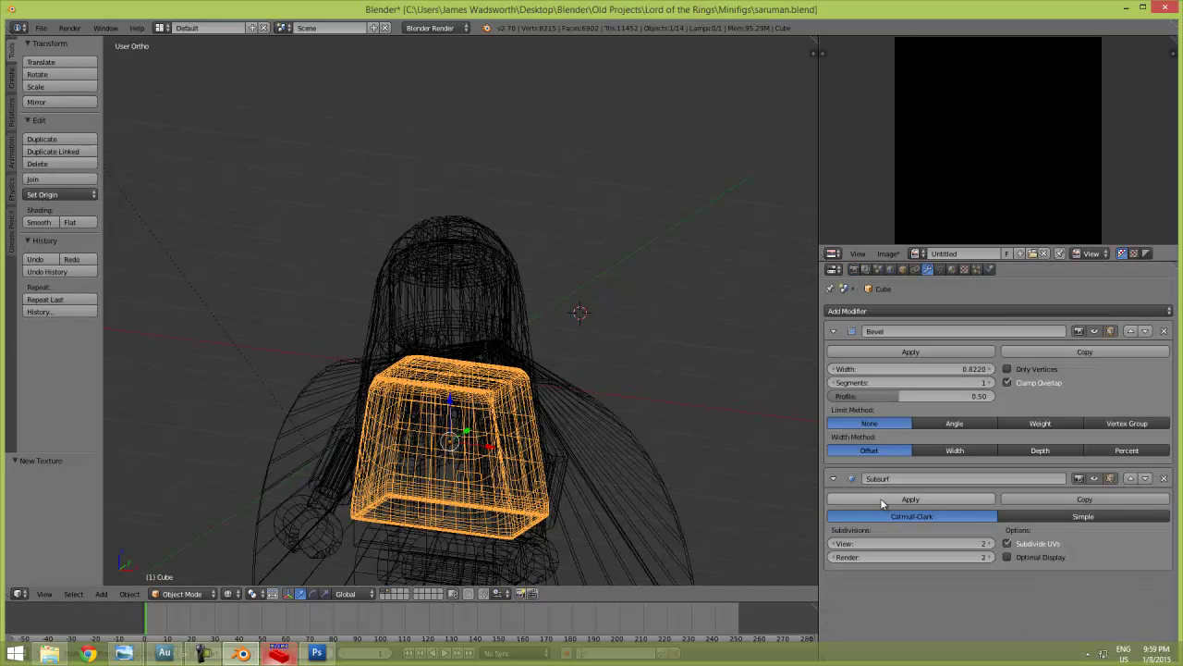
pyautogui.click(1164, 478)
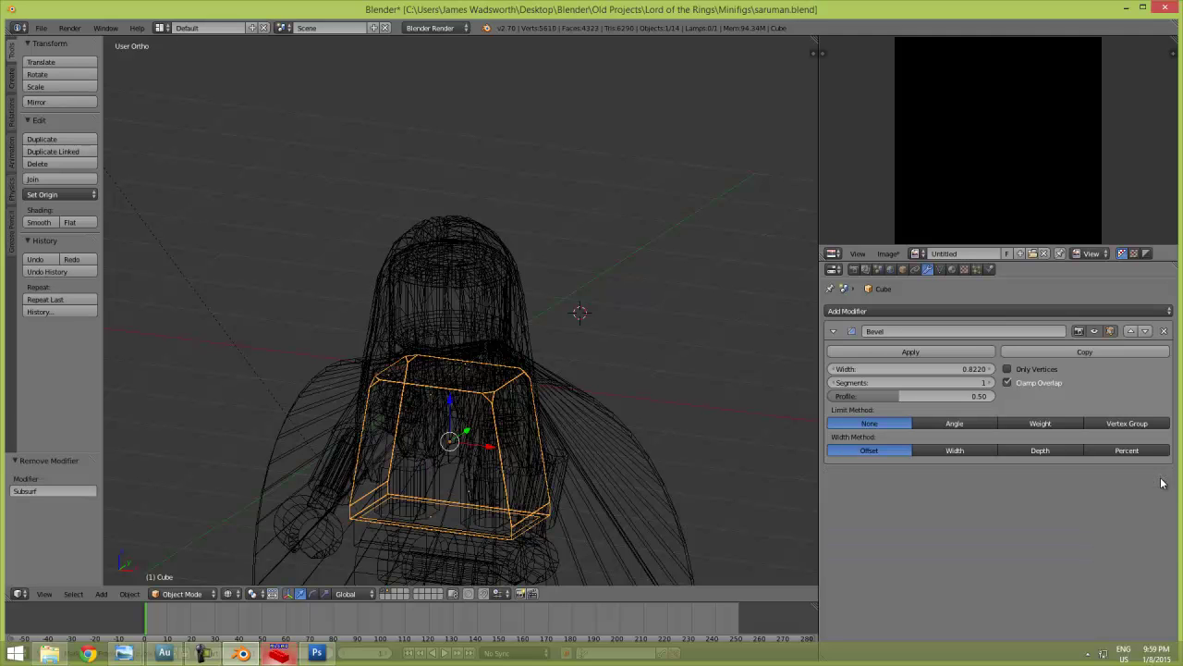
# Orbit around the torso, pick an edge in Edit Mode, then return to Object Mode.
pyautogui.moveTo(449, 501); pyautogui.dragTo(469, 389, button='middle')
pyautogui.scroll(2, 468, 390)
pyautogui.press('Tab')
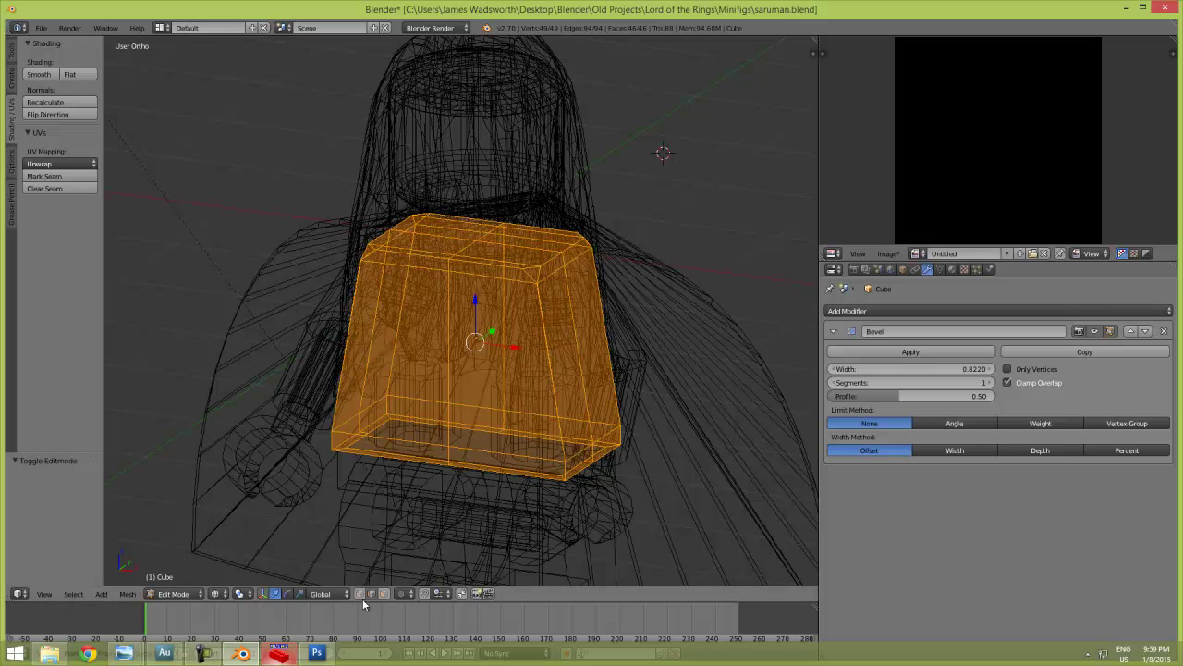
pyautogui.scroll(3, 438, 389)
pyautogui.rightClick(407, 242)
pyautogui.press('z')
pyautogui.press('Tab')
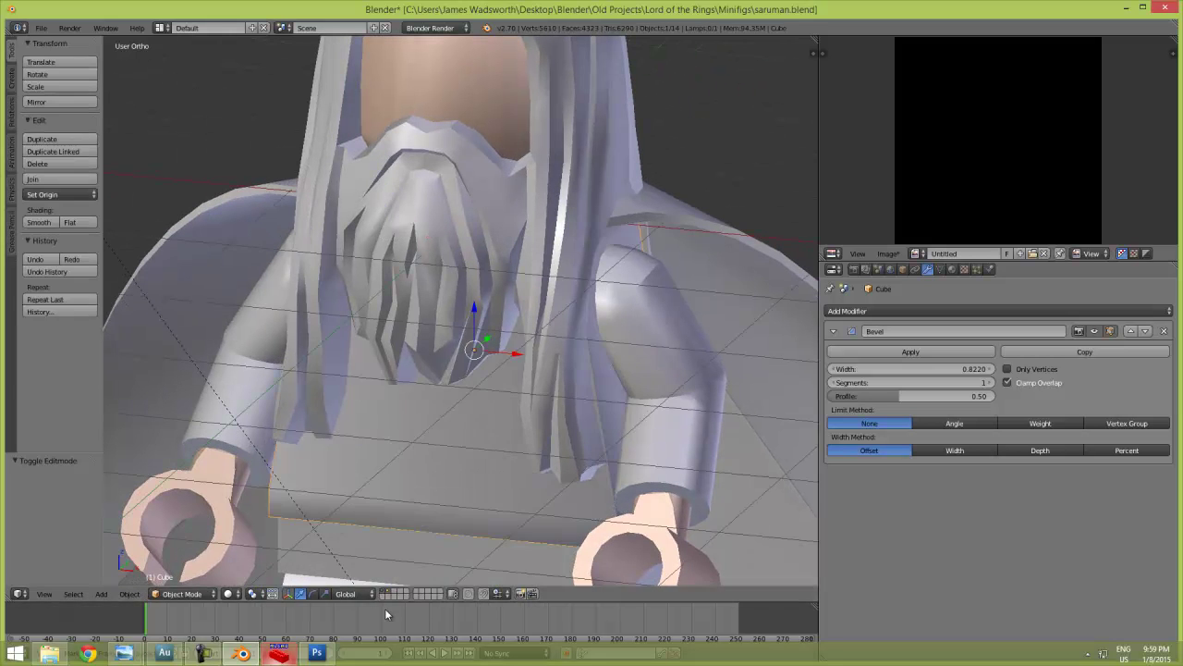
# Hide the hair, beard and arms, then select vertices along the torso's side edge in Edit Mode.
pyautogui.click(390, 592)
pyautogui.press('Tab')
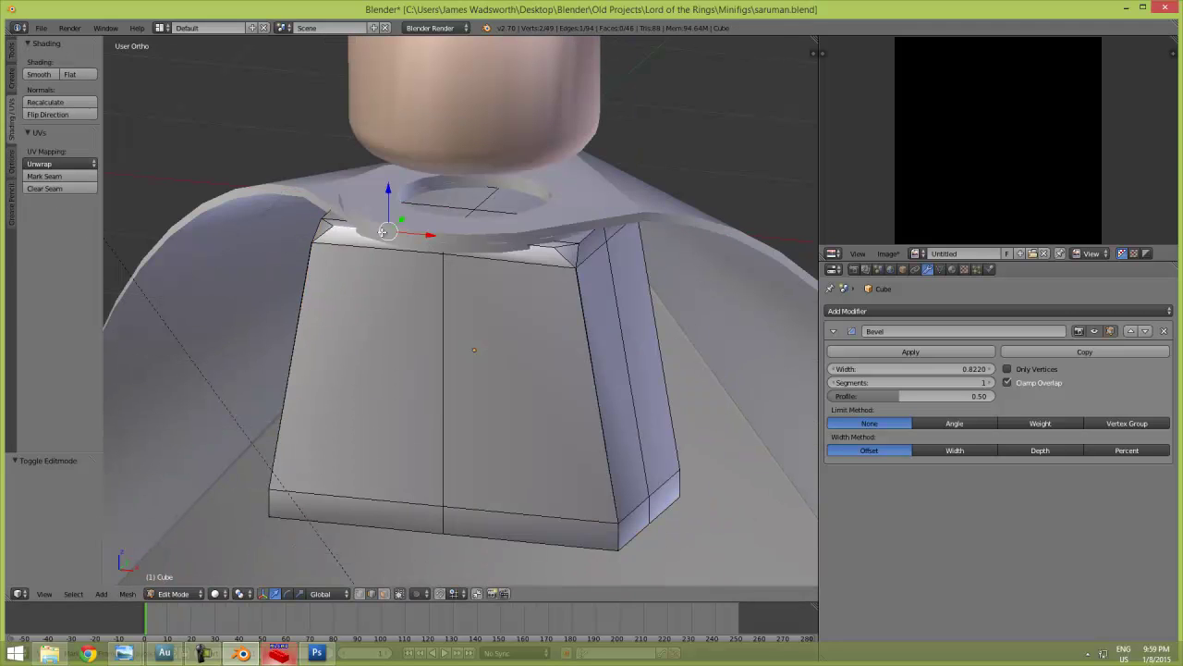
pyautogui.press('z')
pyautogui.press('z')
pyautogui.keyDown('shift'); pyautogui.rightClick(575, 265); pyautogui.keyUp('shift')
pyautogui.keyDown('shift'); pyautogui.rightClick(570, 256); pyautogui.keyUp('shift')
pyautogui.keyDown('shift'); pyautogui.rightClick(591, 406); pyautogui.keyUp('shift')
pyautogui.scroll(3, 617, 435)
pyautogui.press('z')
pyautogui.press('z')
# Select the torso block's vertical side edges and bottom edges for the seams.
pyautogui.moveTo(686, 416); pyautogui.dragTo(671, 383, button='middle')
pyautogui.scroll(2, 638, 406)
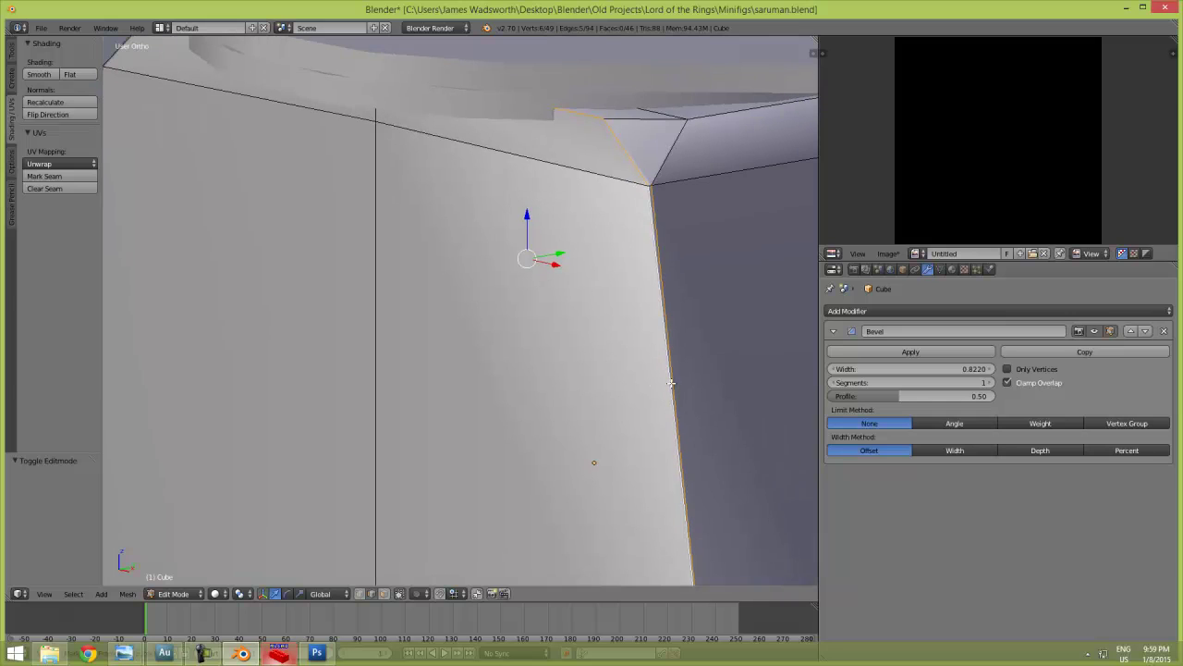
pyautogui.keyDown('shift'); pyautogui.rightClick(657, 219); pyautogui.keyUp('shift')
pyautogui.scroll(-3, 656, 243)
pyautogui.moveTo(690, 401); pyautogui.dragTo(656, 253, button='middle')
pyautogui.keyDown('shift'); pyautogui.rightClick(584, 518); pyautogui.keyUp('shift')
pyautogui.moveTo(205, 206); pyautogui.dragTo(302, 126, button='middle')
pyautogui.keyDown('shift'); pyautogui.rightClick(301, 121); pyautogui.keyUp('shift')
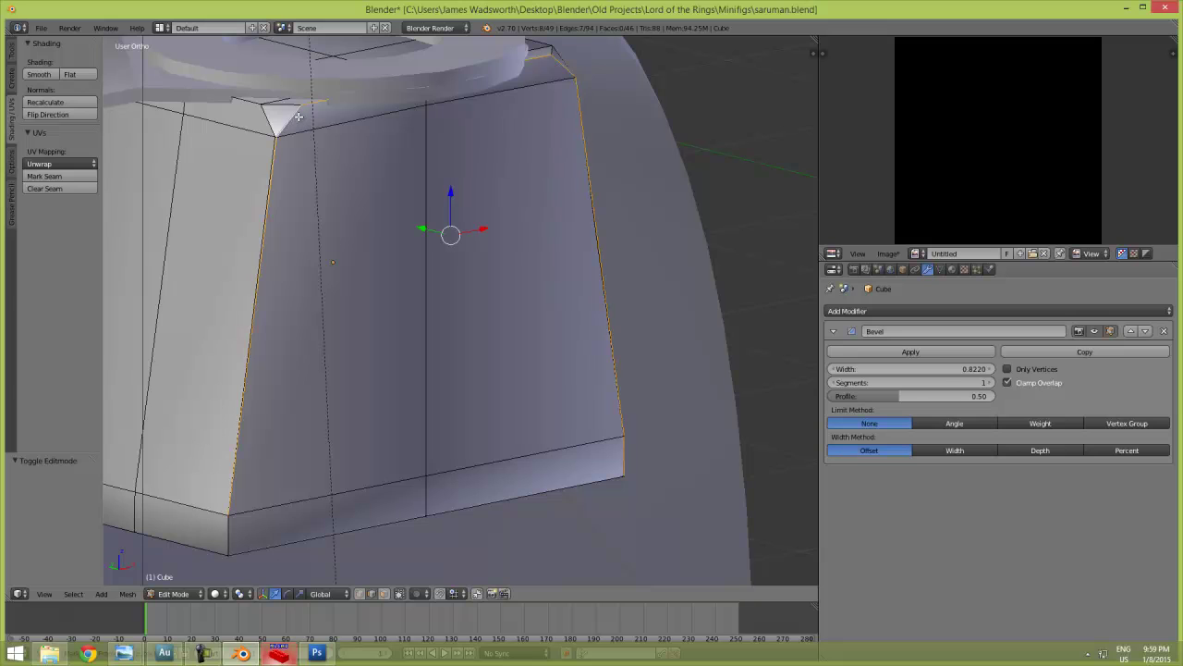
pyautogui.keyDown('shift'); pyautogui.rightClick(227, 515); pyautogui.keyUp('shift')
pyautogui.keyDown('shift'); pyautogui.rightClick(270, 538); pyautogui.keyUp('shift')
pyautogui.keyDown('shift'); pyautogui.rightClick(472, 505); pyautogui.keyUp('shift')
# Mark the selected side and bottom edges as UV seams from the front view.
pyautogui.press('KP_1')
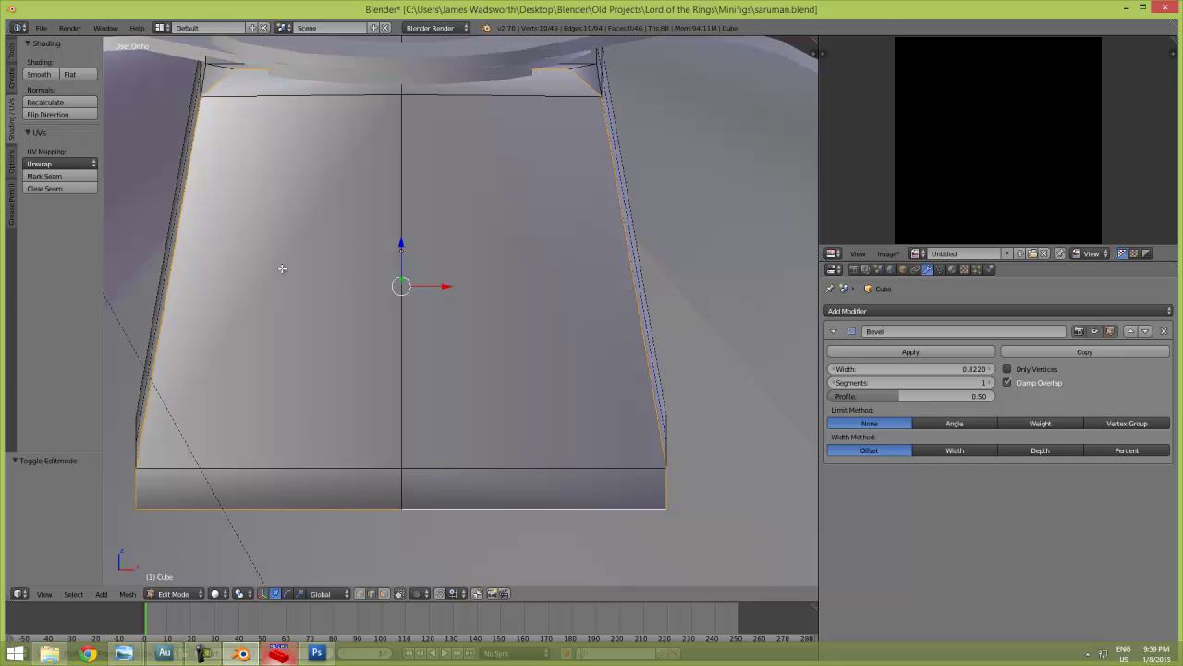
pyautogui.press('u')
pyautogui.click(45, 176)
pyautogui.press('Tab')
pyautogui.press('Tab')
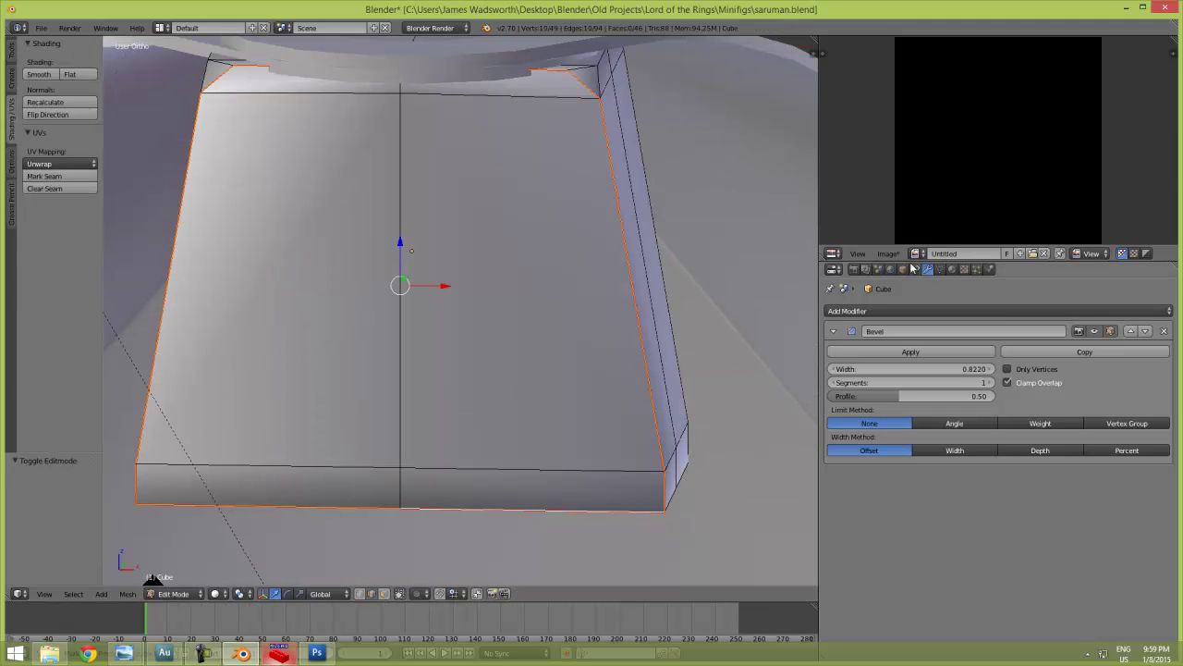
pyautogui.press('Tab')
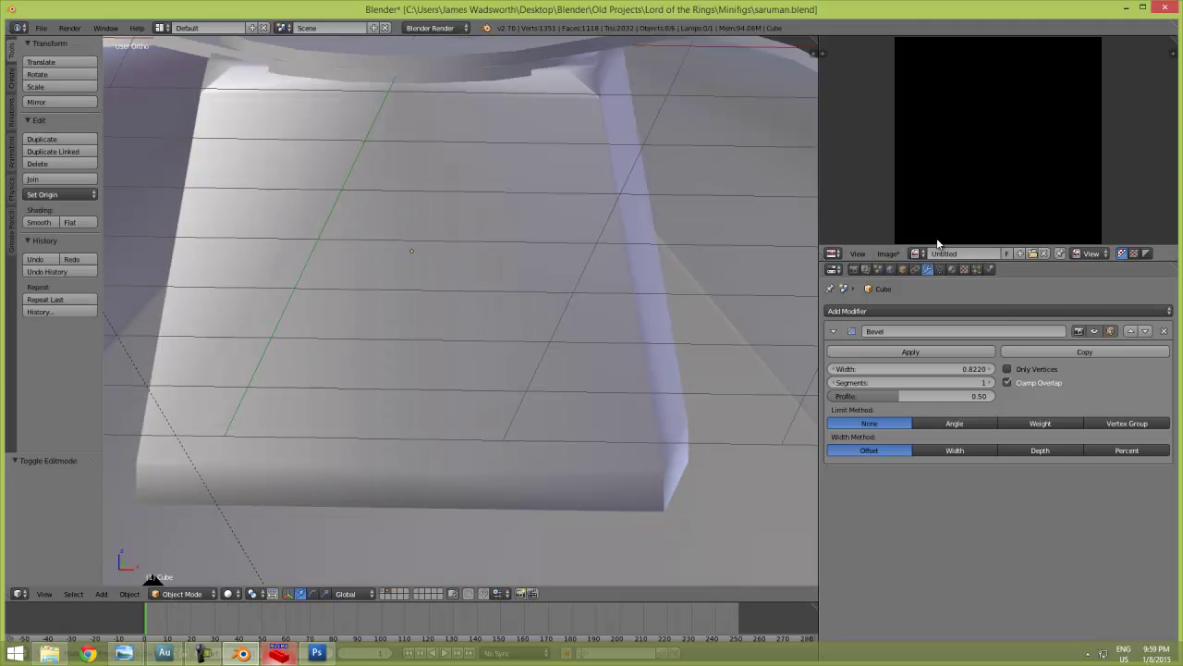
pyautogui.scroll(-2, 938, 246)
pyautogui.press('Tab')
# Select the whole torso mesh and unwrap it into UV islands.
pyautogui.press('a')
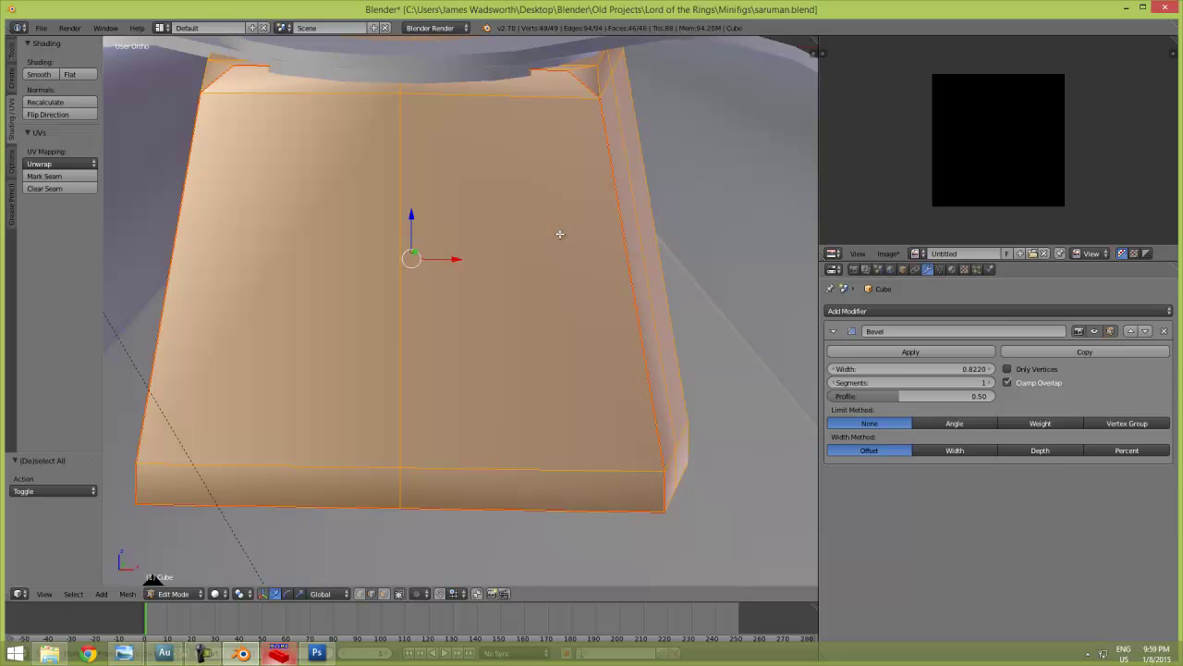
pyautogui.press('u')
pyautogui.click(559, 233)
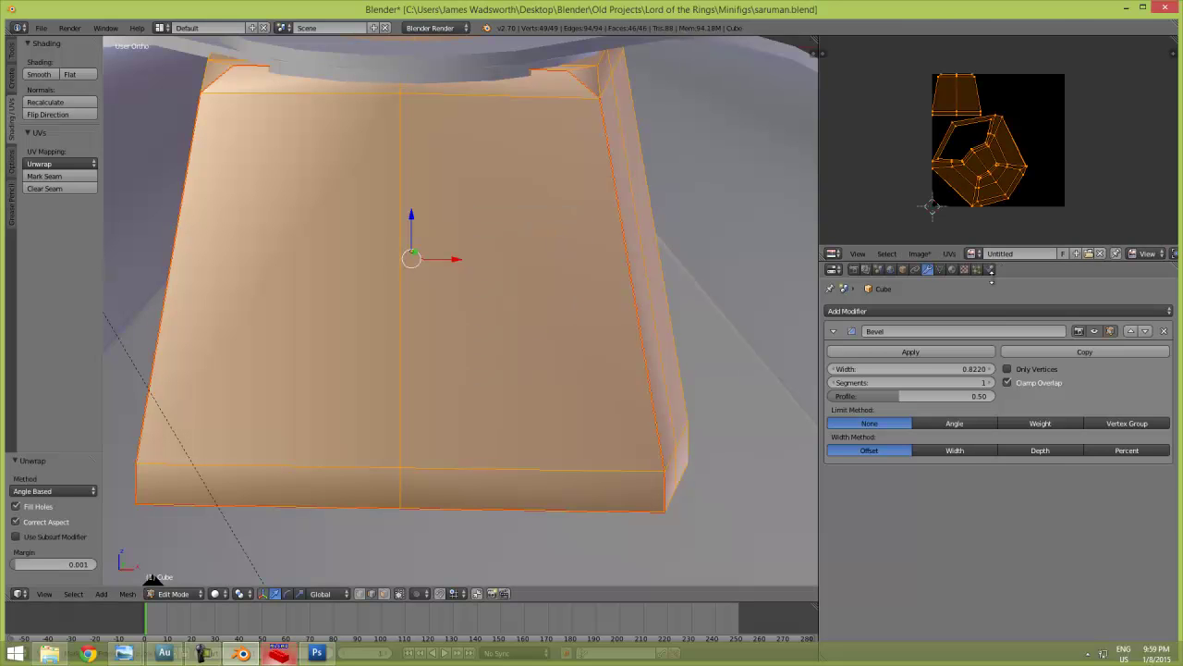
# Export the UV layout as saruman torso layout.png into the decals folder.
pyautogui.click(930, 258)
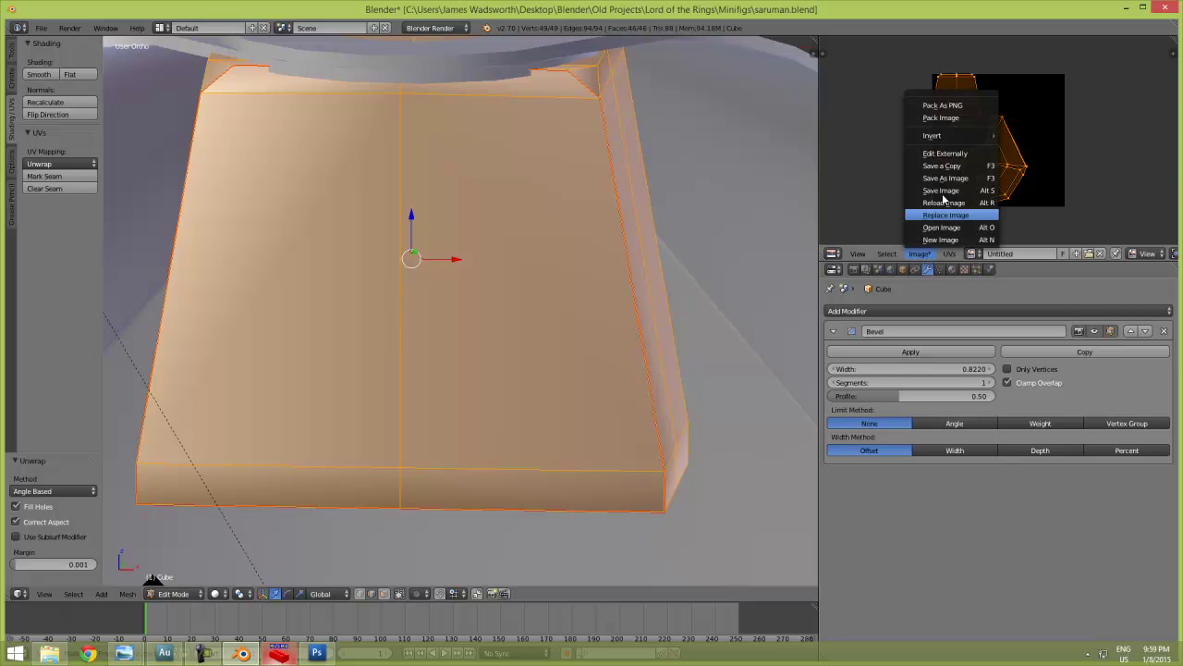
pyautogui.click(950, 254)
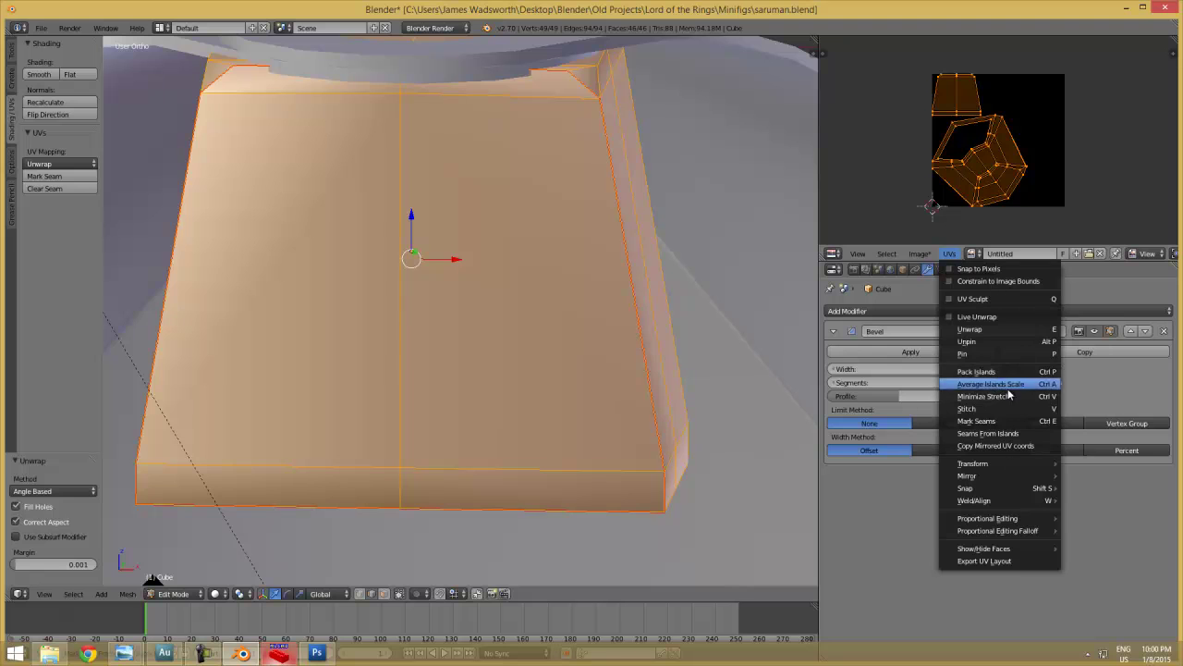
pyautogui.click(1024, 560)
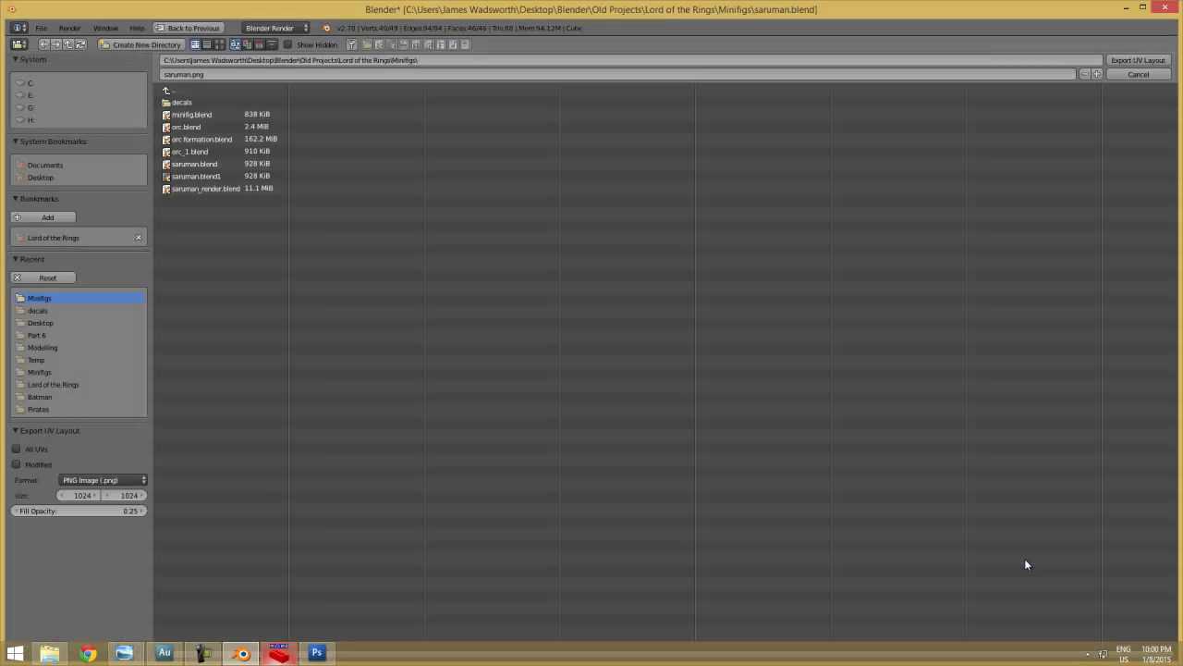
pyautogui.click(185, 102)
pyautogui.click(248, 140)
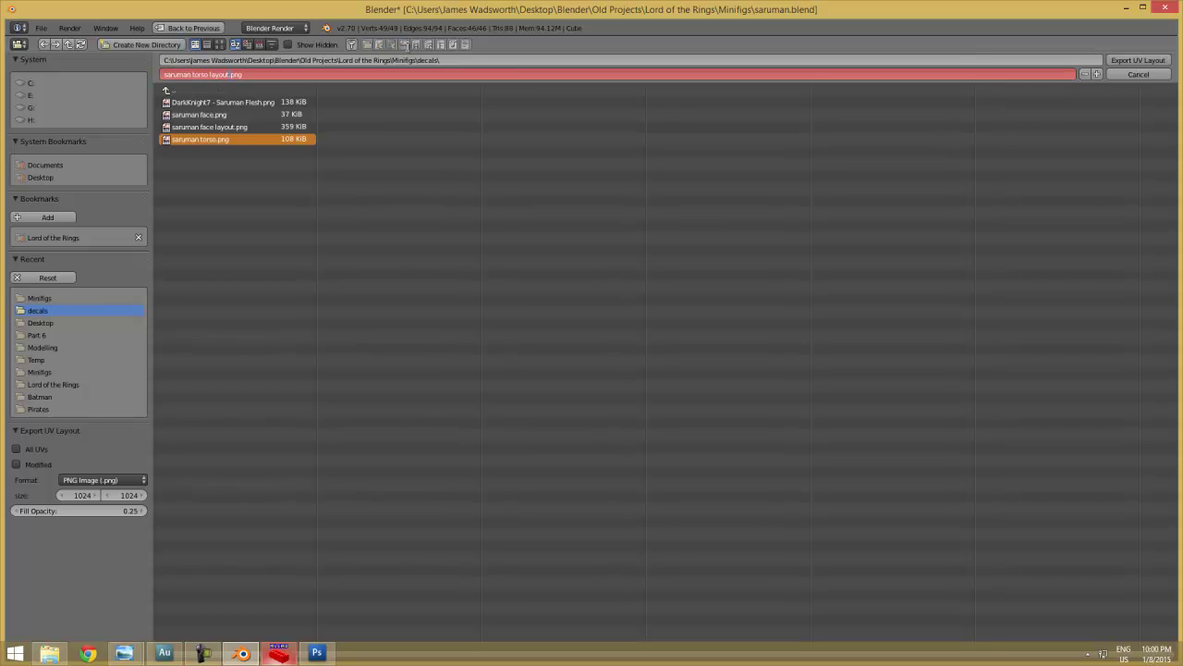
pyautogui.click(1156, 60)
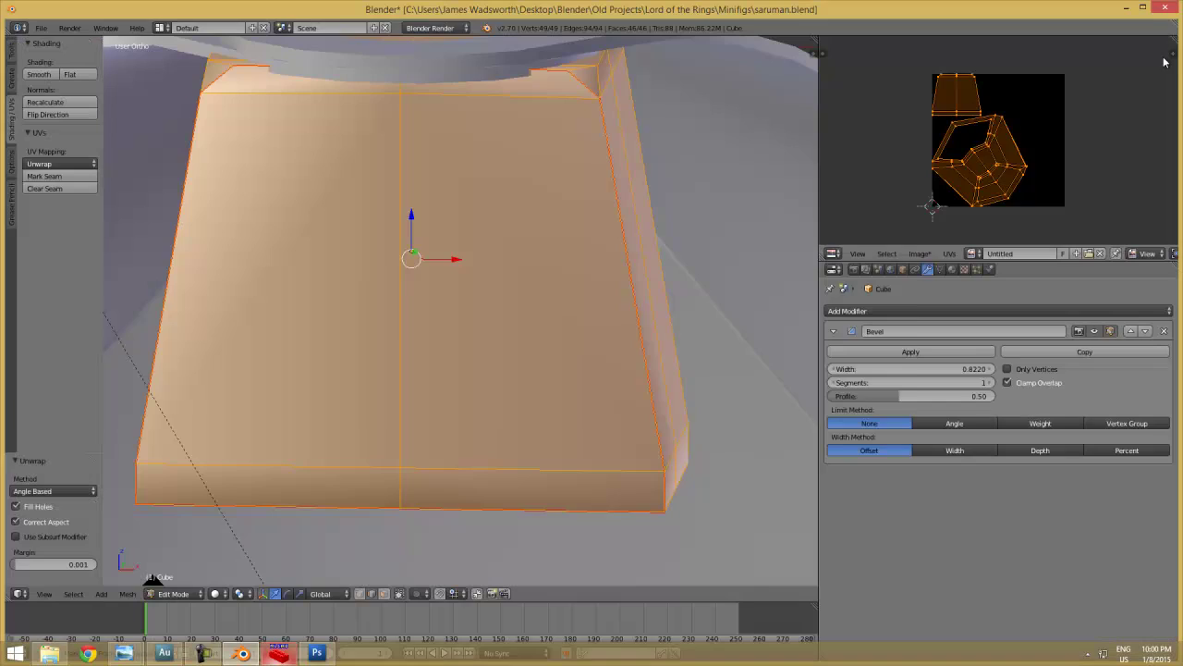
# Open saruman torso layout.png in Photoshop CS3.
pyautogui.hotkey('alt', 'Tab')
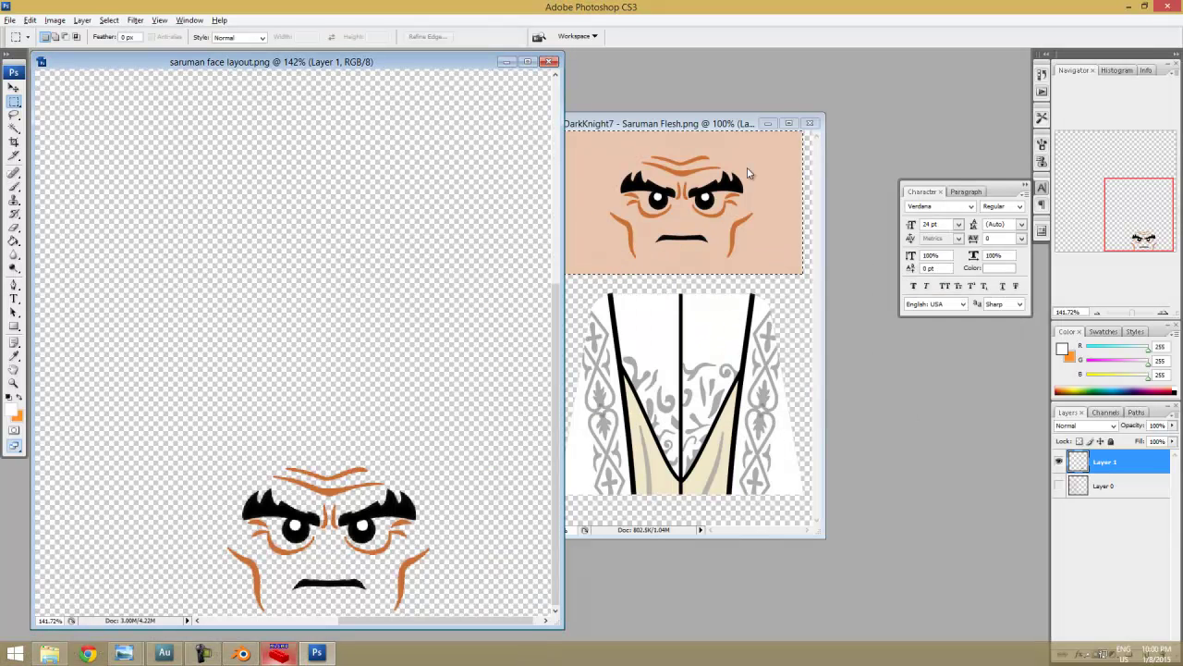
pyautogui.hotkey('alt', 'Tab')
pyautogui.hotkey('alt', 'Tab')
pyautogui.hotkey('alt', 'Tab')
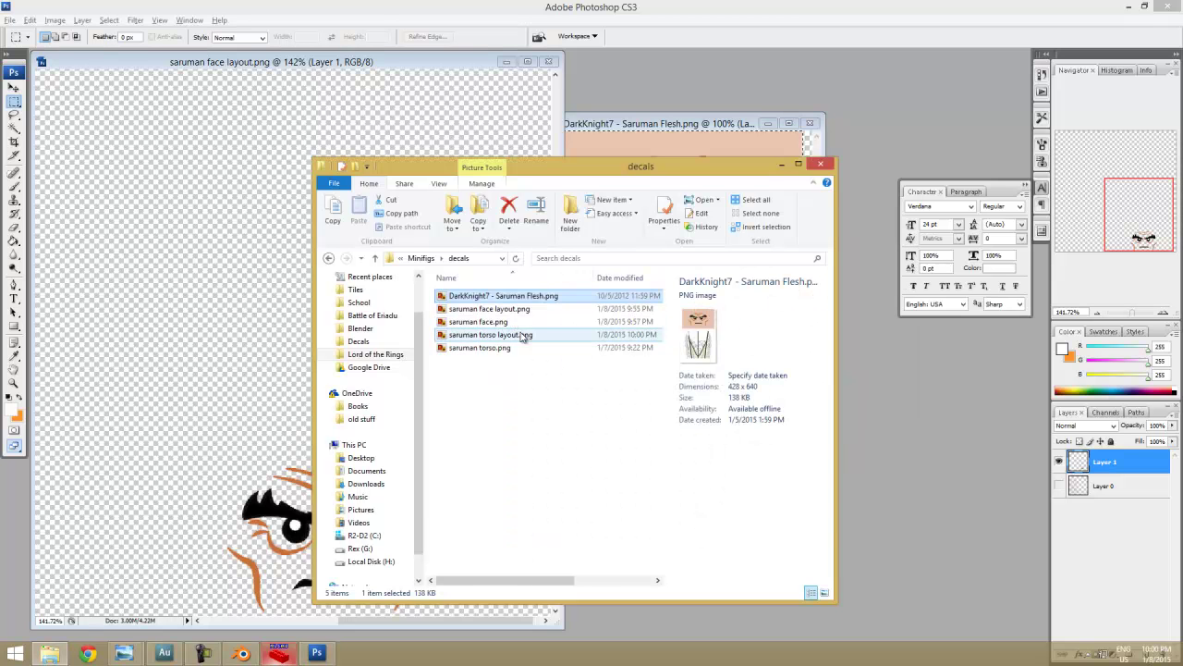
pyautogui.click(523, 336)
pyautogui.moveTo(262, 332); pyautogui.dragTo(263, 332)
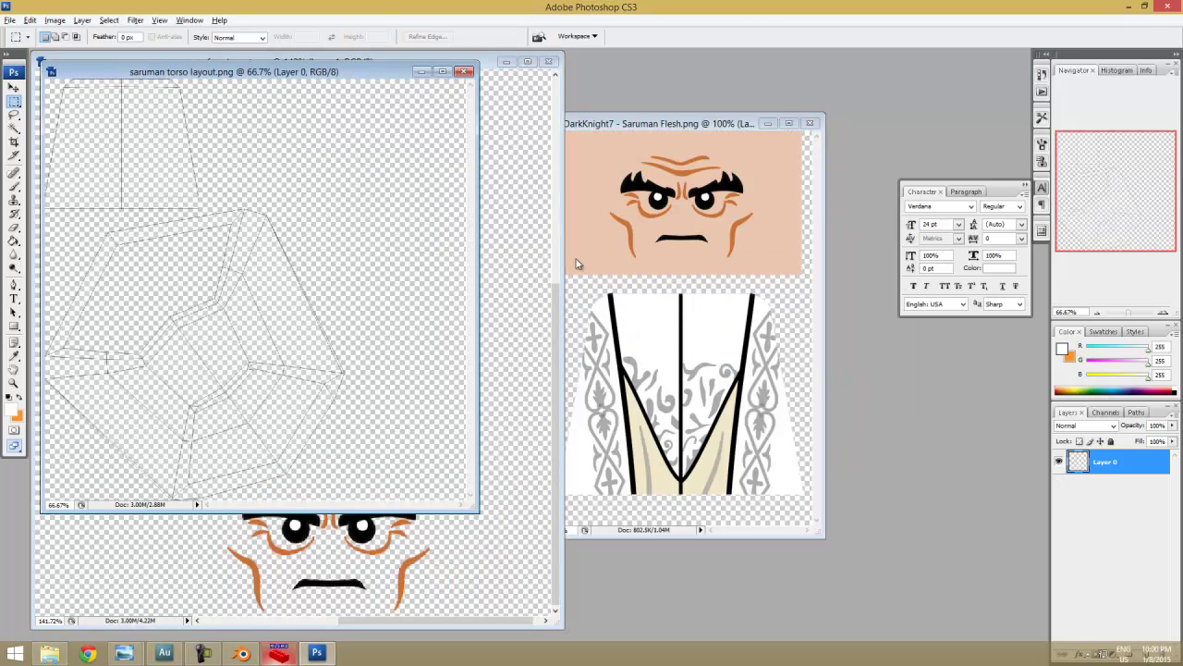
# Copy the robe artwork from Saruman Flesh and paste it into the torso layout as Layer 1.
pyautogui.click(658, 123)
pyautogui.moveTo(668, 434); pyautogui.dragTo(808, 496)
pyautogui.moveTo(552, 327); pyautogui.dragTo(533, 294)
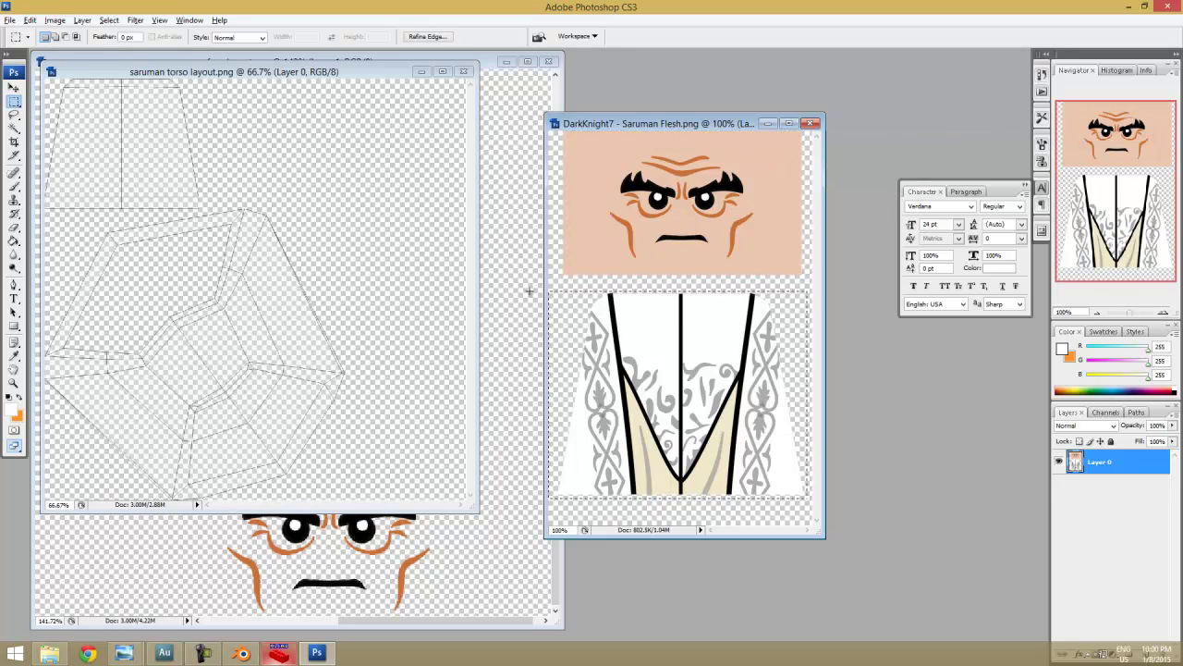
pyautogui.hotkey('ctrl', 'c')
pyautogui.click(254, 189)
pyautogui.hotkey('ctrl', 'v')
# Move the pasted robe so it lines up with the layout's UV outline.
pyautogui.press('v')
pyautogui.moveTo(267, 315); pyautogui.dragTo(127, 169)
pyautogui.keyDown('alt'); pyautogui.scroll(3, 127, 167); pyautogui.keyUp('alt')
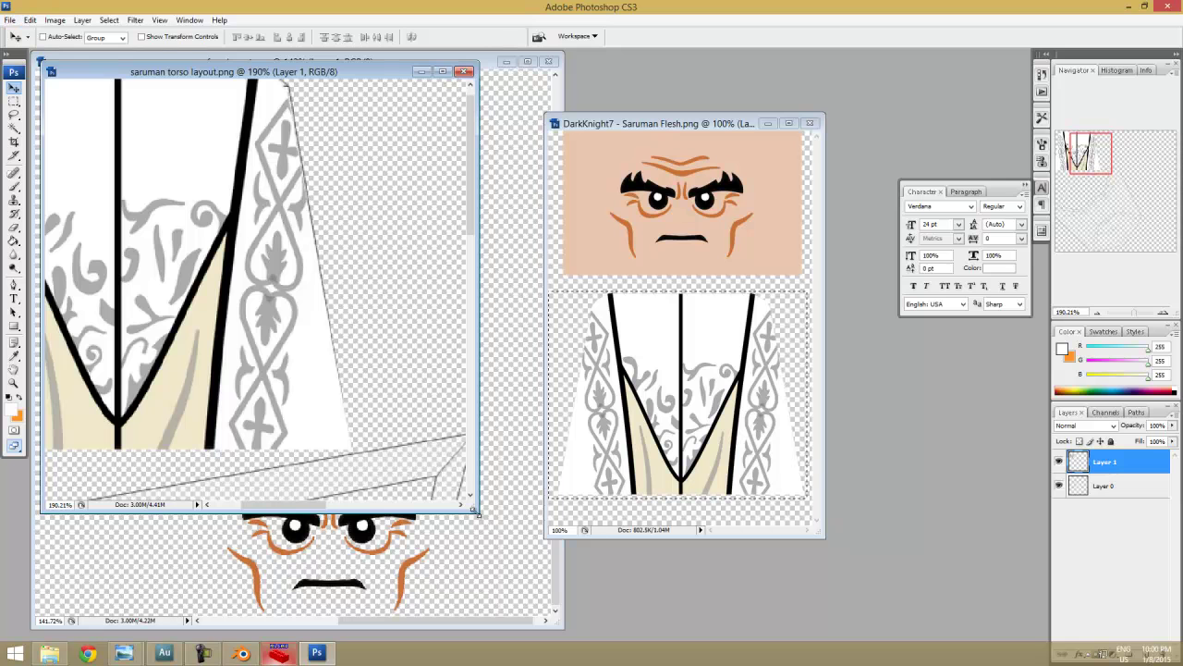
pyautogui.moveTo(477, 510); pyautogui.dragTo(662, 543)
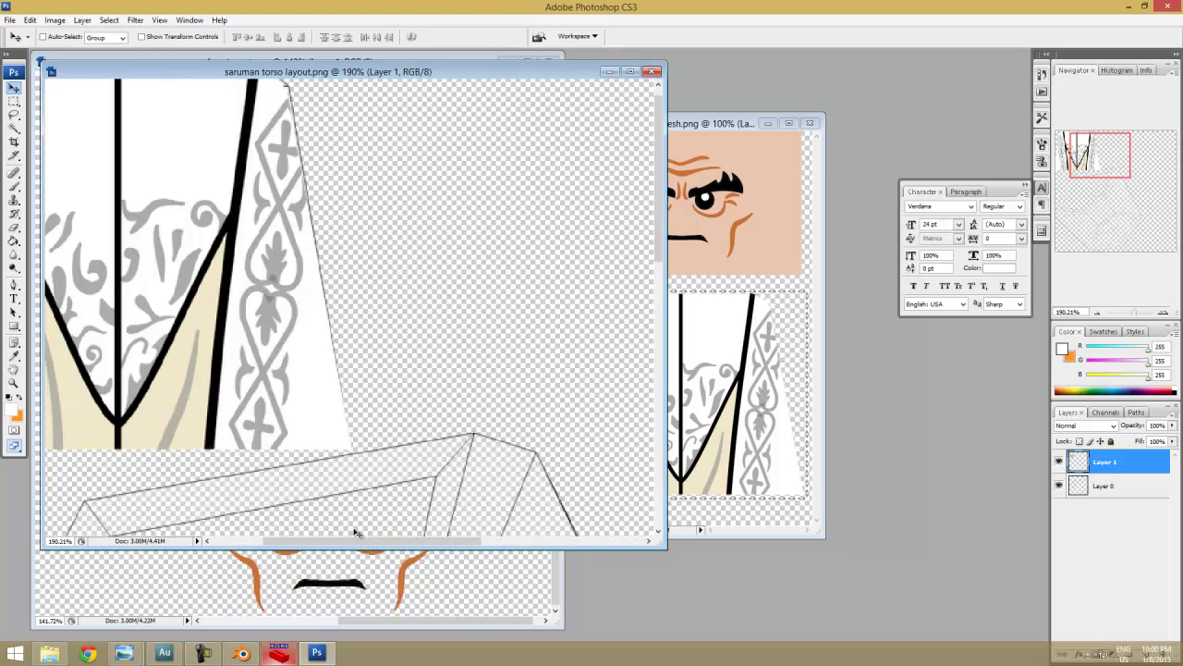
pyautogui.moveTo(356, 534); pyautogui.dragTo(305, 535)
pyautogui.scroll(1, 275, 260)
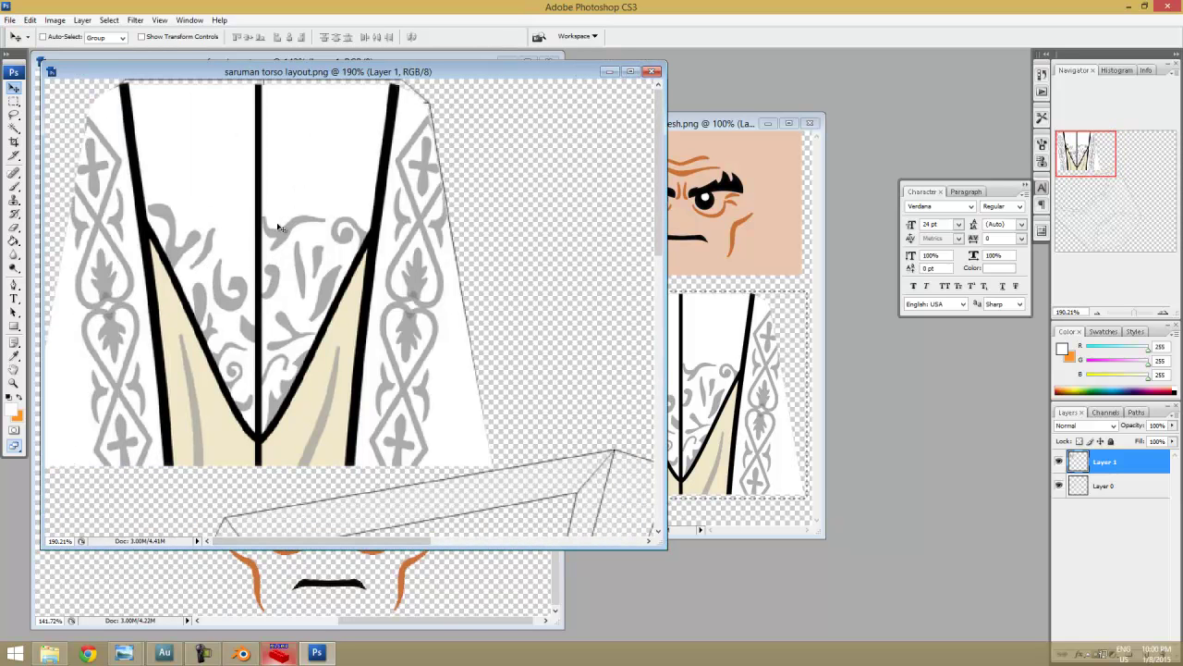
pyautogui.moveTo(279, 226); pyautogui.dragTo(285, 222)
pyautogui.keyDown('alt'); pyautogui.scroll(-5, 300, 239); pyautogui.keyUp('alt')
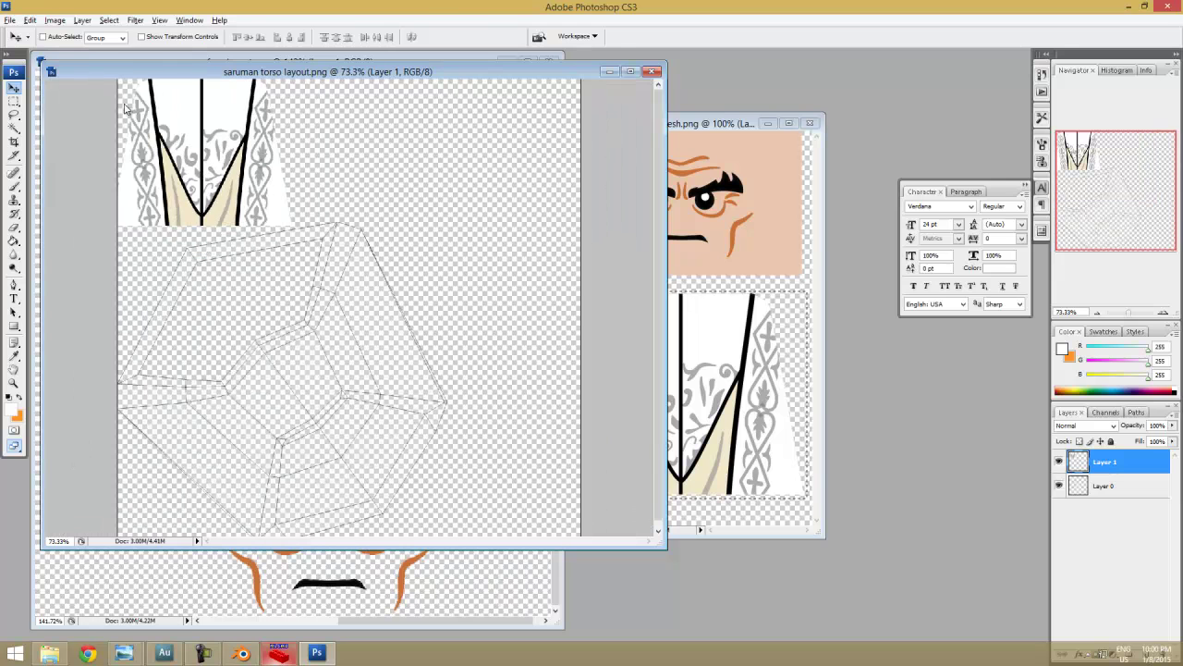
# Choose the Magic Wand tool for selecting areas by colour.
pyautogui.click(9, 20)
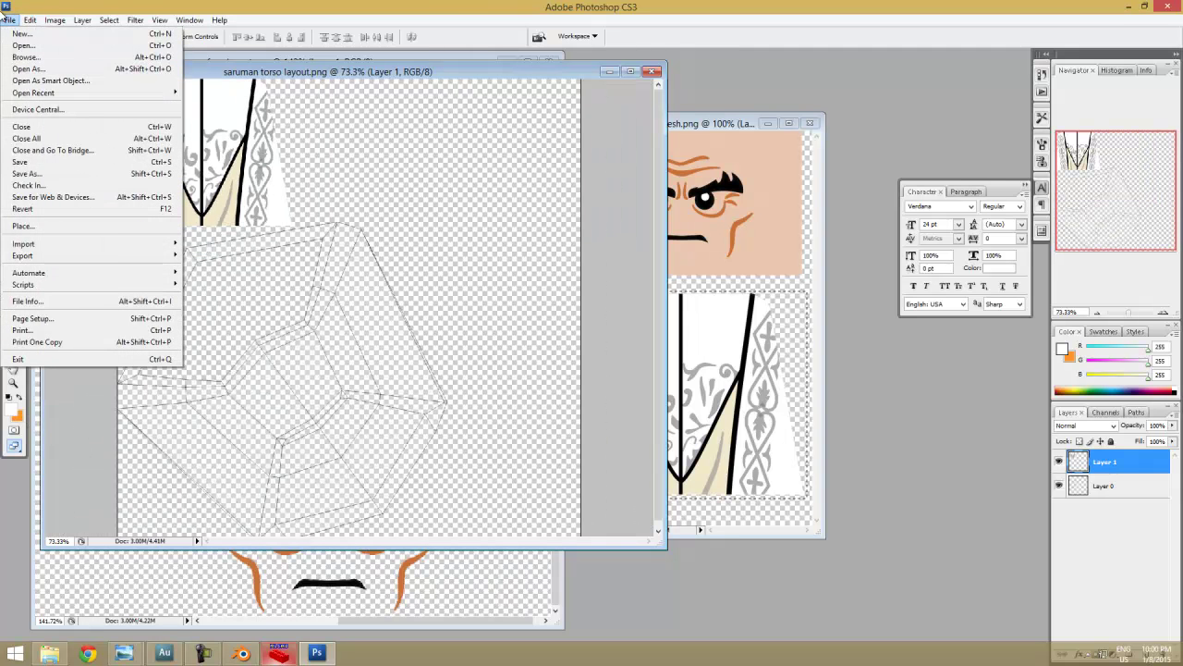
pyautogui.moveTo(4, 9)
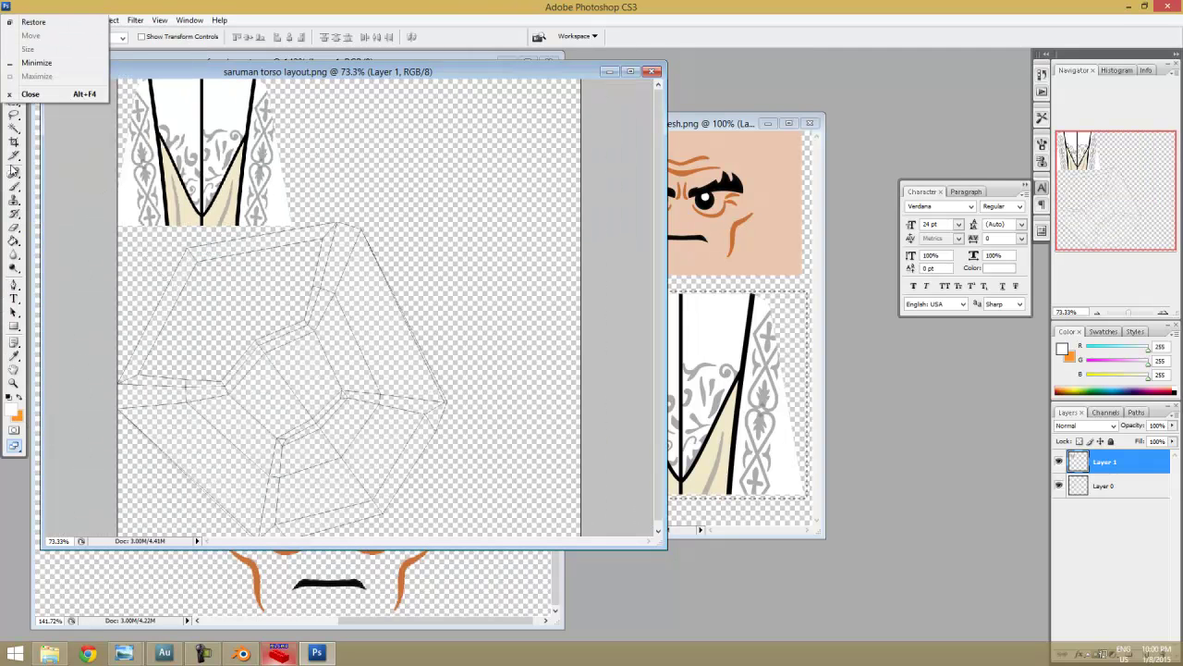
pyautogui.click(14, 129)
# Select the robe's white left shoulder and central areas and delete them.
pyautogui.keyDown('alt'); pyautogui.scroll(4, 260, 104); pyautogui.keyUp('alt')
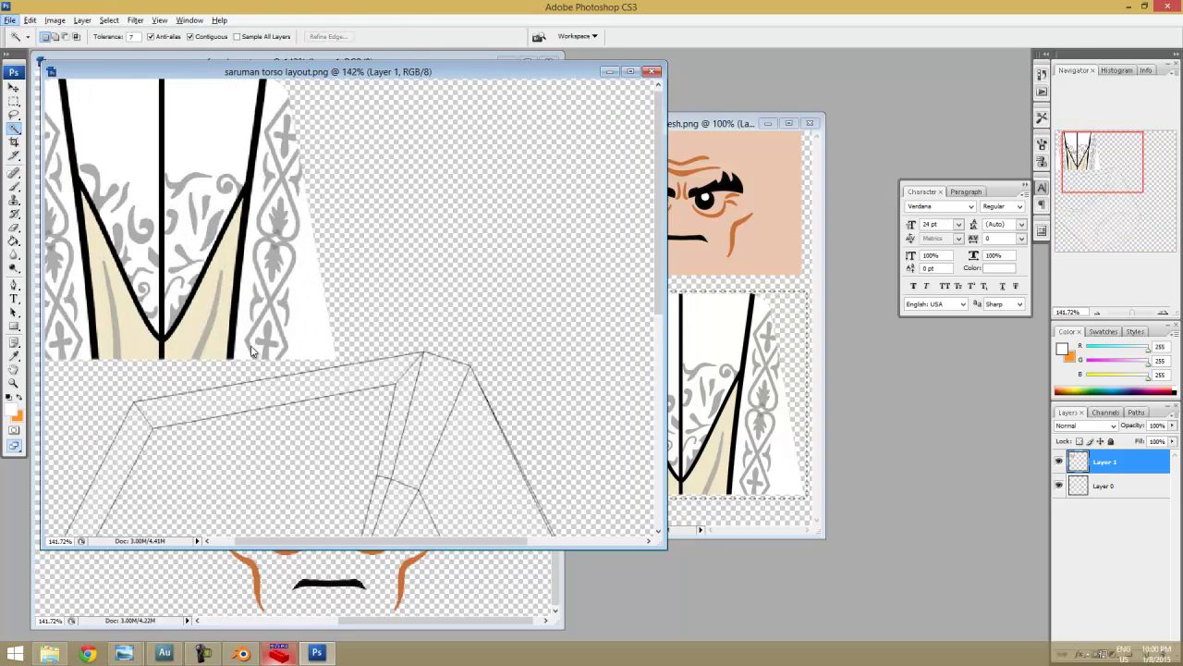
pyautogui.keyDown('alt'); pyautogui.scroll(1, 260, 317); pyautogui.keyUp('alt')
pyautogui.moveTo(118, 252); pyautogui.dragTo(249, 335)
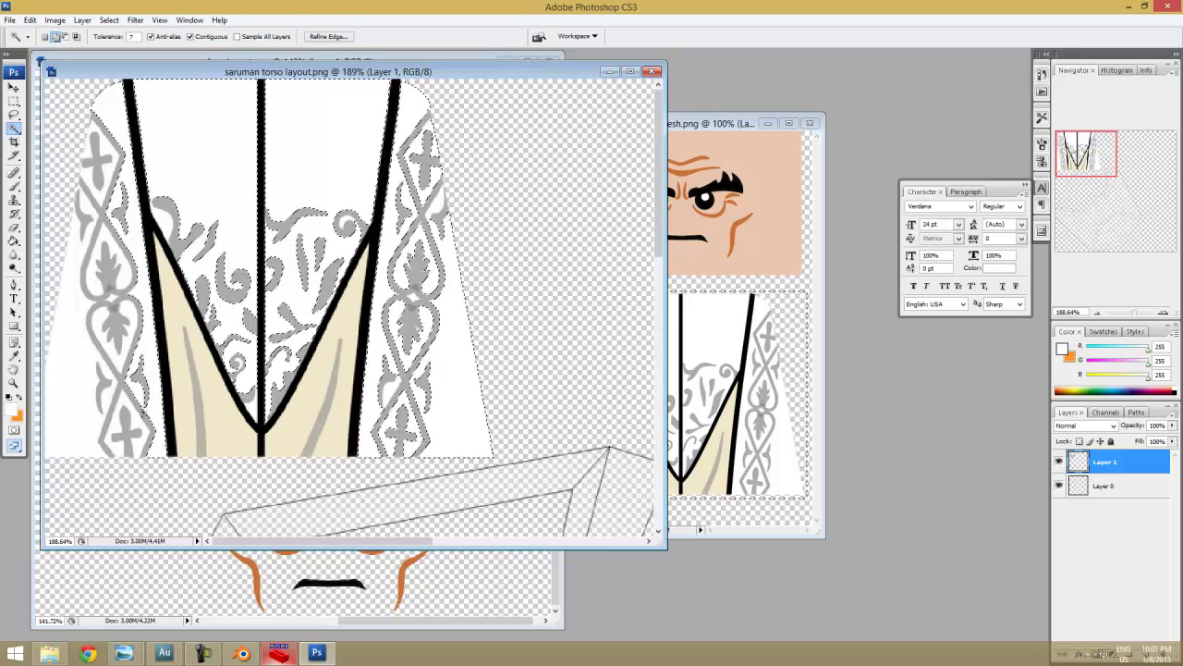
pyautogui.click(124, 398)
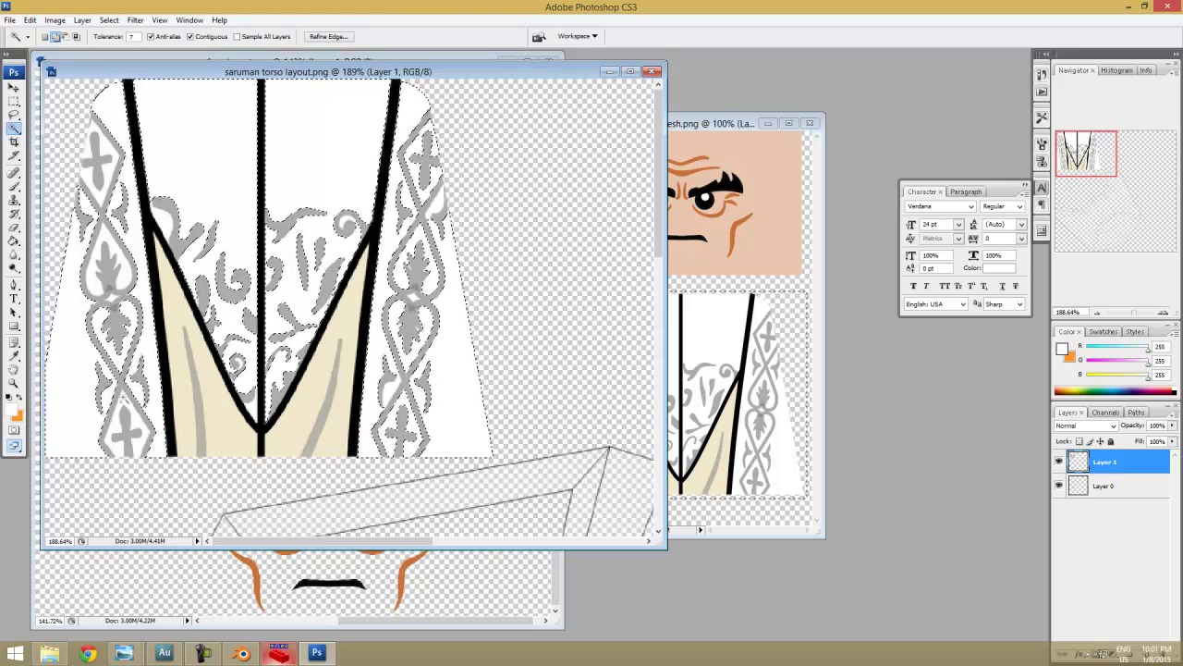
pyautogui.click(199, 157)
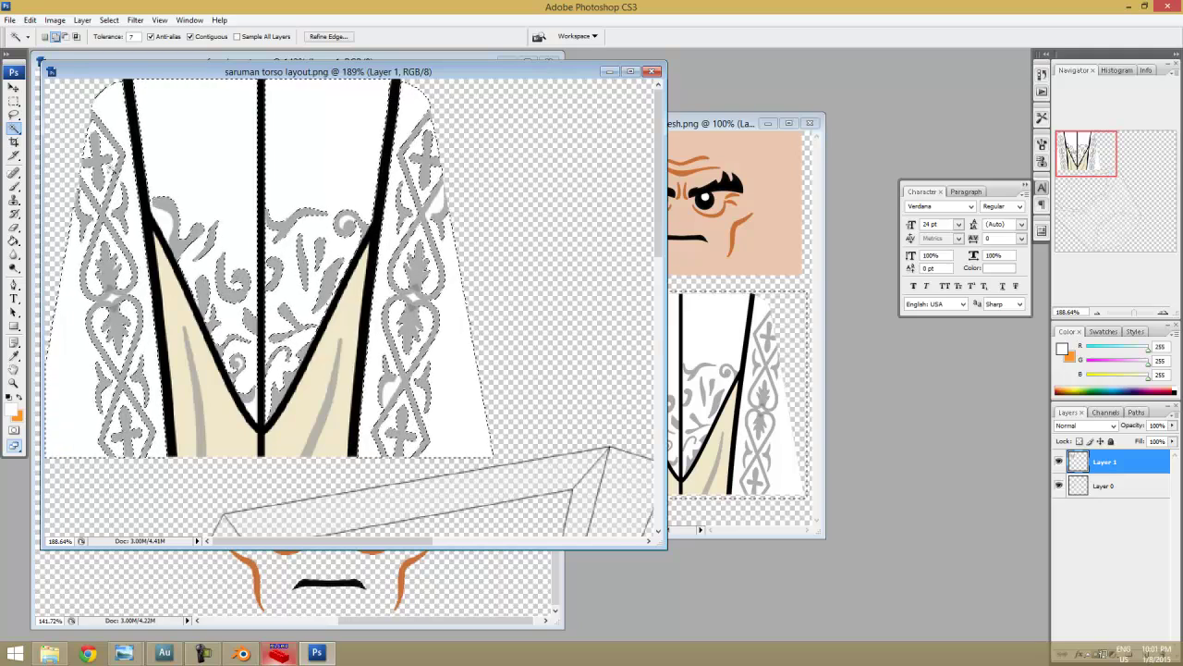
pyautogui.press('Delete')
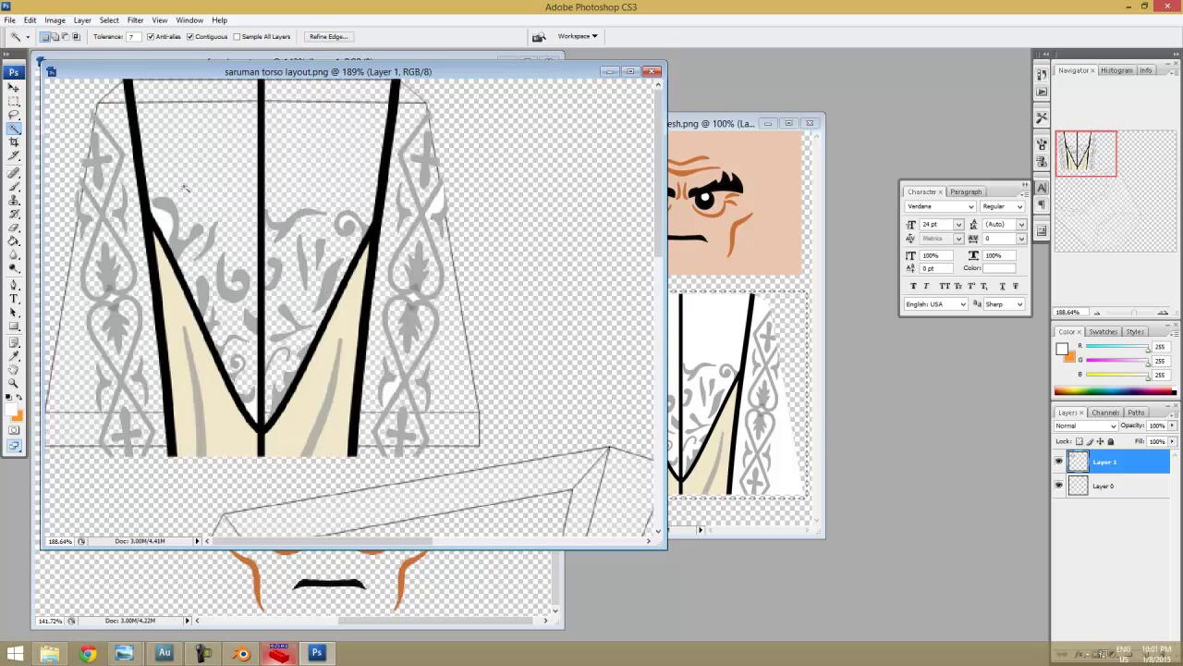
# Deal with the leftover white patches, deselect, and hide the UV outline layer Layer 0.
pyautogui.click(162, 227)
pyautogui.keyDown('shift'); pyautogui.click(436, 205); pyautogui.keyUp('shift')
pyautogui.hotkey('ctrl', 'd')
pyautogui.click(1061, 486)
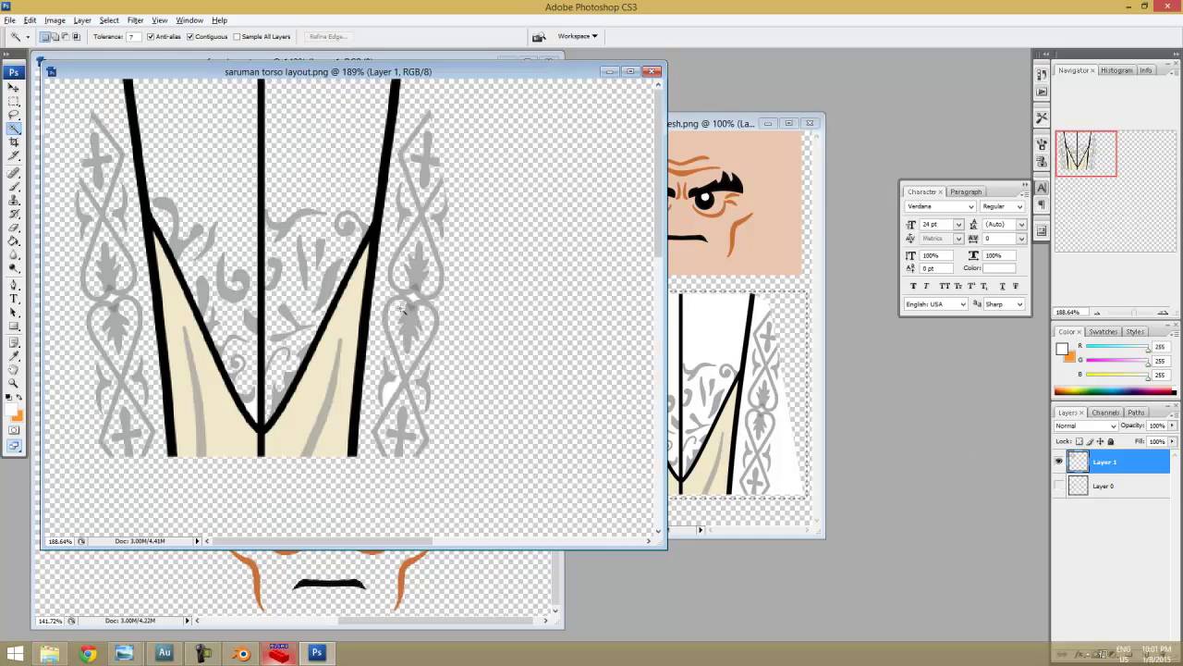
pyautogui.hotkey('ctrl', '-')
# Save the robe artwork as a PNG, overwriting saruman torso.png, and return to Blender.
pyautogui.click(9, 20)
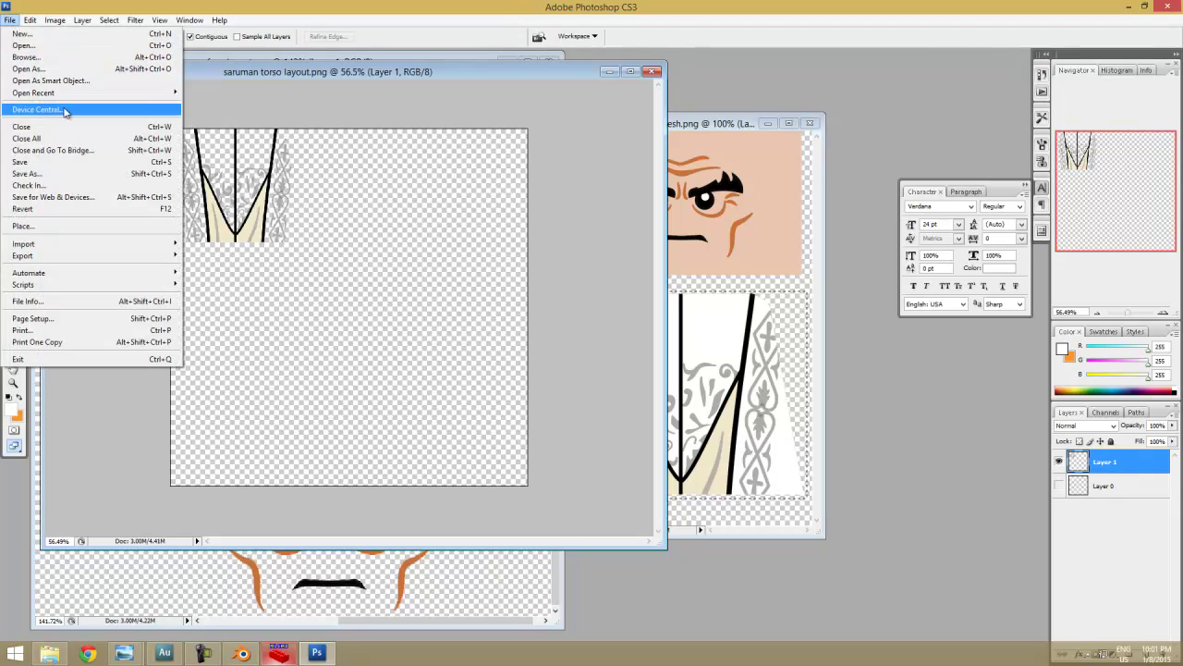
pyautogui.click(28, 173)
pyautogui.click(430, 358)
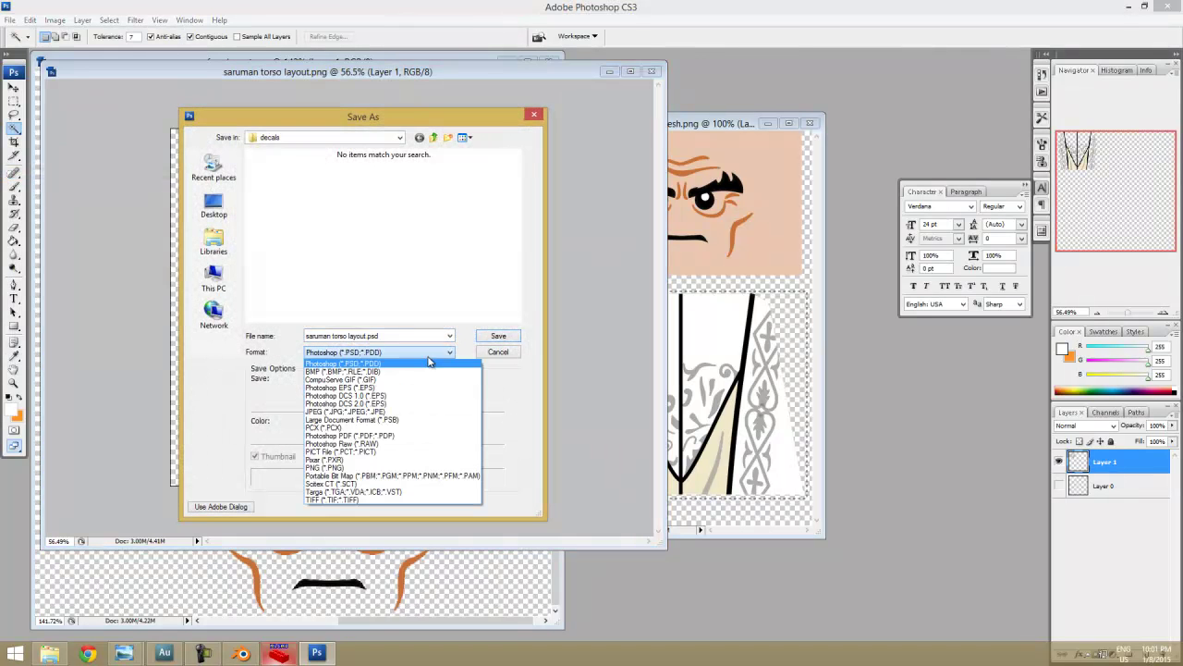
pyautogui.click(416, 467)
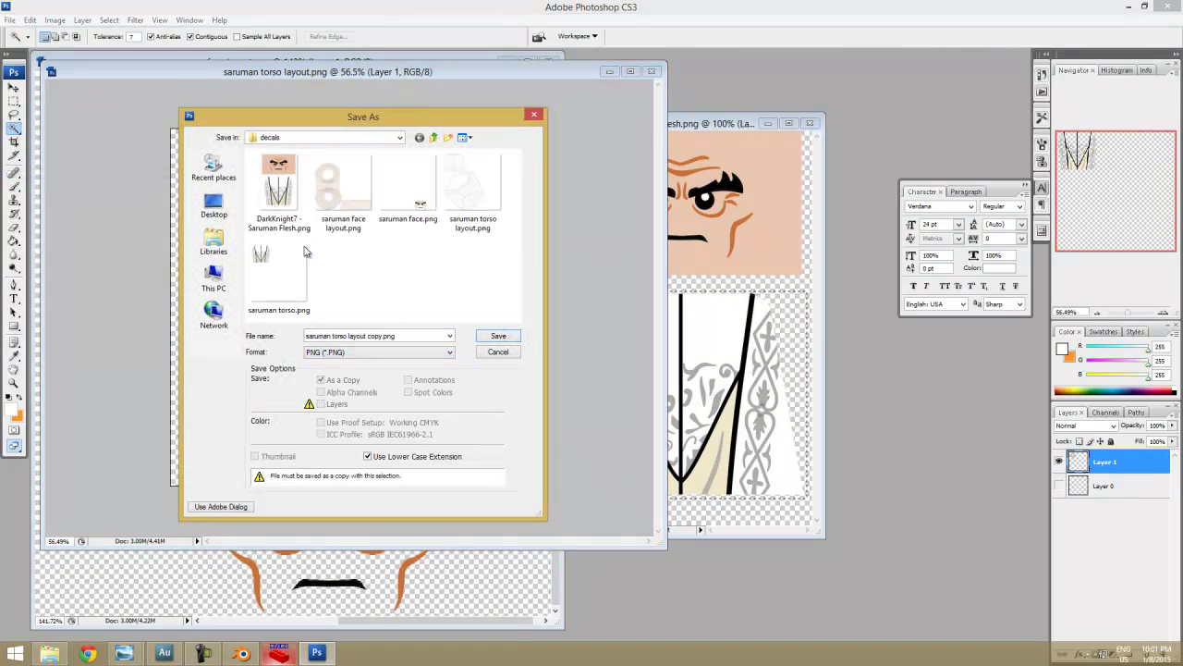
pyautogui.click(277, 270)
pyautogui.click(498, 335)
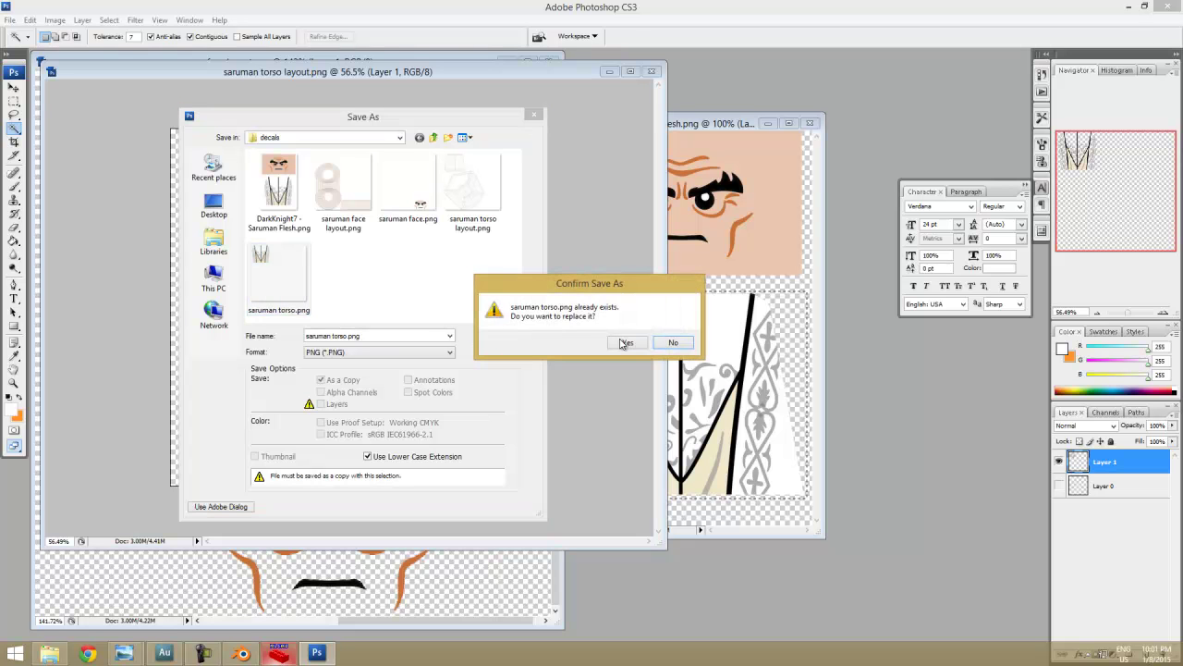
pyautogui.click(633, 342)
pyautogui.click(642, 337)
pyautogui.hotkey('alt', 'Tab')
# Make the torso's material single-user and rename it to Saruman Torso.
pyautogui.press('Tab')
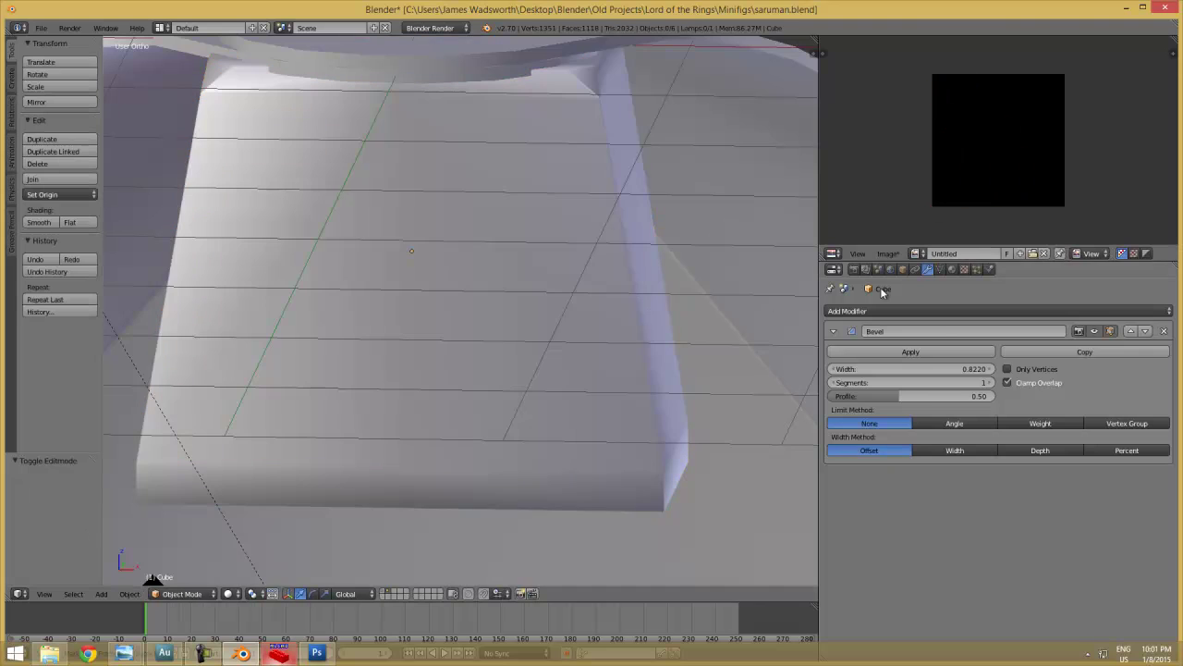
pyautogui.scroll(3, 708, 288)
pyautogui.scroll(-3, 708, 289)
pyautogui.click(952, 270)
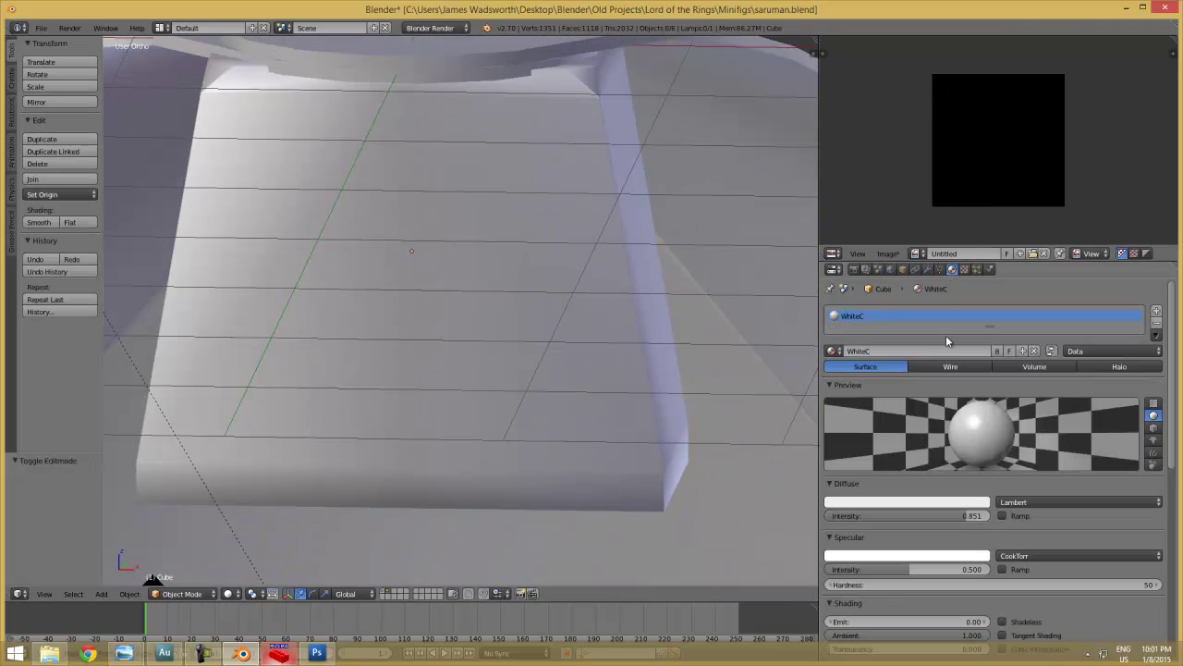
pyautogui.click(998, 351)
pyautogui.doubleClick(962, 352)
pyautogui.write('Si')
pyautogui.press('Return')
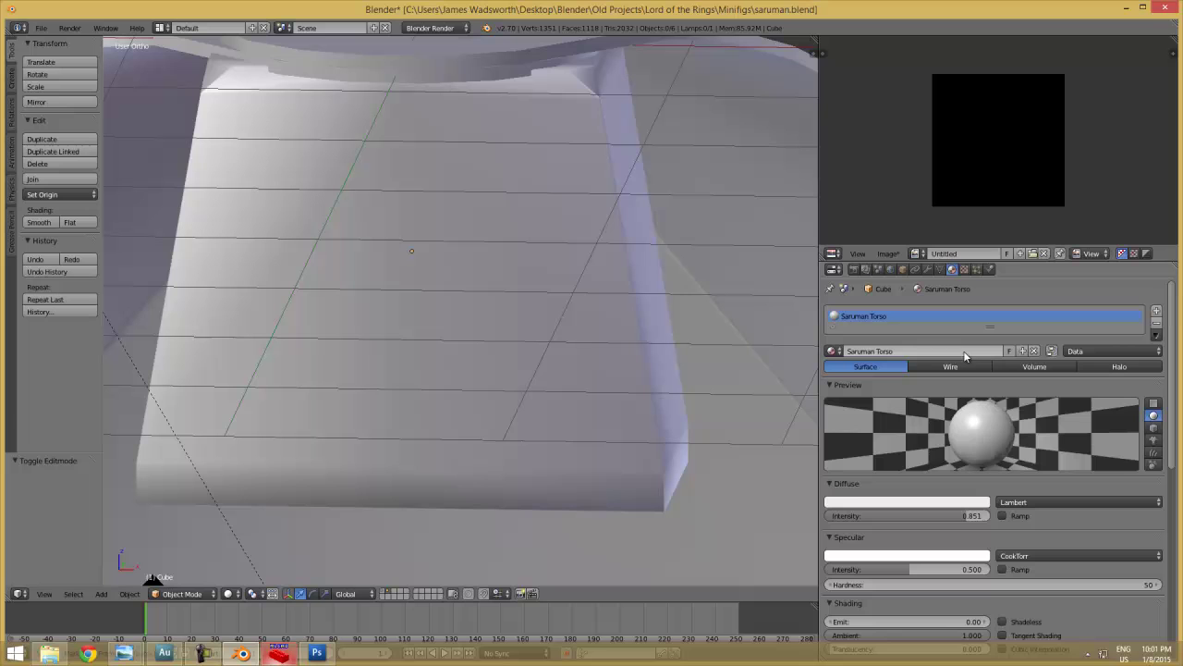
# Add a new Image texture to the material, loading saruman torso.png from the decals folder.
pyautogui.click(963, 270)
pyautogui.click(911, 362)
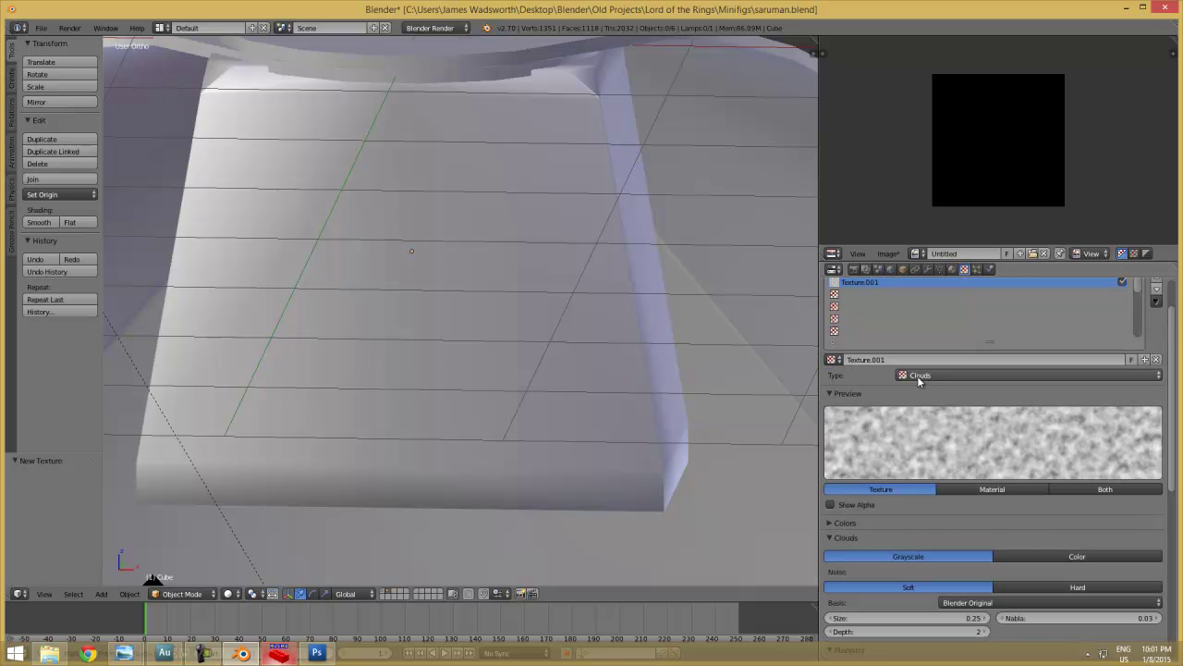
pyautogui.click(920, 375)
pyautogui.click(970, 299)
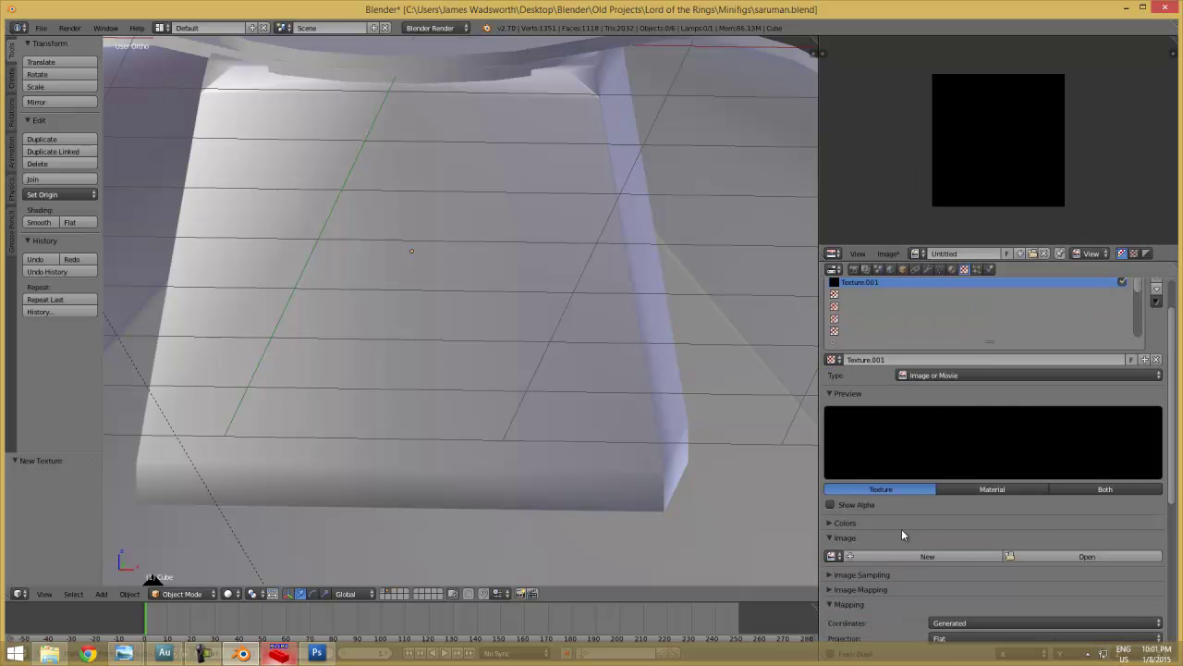
pyautogui.click(1017, 556)
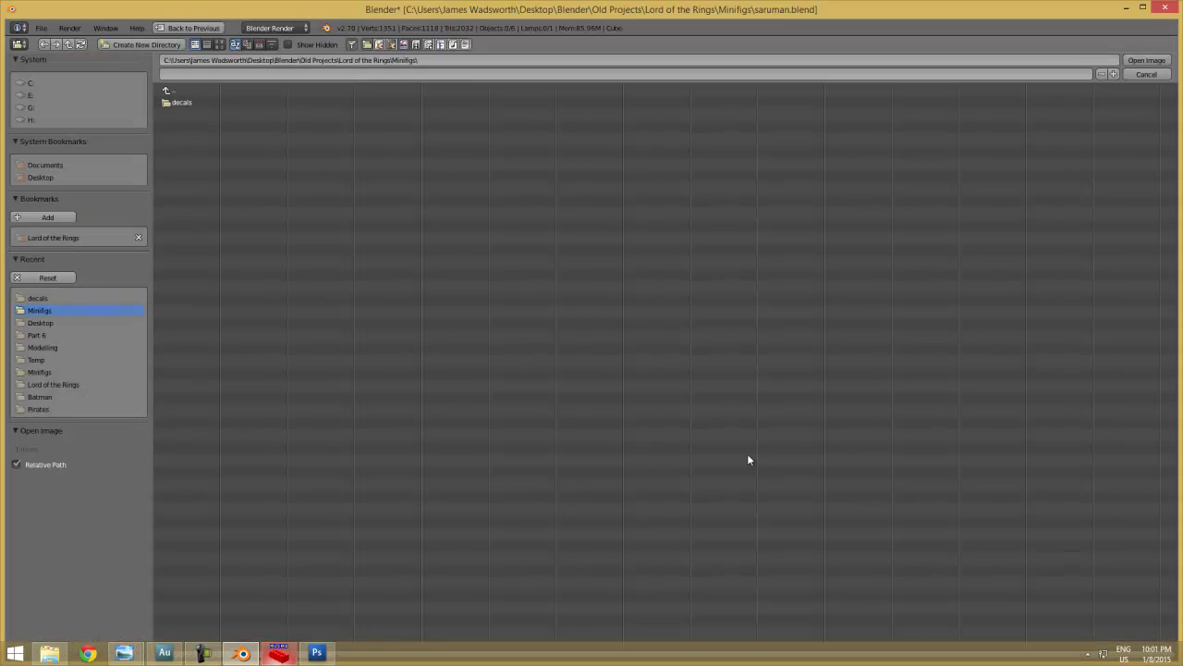
pyautogui.click(206, 106)
pyautogui.doubleClick(239, 140)
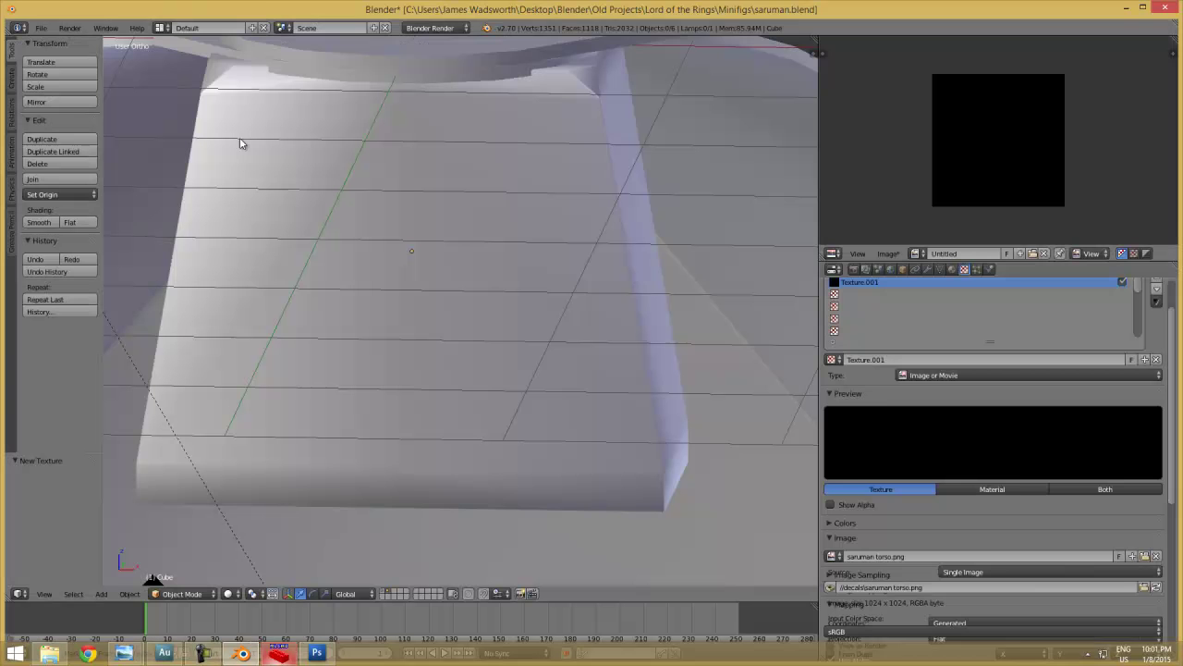
# Set the texture mapping coordinates to UV and show the layer with the hair, beard and arms.
pyautogui.scroll(-3, 920, 527)
pyautogui.scroll(-4, 923, 541)
pyautogui.click(985, 530)
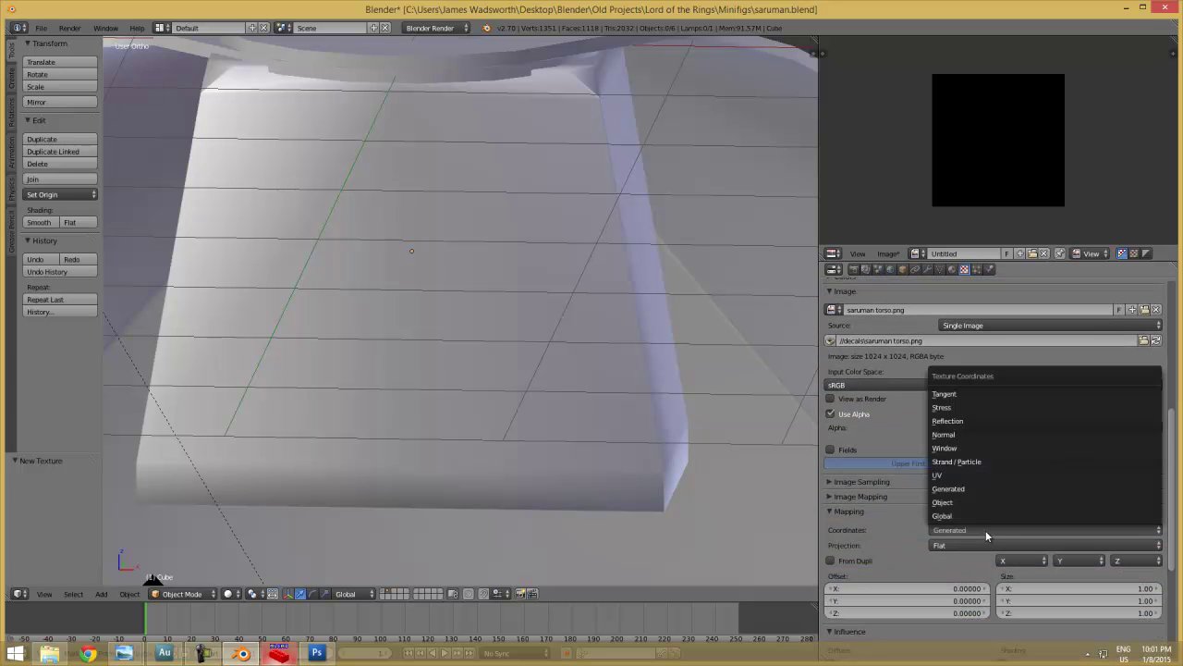
pyautogui.click(975, 476)
pyautogui.scroll(-3, 659, 339)
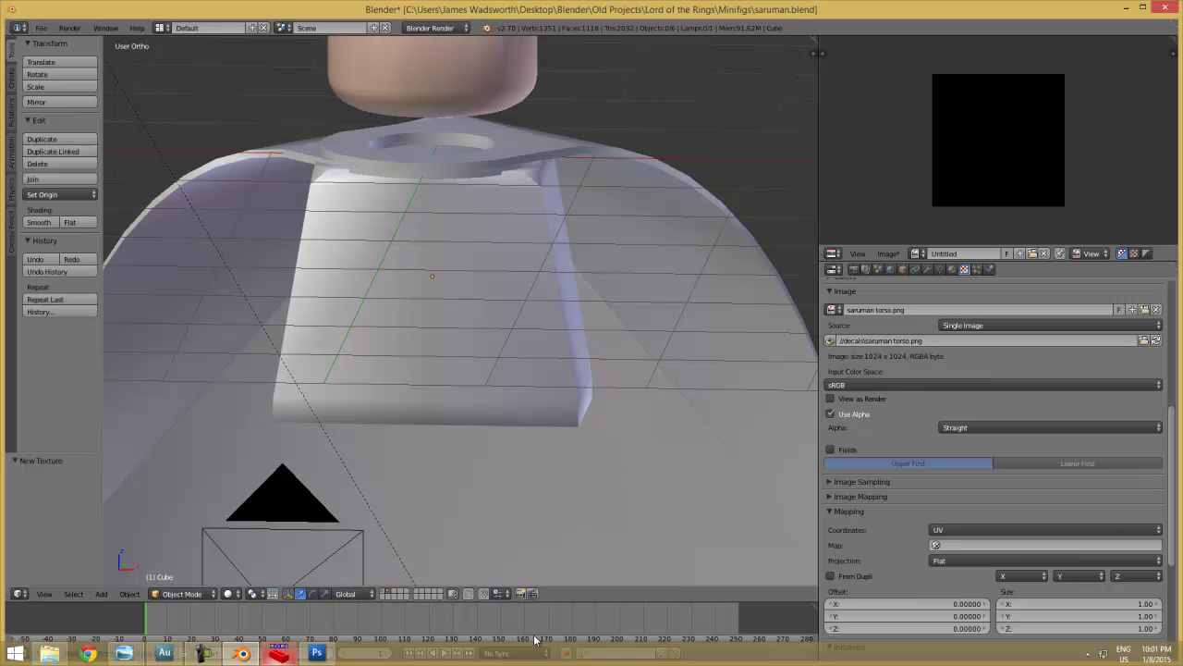
pyautogui.keyDown('shift'); pyautogui.click(387, 592); pyautogui.keyUp('shift')
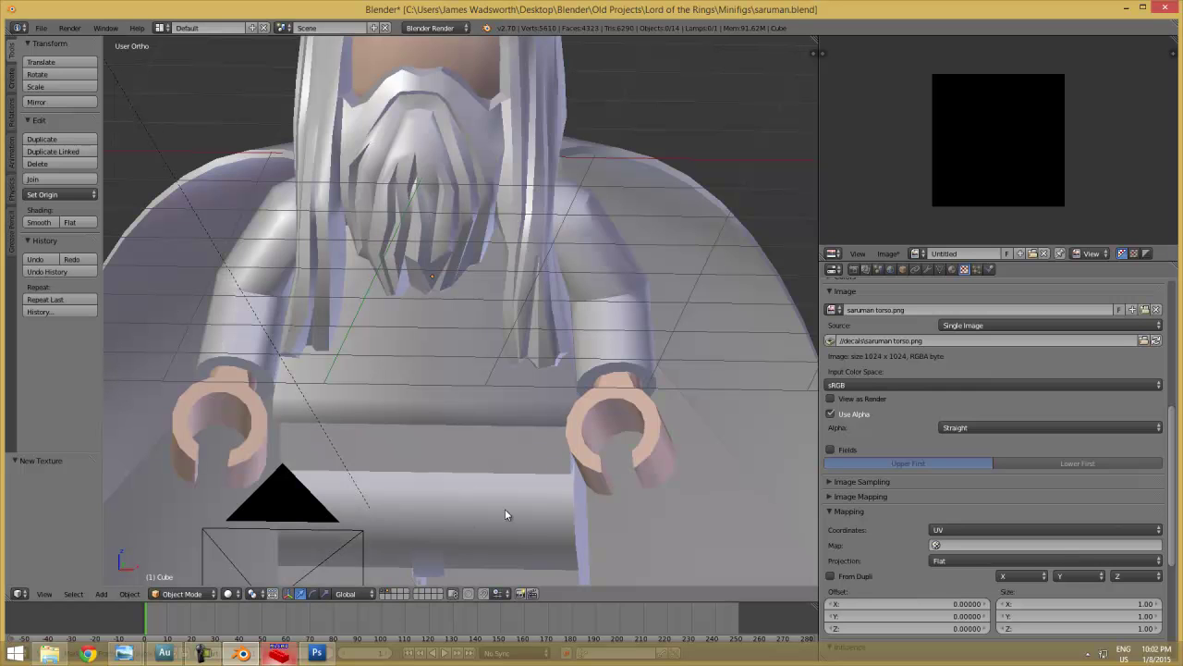
# Render the Saruman minifig with F12 and inspect the robed torso decal in the Render Result.
pyautogui.press('F12')
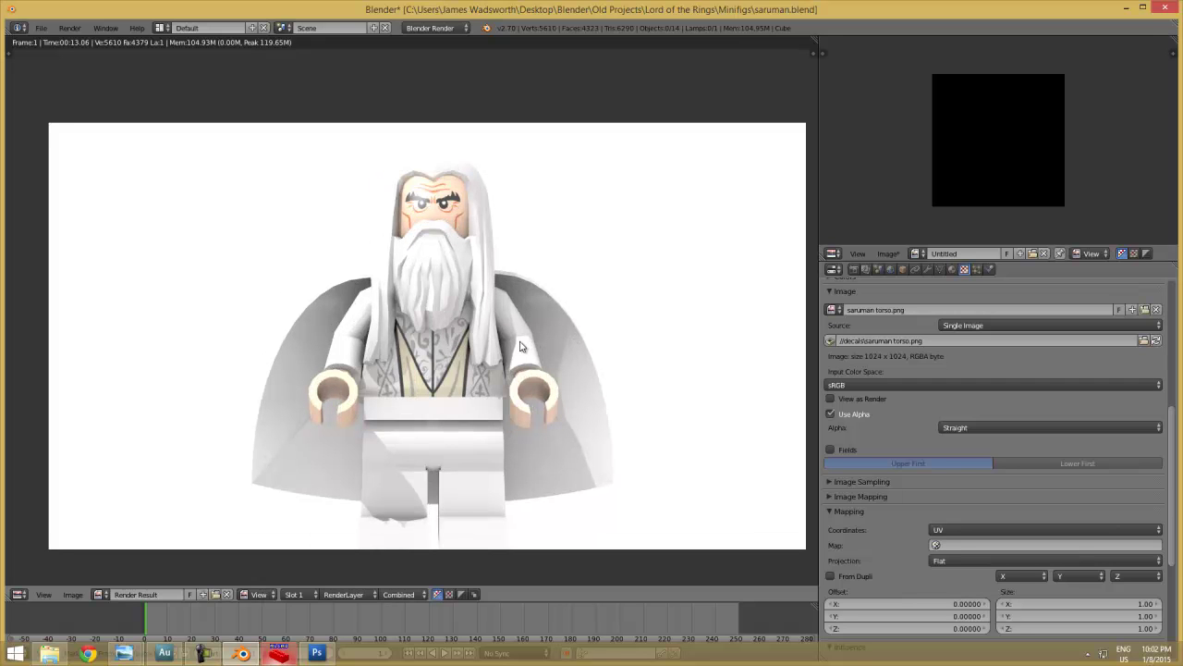
pyautogui.moveTo(520, 344); pyautogui.dragTo(517, 328, button='middle')
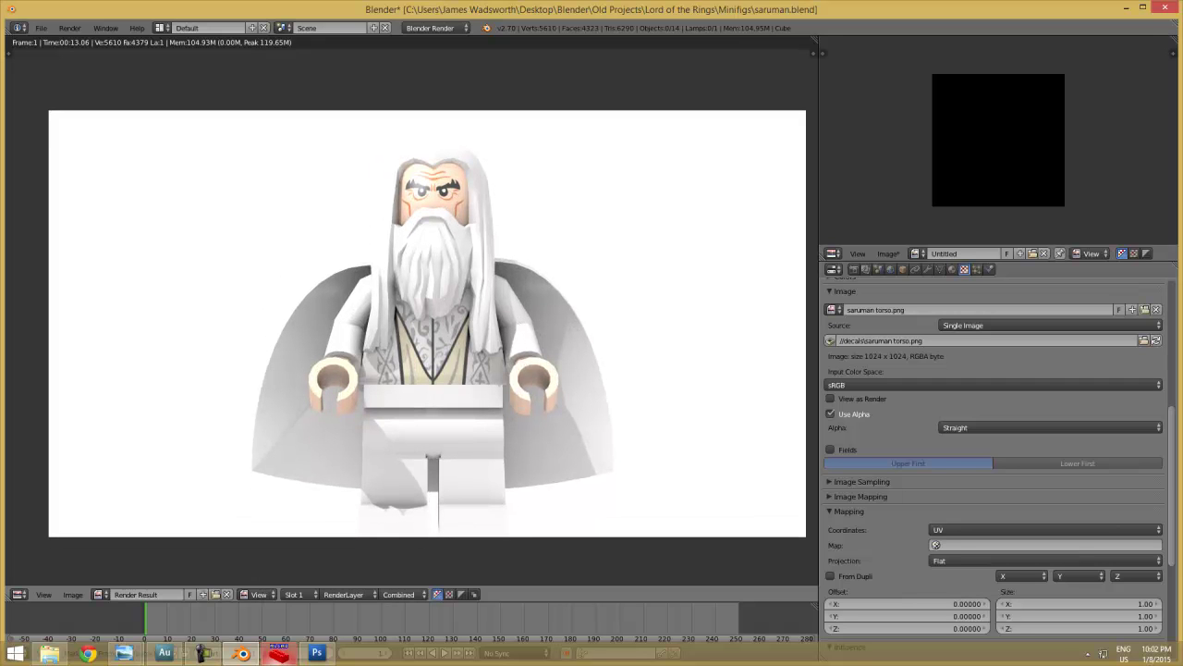
pyautogui.click(315, 653)
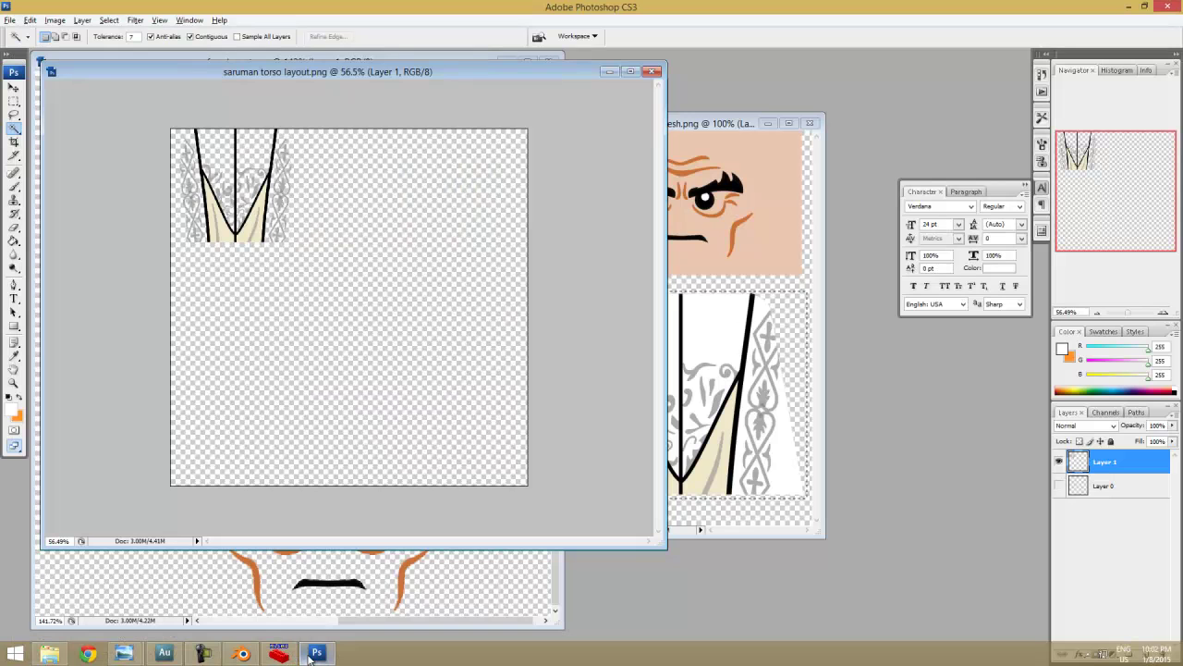
pyautogui.click(240, 653)
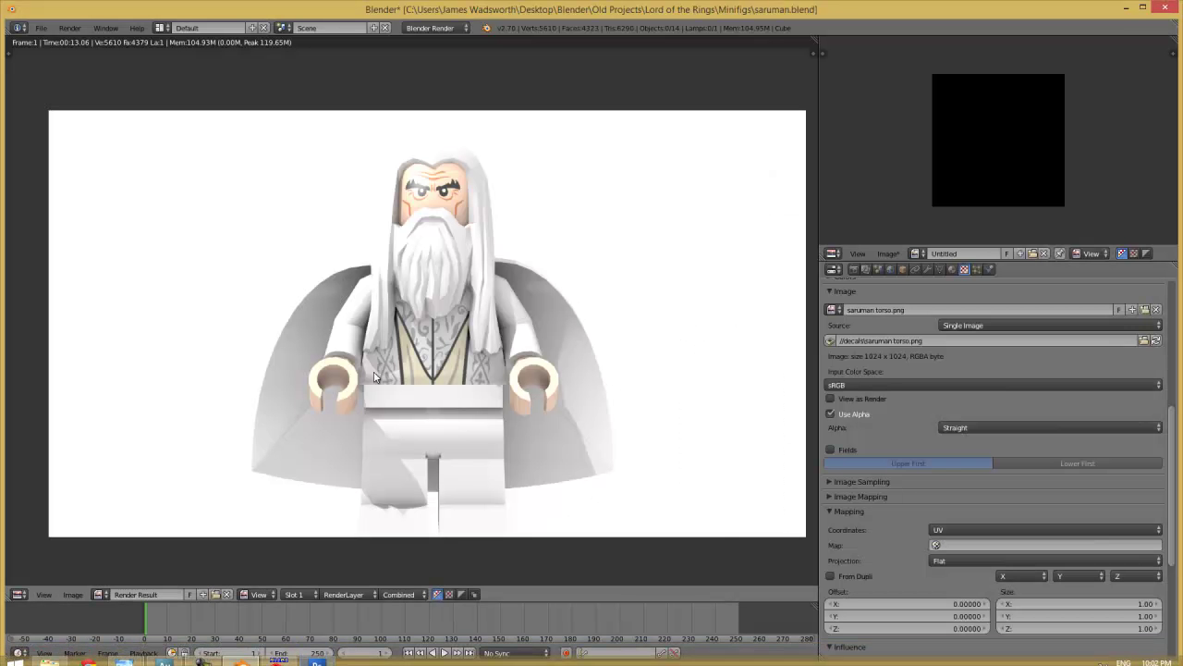
pyautogui.scroll(-1, 385, 366)
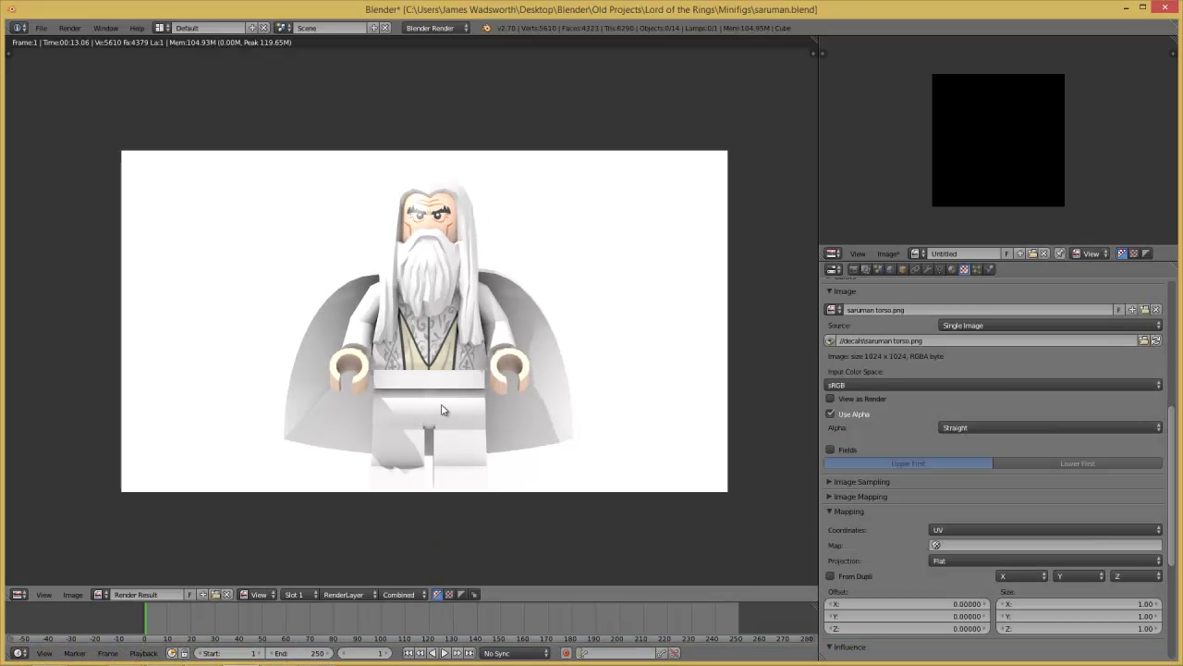
pyautogui.scroll(1, 451, 395)
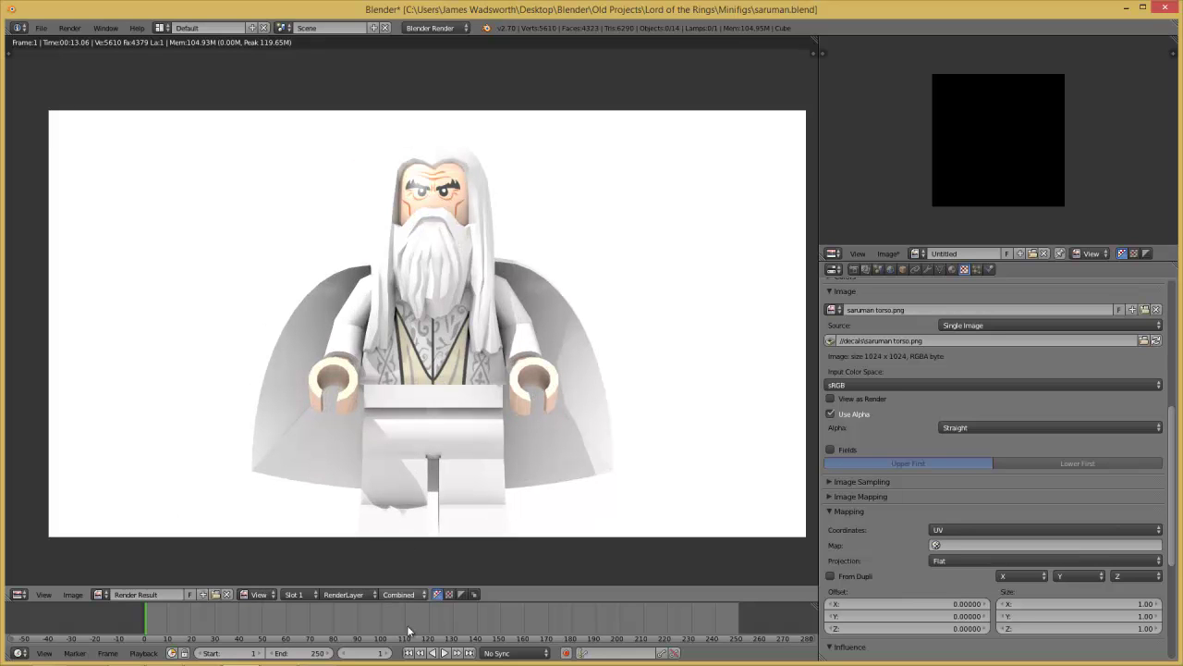
# Zoom into the torso on the Saruman reference photo, then go back to Photoshop's torso layout.
pyautogui.moveTo(131, 657)
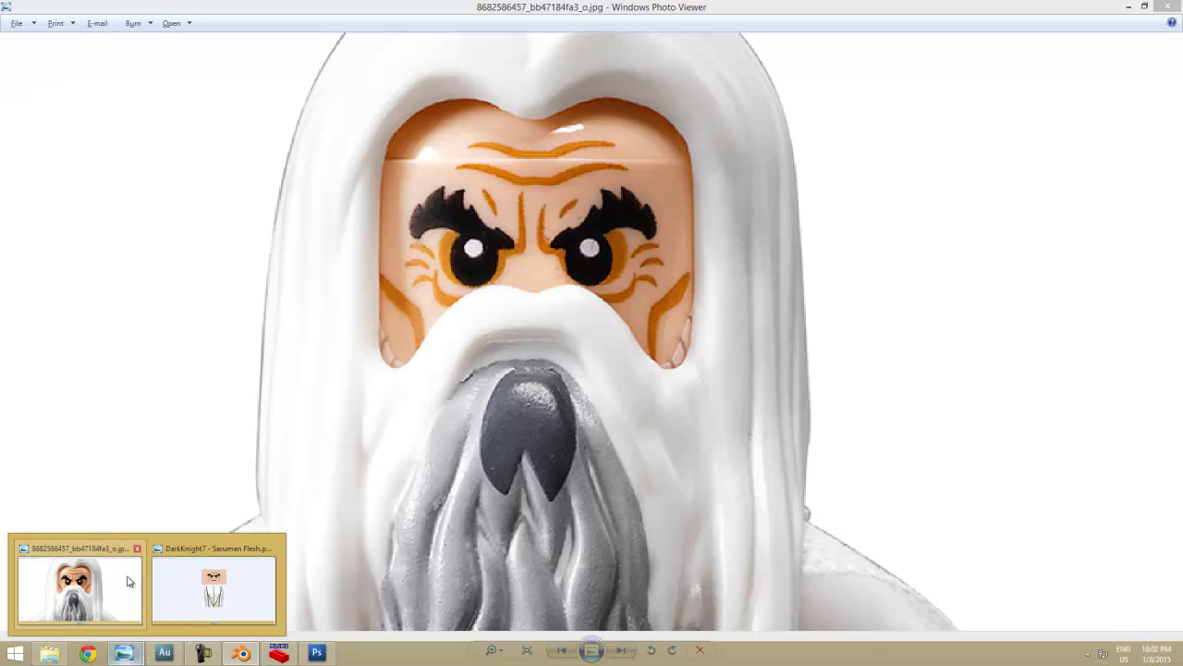
pyautogui.click(127, 581)
pyautogui.scroll(3, 476, 515)
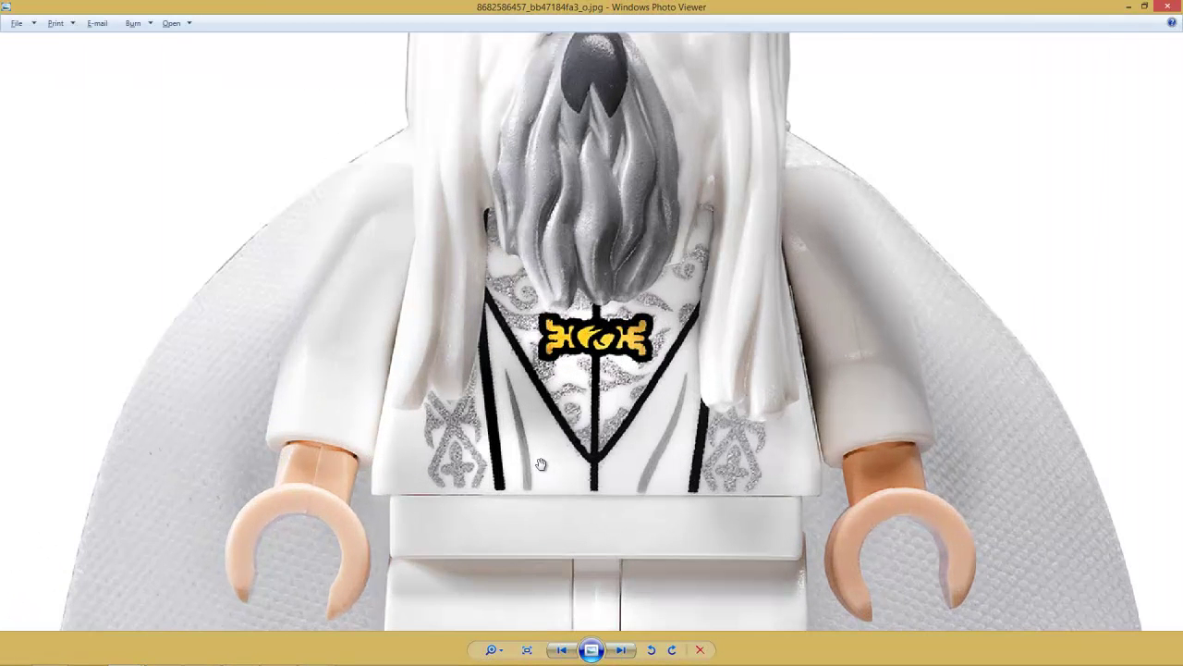
pyautogui.moveTo(613, 499); pyautogui.dragTo(613, 529)
pyautogui.moveTo(462, 657)
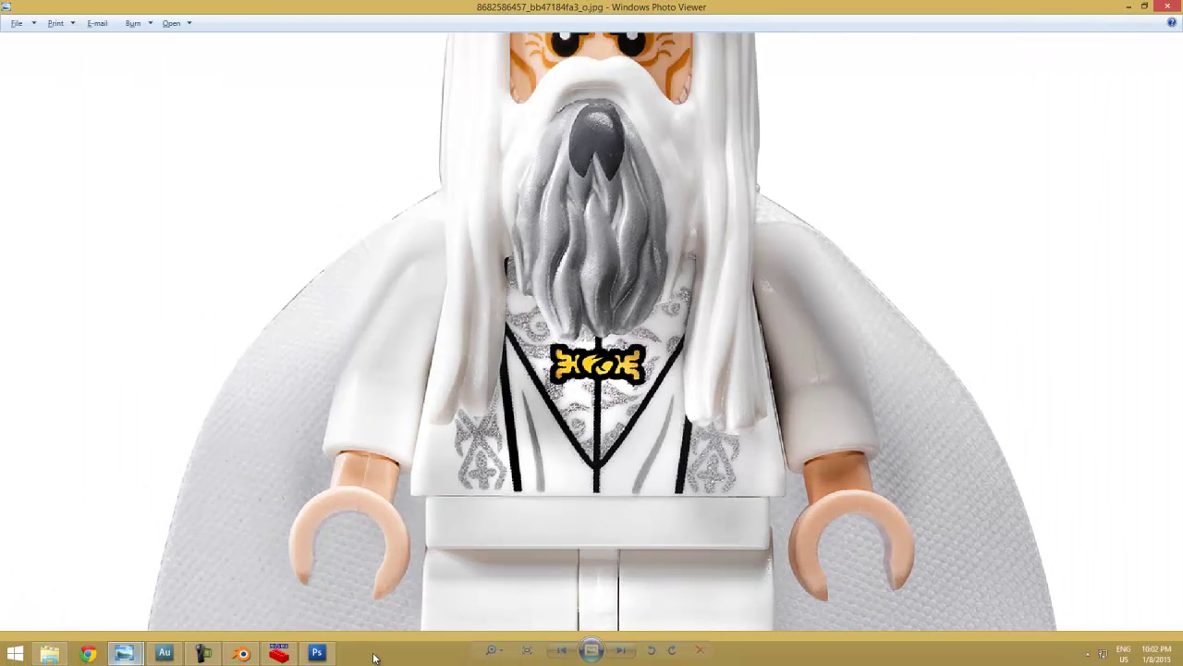
pyautogui.click(317, 653)
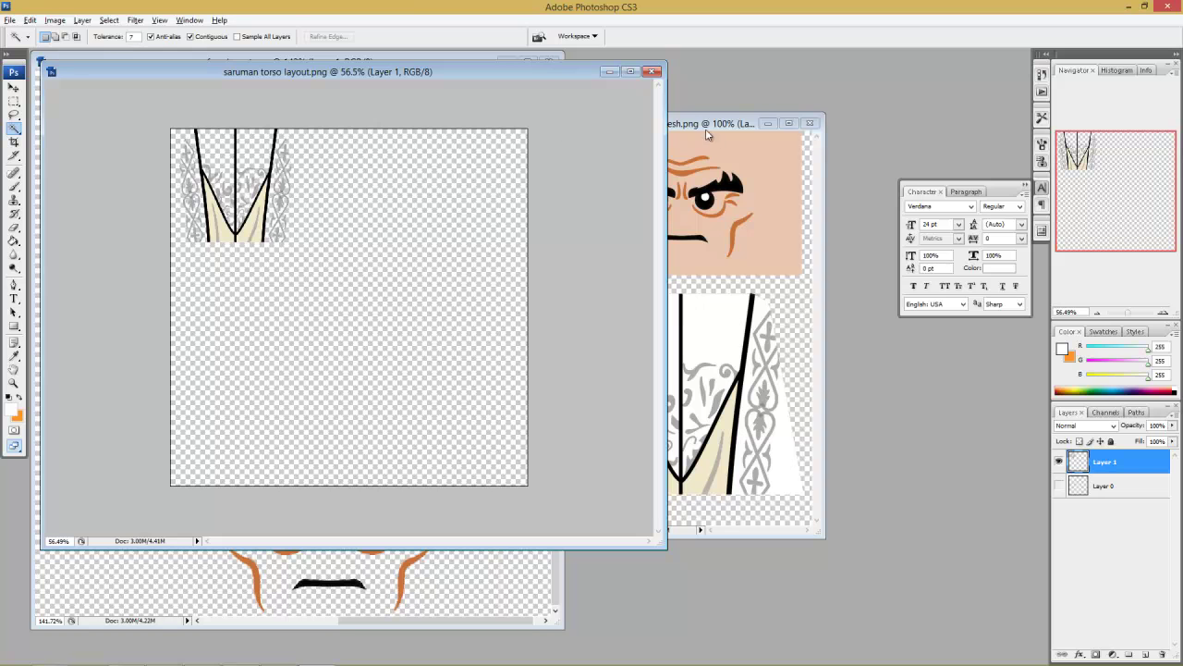
# Bring Blender's Saruman render back up and zoom in and out to review the decals.
pyautogui.click(268, 653)
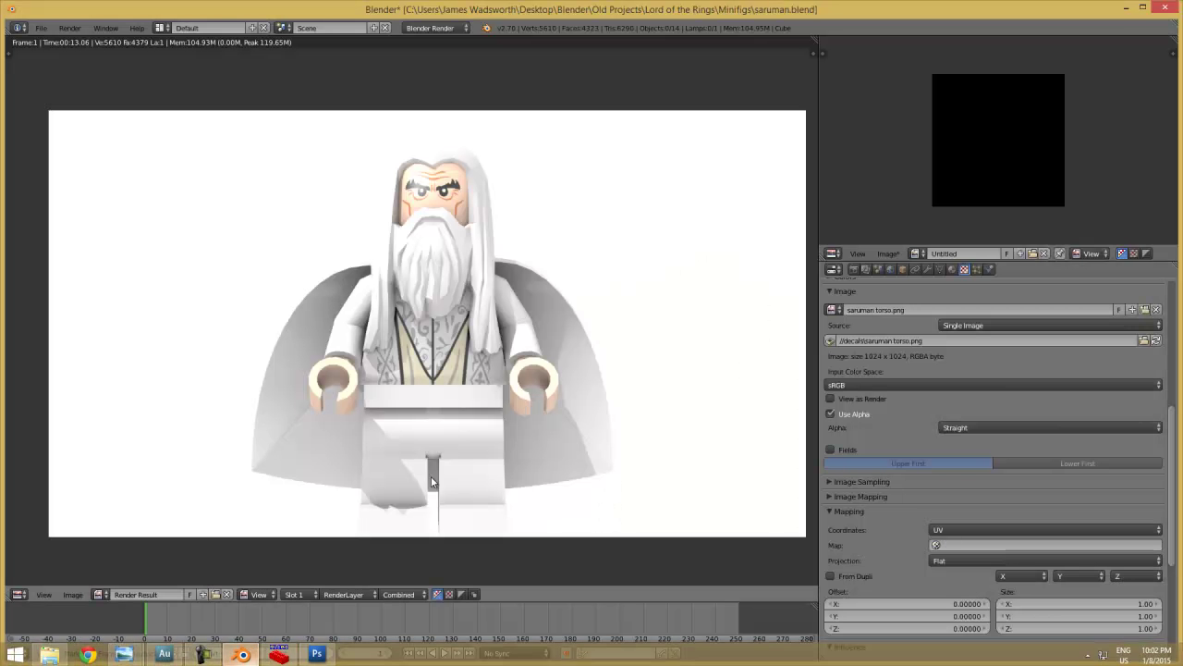
pyautogui.scroll(-1, 447, 402)
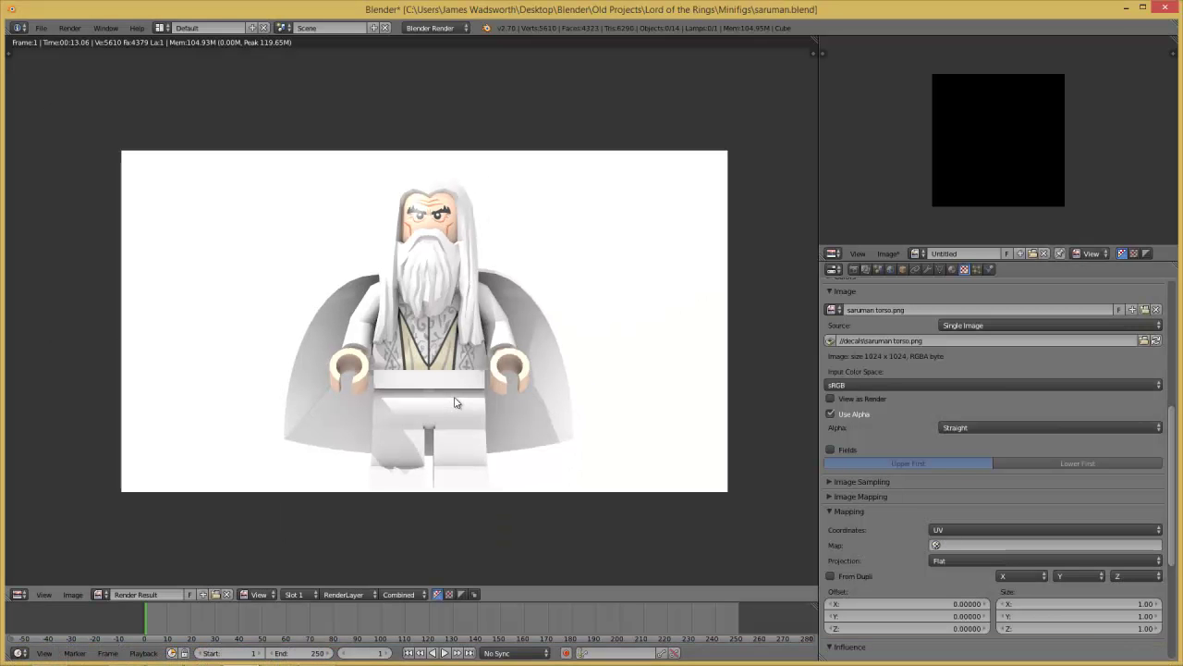
pyautogui.scroll(2, 461, 438)
pyautogui.scroll(-2, 480, 268)
pyautogui.scroll(1, 490, 262)
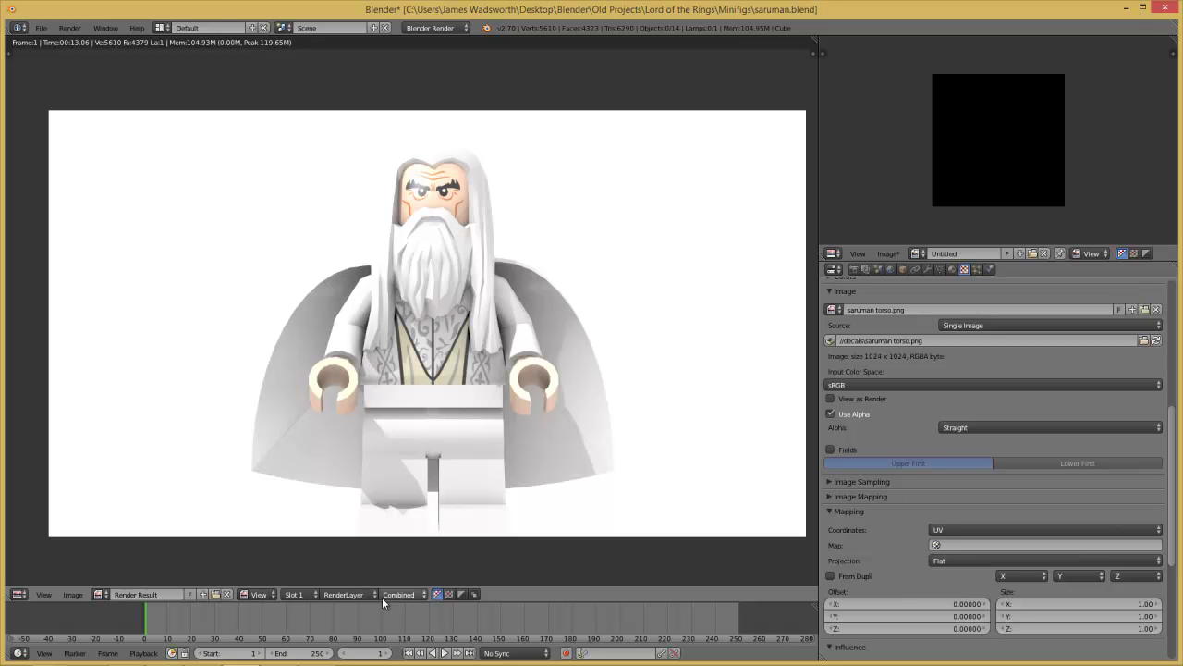
pyautogui.click(204, 657)
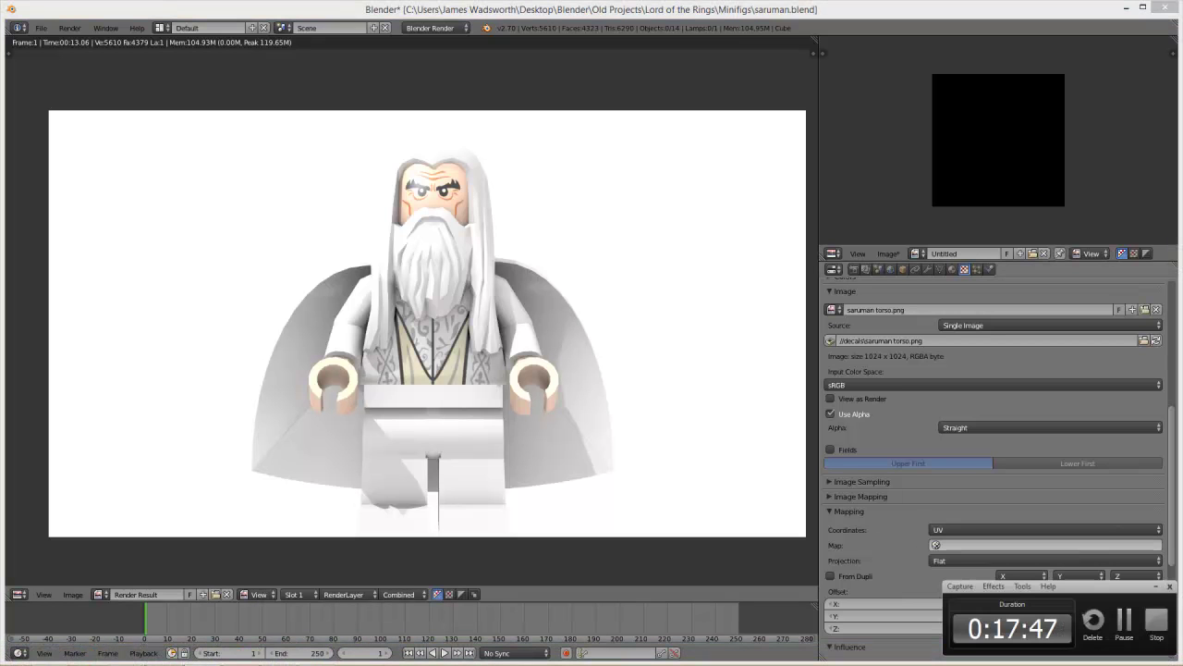